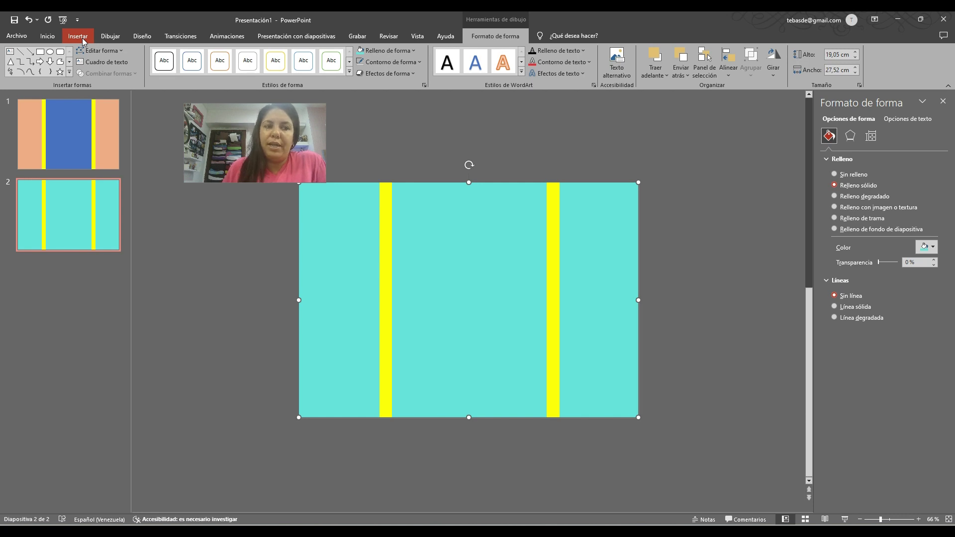
# Step: Start inserting pictures from this device's Chip Bag folder, selecting navidad_chipbag4, navidad_chipbag3, navidad_chipbag2 and navidad_chipbag5
pyautogui.click(84, 42)
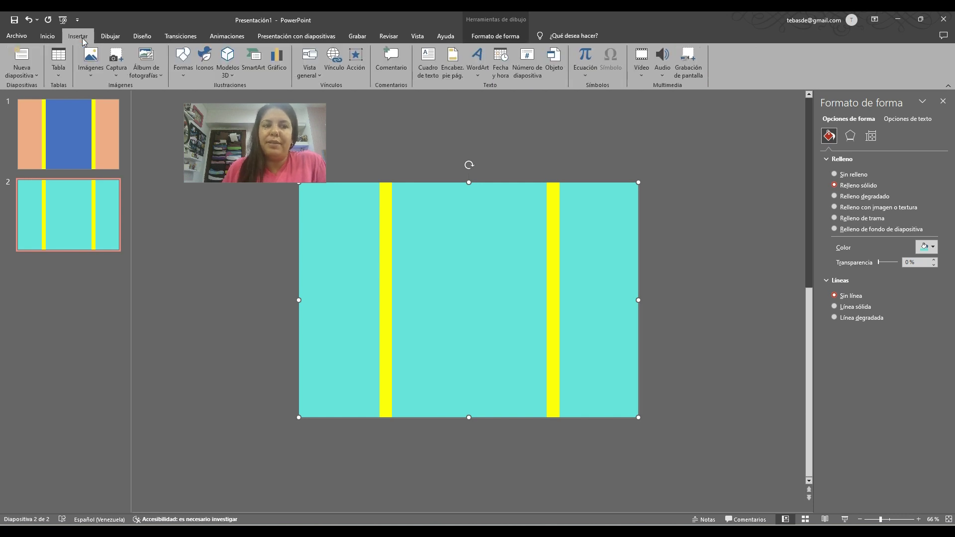
pyautogui.click(91, 70)
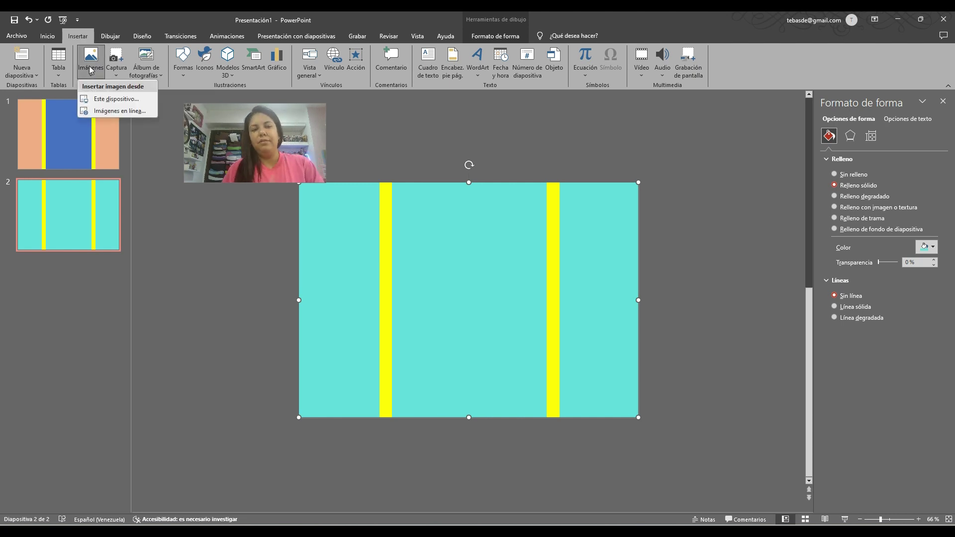
pyautogui.click(116, 98)
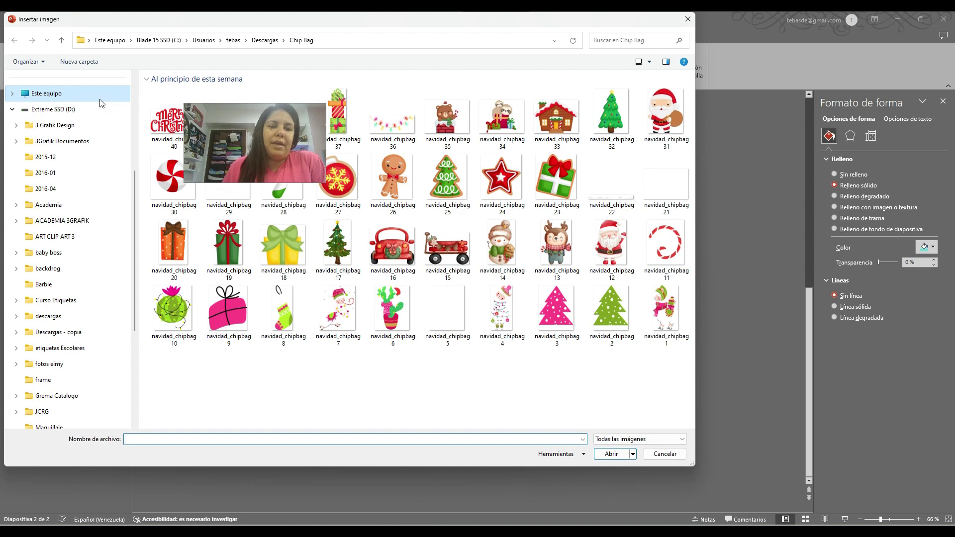
pyautogui.moveTo(138, 234); pyautogui.dragTo(18, 230)
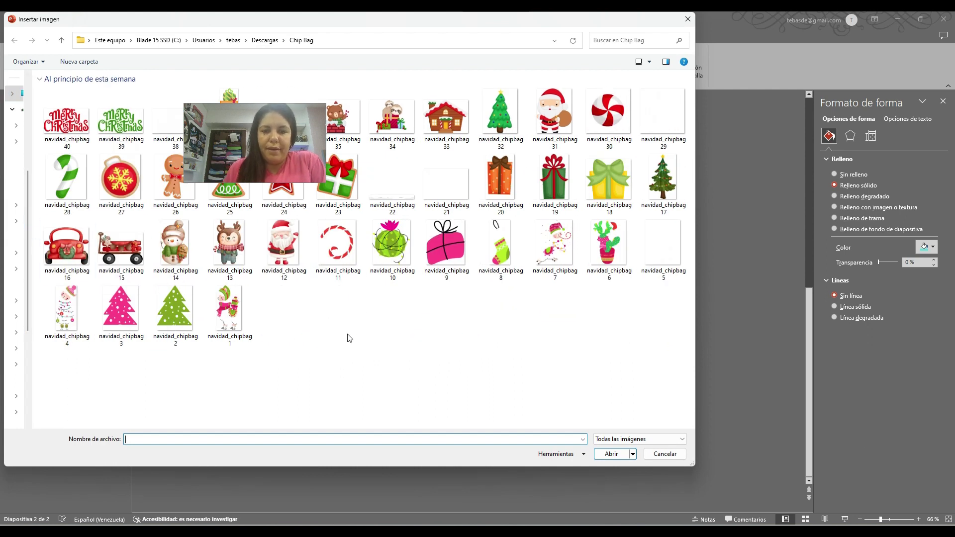
pyautogui.click(71, 308)
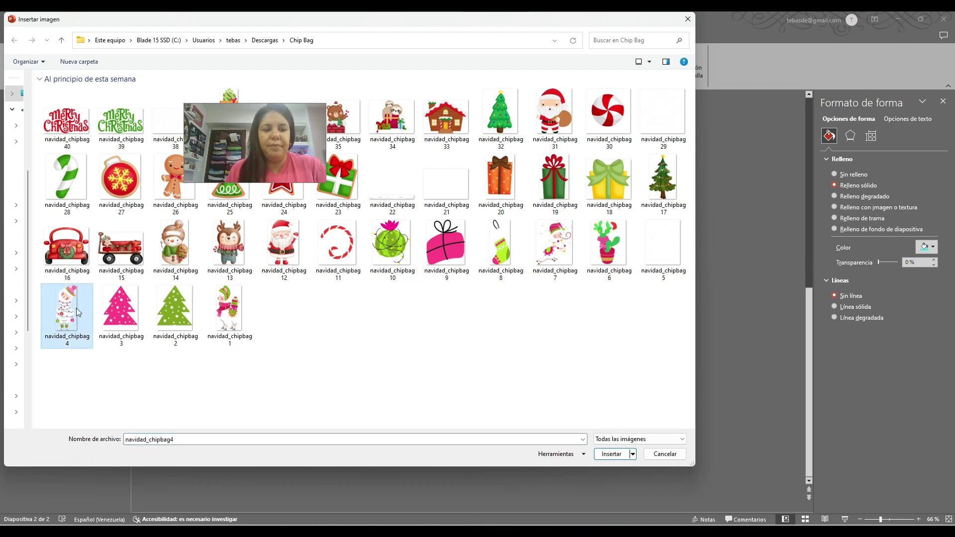
pyautogui.keyDown('ctrl'); pyautogui.click(116, 315); pyautogui.keyUp('ctrl')
pyautogui.keyDown('ctrl'); pyautogui.click(171, 314); pyautogui.keyUp('ctrl')
pyautogui.keyDown('ctrl'); pyautogui.click(654, 257); pyautogui.keyUp('ctrl')
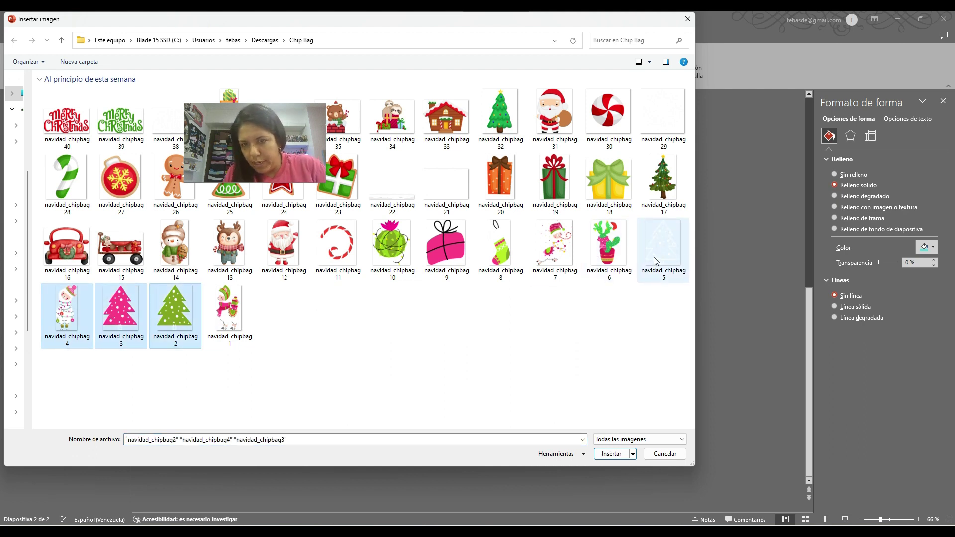
# Step: Add navidad_chipbag6, 10, 9, 11, 8, 22 and 21 to the file selection and insert all the chosen pictures on slide 2
pyautogui.keyDown('ctrl'); pyautogui.click(600, 255); pyautogui.keyUp('ctrl')
pyautogui.keyDown('ctrl'); pyautogui.click(407, 257); pyautogui.keyUp('ctrl')
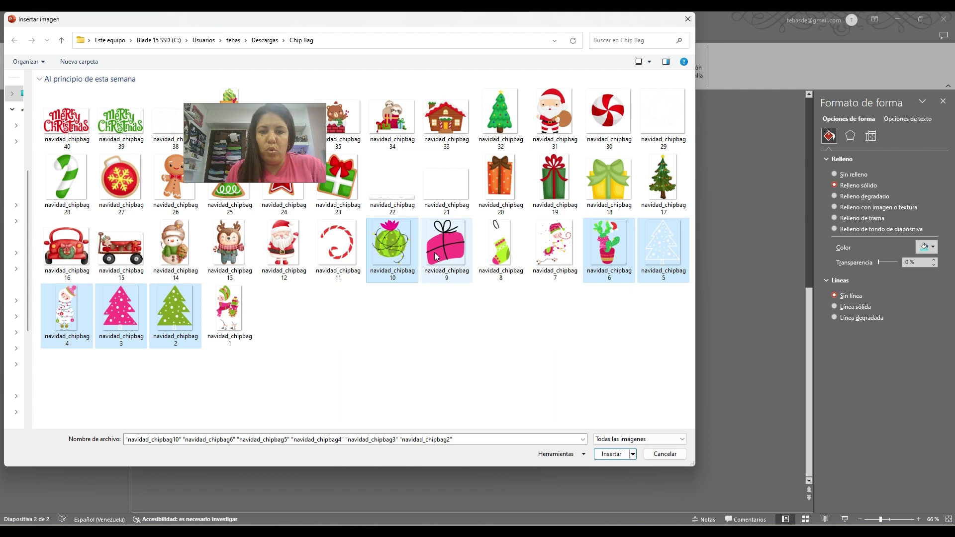
pyautogui.keyDown('ctrl'); pyautogui.click(423, 253); pyautogui.keyUp('ctrl')
pyautogui.keyDown('ctrl'); pyautogui.click(348, 253); pyautogui.keyUp('ctrl')
pyautogui.keyDown('ctrl'); pyautogui.click(502, 256); pyautogui.keyUp('ctrl')
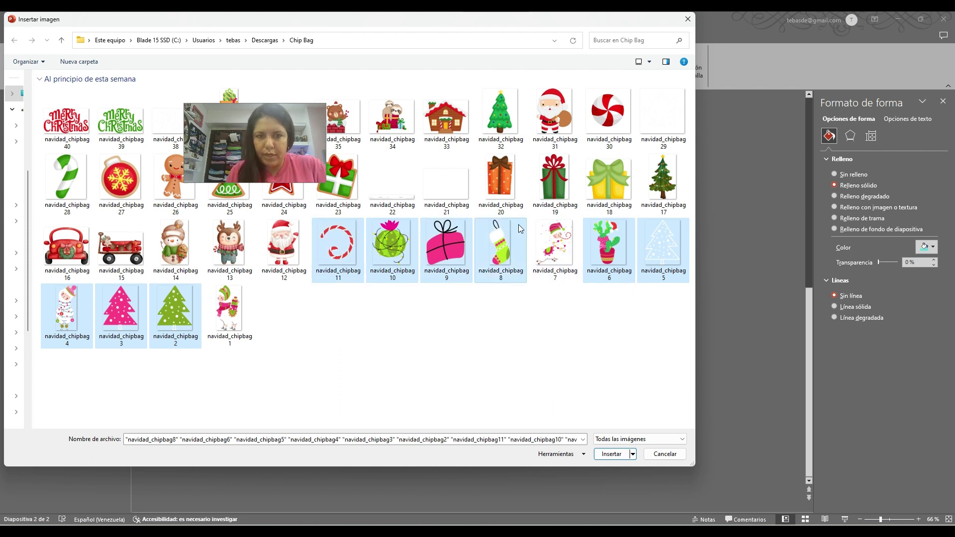
pyautogui.keyDown('ctrl'); pyautogui.click(393, 186); pyautogui.keyUp('ctrl')
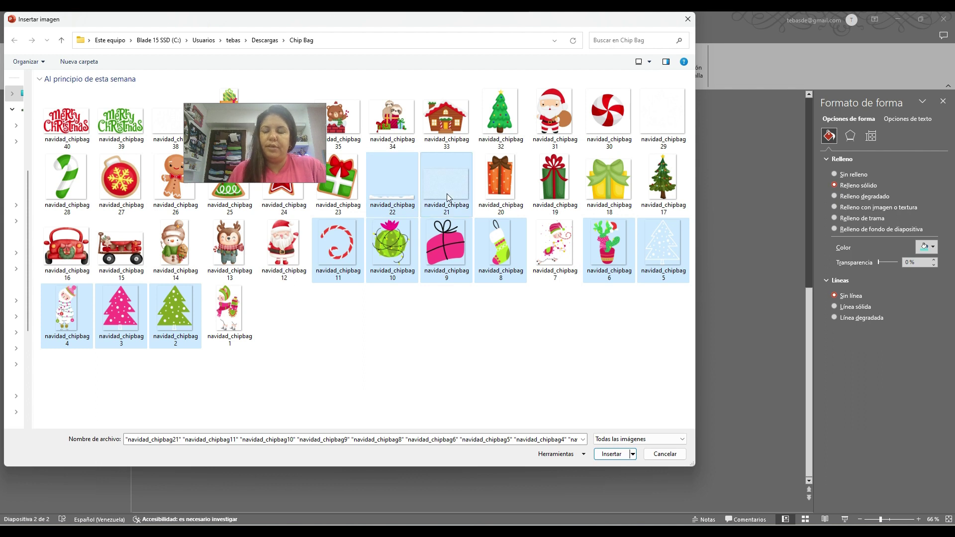
pyautogui.press('Return')
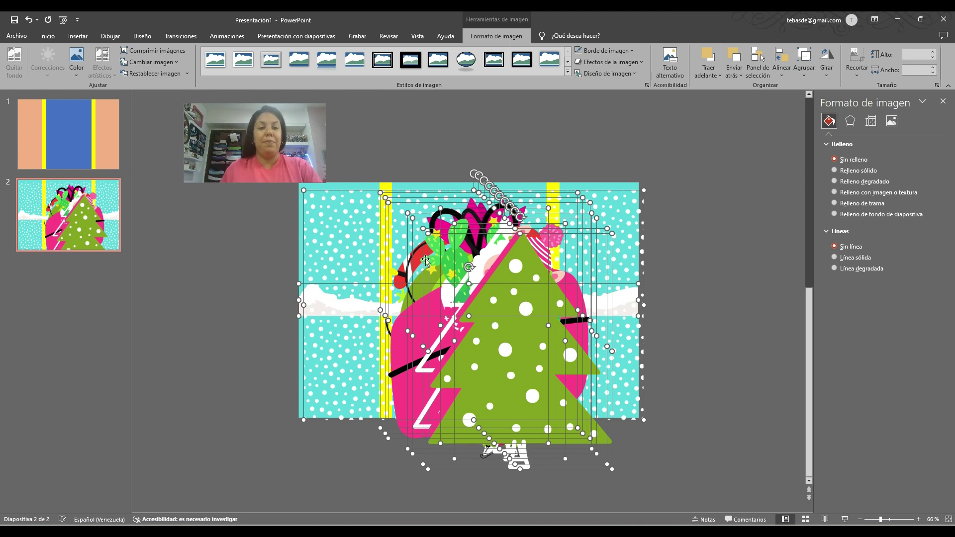
# Step: Move all the inserted pictures together toward the right side of the slide, clearing most of the turquoise background
pyautogui.moveTo(470, 372); pyautogui.dragTo(704, 346)
pyautogui.click(403, 159)
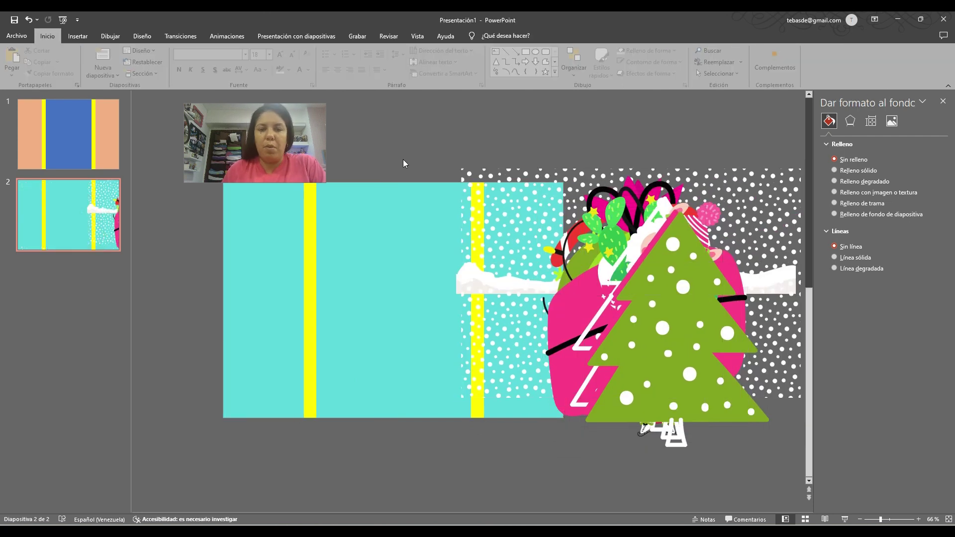
pyautogui.click(577, 192)
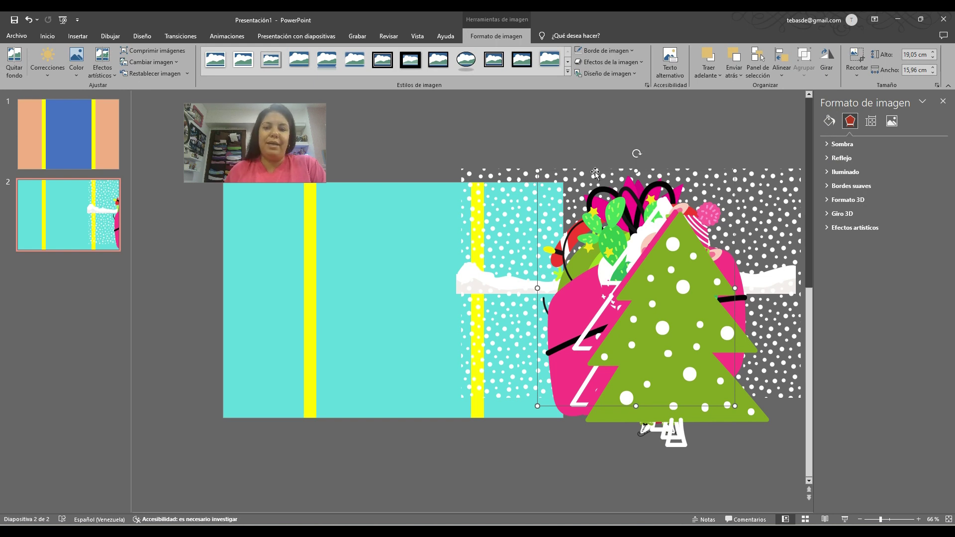
pyautogui.moveTo(654, 305); pyautogui.dragTo(374, 245)
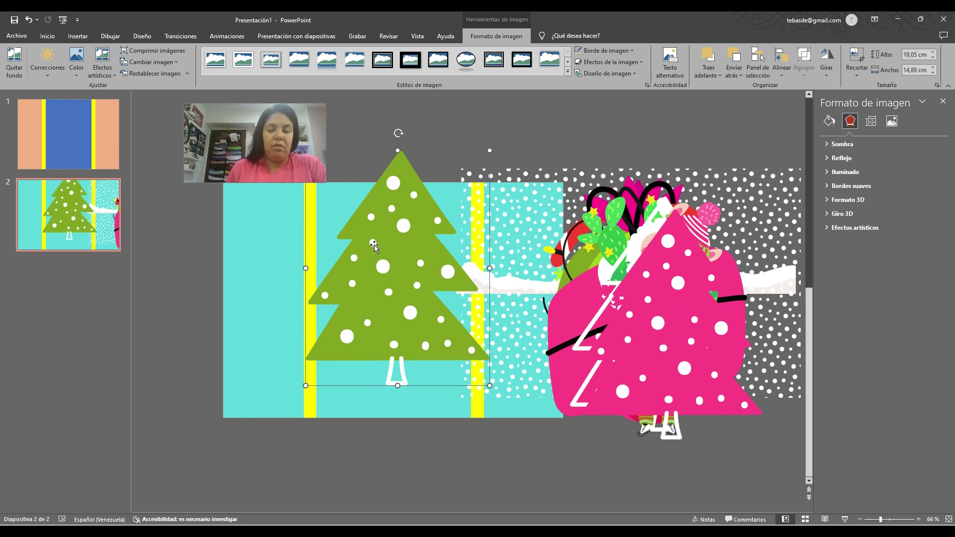
pyautogui.moveTo(374, 245); pyautogui.dragTo(671, 280)
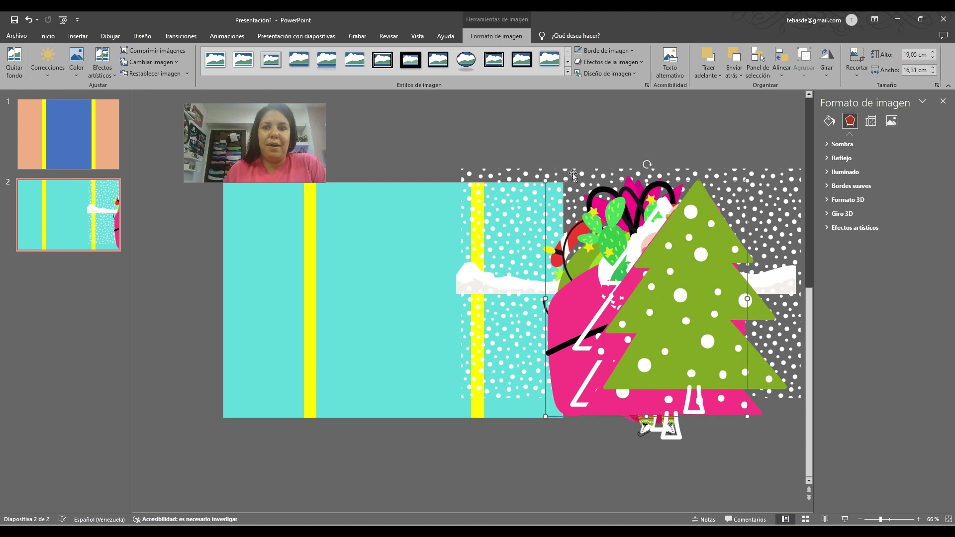
# Step: Place the white snow-dot pattern over the turquoise background and enlarge it to about 28.4 cm wide by 19.2 cm high
pyautogui.click(516, 174)
pyautogui.moveTo(516, 174); pyautogui.dragTo(299, 184)
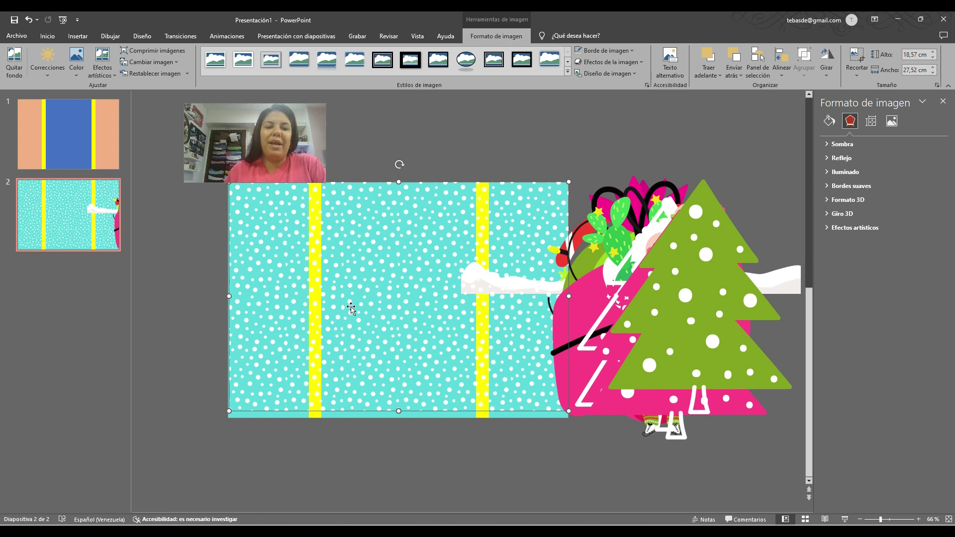
pyautogui.moveTo(227, 413); pyautogui.dragTo(219, 418)
pyautogui.click(183, 294)
pyautogui.moveTo(256, 223); pyautogui.dragTo(255, 260)
pyautogui.keyDown('shift'); pyautogui.click(254, 206); pyautogui.keyUp('shift')
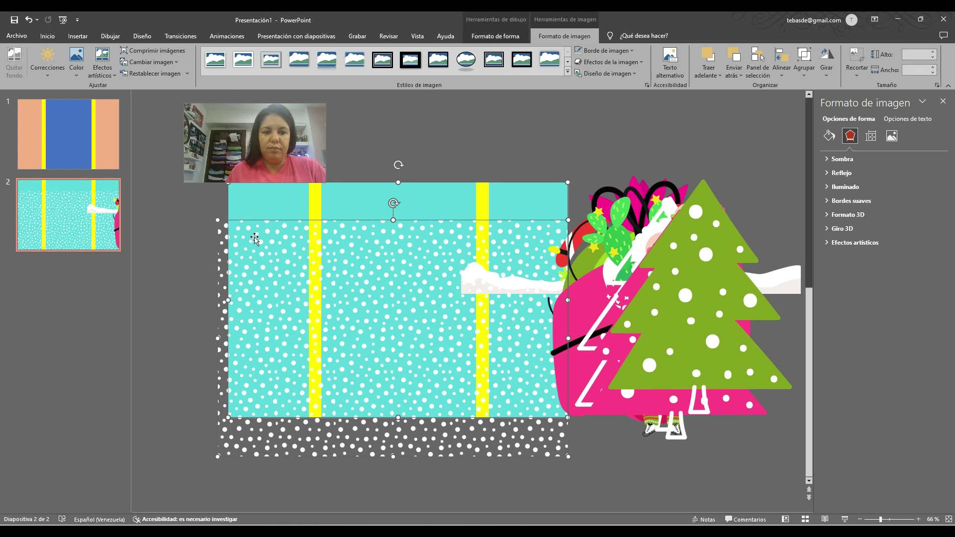
pyautogui.rightClick(256, 238)
pyautogui.press('Escape')
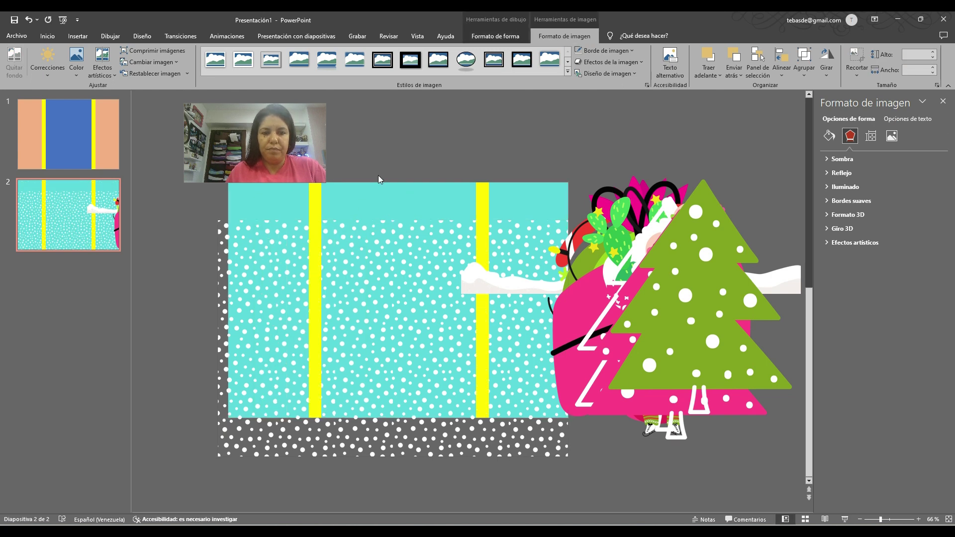
pyautogui.press('Escape')
pyautogui.moveTo(375, 227); pyautogui.dragTo(376, 190)
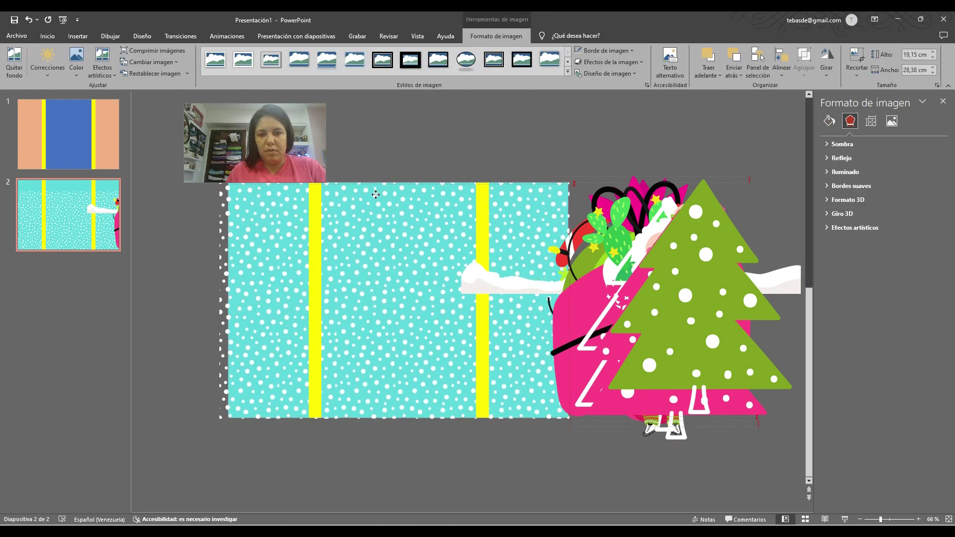
pyautogui.click(420, 151)
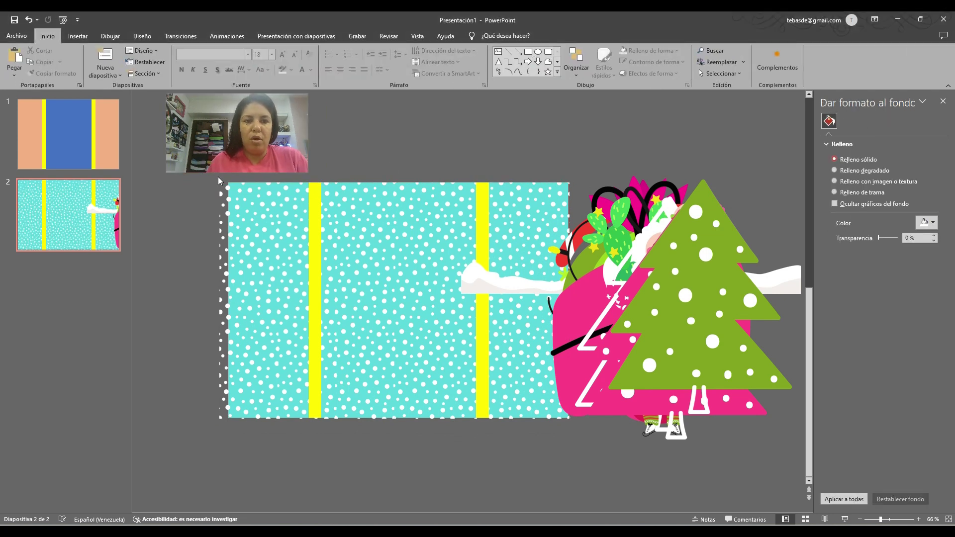
# Step: Draw a rectangle about 29.4 cm by 1.8 cm across the slide's upper edge and fill it with pink, without an outline
pyautogui.click(529, 51)
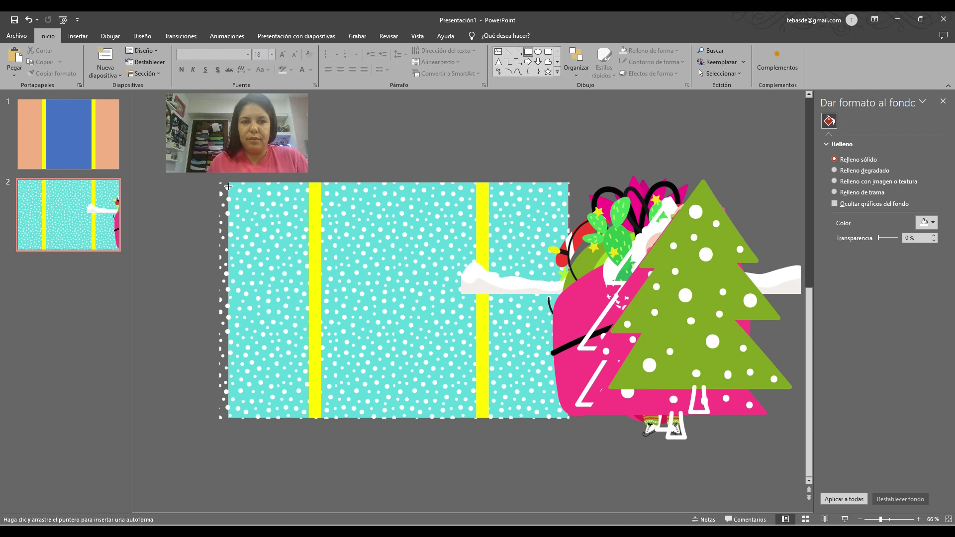
pyautogui.moveTo(218, 179)
pyautogui.mouseDown()
pyautogui.moveTo(533, 211)
pyautogui.moveTo(582, 202)
pyautogui.mouseUp()
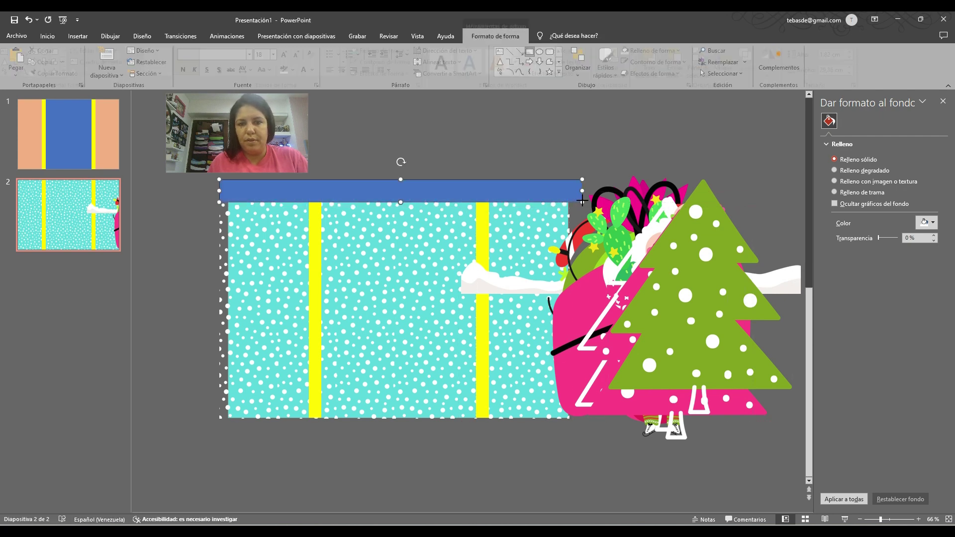
pyautogui.click(392, 50)
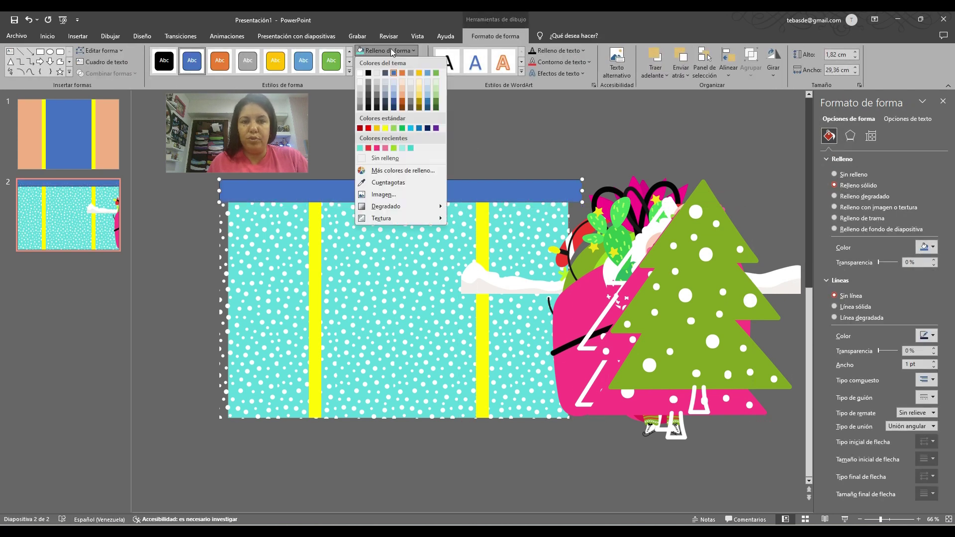
pyautogui.click(377, 148)
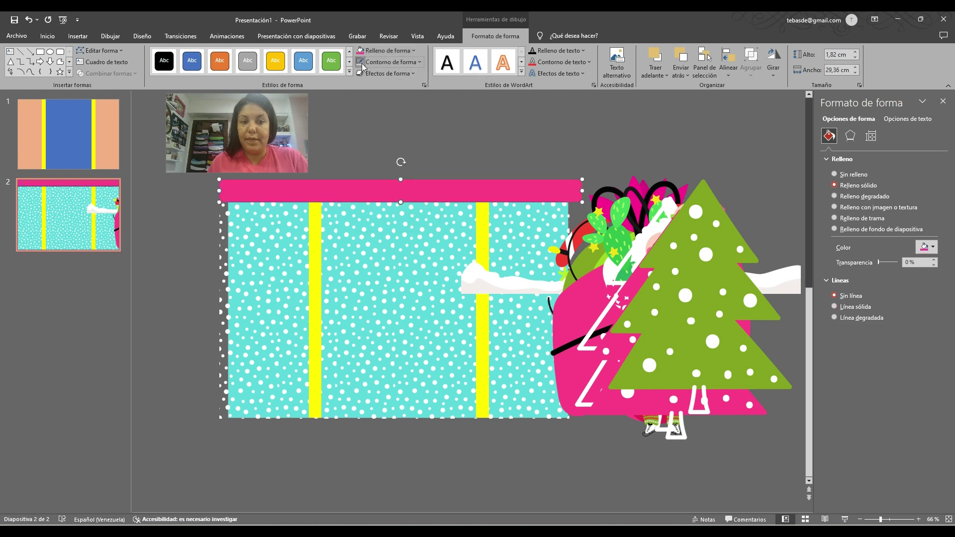
# Step: Duplicate the pink band and place the copy along the slide's lower edge
pyautogui.hotkey('ctrl', 'c')
pyautogui.hotkey('ctrl', 'v')
pyautogui.moveTo(318, 193); pyautogui.dragTo(277, 409)
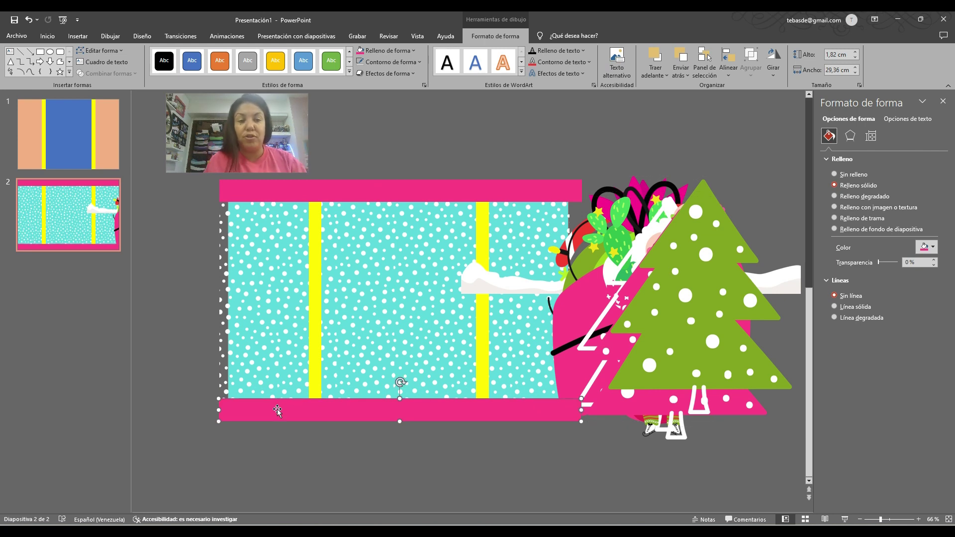
pyautogui.click(431, 124)
# Step: Move the green and pink trees farther off the slide and place the white llama between the two yellow stripes
pyautogui.click(394, 193)
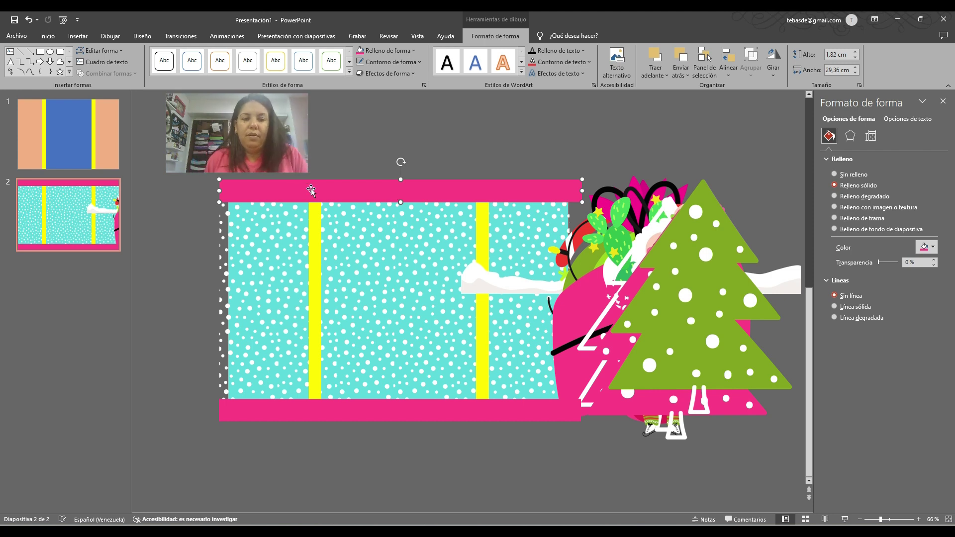
pyautogui.click(705, 306)
pyautogui.moveTo(707, 310); pyautogui.dragTo(690, 219)
pyautogui.moveTo(596, 224); pyautogui.dragTo(305, 214)
# Step: Try cutting and re-pasting the llama to bring it in front of the pink bands, and undo both actions
pyautogui.hotkey('ctrl', 'x')
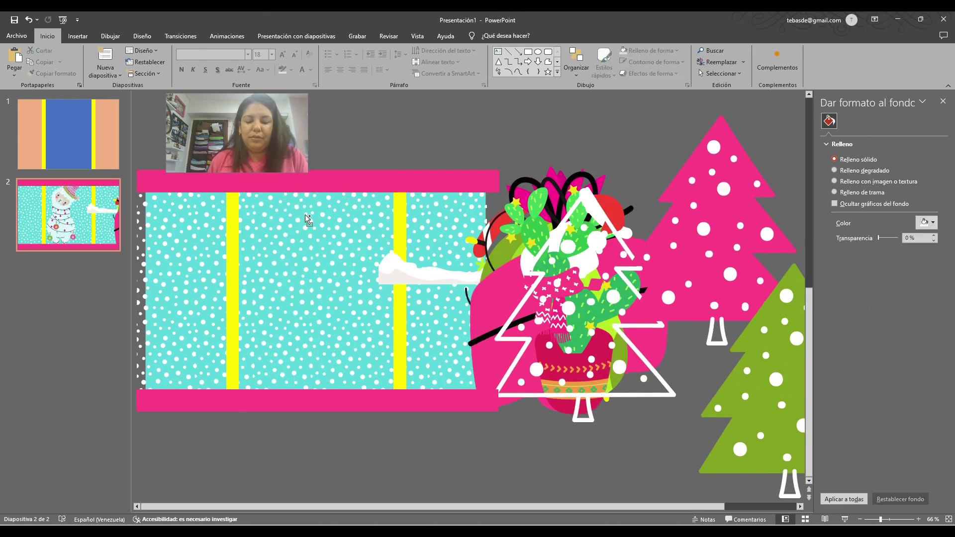
pyautogui.hotkey('ctrl', 'v')
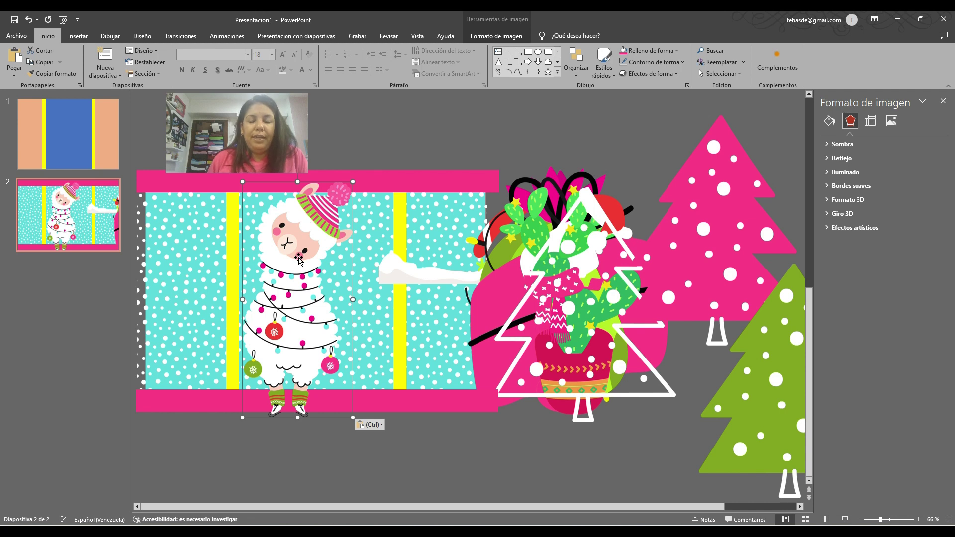
pyautogui.hotkey('ctrl', 'z')
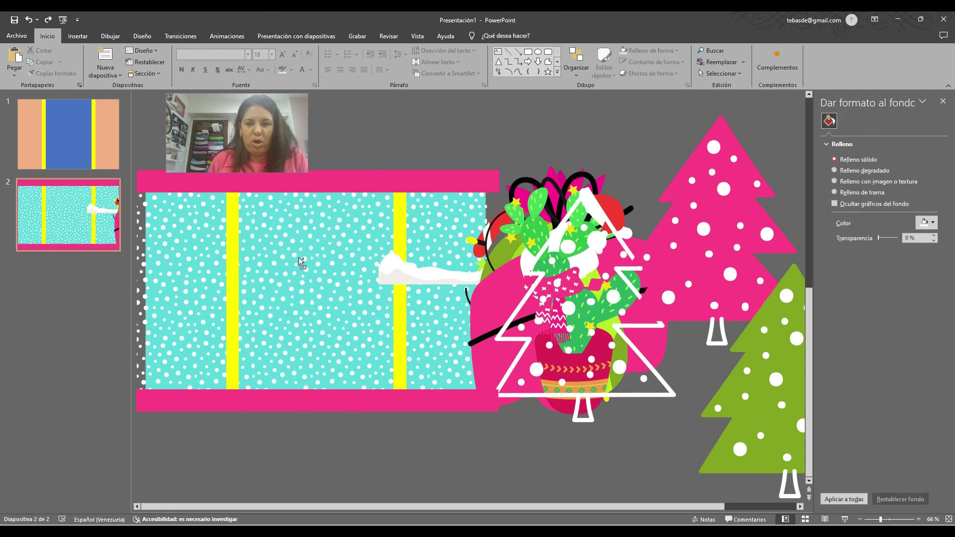
pyautogui.hotkey('ctrl', 'z')
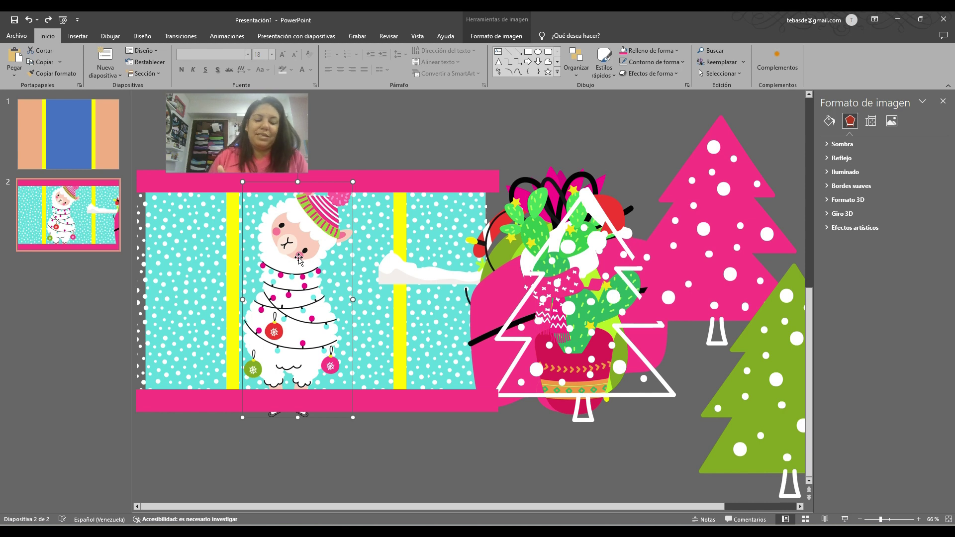
# Step: Check the llama's stacking options, and repeat the cut-and-paste trick for raising it above the bands, undoing it again
pyautogui.rightClick(300, 260)
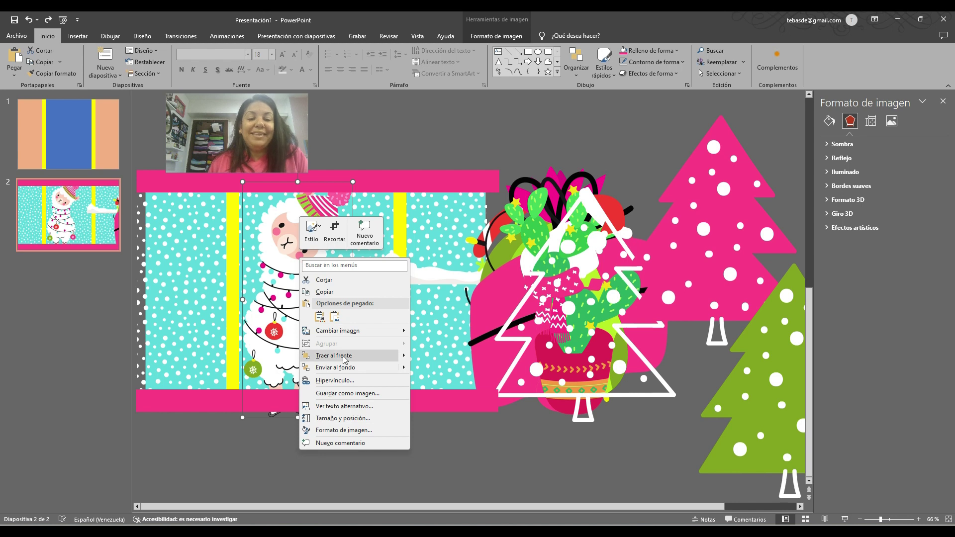
pyautogui.click(270, 262)
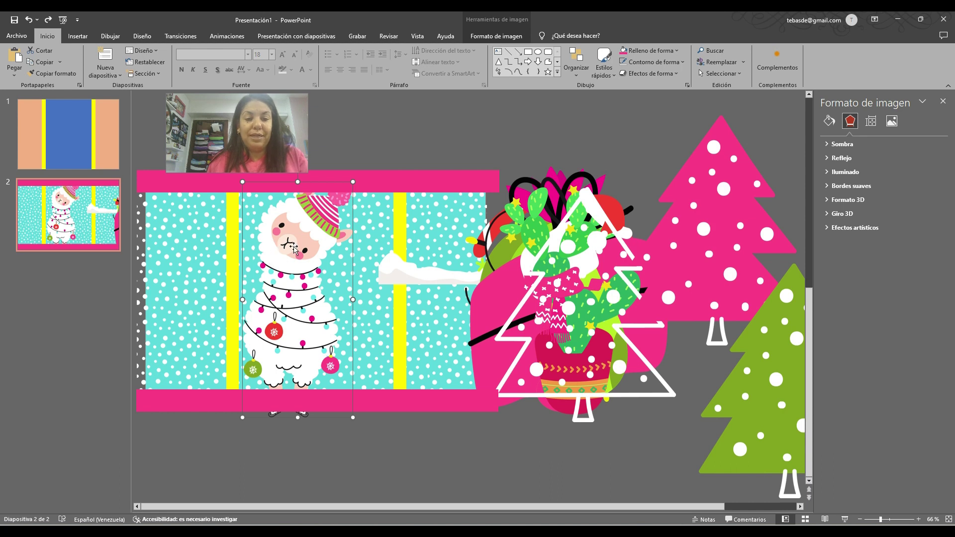
pyautogui.hotkey('ctrl', 'x')
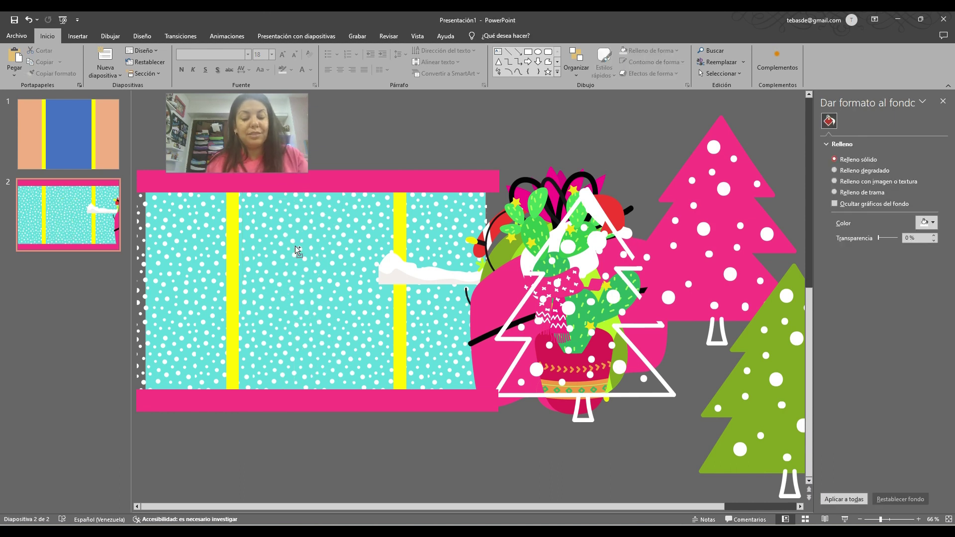
pyautogui.hotkey('ctrl', 'v')
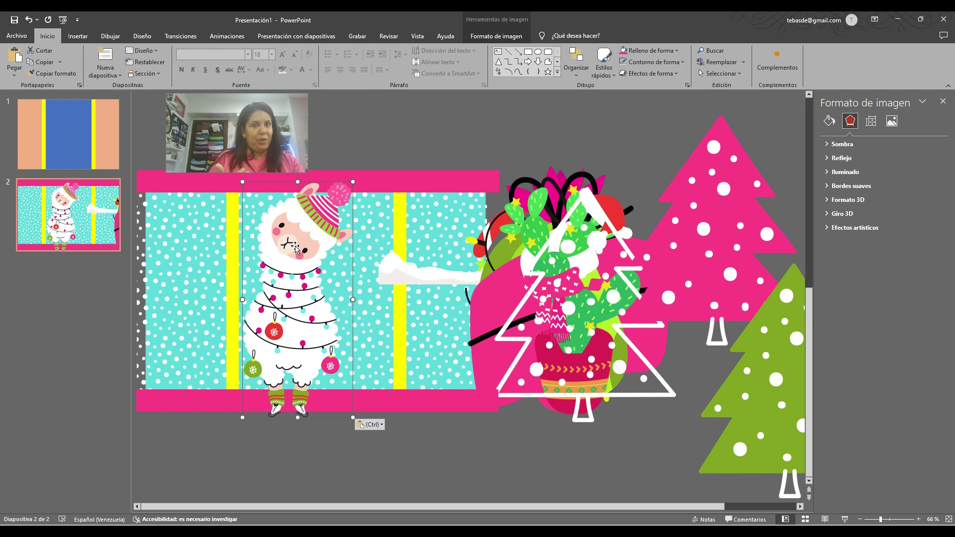
pyautogui.hotkey('ctrl', 'z')
pyautogui.hotkey('ctrl', 'z')
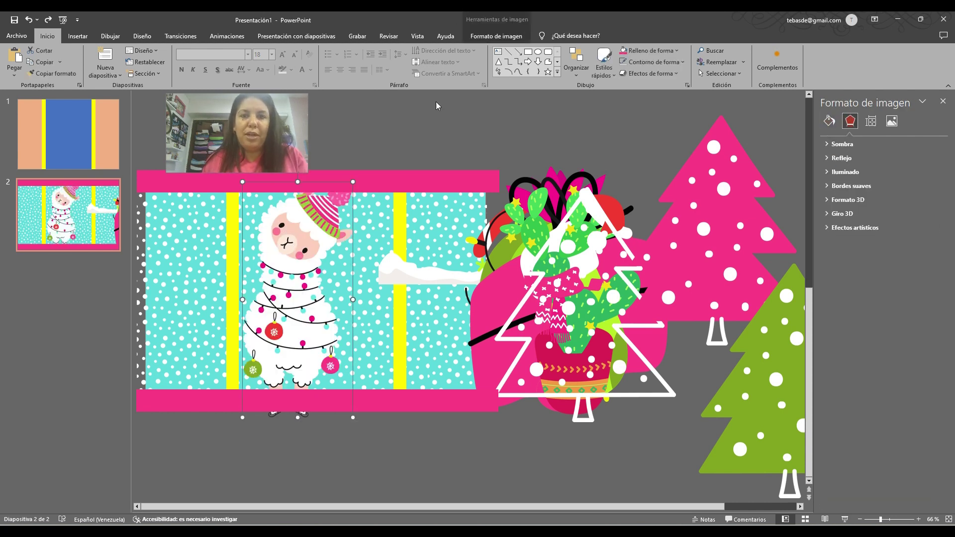
# Step: Open the Selection pane and rename the llama picture as "Llama 1"
pyautogui.click(478, 36)
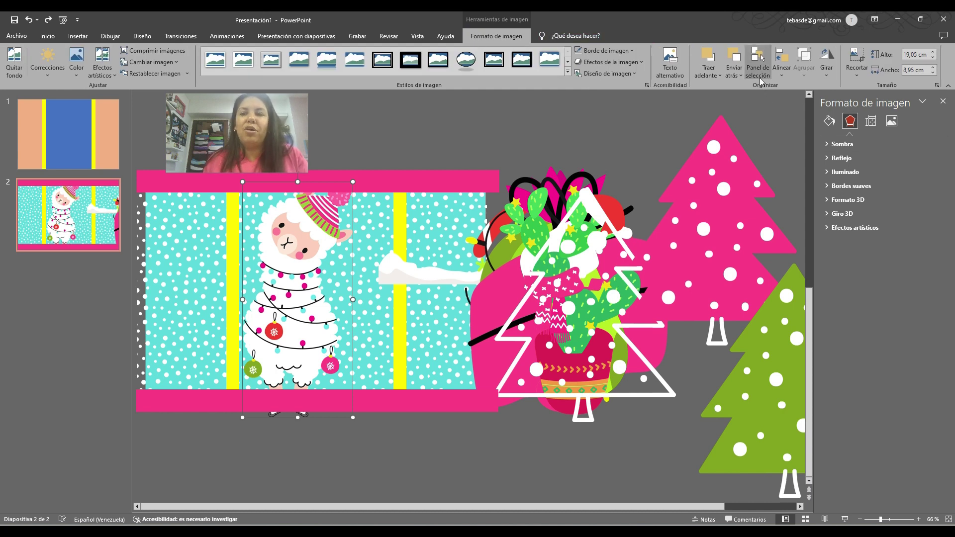
pyautogui.click(758, 76)
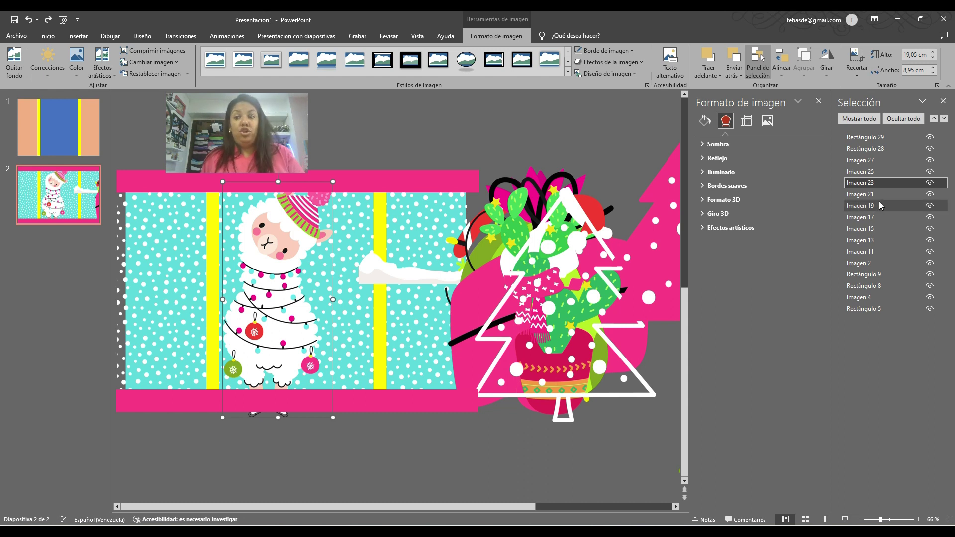
pyautogui.click(860, 184)
pyautogui.doubleClick(860, 184)
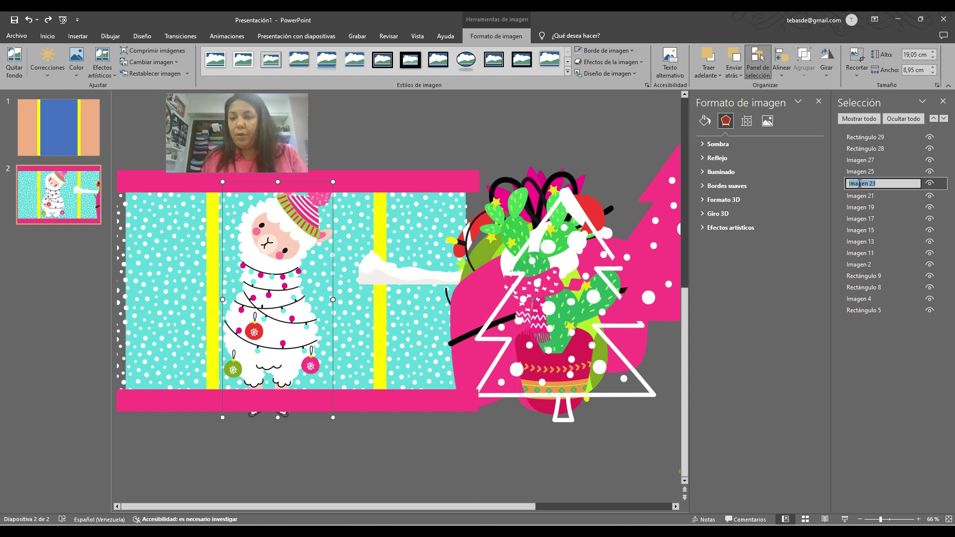
pyautogui.write('Llama 1')
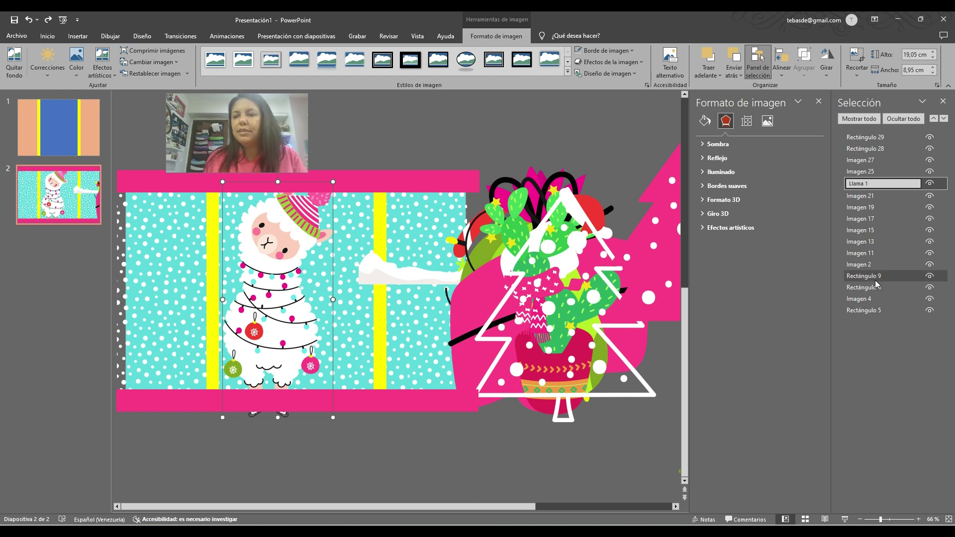
pyautogui.press('Return')
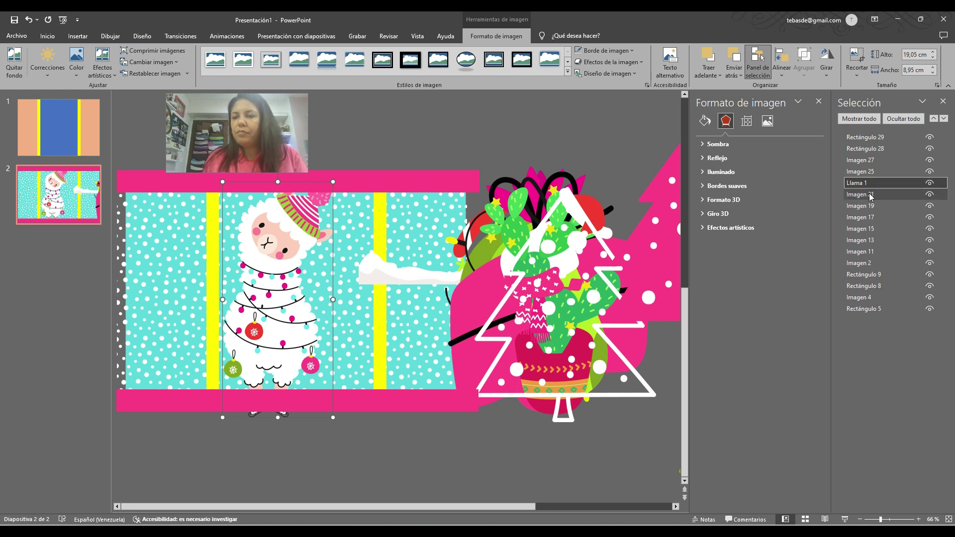
# Step: Hide and show Llama 1 once, and move it to the front of the stacking order, above both pink bands
pyautogui.click(930, 183)
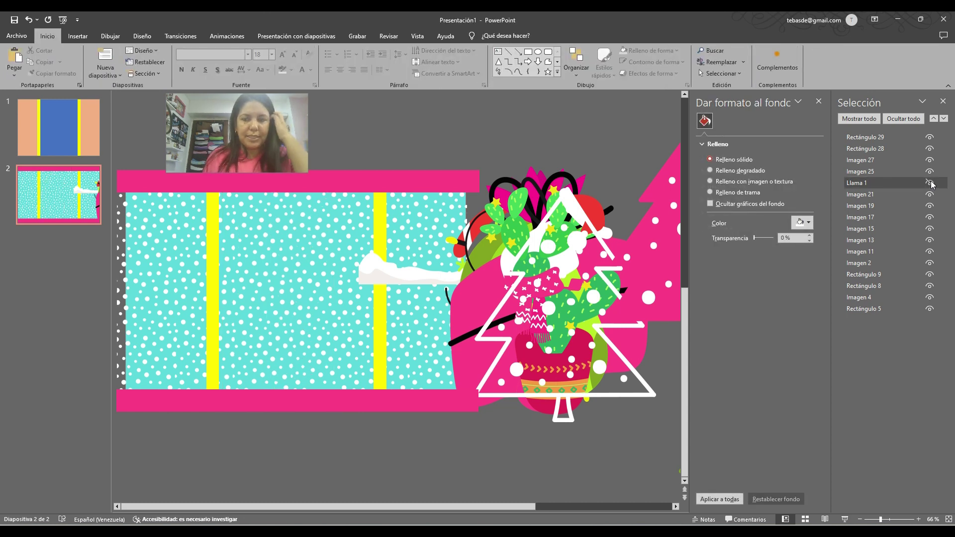
pyautogui.click(930, 184)
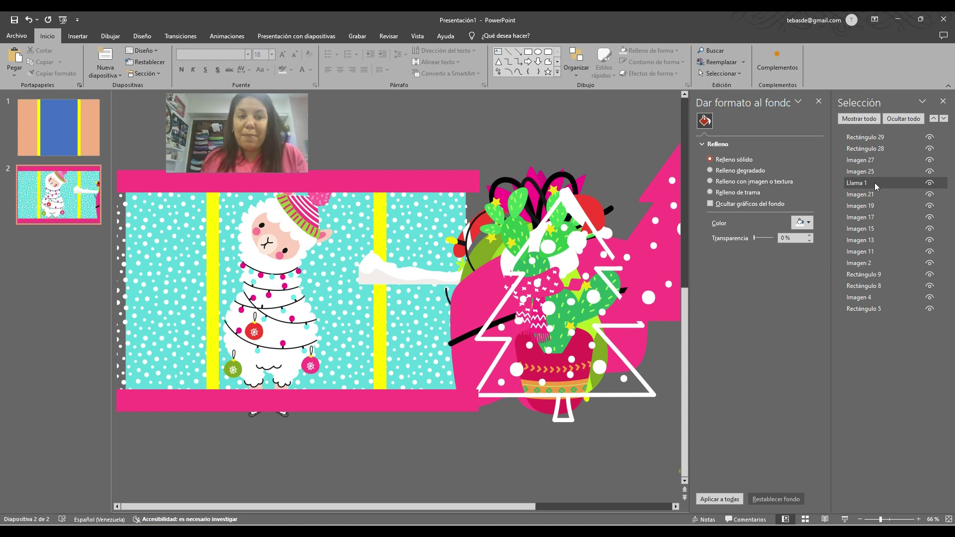
pyautogui.moveTo(876, 186); pyautogui.dragTo(868, 136)
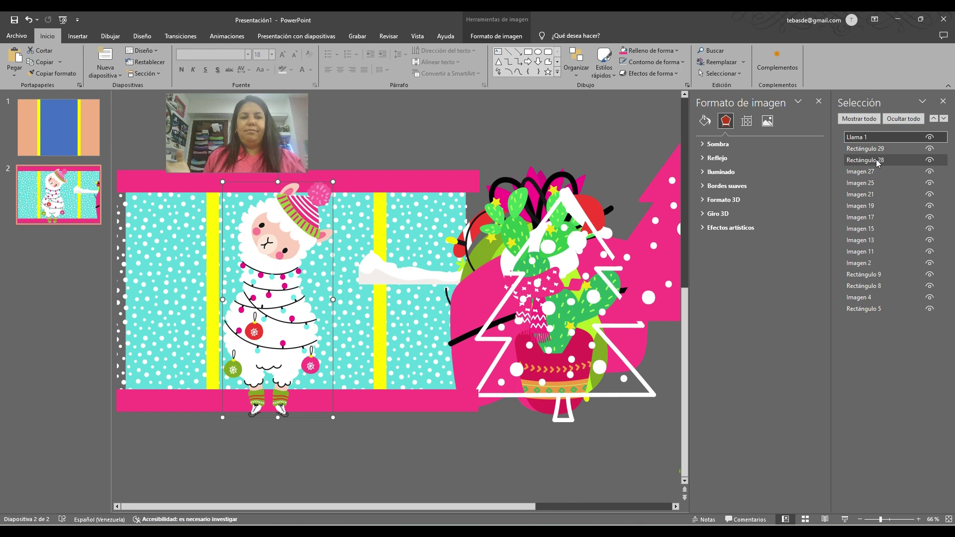
# Step: Shrink the llama slightly and centre it between the two yellow stripes, closing the image formatting and Selection panes
pyautogui.moveTo(333, 417); pyautogui.dragTo(311, 397)
pyautogui.moveTo(276, 306); pyautogui.dragTo(295, 306)
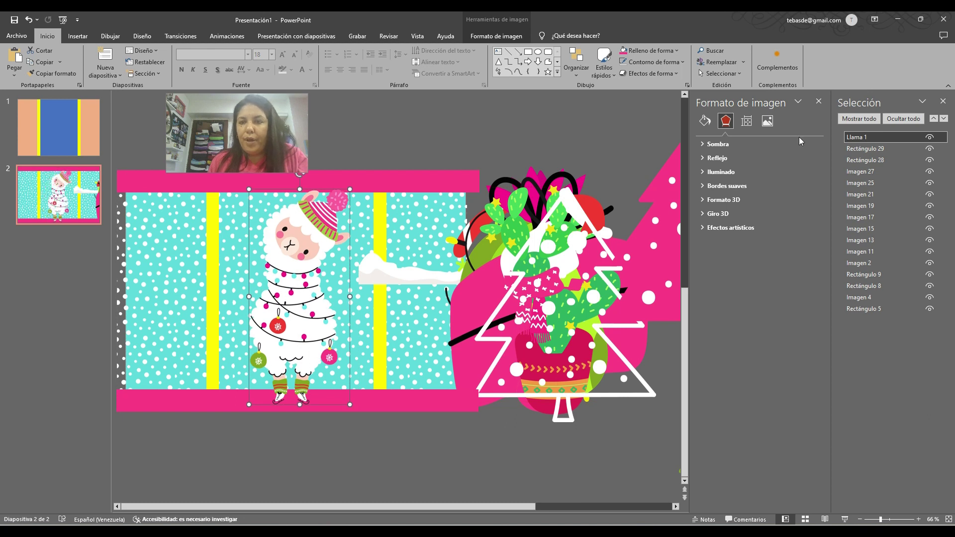
pyautogui.click(818, 101)
pyautogui.click(942, 103)
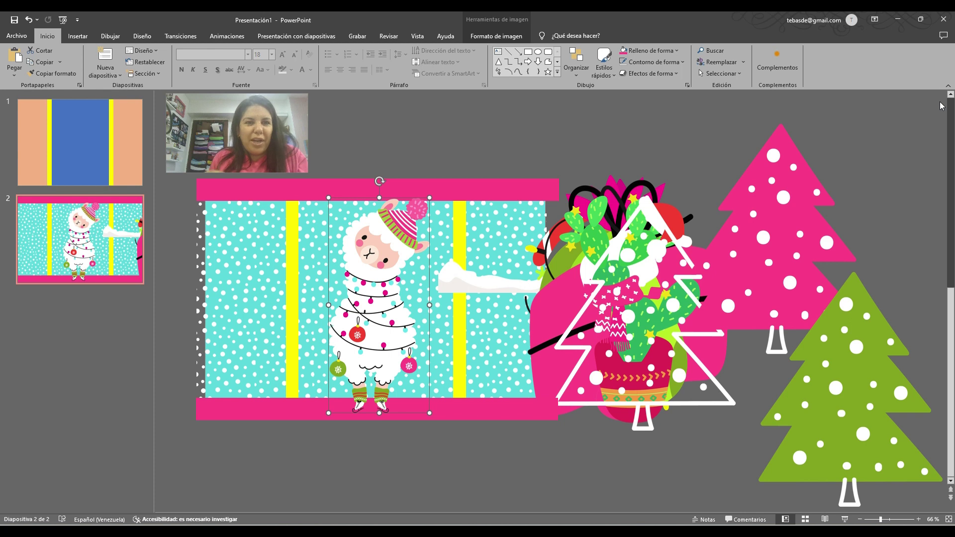
# Step: Lay the snow strip along the upper edge of the lower pink band, and place a slightly smaller llama nearer the second yellow stripe
pyautogui.click(470, 288)
pyautogui.moveTo(474, 288); pyautogui.dragTo(232, 394)
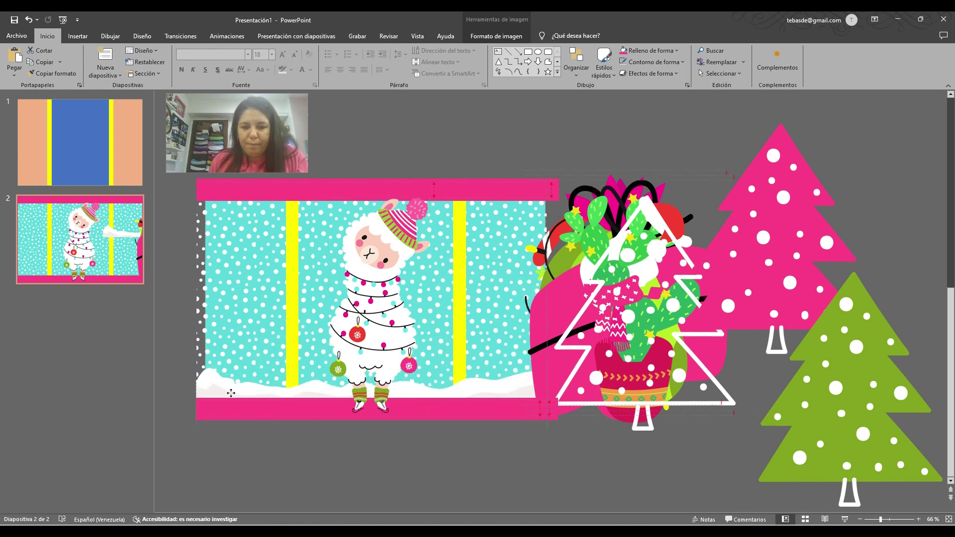
pyautogui.click(373, 312)
pyautogui.moveTo(377, 315); pyautogui.dragTo(411, 312)
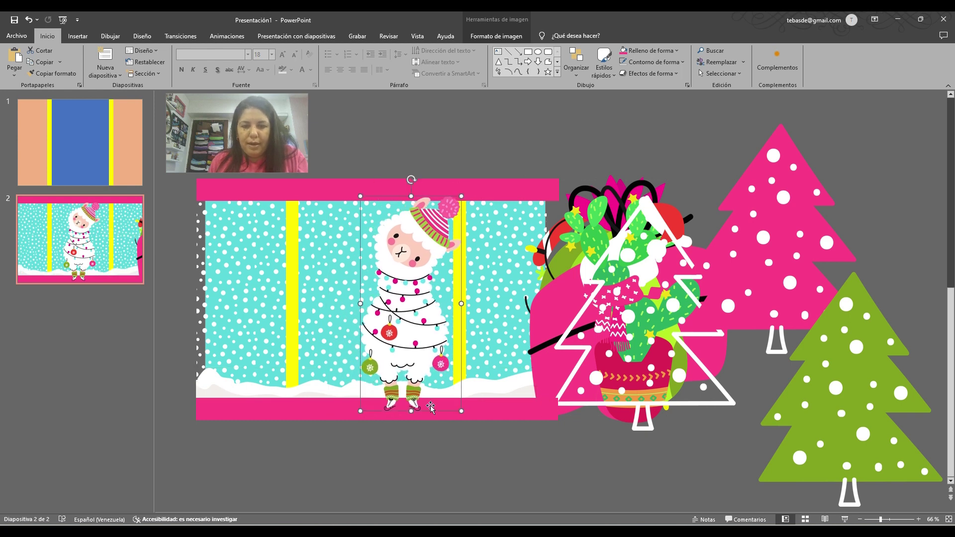
pyautogui.moveTo(459, 412); pyautogui.dragTo(418, 305)
# Step: Shrink the large pink and green trees, and place the green one on the snow beside the first yellow stripe
pyautogui.click(660, 298)
pyautogui.click(803, 307)
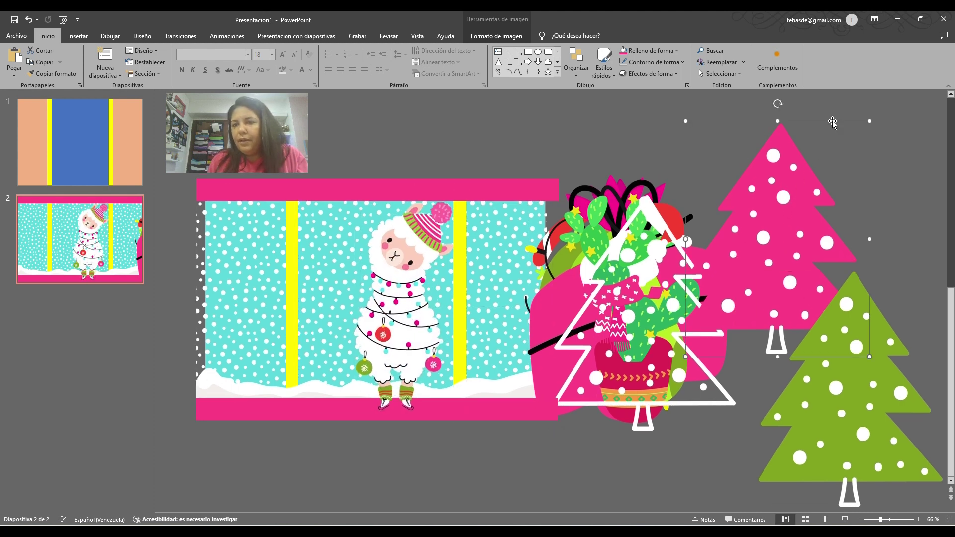
pyautogui.moveTo(867, 124); pyautogui.dragTo(760, 256)
pyautogui.click(861, 318)
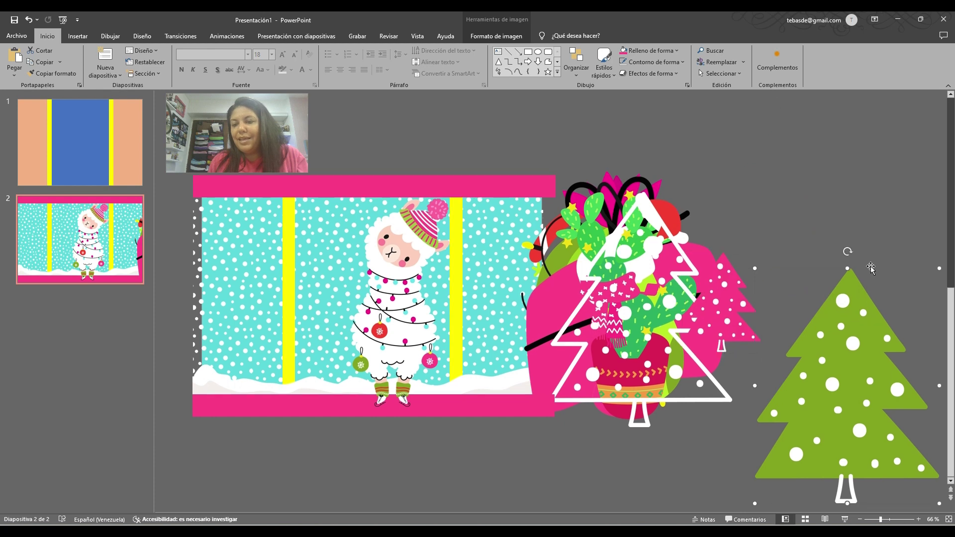
pyautogui.moveTo(940, 269); pyautogui.dragTo(831, 414)
pyautogui.moveTo(901, 459); pyautogui.dragTo(379, 337)
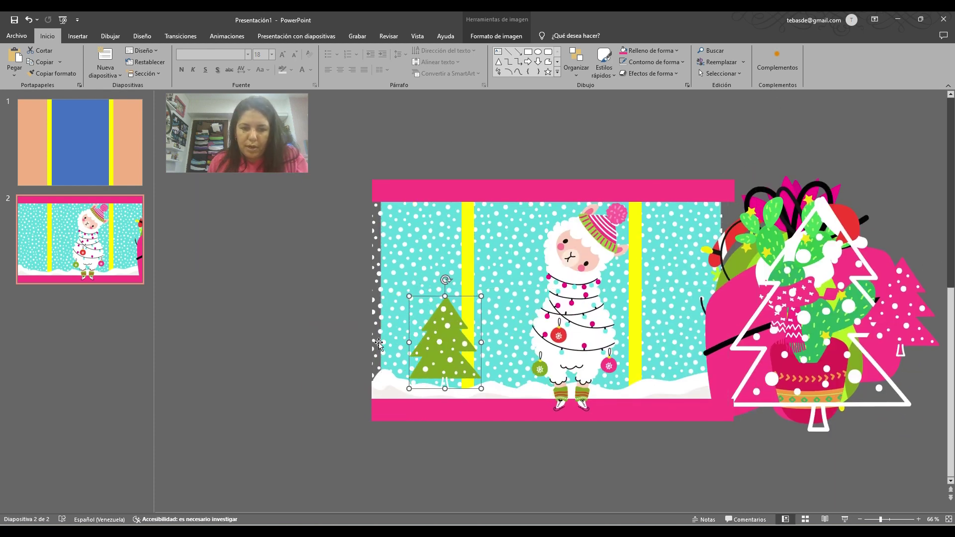
# Step: Arrange the two trees on the snow with the green one over the first yellow stripe and a smaller pink one on its outer side
pyautogui.click(904, 317)
pyautogui.moveTo(903, 317); pyautogui.dragTo(498, 345)
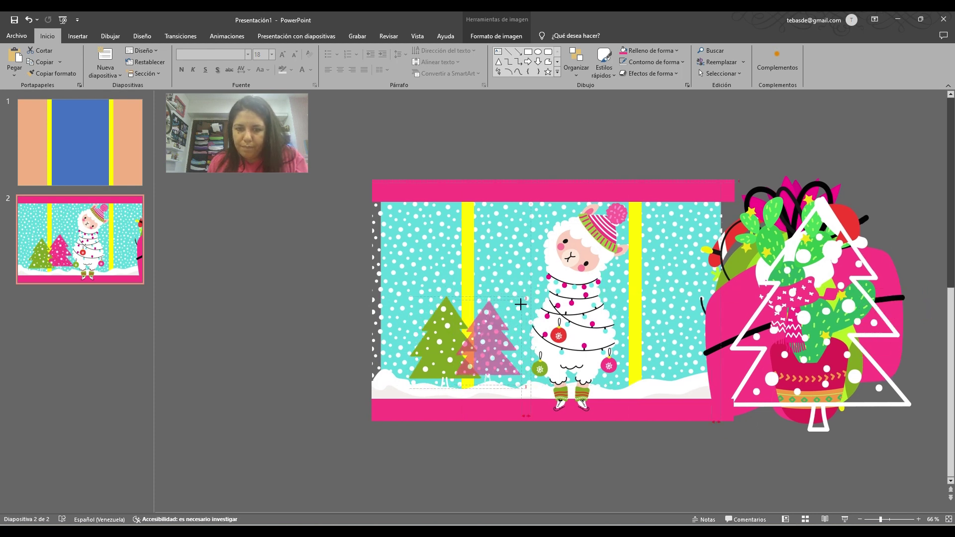
pyautogui.moveTo(528, 293); pyautogui.dragTo(472, 348)
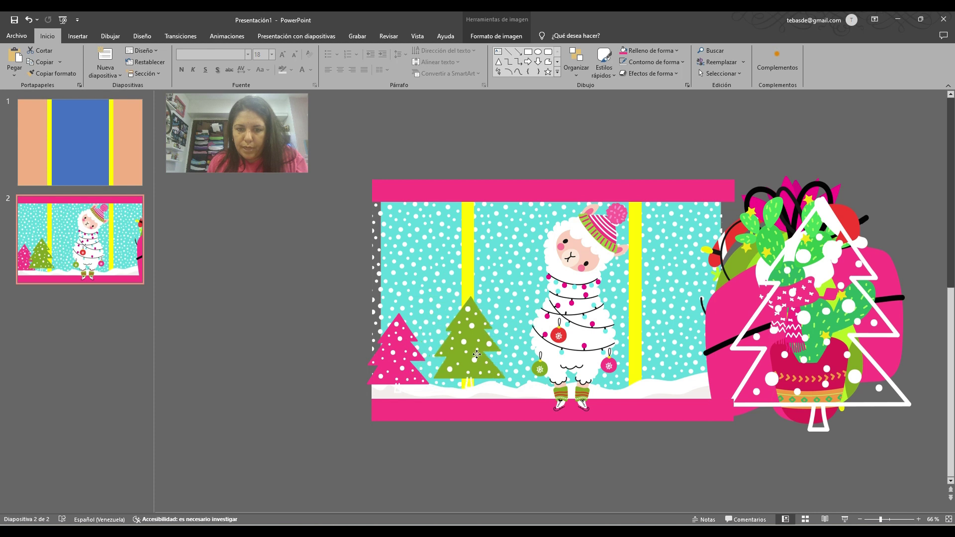
pyautogui.click(398, 360)
pyautogui.moveTo(397, 361); pyautogui.dragTo(418, 351)
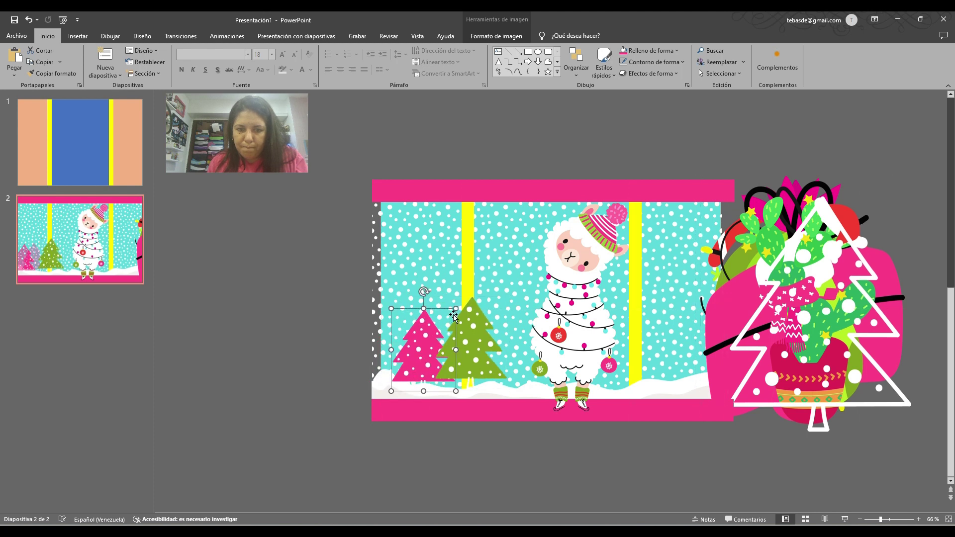
pyautogui.moveTo(448, 318); pyautogui.dragTo(447, 319)
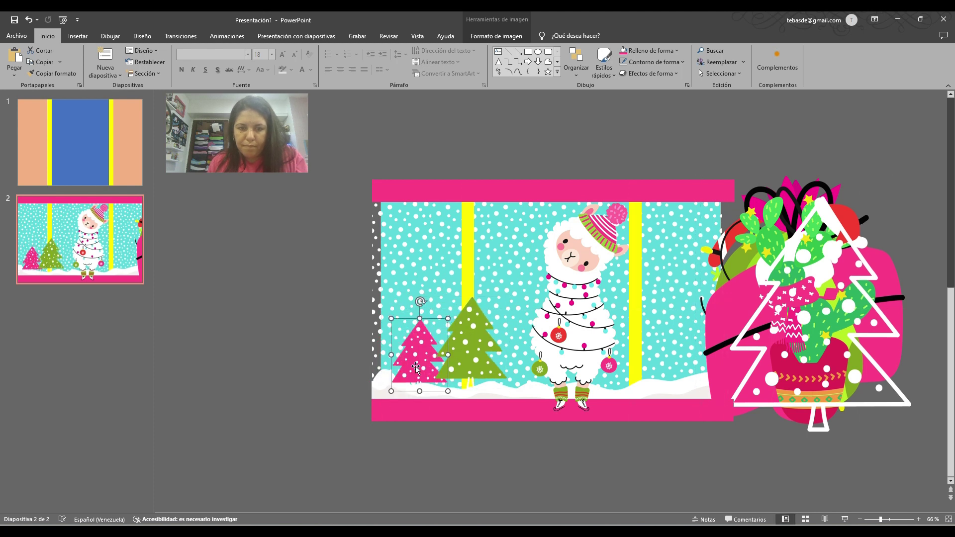
# Step: Place a pink tree copy and a small white outline tree beyond the llama, and another white tree at the snow's opposite end
pyautogui.moveTo(421, 368); pyautogui.dragTo(641, 353)
pyautogui.moveTo(833, 261); pyautogui.dragTo(347, 233)
pyautogui.moveTo(422, 171); pyautogui.dragTo(672, 344)
pyautogui.hotkey('ctrl', 'v')
pyautogui.click(634, 340)
pyautogui.press('Delete')
pyautogui.hotkey('ctrl', 'v')
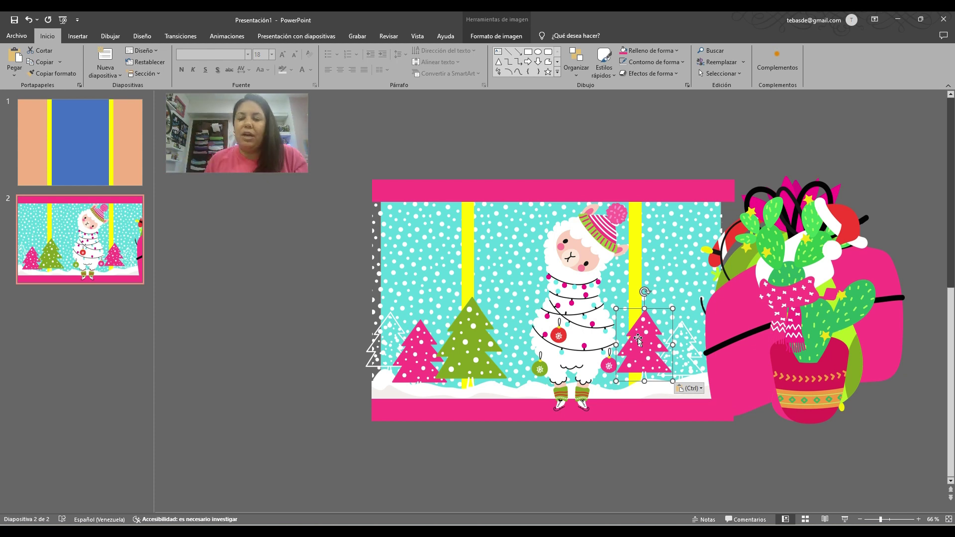
pyautogui.click(698, 341)
pyautogui.press('Escape')
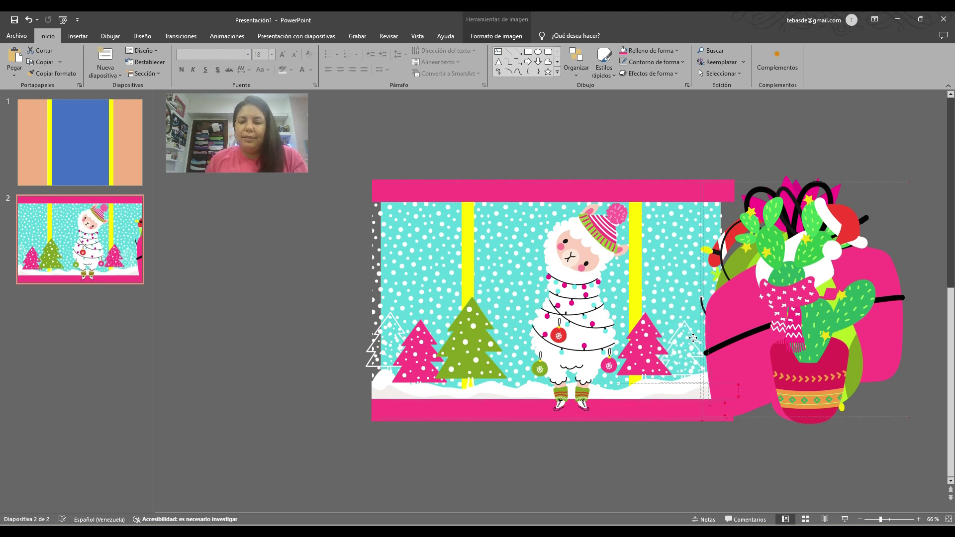
pyautogui.click(693, 340)
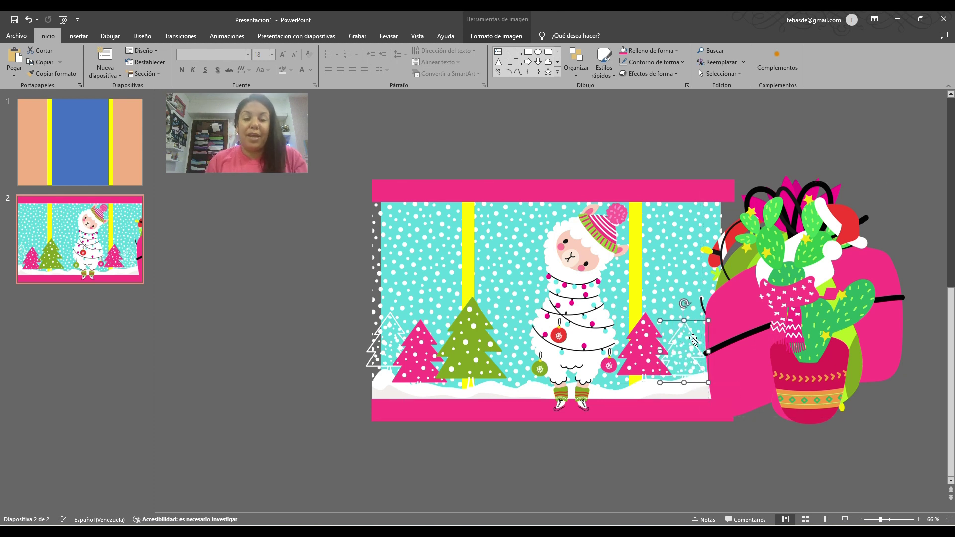
# Step: Move the potted cactus and the stocking off the slide, and fit a smaller green tree close beside the small pink tree
pyautogui.moveTo(806, 338); pyautogui.dragTo(273, 354)
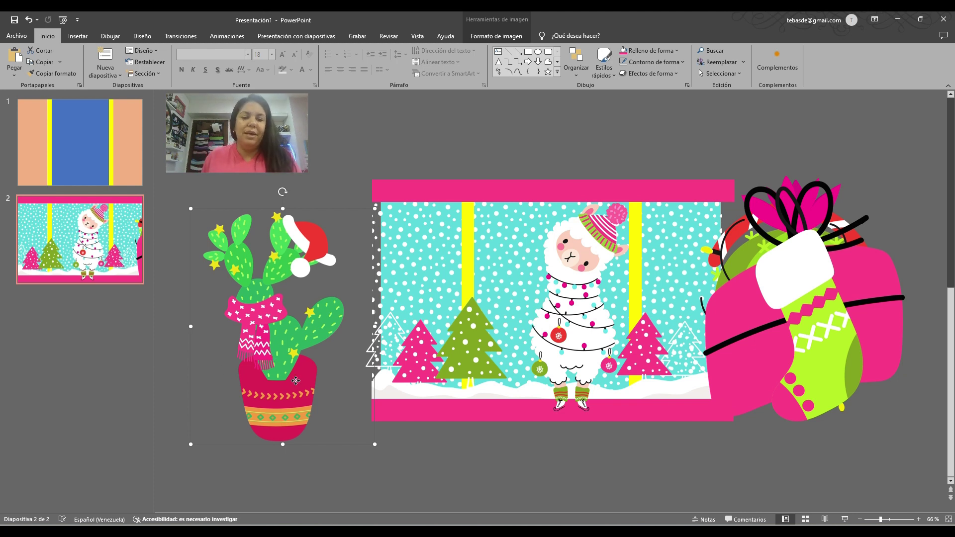
pyautogui.moveTo(800, 282); pyautogui.dragTo(870, 365)
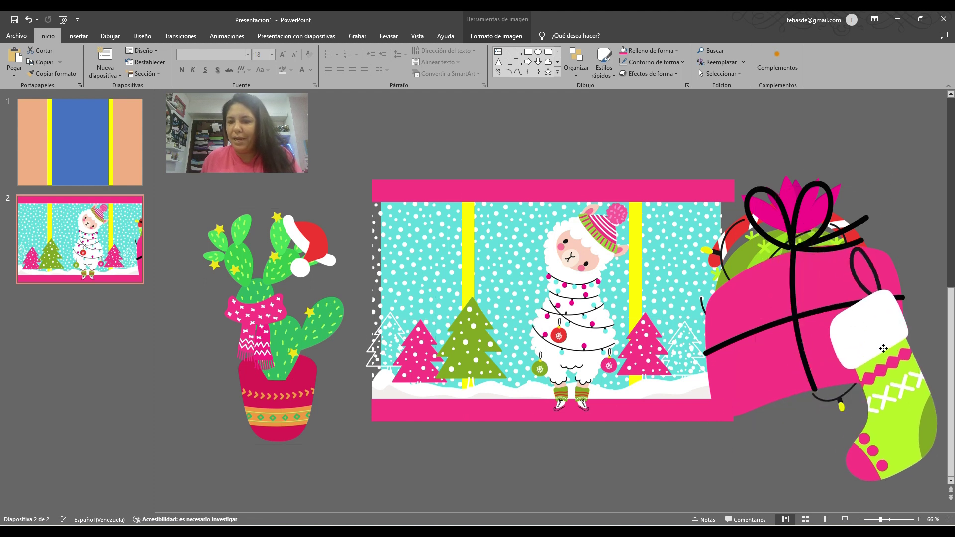
pyautogui.moveTo(423, 351); pyautogui.dragTo(466, 309)
pyautogui.click(394, 353)
pyautogui.moveTo(394, 352); pyautogui.dragTo(431, 363)
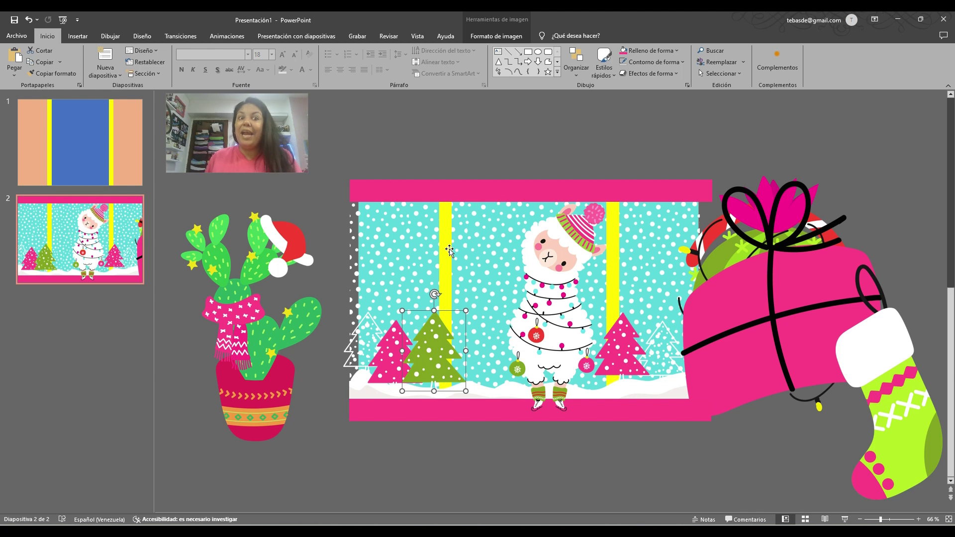
# Step: Shrink the gift box and place it high beyond the second yellow stripe, and fit the round cactus at about 8.12 × 6.8 cm beside the llama
pyautogui.click(783, 294)
pyautogui.moveTo(881, 183); pyautogui.dragTo(750, 332)
pyautogui.moveTo(729, 365); pyautogui.dragTo(658, 238)
pyautogui.click(841, 199)
pyautogui.moveTo(876, 176); pyautogui.dragTo(756, 318)
pyautogui.moveTo(679, 360); pyautogui.dragTo(506, 358)
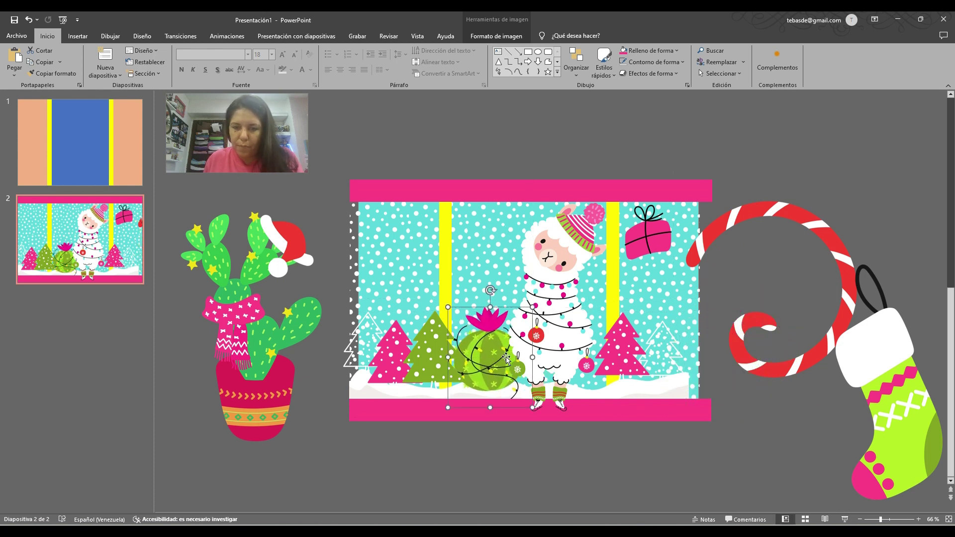
# Step: Send the round cactus back in the stacking order, behind the snow strip and the trees
pyautogui.click(503, 38)
pyautogui.click(757, 64)
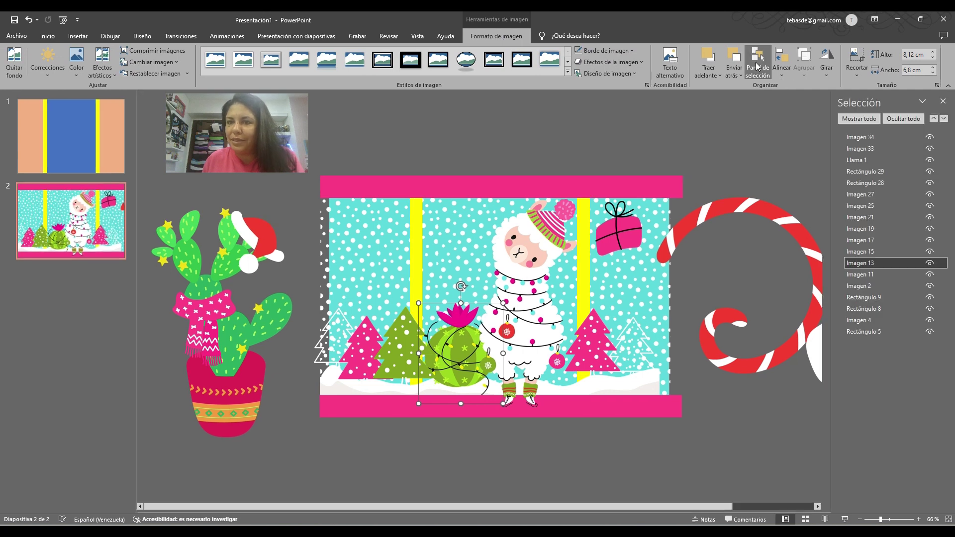
pyautogui.moveTo(871, 264); pyautogui.dragTo(875, 291)
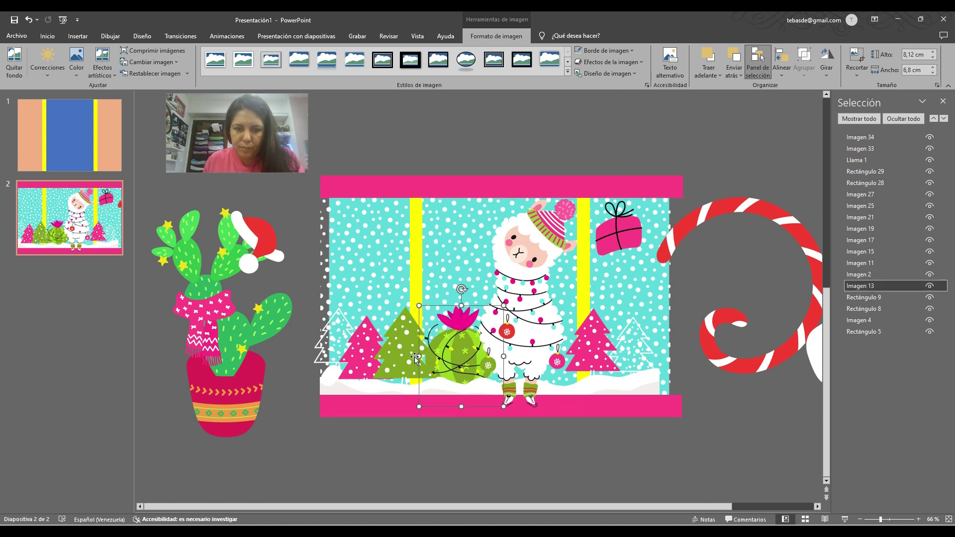
# Step: Select the green, pink and white trees beside the round cactus and shrink them together slightly
pyautogui.click(406, 349)
pyautogui.keyDown('shift'); pyautogui.click(359, 354); pyautogui.keyUp('shift')
pyautogui.keyDown('shift'); pyautogui.click(332, 345); pyautogui.keyUp('shift')
pyautogui.moveTo(436, 307); pyautogui.dragTo(422, 321)
pyautogui.click(444, 443)
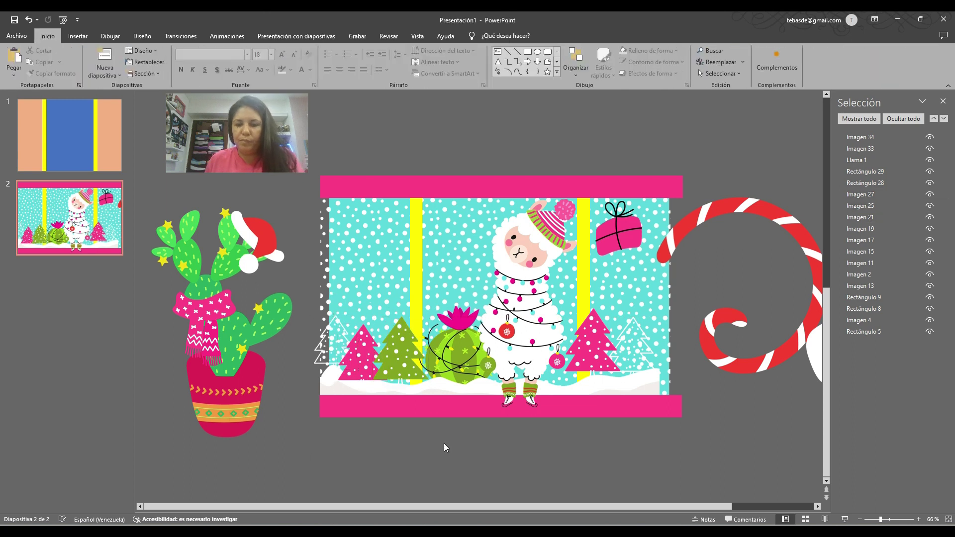
# Step: Shrink the candy cane to about 2.29 × 1.82 cm and place it above the small pink tree before the first yellow stripe
pyautogui.click(592, 346)
pyautogui.click(705, 244)
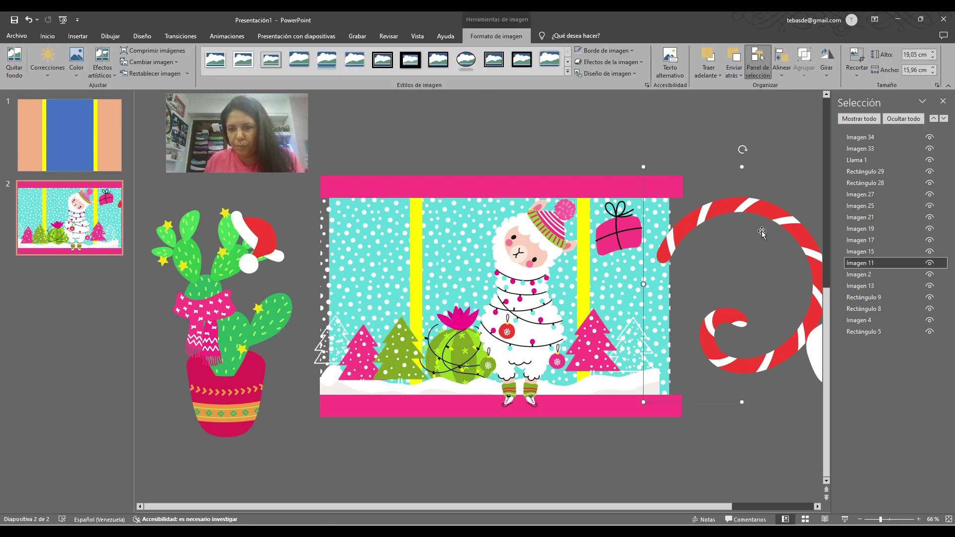
pyautogui.moveTo(646, 168); pyautogui.dragTo(382, 304)
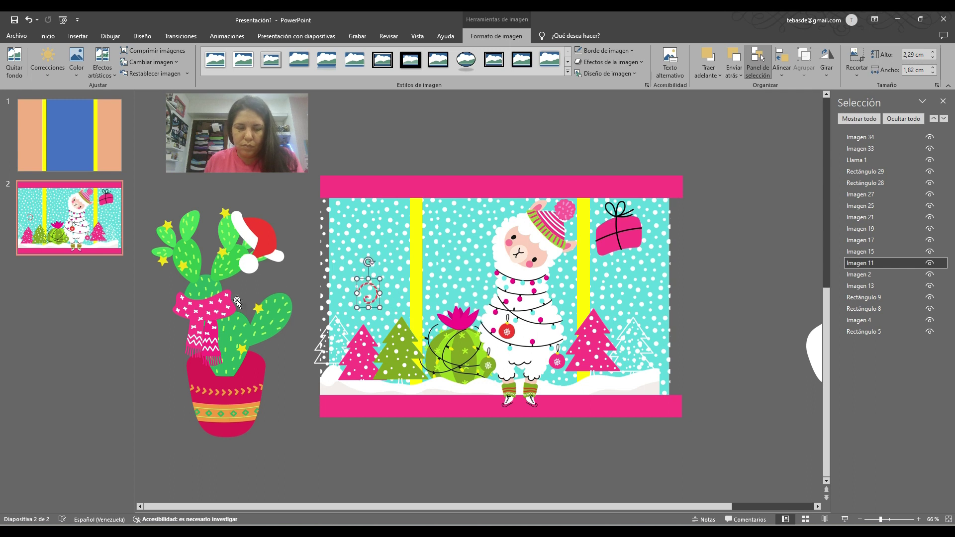
# Step: Delete the unused potted cactus and stocking pictures beside the slide, and close the Selection pane
pyautogui.click(233, 303)
pyautogui.moveTo(811, 355); pyautogui.dragTo(167, 310)
pyautogui.click(621, 238)
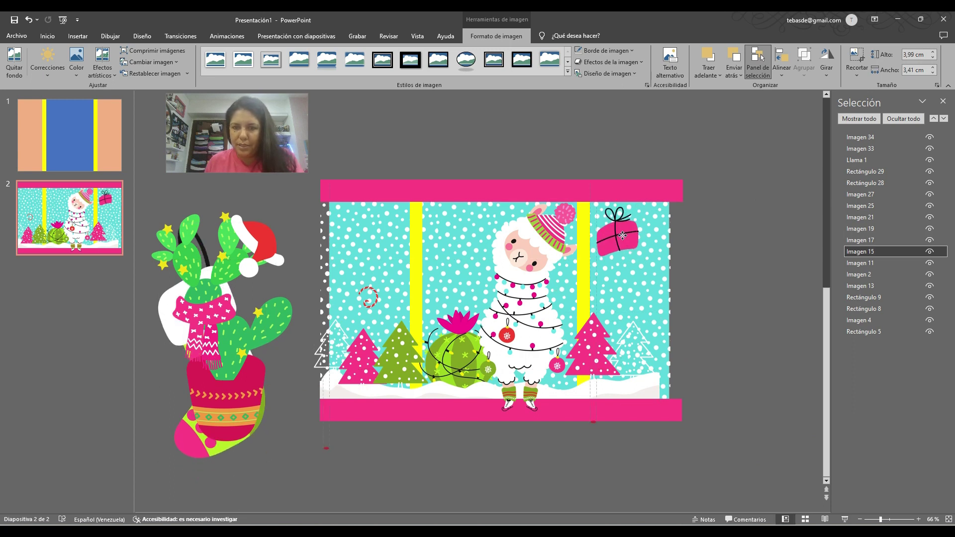
pyautogui.keyDown('ctrl'); pyautogui.scroll(4, 628, 259); pyautogui.keyUp('ctrl')
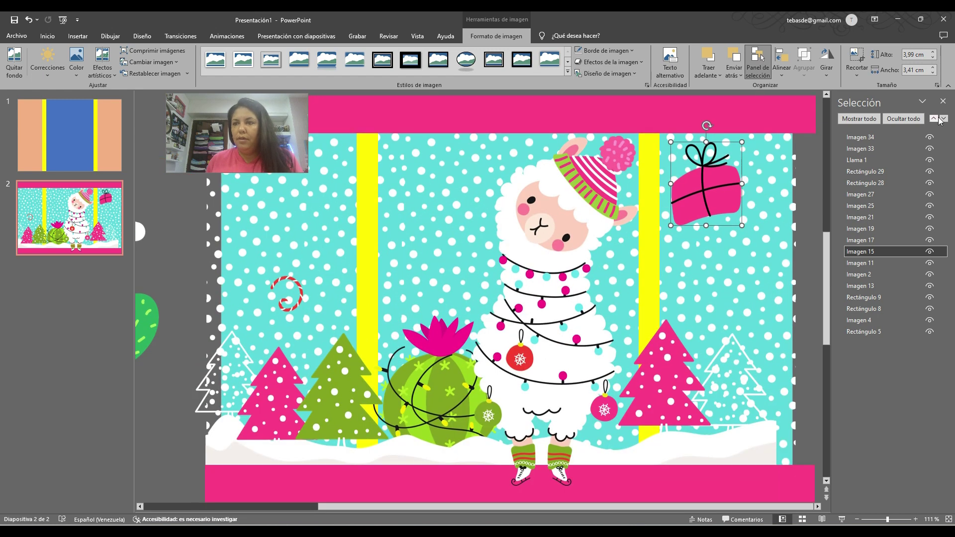
pyautogui.click(943, 101)
pyautogui.click(194, 351)
pyautogui.press('Delete')
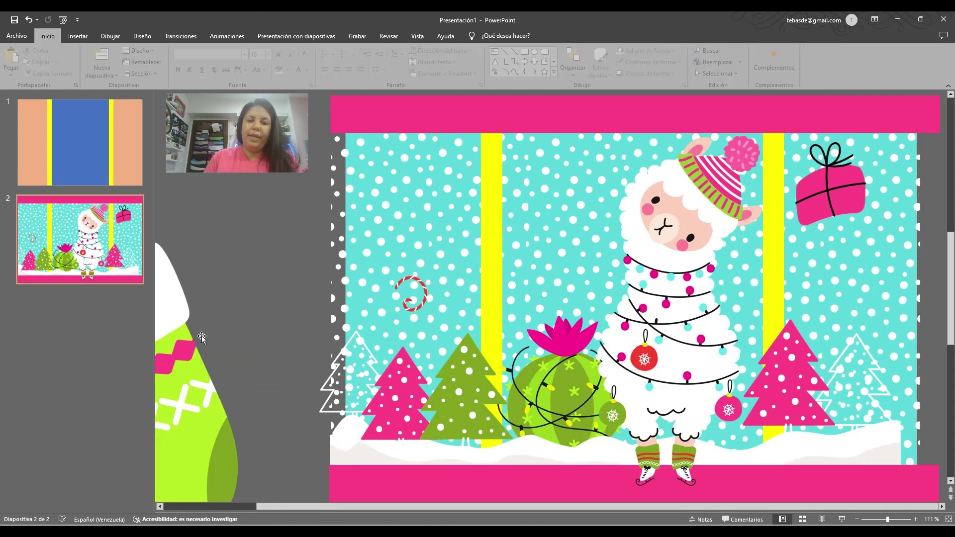
pyautogui.click(193, 358)
pyautogui.press('Delete')
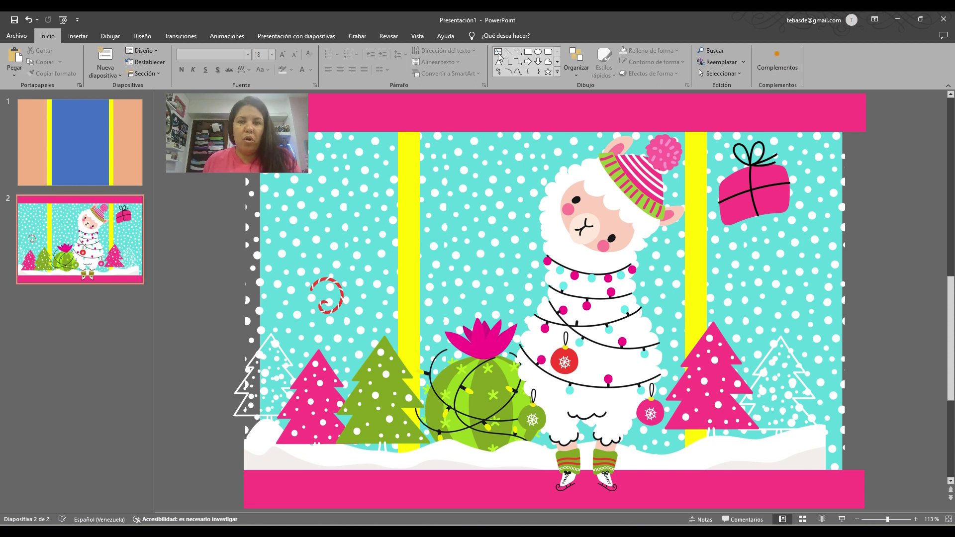
# Step: Add a text box below the pink gift reading "GRACIAS POR VENIR"
pyautogui.click(750, 254)
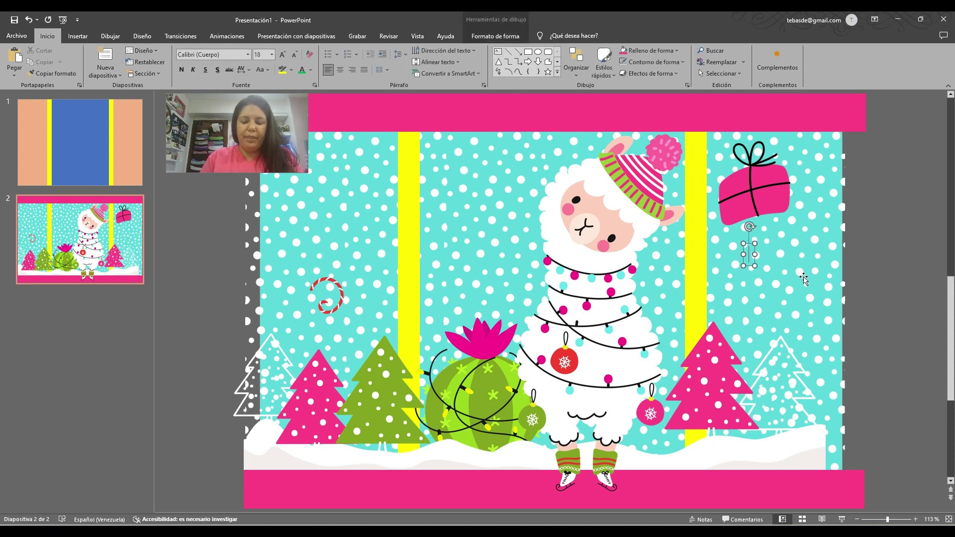
pyautogui.write('GRACIAS')
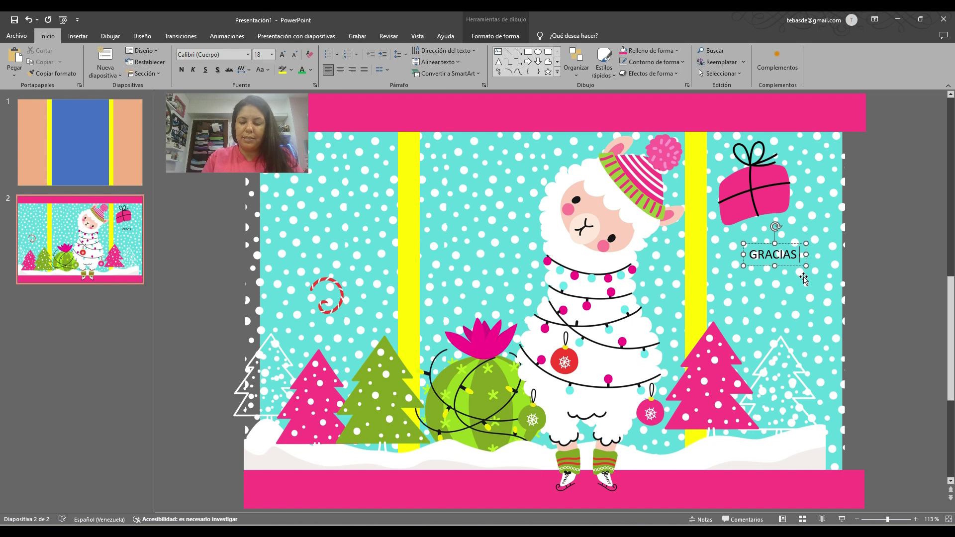
pyautogui.write(' POR')
pyautogui.press('Return')
pyautogui.write('VENIR')
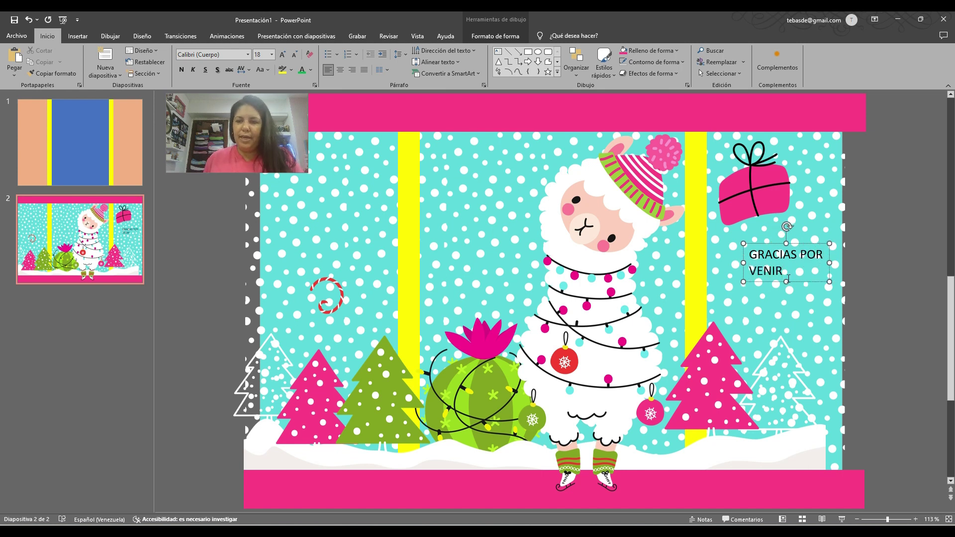
# Step: Replace the message below the gift with "QUE TENGAS" and "UNA LINDA NAVIDAD" on two lines
pyautogui.moveTo(789, 278); pyautogui.dragTo(729, 255)
pyautogui.write('QUE TENGAS')
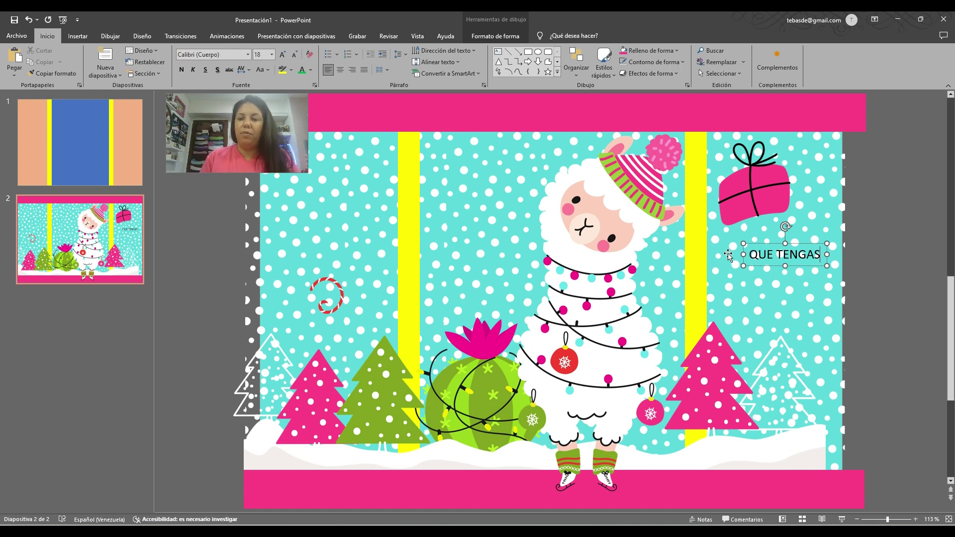
pyautogui.press('Return')
pyautogui.write('UNA LINDA NAVIDAD')
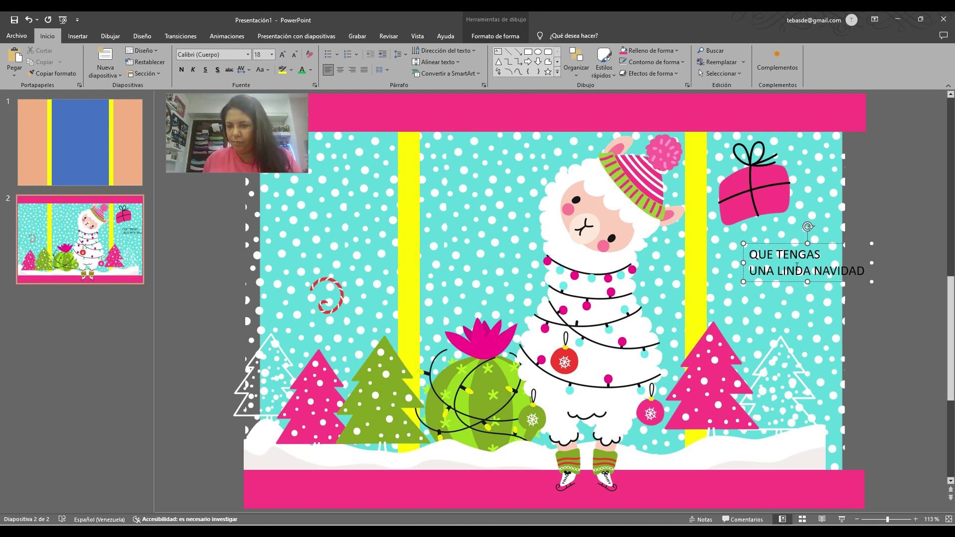
# Step: Put NAVIDAD on its own line followed by a comma, and add the lines "CON AMOR" and the sender's first name
pyautogui.press('Right')
pyautogui.press('Right')
pyautogui.press('Right')
pyautogui.press('Right')
pyautogui.press('Right')
pyautogui.press('Right')
pyautogui.press('Right')
pyautogui.write(',')
pyautogui.press('Return')
pyautogui.write('CON AMOR')
pyautogui.press('Return')
pyautogui.write('ESTHEFANY')
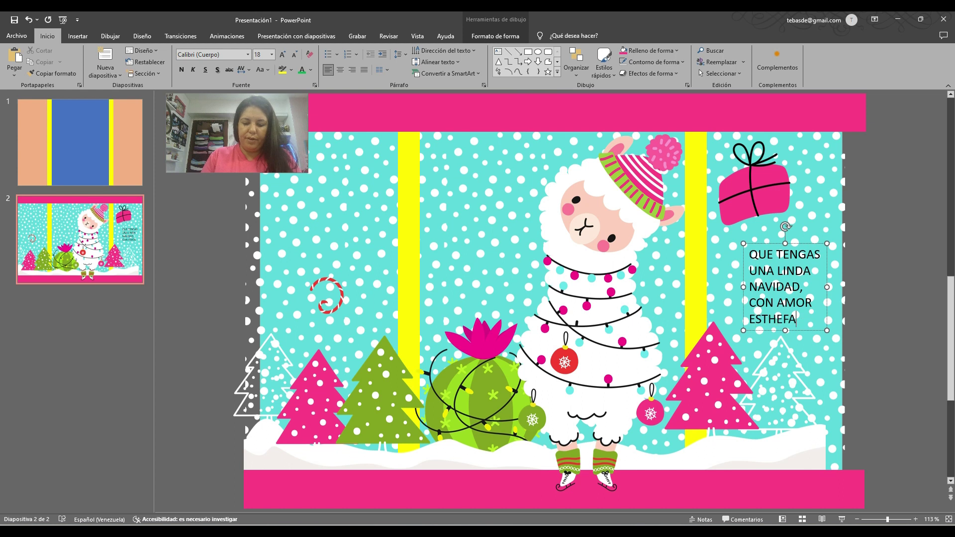
# Step: Format the whole message in the This Christmas font, centred and bold
pyautogui.click(743, 273)
pyautogui.click(228, 56)
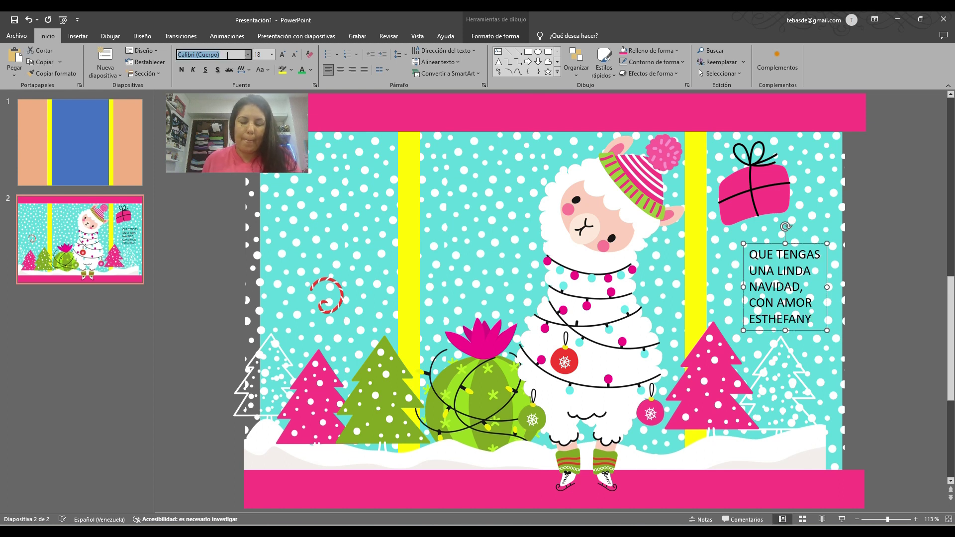
pyautogui.write('This Christmas')
pyautogui.press('Return')
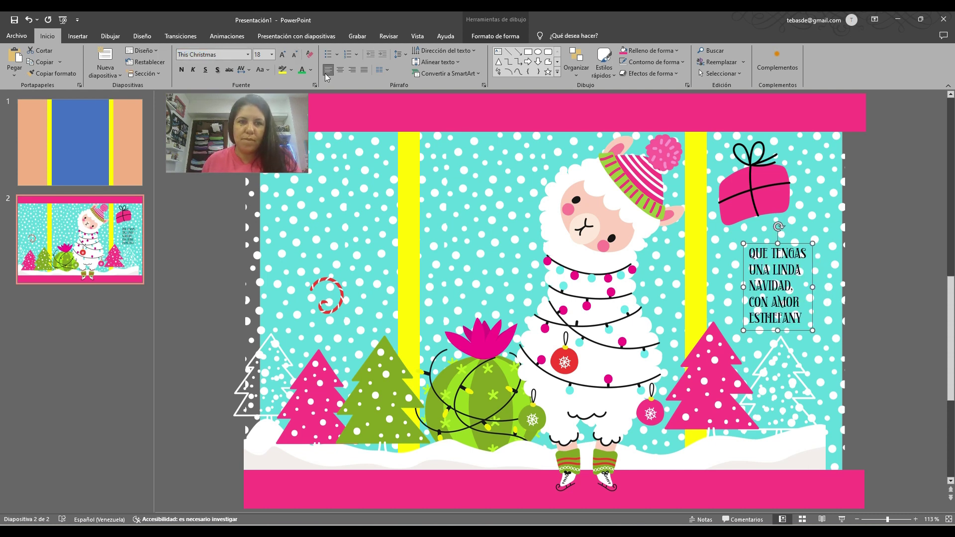
pyautogui.click(340, 70)
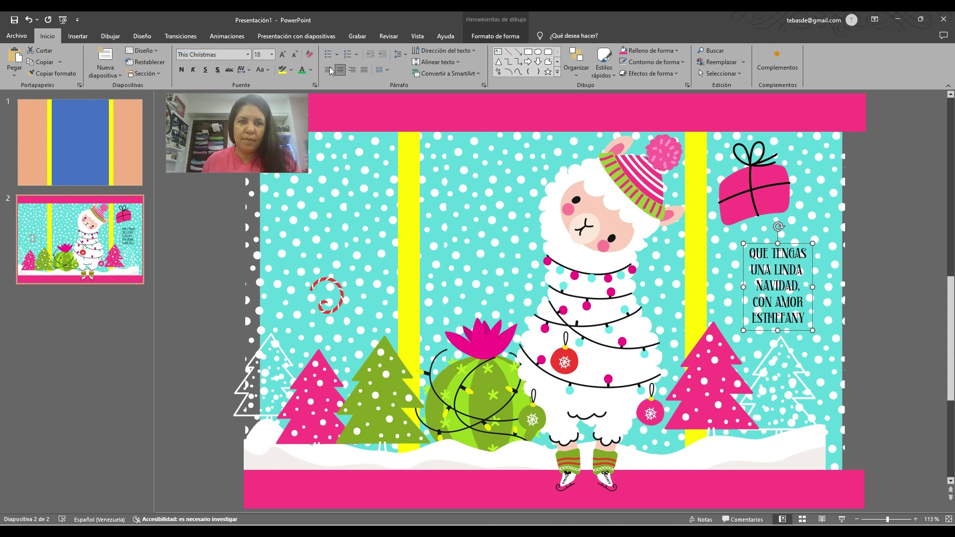
pyautogui.click(182, 70)
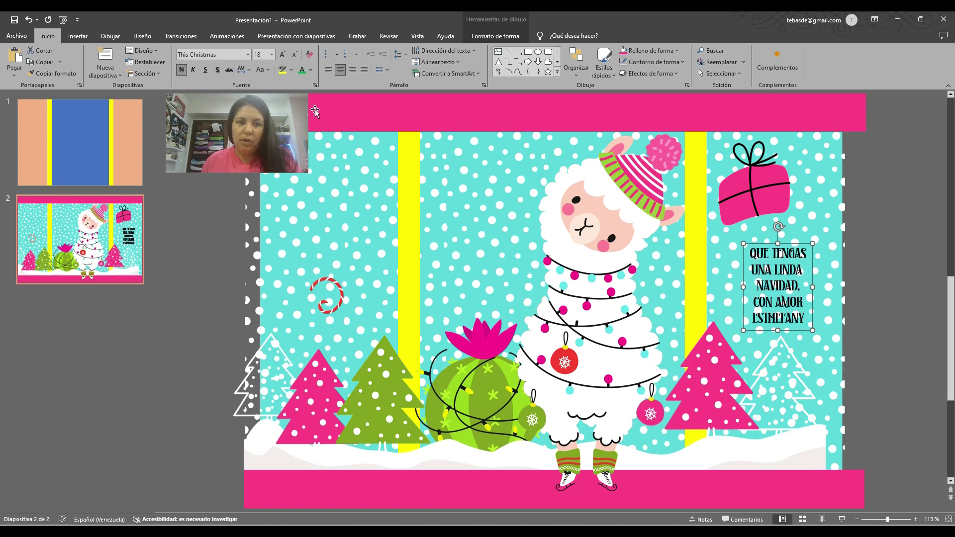
# Step: Colour the message text pink and enlarge it to 24 pt
pyautogui.click(310, 69)
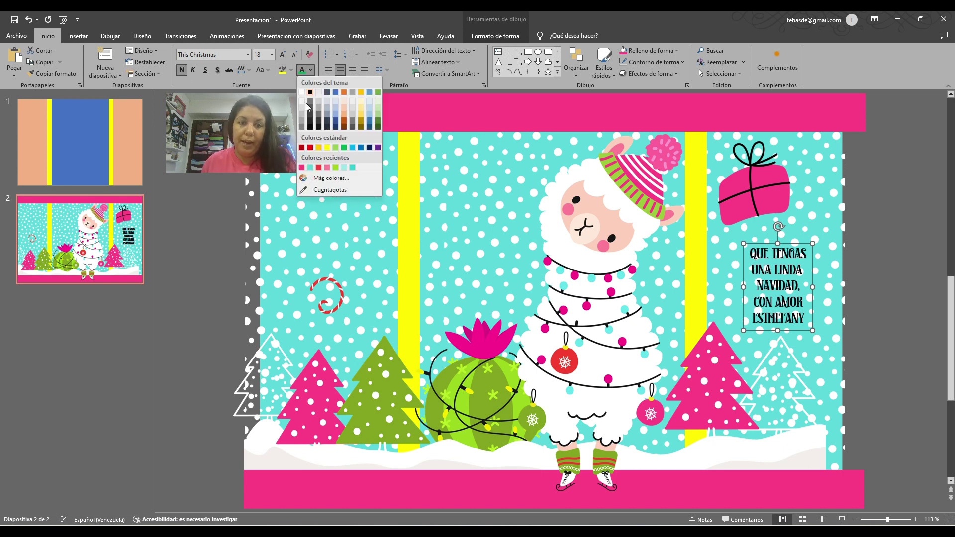
pyautogui.click(302, 168)
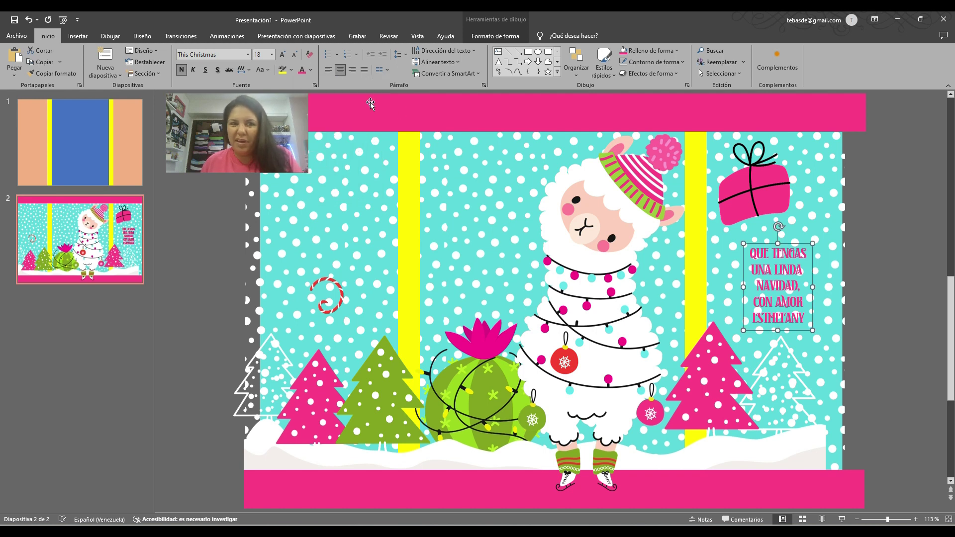
pyautogui.click(281, 55)
pyautogui.click(282, 55)
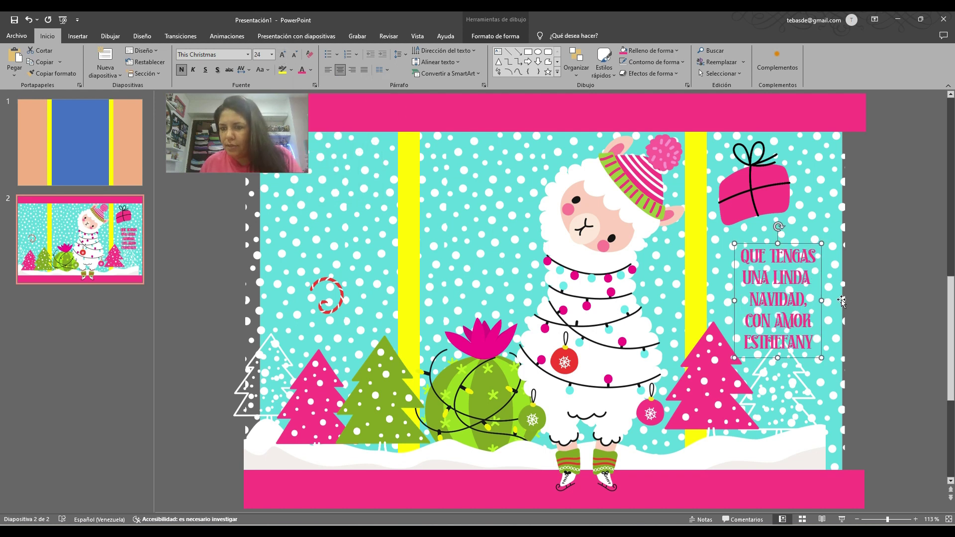
# Step: Move the message off the slide beside the artwork and paste a duplicate of it underneath
pyautogui.moveTo(822, 287); pyautogui.dragTo(937, 204)
pyautogui.hotkey('ctrl', 'v')
pyautogui.moveTo(846, 189); pyautogui.dragTo(859, 314)
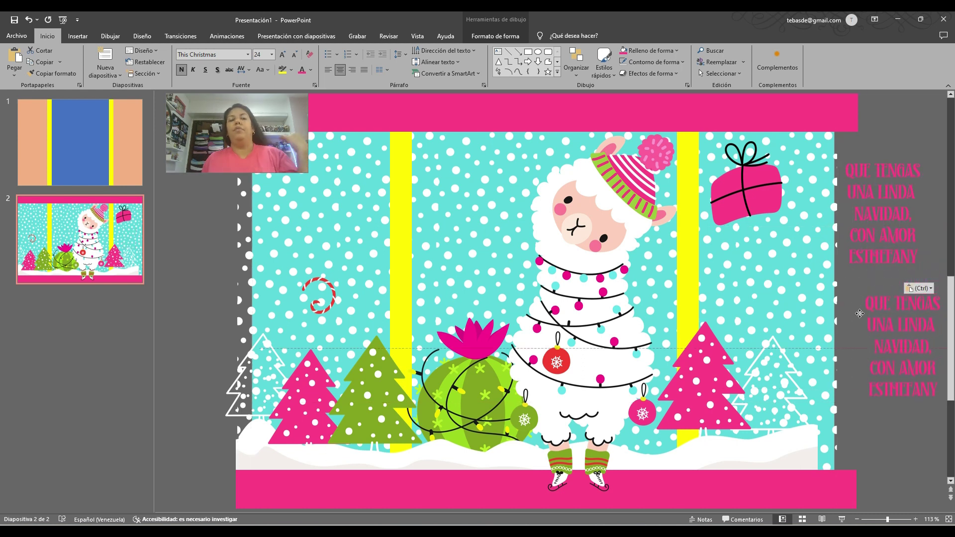
# Step: Give the upper copy of the message a turquoise text outline
pyautogui.click(879, 214)
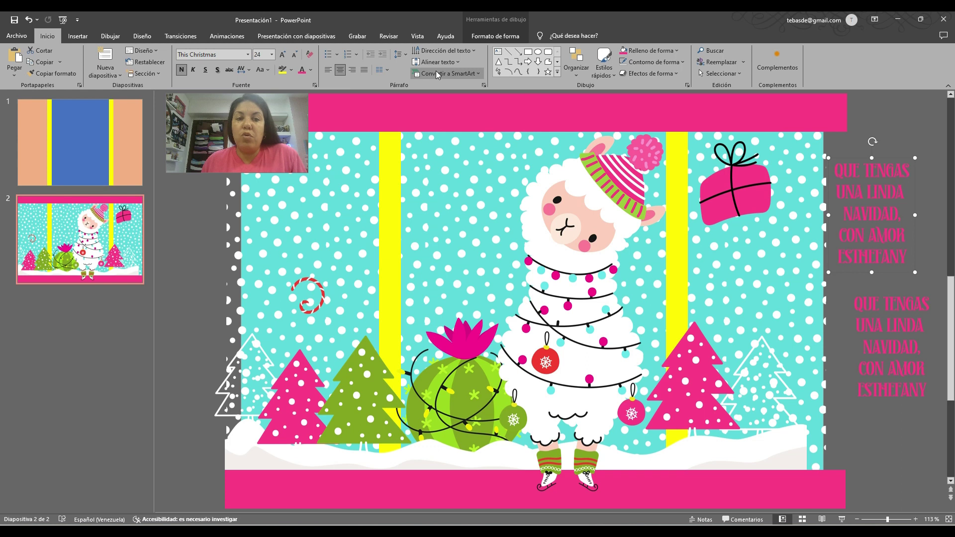
pyautogui.click(503, 37)
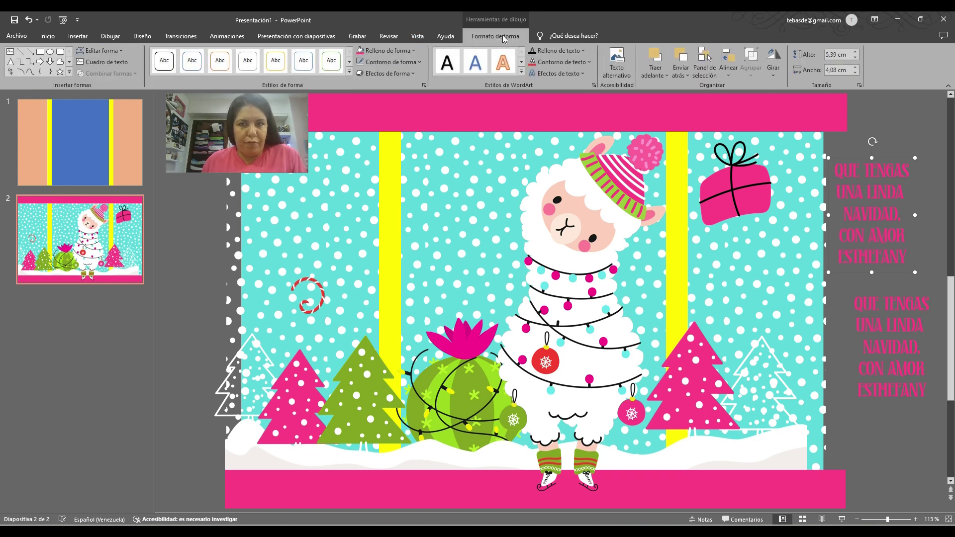
pyautogui.click(560, 61)
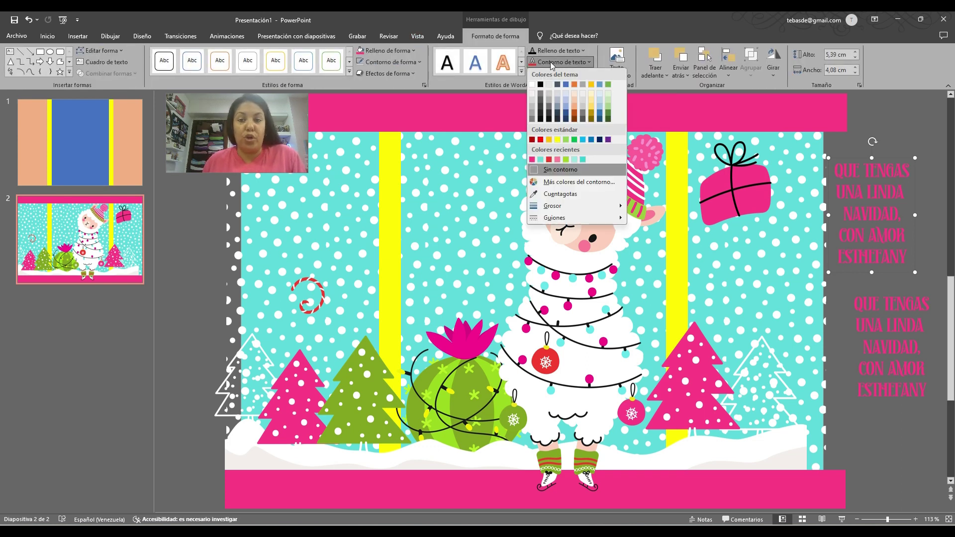
pyautogui.click(542, 160)
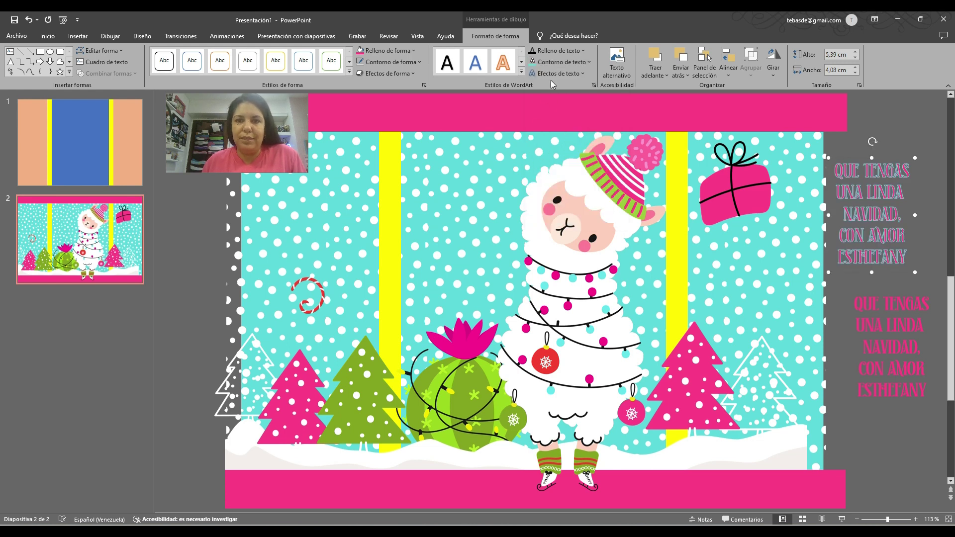
# Step: Thicken the upper message's text outline to 8 pt through the detailed line settings
pyautogui.click(554, 64)
pyautogui.moveTo(566, 206)
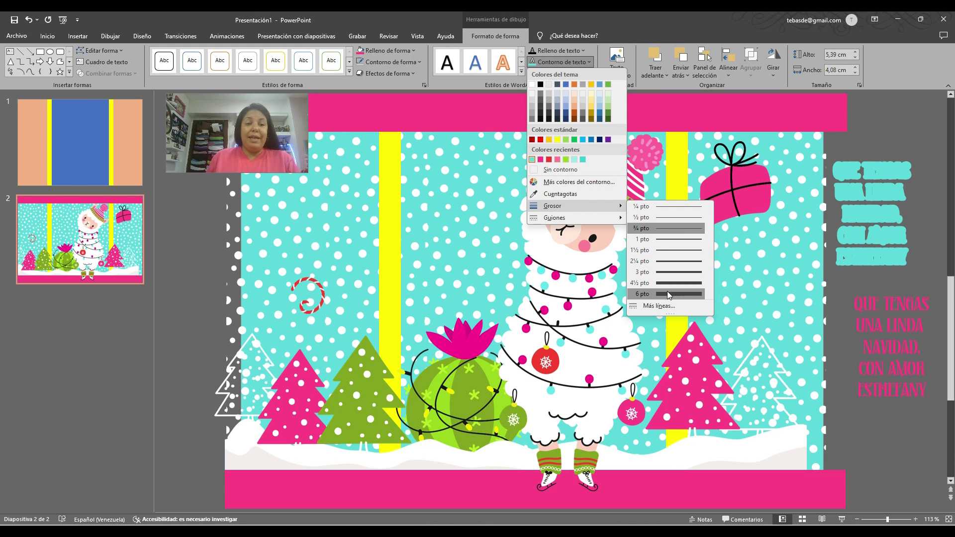
pyautogui.click(658, 306)
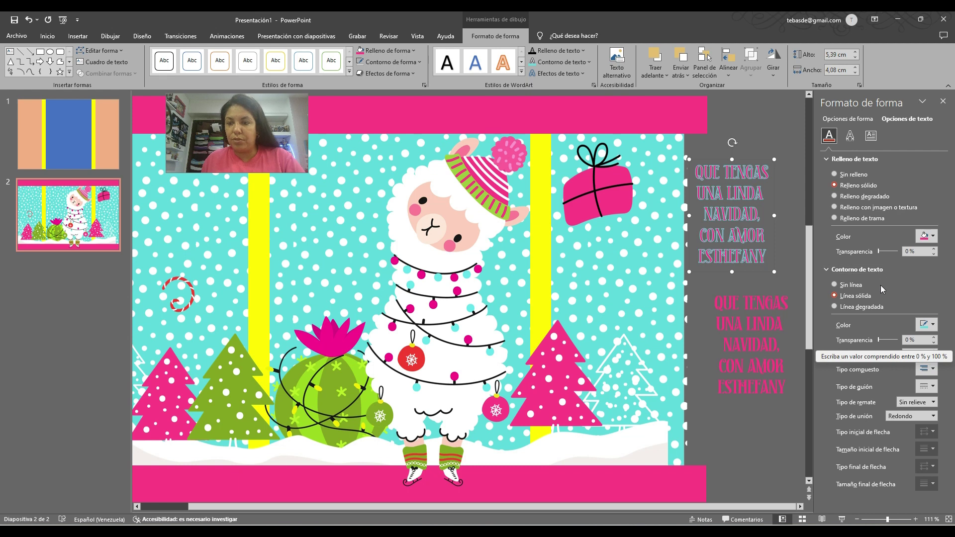
pyautogui.click(935, 351)
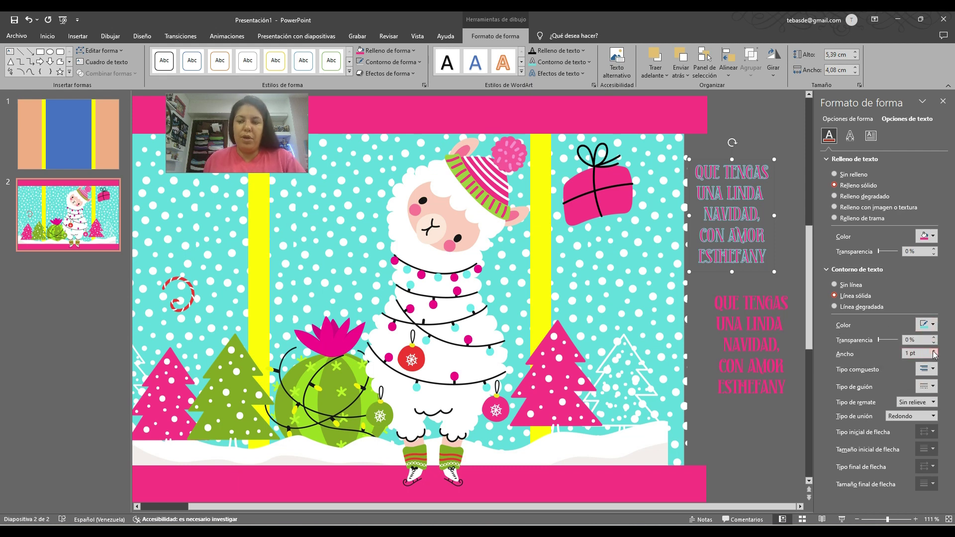
pyautogui.click(934, 351)
pyautogui.click(934, 350)
pyautogui.click(934, 351)
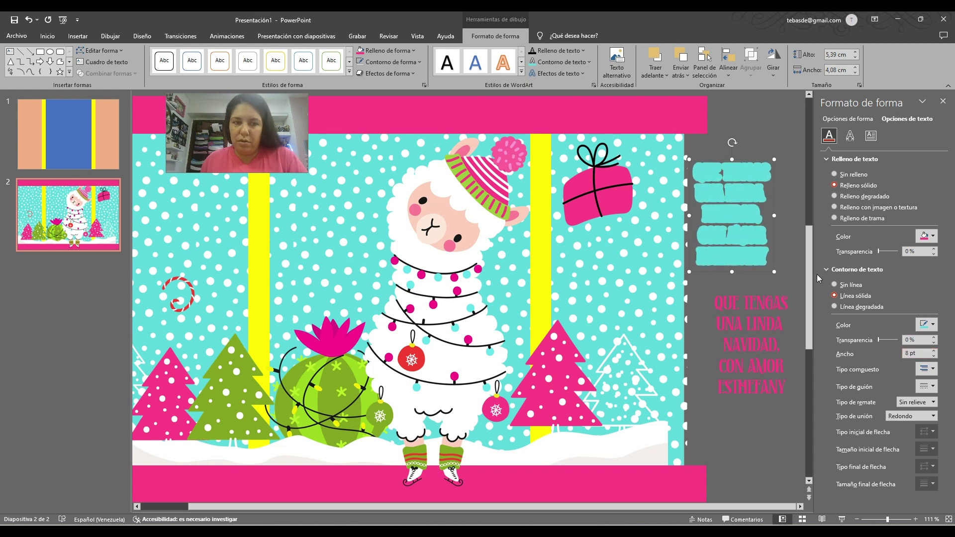
# Step: Place the thickly outlined message below the gift, with the plain pink copy layered on top of it
pyautogui.click(778, 189)
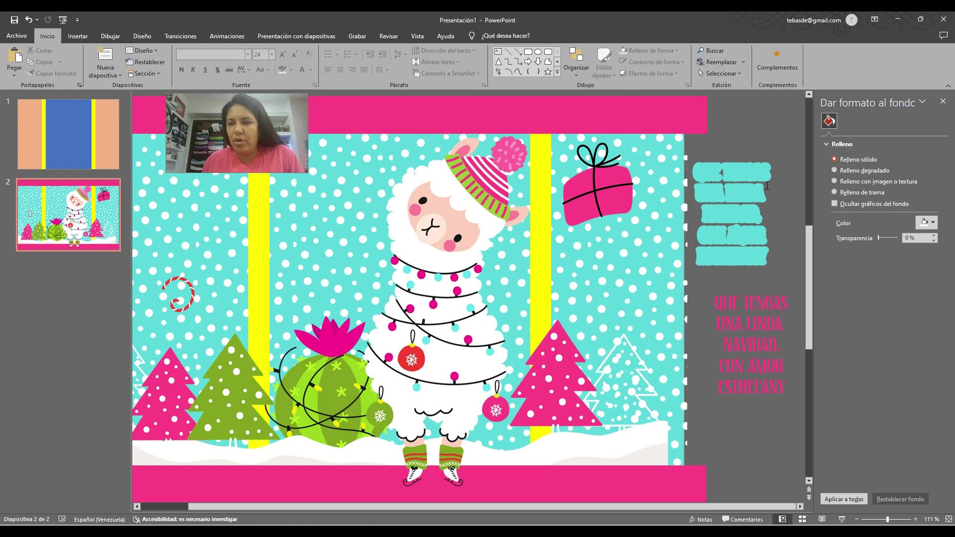
pyautogui.click(765, 160)
pyautogui.moveTo(764, 160); pyautogui.dragTo(632, 228)
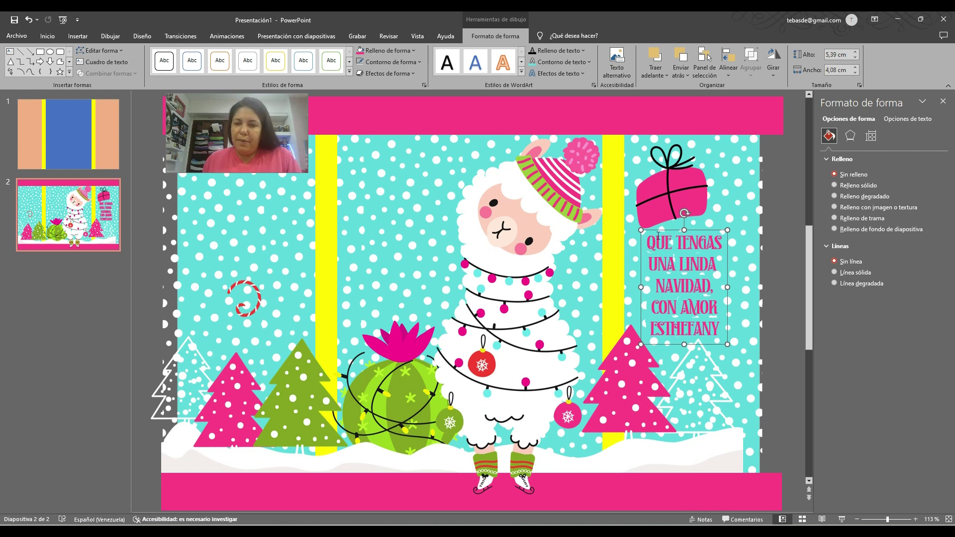
# Step: Try a white fill on the front message text and set it back to pink
pyautogui.click(552, 51)
pyautogui.click(532, 74)
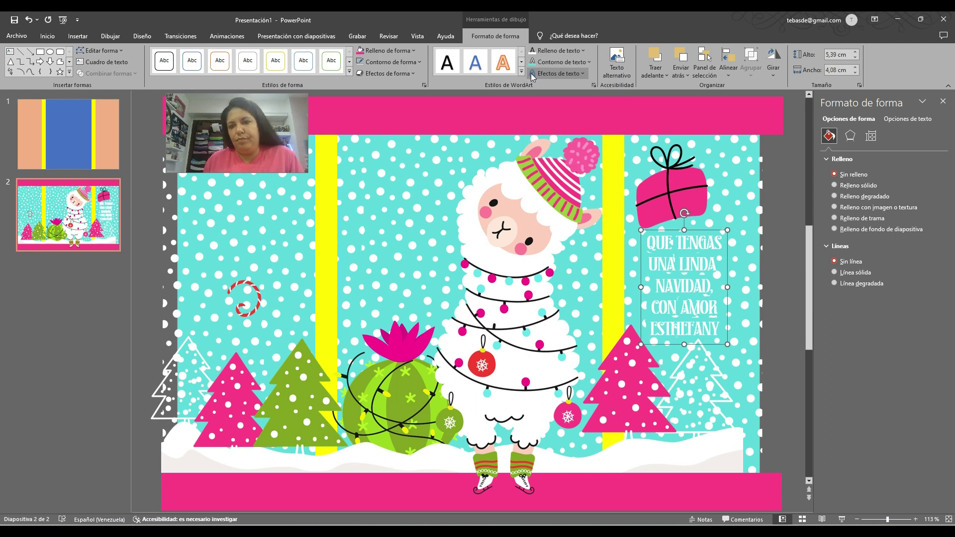
pyautogui.click(544, 62)
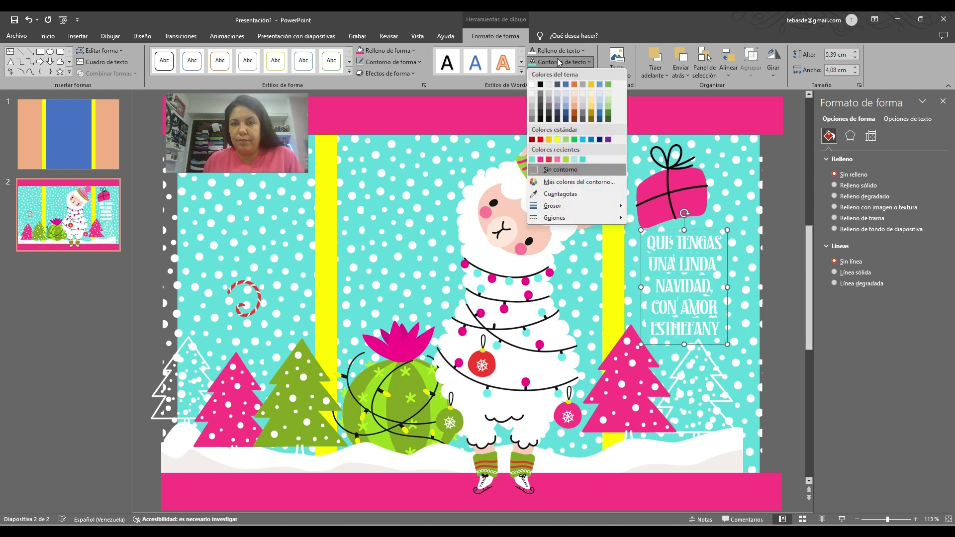
pyautogui.press('Escape')
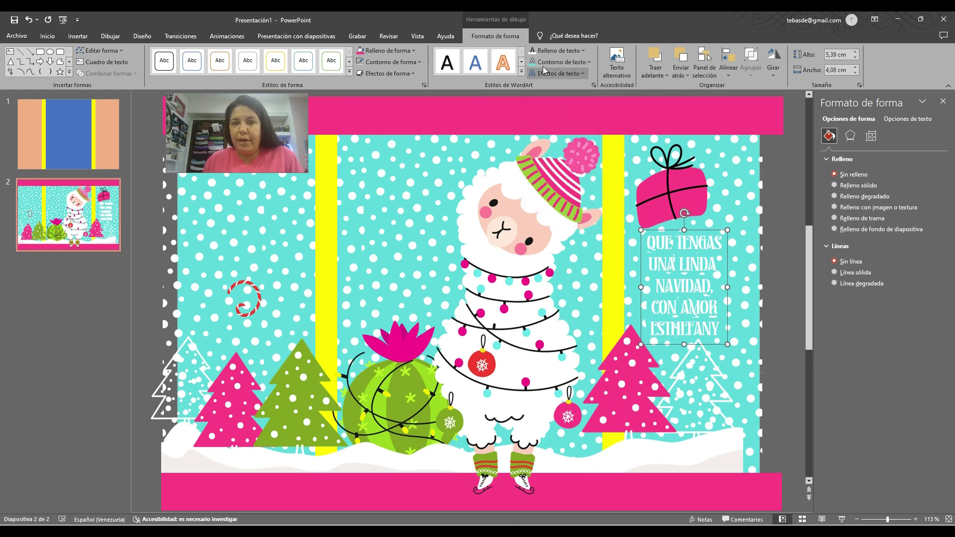
pyautogui.click(557, 51)
pyautogui.click(541, 147)
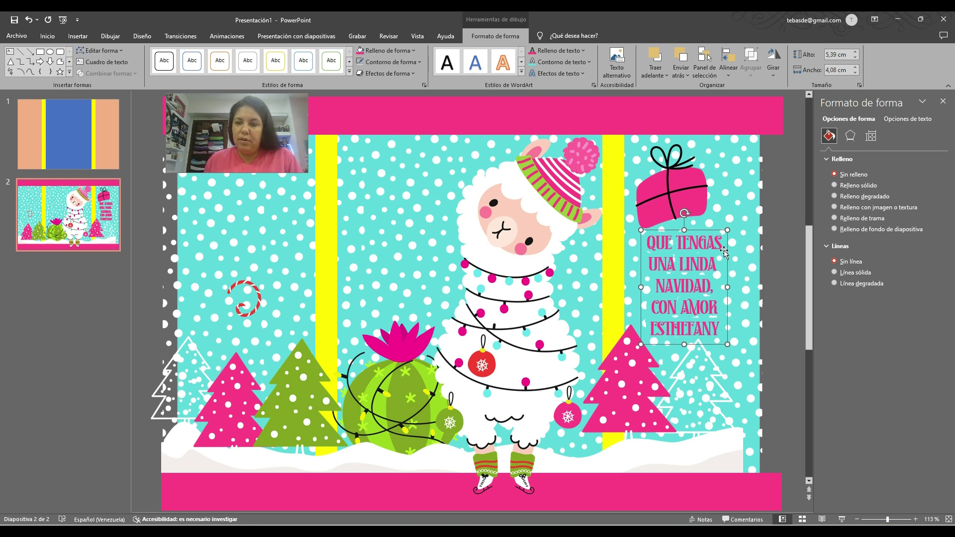
# Step: Place a copy of the pink message between the first yellow stripe and the llama, and change its text to "HO"
pyautogui.moveTo(730, 255); pyautogui.dragTo(445, 185)
pyautogui.moveTo(363, 169); pyautogui.dragTo(486, 283)
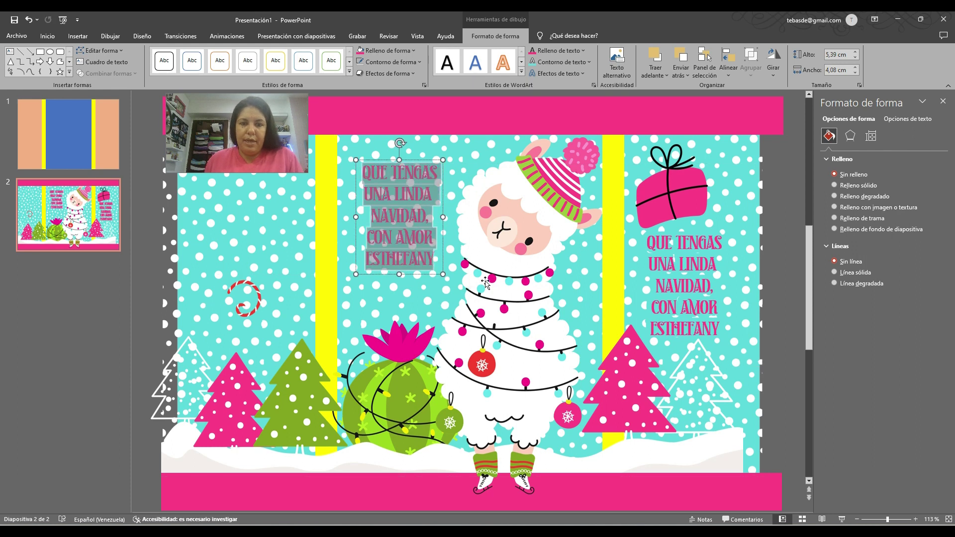
pyautogui.write('HO')
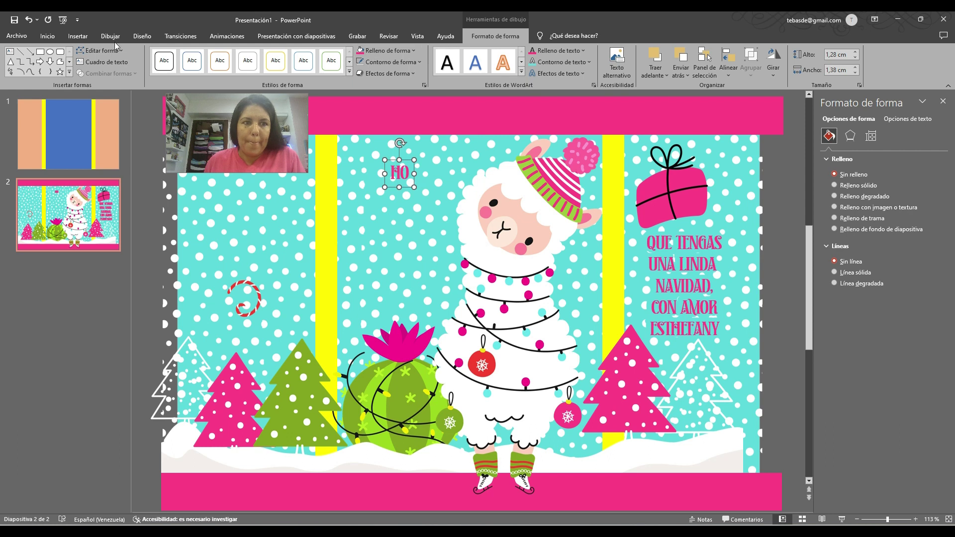
# Step: Enlarge the HO text to 115 pt
pyautogui.click(47, 36)
pyautogui.click(283, 54)
pyautogui.click(283, 55)
pyautogui.click(283, 55)
pyautogui.click(283, 54)
pyautogui.click(283, 55)
pyautogui.click(283, 55)
pyautogui.click(283, 55)
pyautogui.click(283, 54)
pyautogui.click(283, 55)
pyautogui.click(283, 55)
pyautogui.click(283, 55)
pyautogui.click(283, 54)
pyautogui.click(284, 55)
pyautogui.click(283, 54)
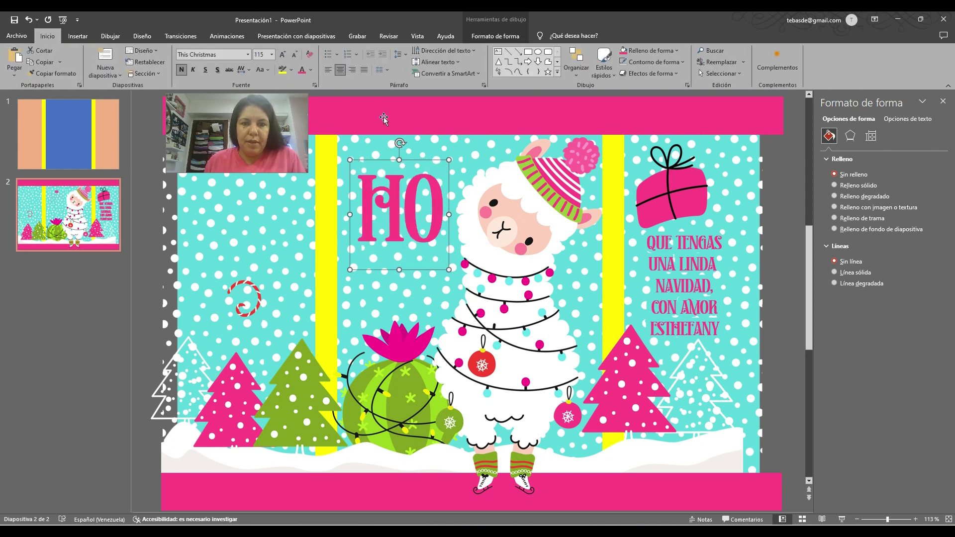
# Step: Tilt the HO text slightly counterclockwise and move it up just below the upper pink band
pyautogui.moveTo(401, 145); pyautogui.dragTo(392, 139)
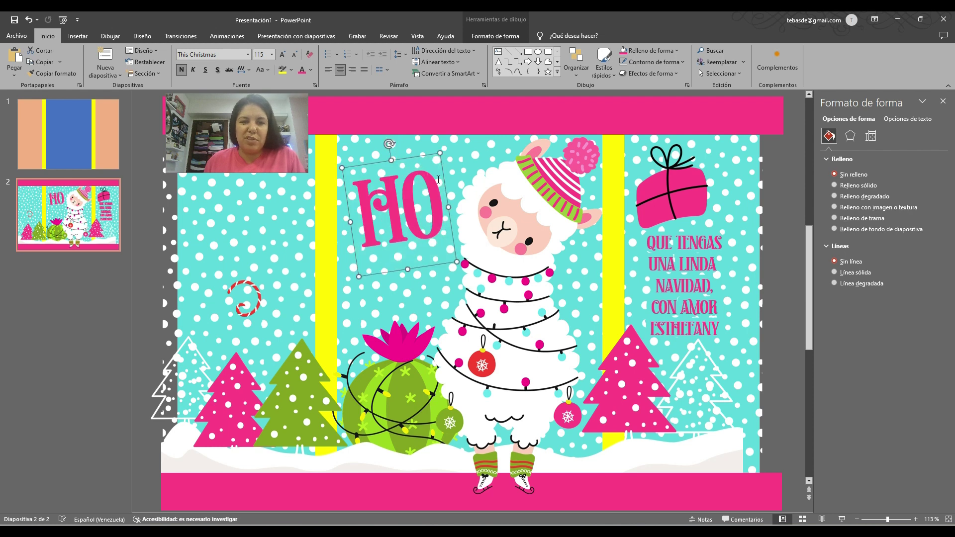
pyautogui.moveTo(440, 182); pyautogui.dragTo(438, 148)
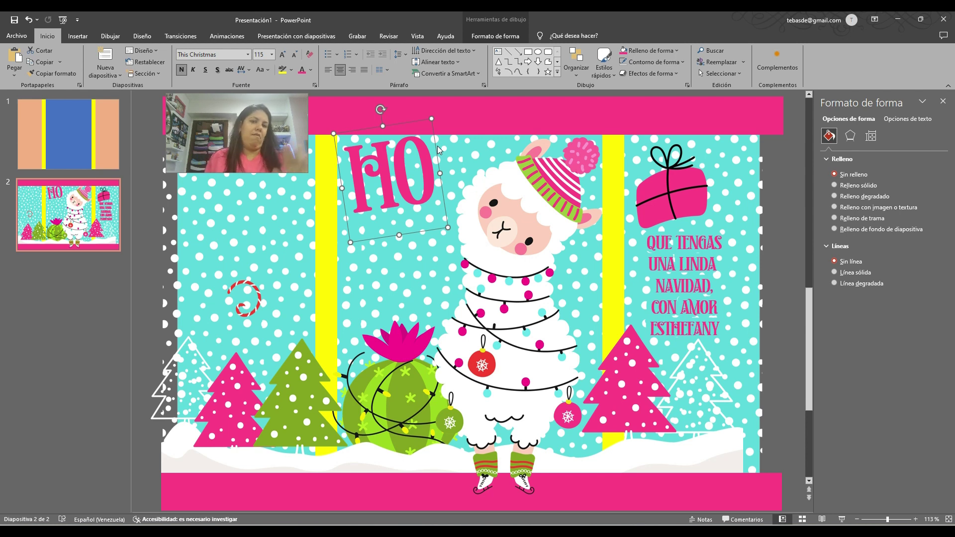
# Step: Paste a copy of the tilted HO text and place it below the first one, above the cactus flower
pyautogui.hotkey('ctrl', 'v')
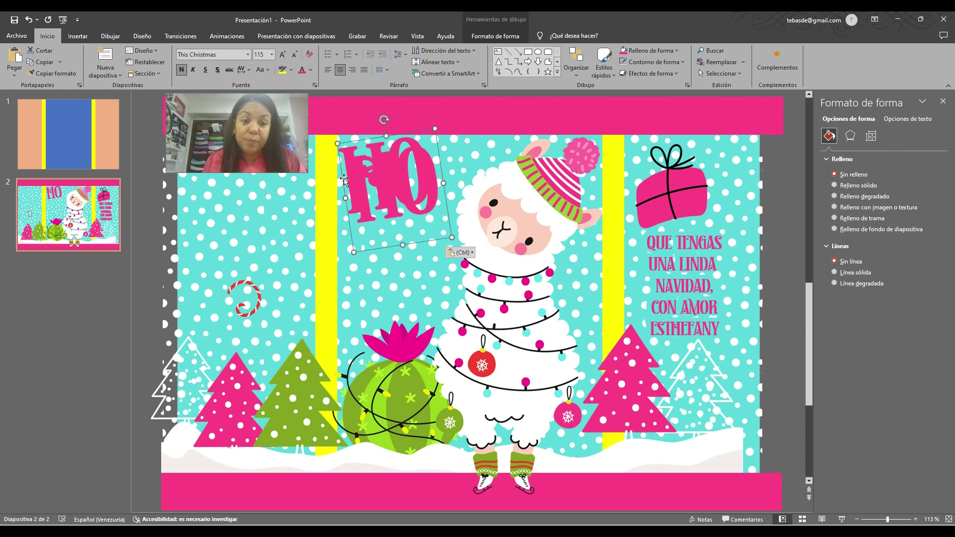
pyautogui.moveTo(344, 180); pyautogui.dragTo(344, 265)
pyautogui.moveTo(436, 252); pyautogui.dragTo(437, 261)
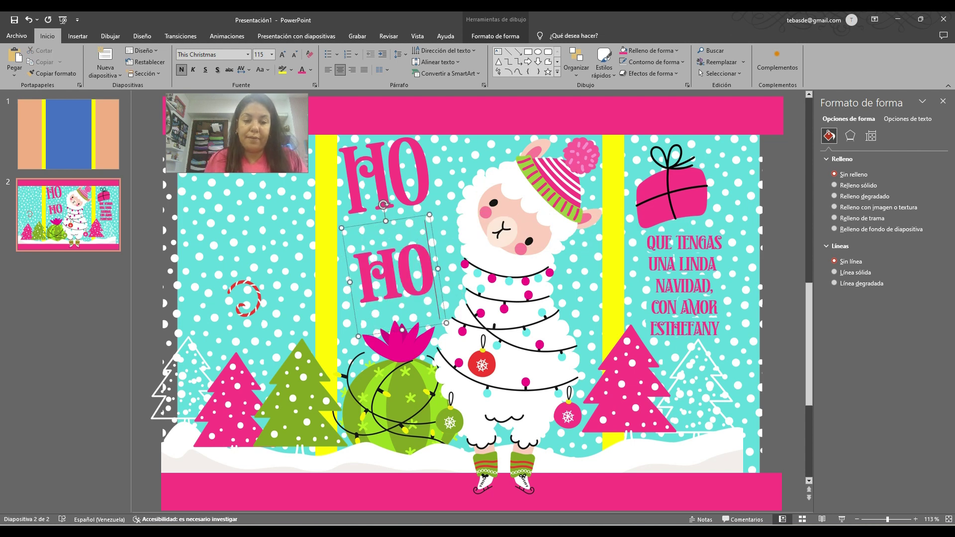
# Step: Retype the second HO text as lowercase "ho" and set its font to adelia
pyautogui.doubleClick(390, 256)
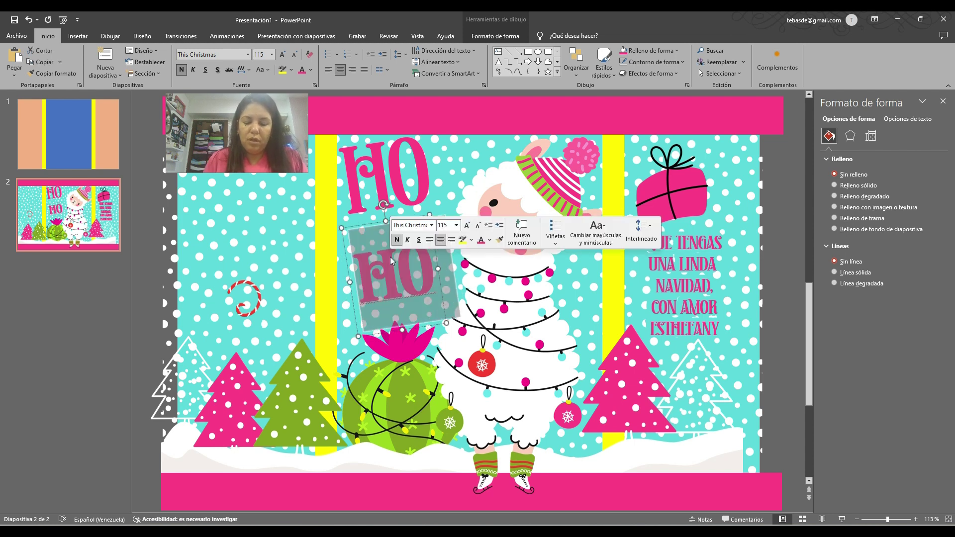
pyautogui.write('HO')
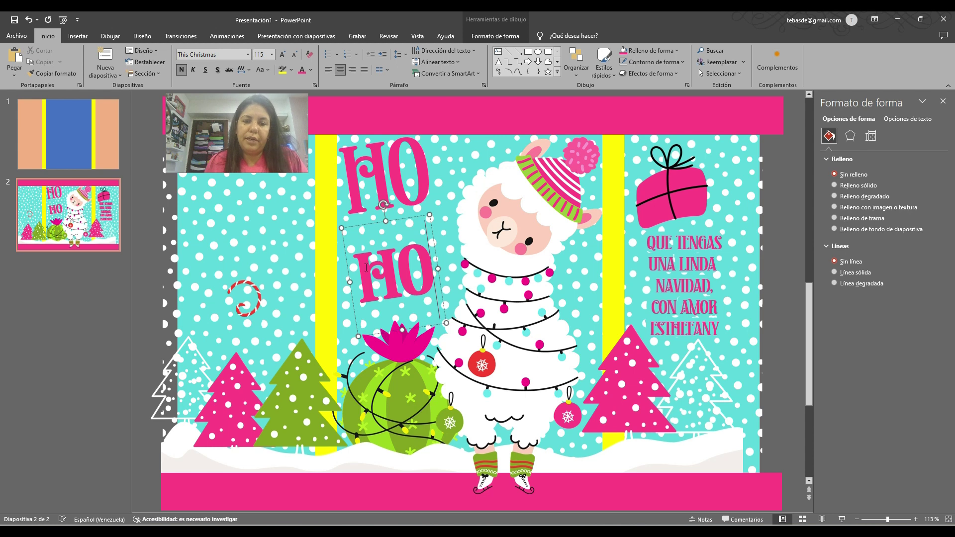
pyautogui.click(364, 228)
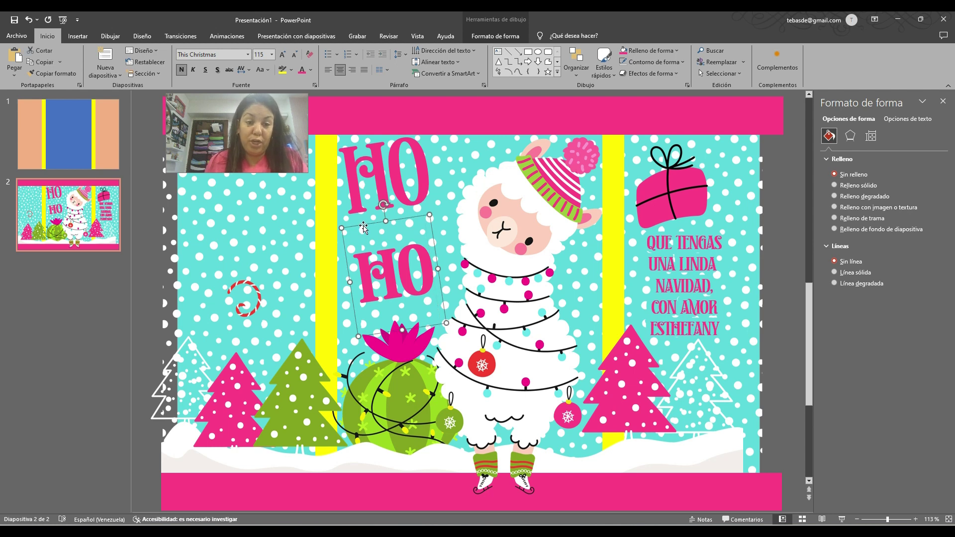
pyautogui.click(245, 56)
pyautogui.press('BackSpace')
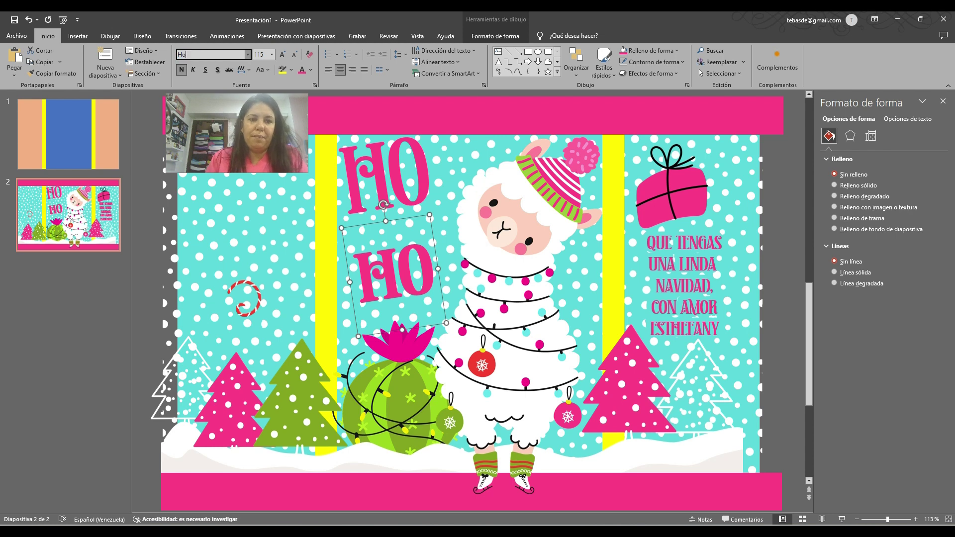
pyautogui.write('adelia')
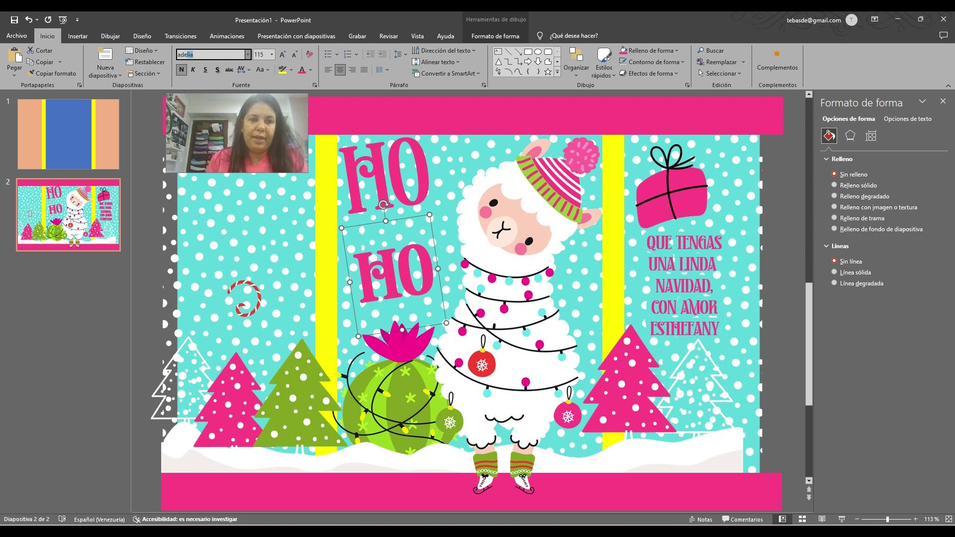
pyautogui.press('Return')
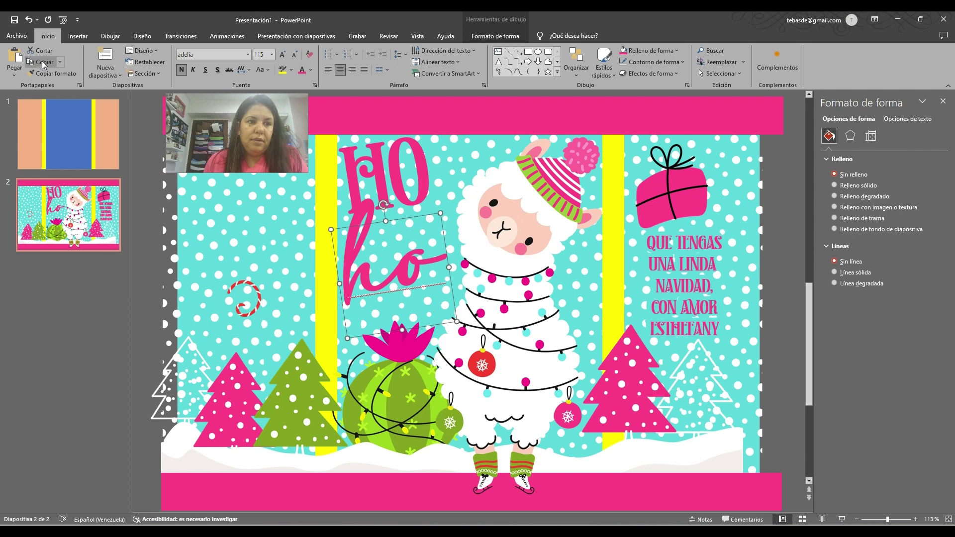
# Step: Try the Realistica Demo and Amarillo fonts on the second ho text
pyautogui.click(216, 53)
pyautogui.write('Realistica Demo')
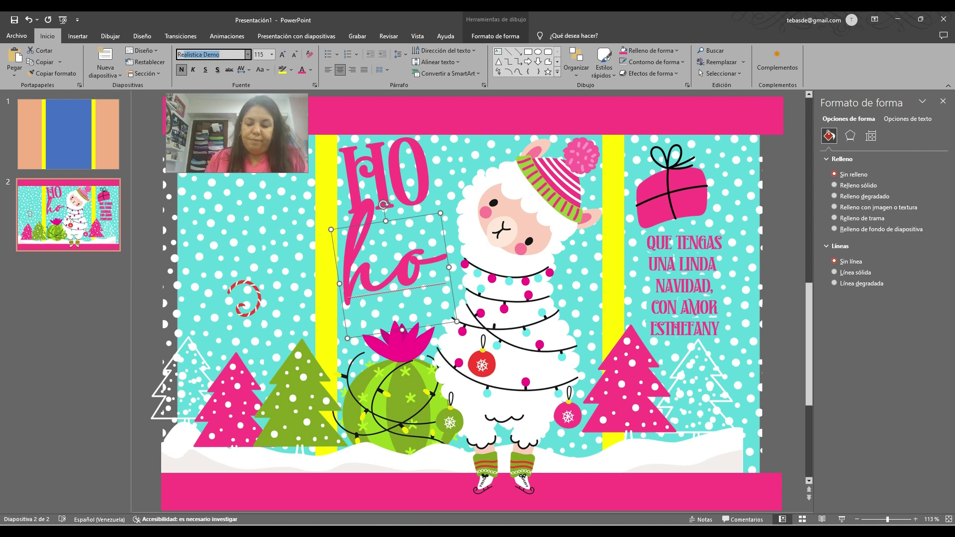
pyautogui.press('Return')
pyautogui.press('BackSpace')
pyautogui.press('BackSpace')
pyautogui.press('BackSpace')
pyautogui.press('BackSpace')
pyautogui.write('a')
pyautogui.press('BackSpace')
pyautogui.press('BackSpace')
pyautogui.press('BackSpace')
pyautogui.press('BackSpace')
pyautogui.press('BackSpace')
pyautogui.press('BackSpace')
pyautogui.press('BackSpace')
pyautogui.press('BackSpace')
pyautogui.press('BackSpace')
pyautogui.press('BackSpace')
pyautogui.press('BackSpace')
pyautogui.press('BackSpace')
pyautogui.write('amarillo')
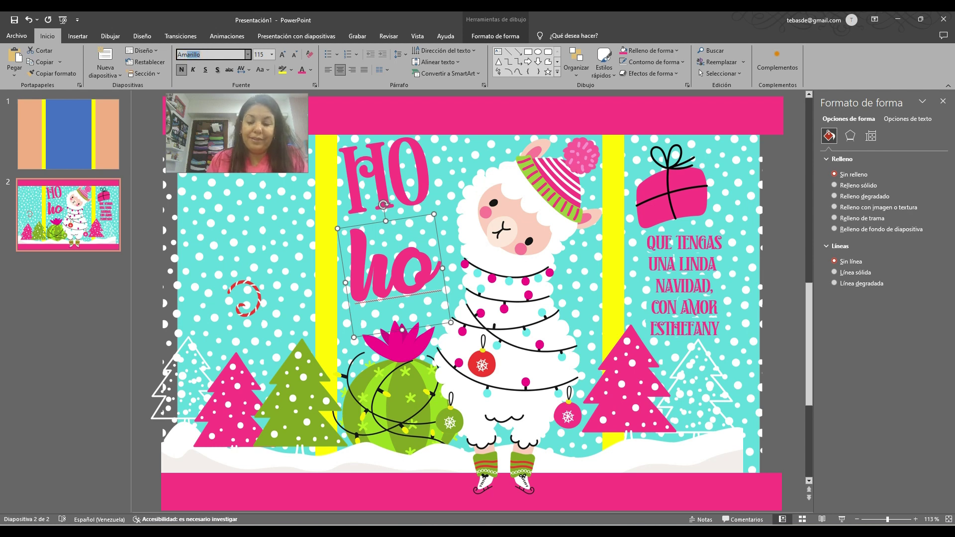
pyautogui.press('Return')
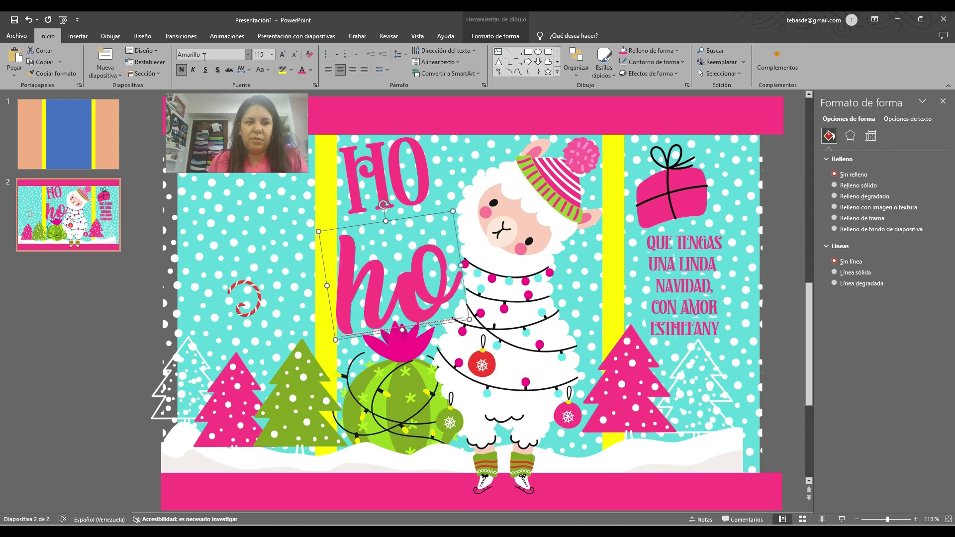
# Step: Set the font of the second ho text to amuba
pyautogui.click(204, 54)
pyautogui.write('amuba')
pyautogui.press('Return')
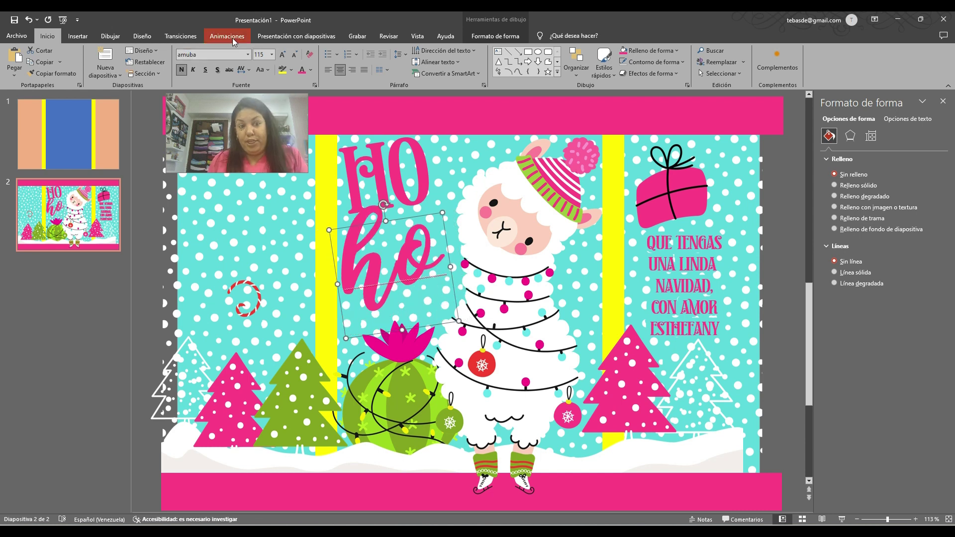
# Step: Recolour the second ho with the red sampled from the llama's red ornament and move it up beside the llama's face
pyautogui.click(310, 70)
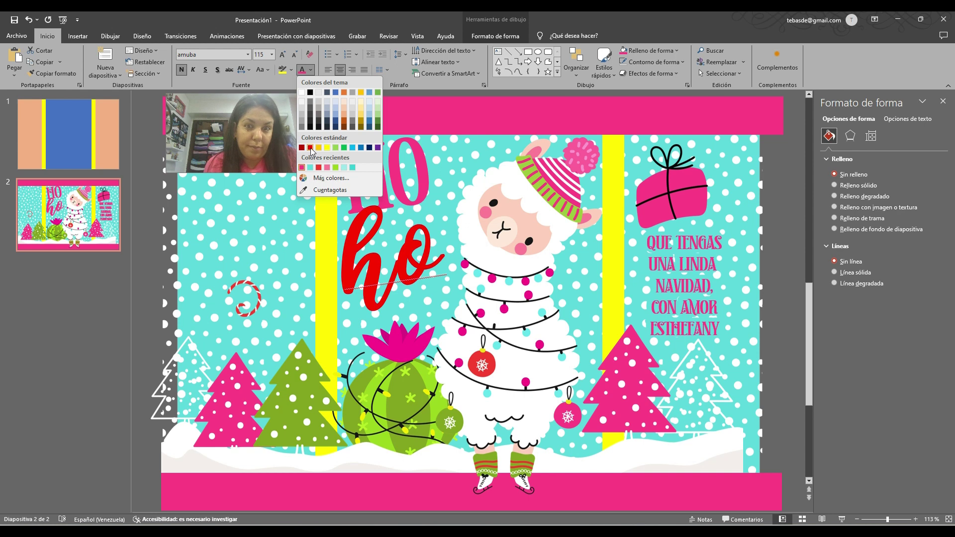
pyautogui.click(328, 190)
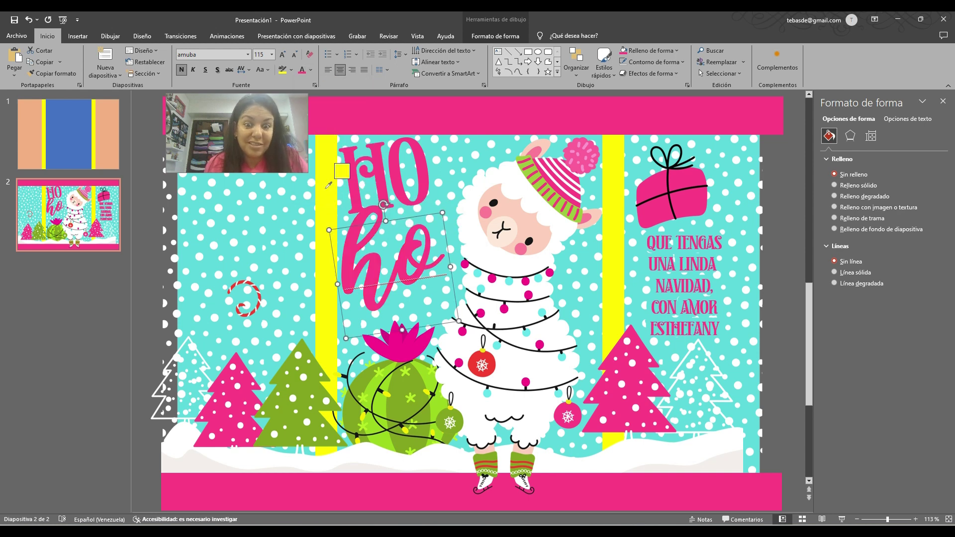
pyautogui.click(482, 352)
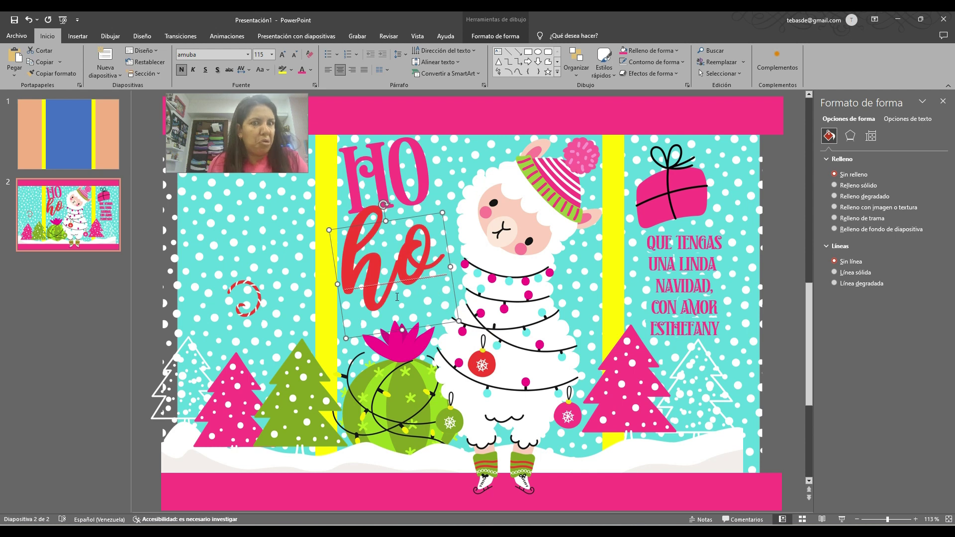
pyautogui.moveTo(334, 269); pyautogui.dragTo(358, 249)
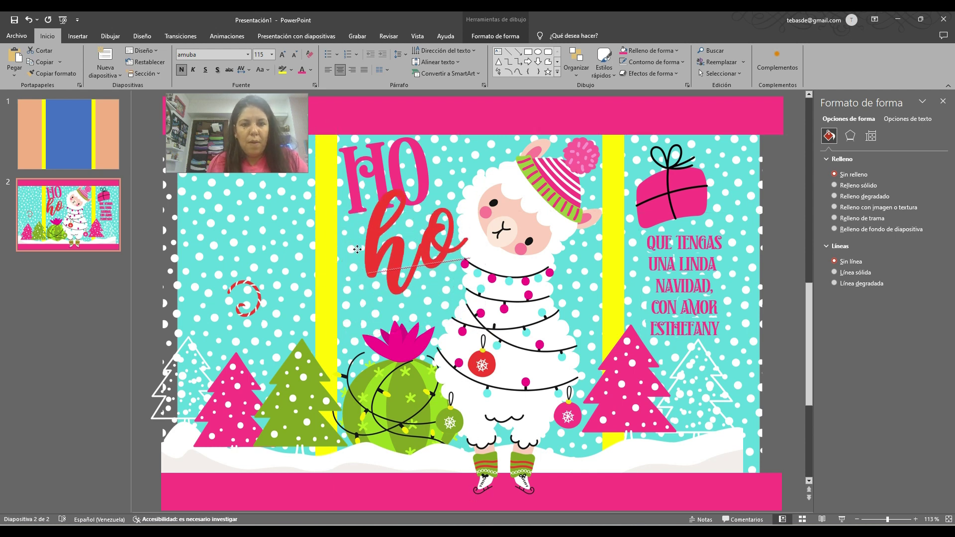
# Step: Duplicate the pink HO text and tilt the copy slightly clockwise
pyautogui.click(332, 149)
pyautogui.hotkey('ctrl', 'c')
pyautogui.hotkey('ctrl', 'v')
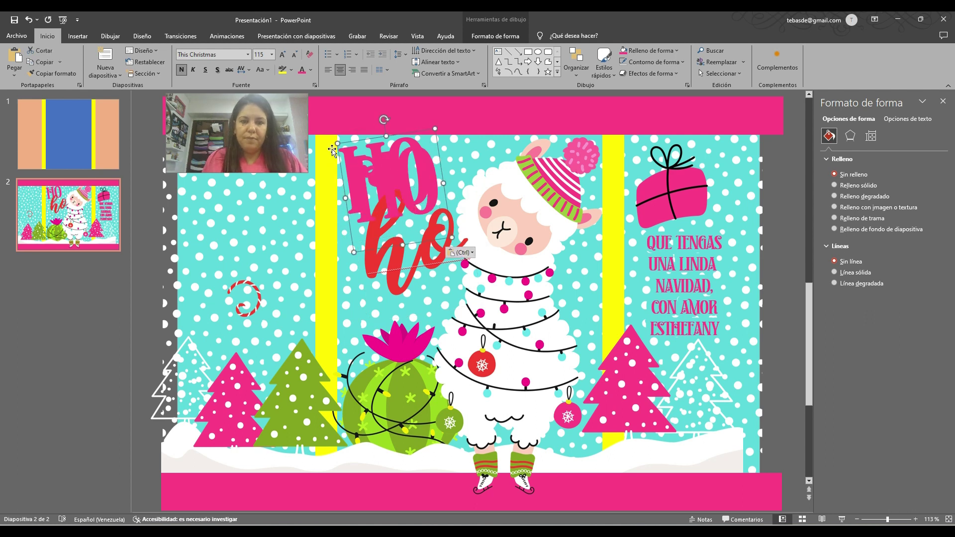
pyautogui.moveTo(384, 118); pyautogui.dragTo(406, 121)
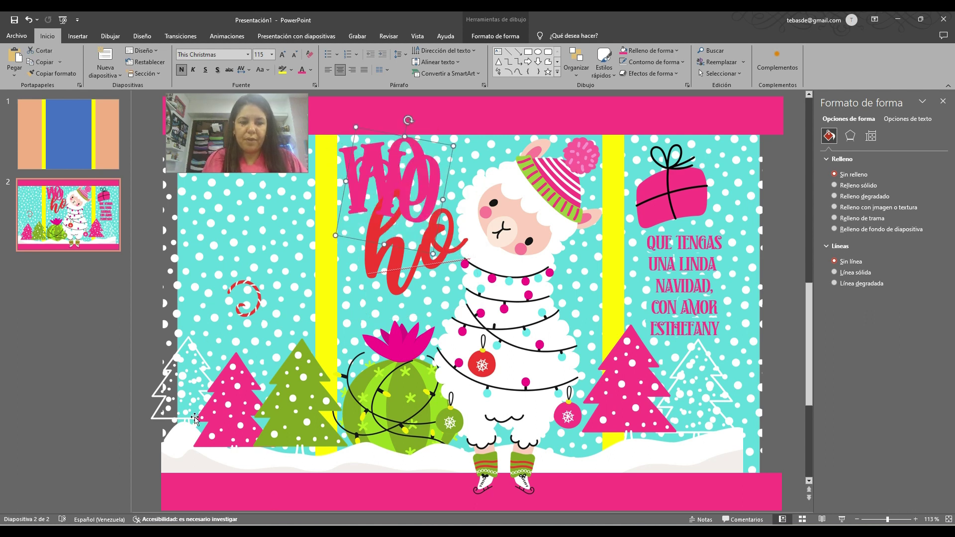
# Step: Recolour the HO copy with the green sampled from the green tree and move it down over the cactus flower
pyautogui.click(310, 72)
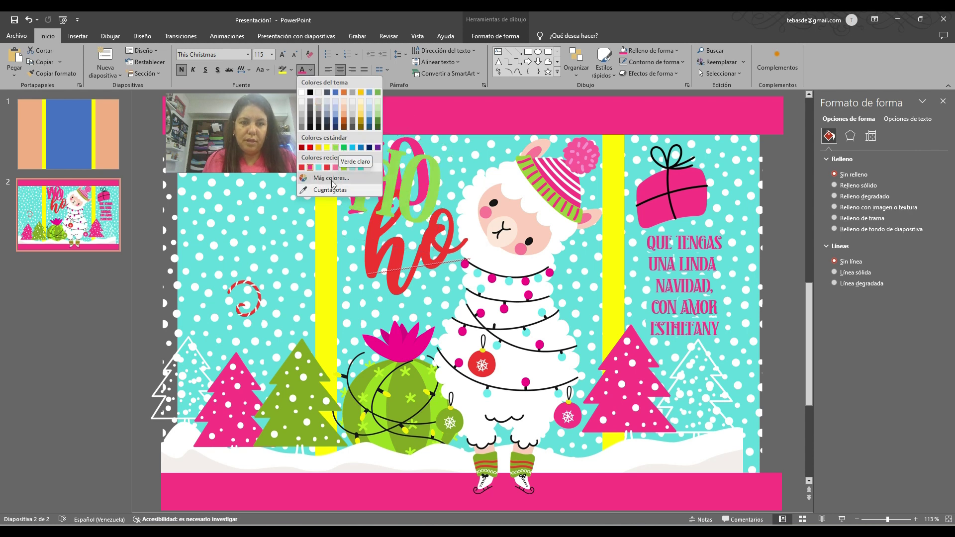
pyautogui.click(326, 190)
pyautogui.click(310, 358)
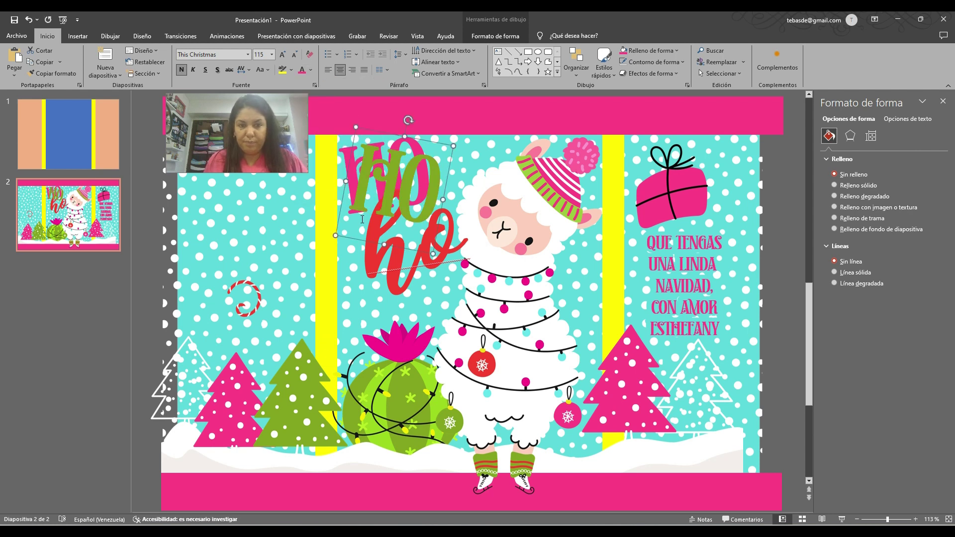
pyautogui.moveTo(351, 241); pyautogui.dragTo(354, 393)
# Step: Reduce all three HO texts to 96 pt and move the red ho up to slightly overlap the pink HO
pyautogui.moveTo(485, 406); pyautogui.dragTo(321, 113)
pyautogui.press('ctrl+shift+less')
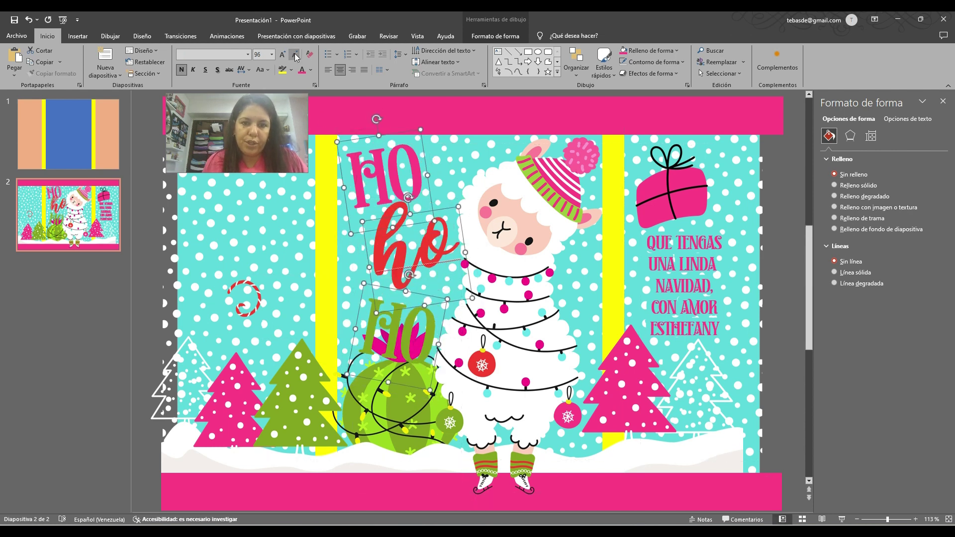
pyautogui.click(371, 249)
pyautogui.click(376, 258)
pyautogui.press('Escape')
pyautogui.press('Up')
pyautogui.press('Up')
pyautogui.press('Up')
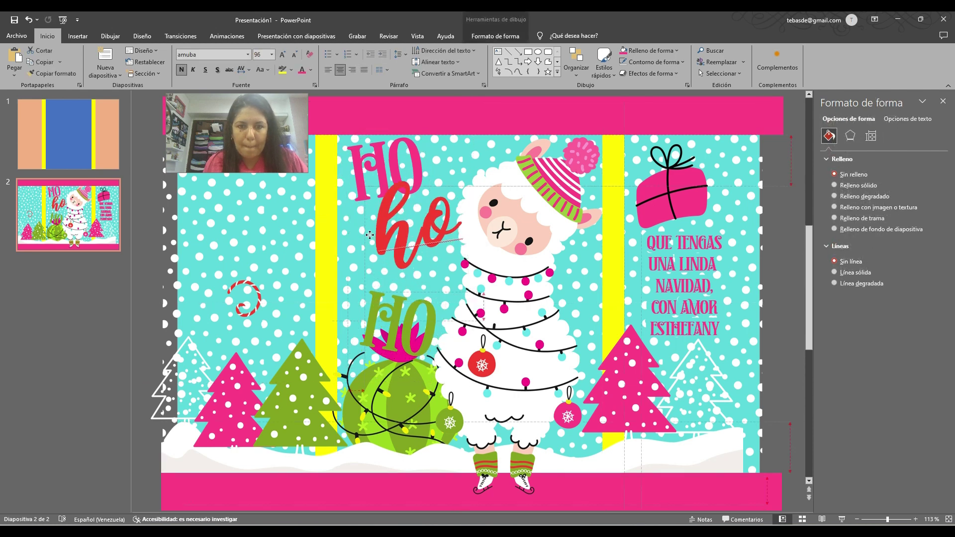
# Step: Move the green HO up directly below the red ho and shrink the cactus so it clears the lettering
pyautogui.click(369, 300)
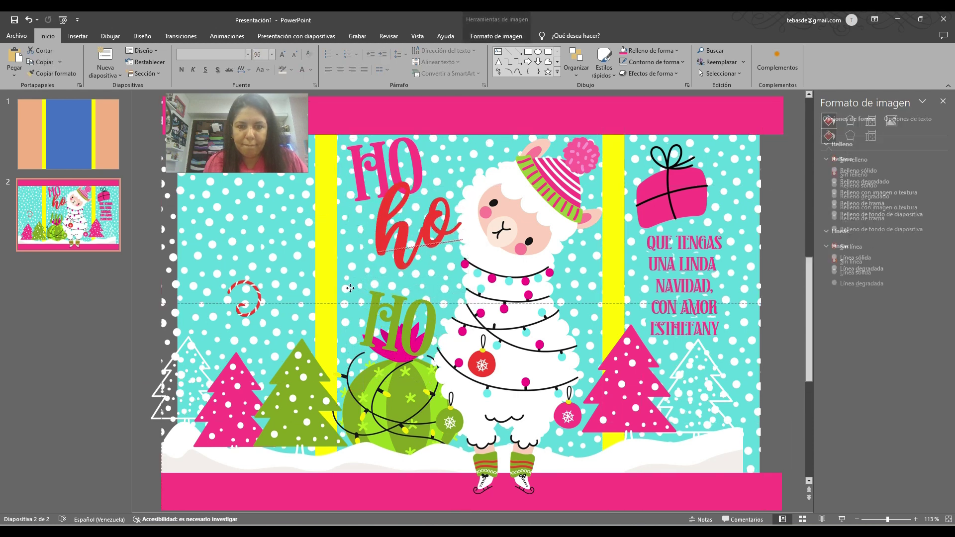
pyautogui.click(370, 300)
pyautogui.moveTo(386, 365); pyautogui.dragTo(379, 338)
pyautogui.click(405, 357)
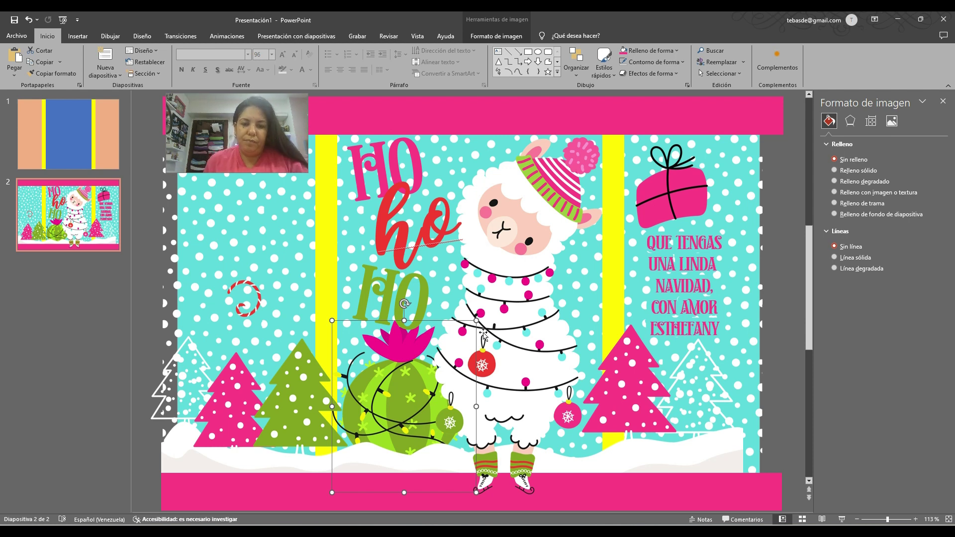
pyautogui.moveTo(476, 321); pyautogui.dragTo(462, 338)
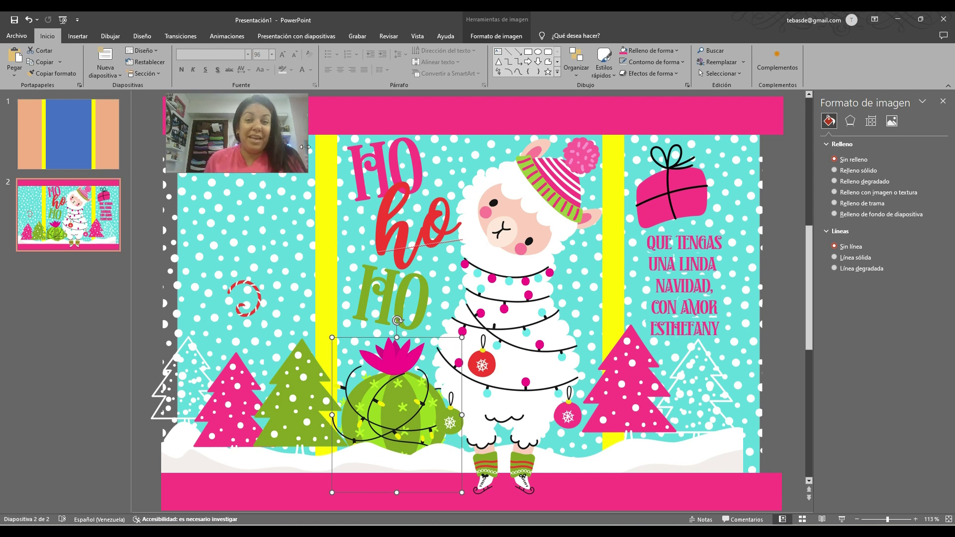
# Step: Fine-tune the positions of the pink, red and green HO texts so they stack closely together
pyautogui.click(341, 167)
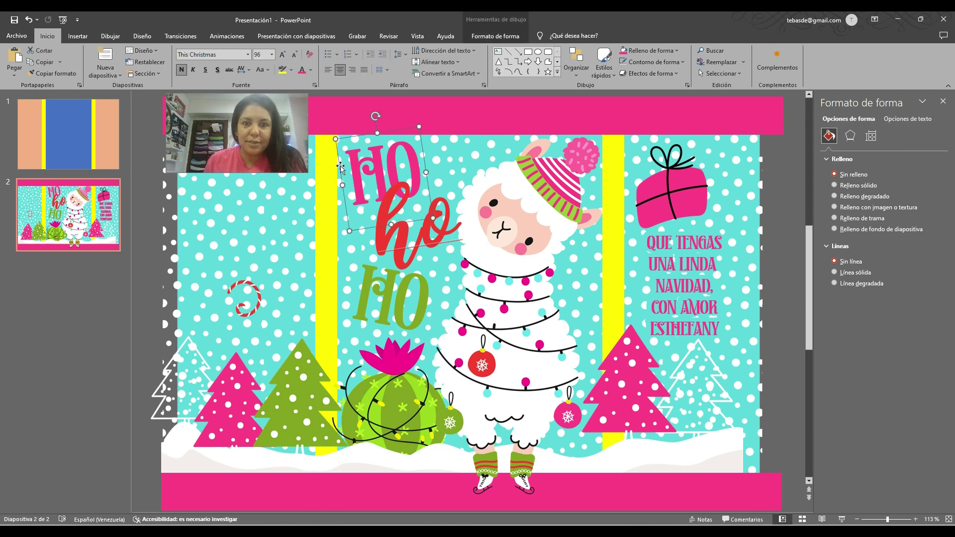
pyautogui.moveTo(372, 247); pyautogui.dragTo(366, 244)
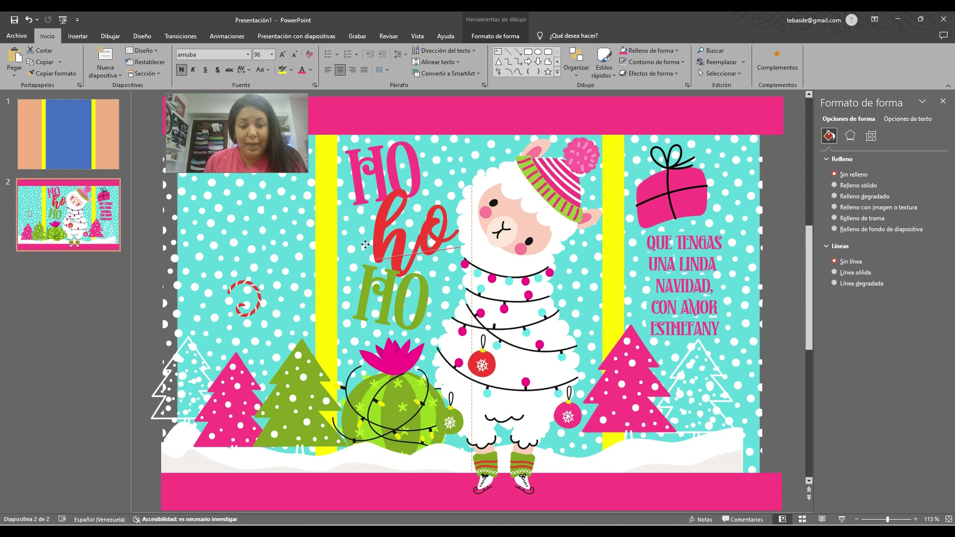
pyautogui.click(350, 291)
pyautogui.moveTo(350, 290); pyautogui.dragTo(351, 294)
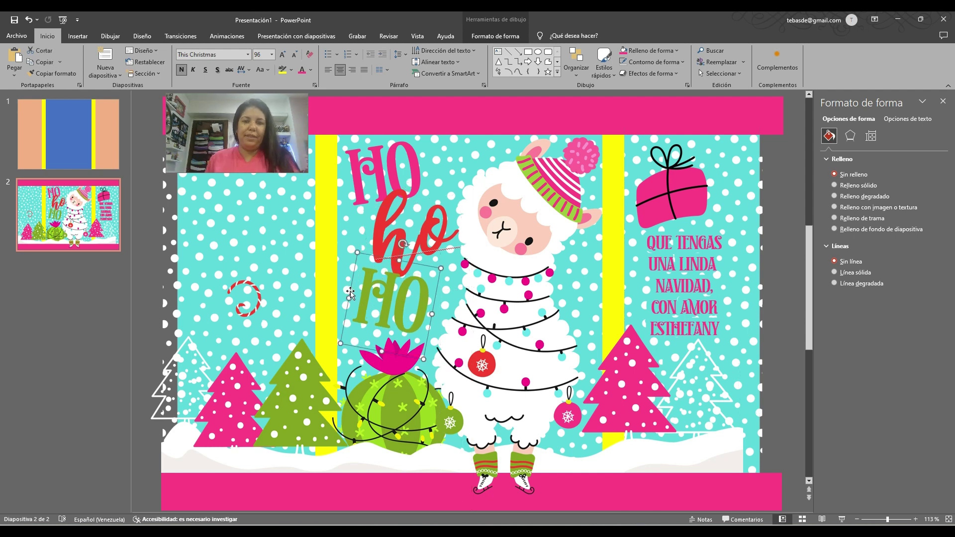
# Step: Apply a white text outline with a 2¼ pt thickness to all three HO texts
pyautogui.keyDown('shift'); pyautogui.click(364, 233); pyautogui.keyUp('shift')
pyautogui.keyDown('shift'); pyautogui.click(374, 163); pyautogui.keyUp('shift')
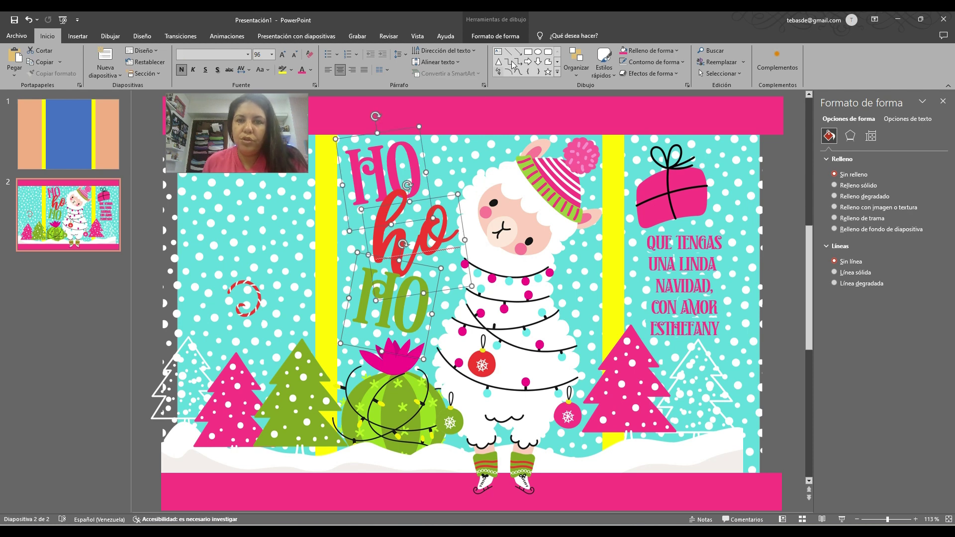
pyautogui.click(512, 36)
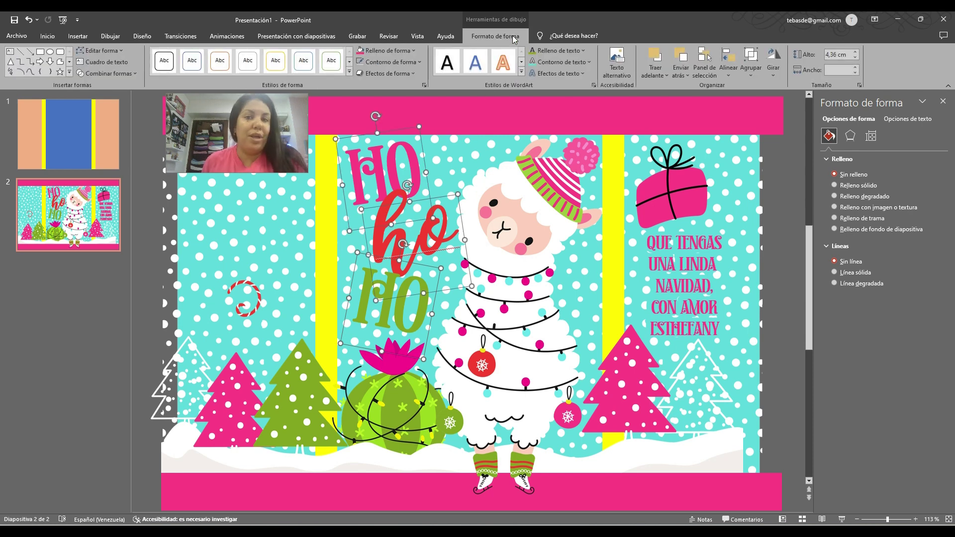
pyautogui.click(553, 63)
pyautogui.click(533, 86)
pyautogui.click(560, 62)
pyautogui.moveTo(563, 205)
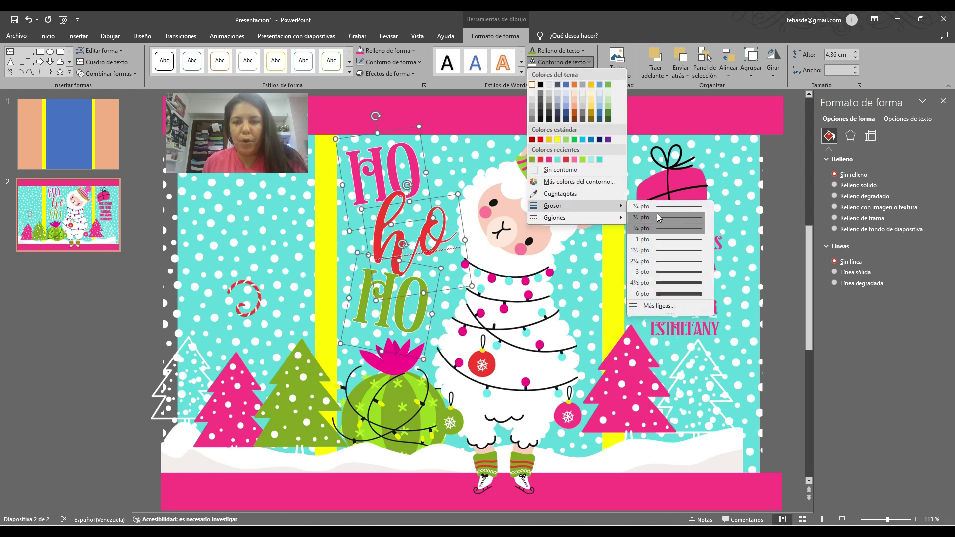
pyautogui.click(659, 261)
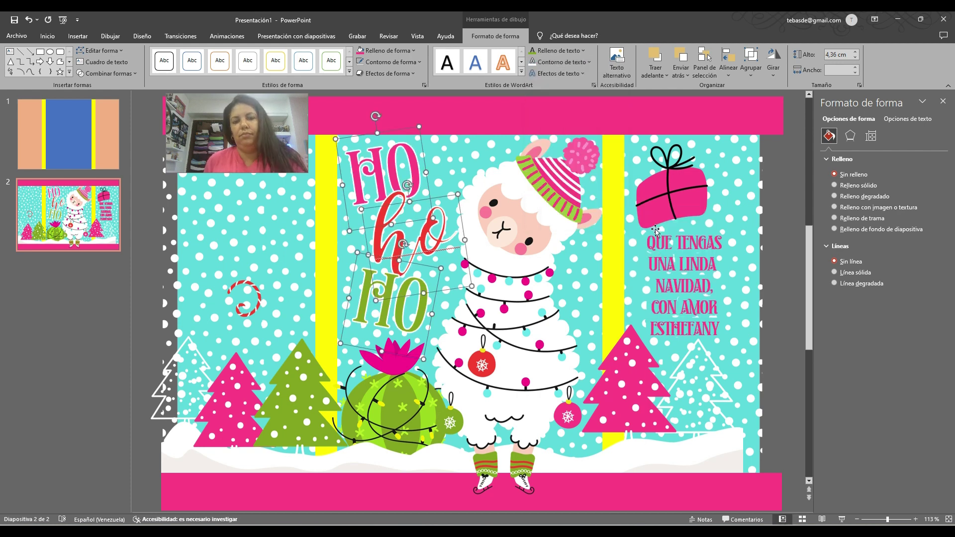
pyautogui.click(54, 37)
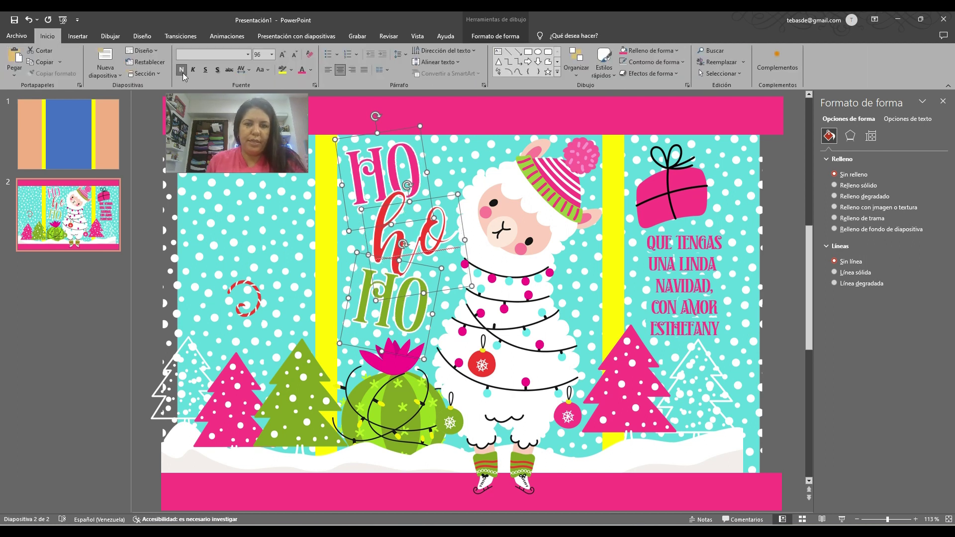
pyautogui.click(777, 332)
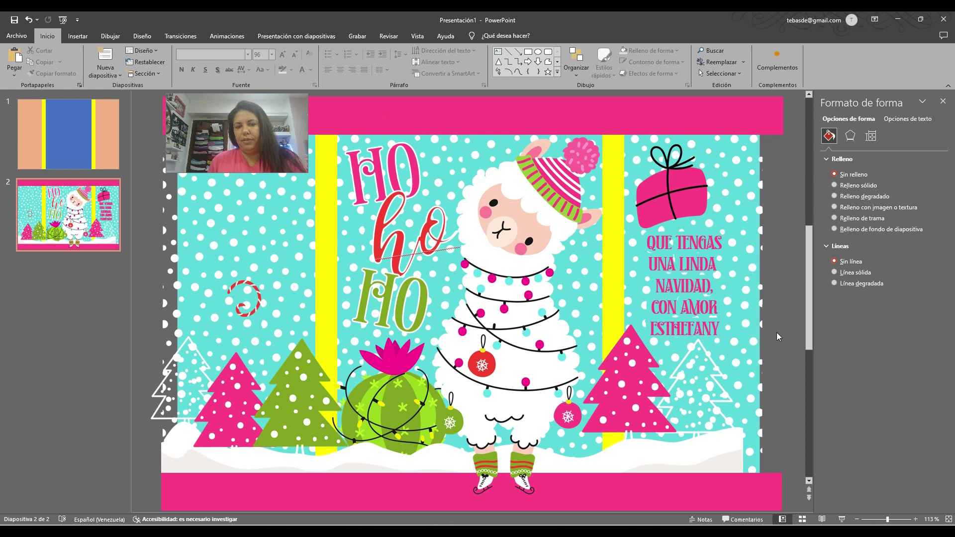
# Step: Move the llama up slightly and close the formatting pane
pyautogui.click(526, 209)
pyautogui.moveTo(526, 209); pyautogui.dragTo(523, 196)
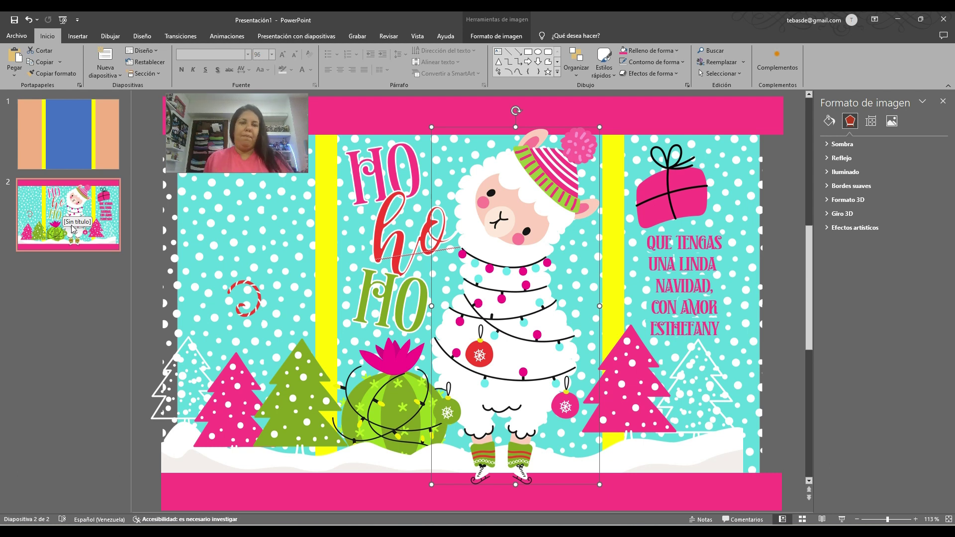
pyautogui.click(944, 102)
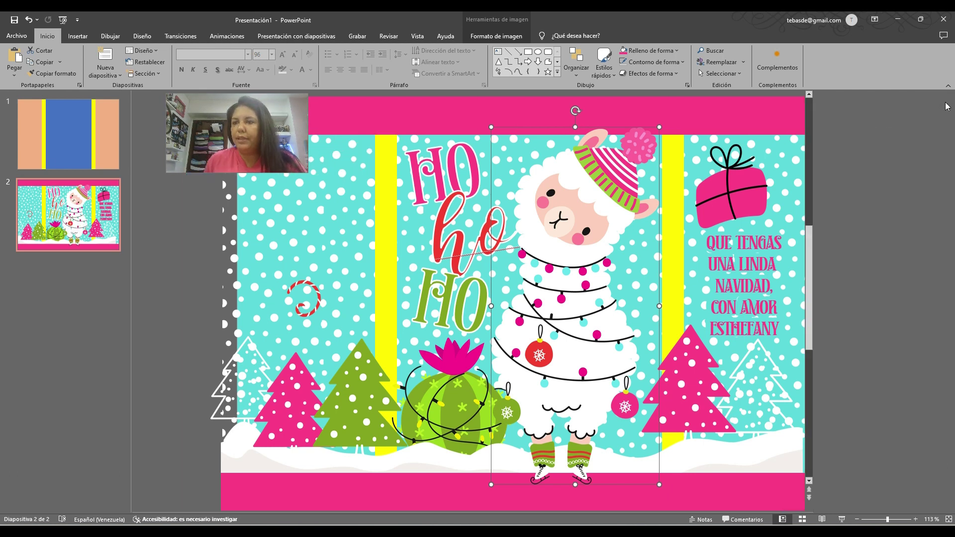
pyautogui.click(198, 137)
pyautogui.moveTo(203, 134); pyautogui.dragTo(736, 130)
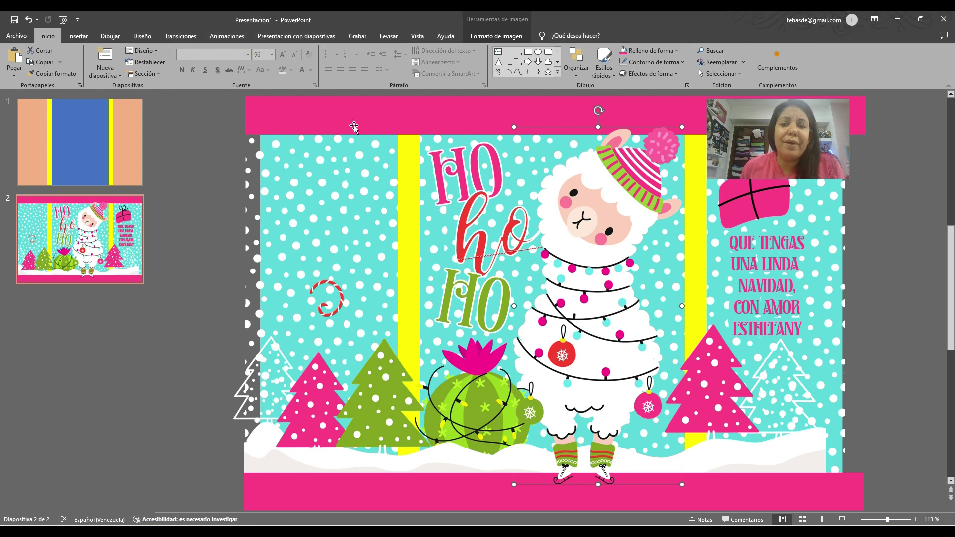
# Step: Draw a rectangle about 8.7 cm high and 5.3 cm wide above the left-hand trees, with white fill and red outline
pyautogui.click(528, 52)
pyautogui.moveTo(273, 148)
pyautogui.mouseDown()
pyautogui.moveTo(384, 235)
pyautogui.moveTo(385, 332)
pyautogui.mouseUp()
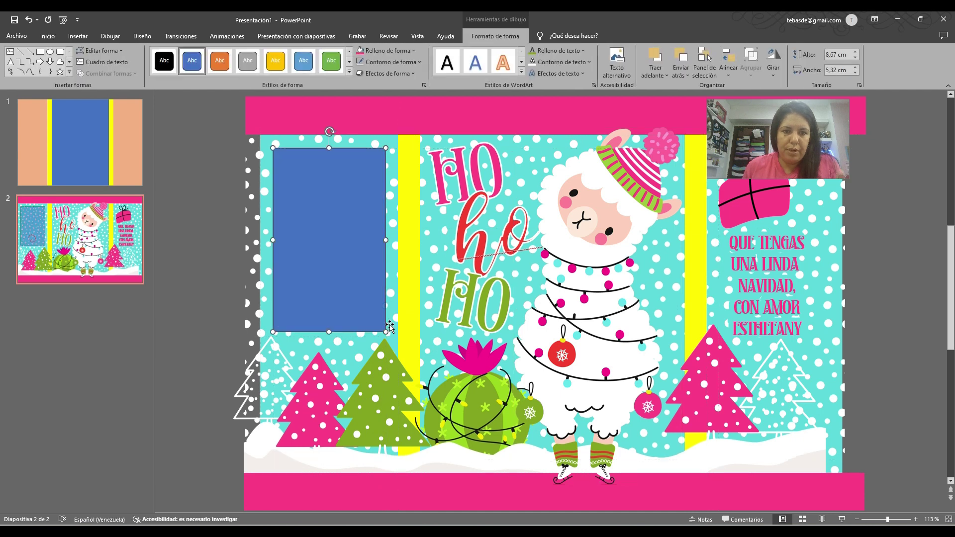
pyautogui.click(395, 51)
pyautogui.click(361, 73)
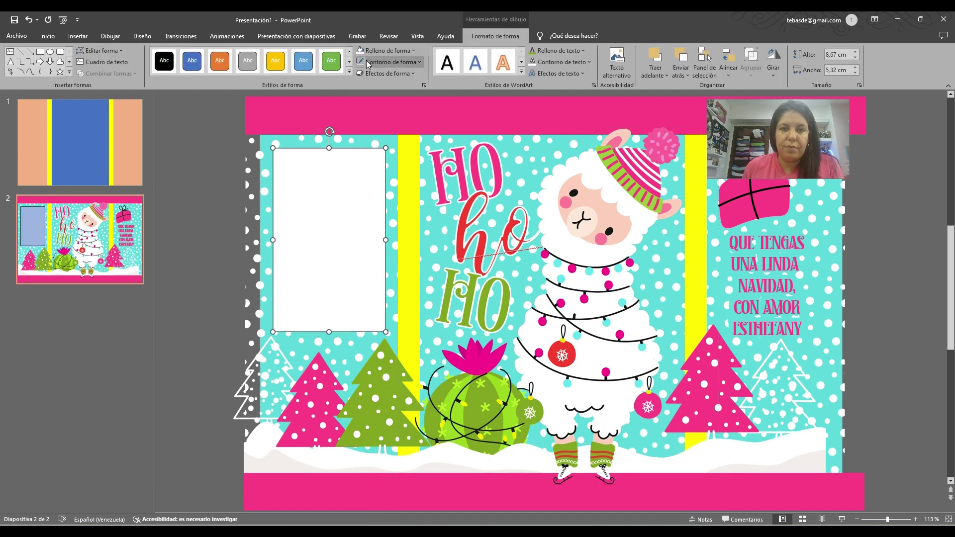
pyautogui.click(391, 62)
pyautogui.click(368, 84)
pyautogui.click(377, 62)
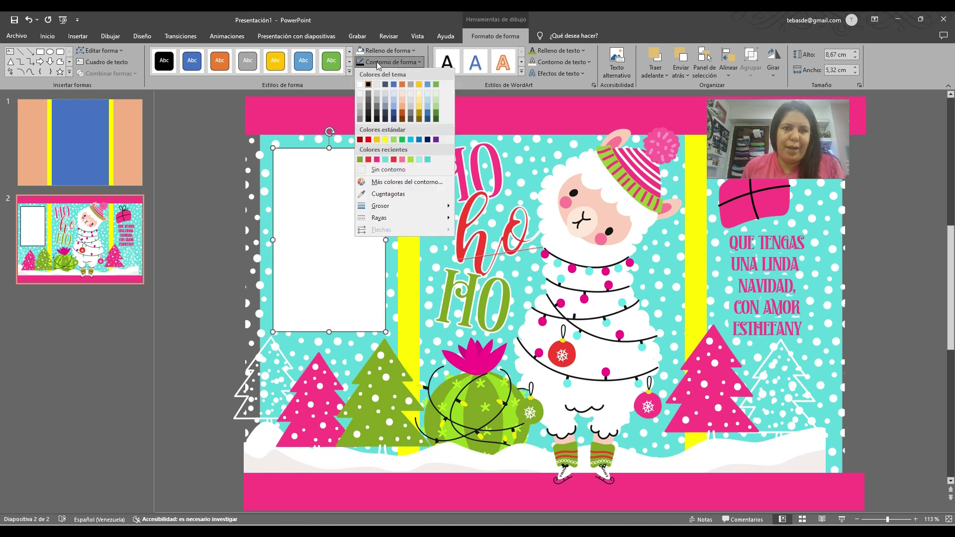
pyautogui.click(369, 160)
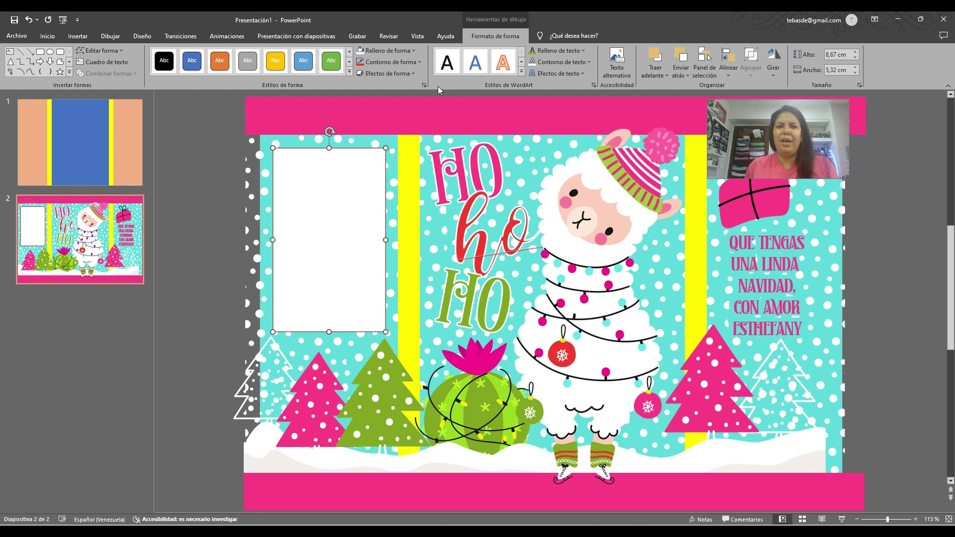
# Step: Create two separate text boxes beside the white rectangle, reading INFORMACIÓN and NUTRICIONAL
pyautogui.click(105, 61)
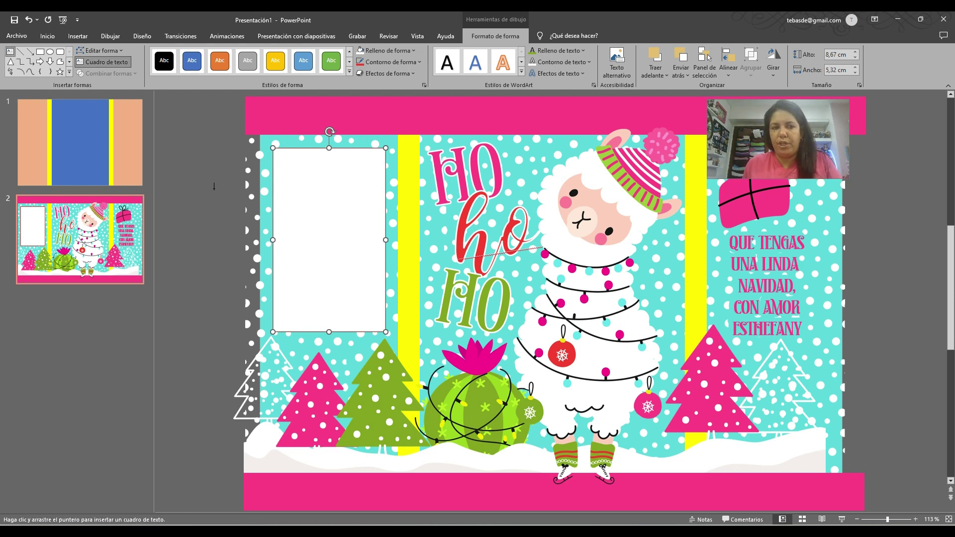
pyautogui.click(189, 188)
pyautogui.write('INFORMACIÓN')
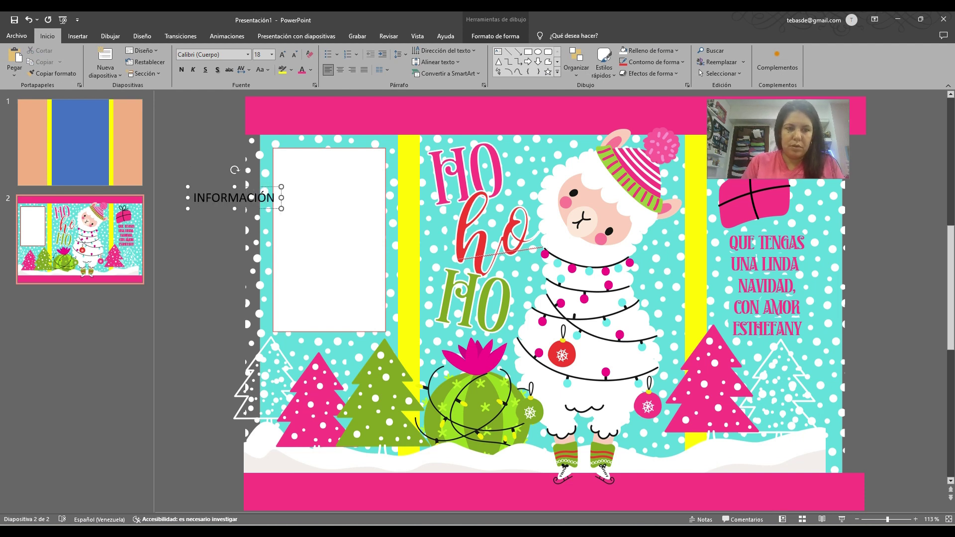
pyautogui.press('Escape')
pyautogui.moveTo(211, 199); pyautogui.dragTo(197, 226)
pyautogui.hotkey('ctrl', 'c')
pyautogui.hotkey('ctrl', 'v')
pyautogui.doubleClick(197, 226)
pyautogui.write('NU')
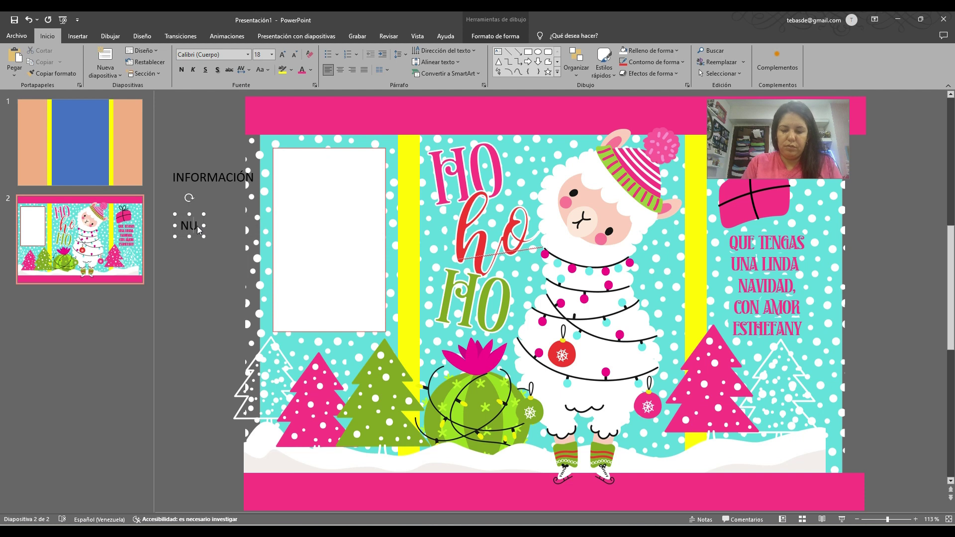
pyautogui.write('TRICIONAL')
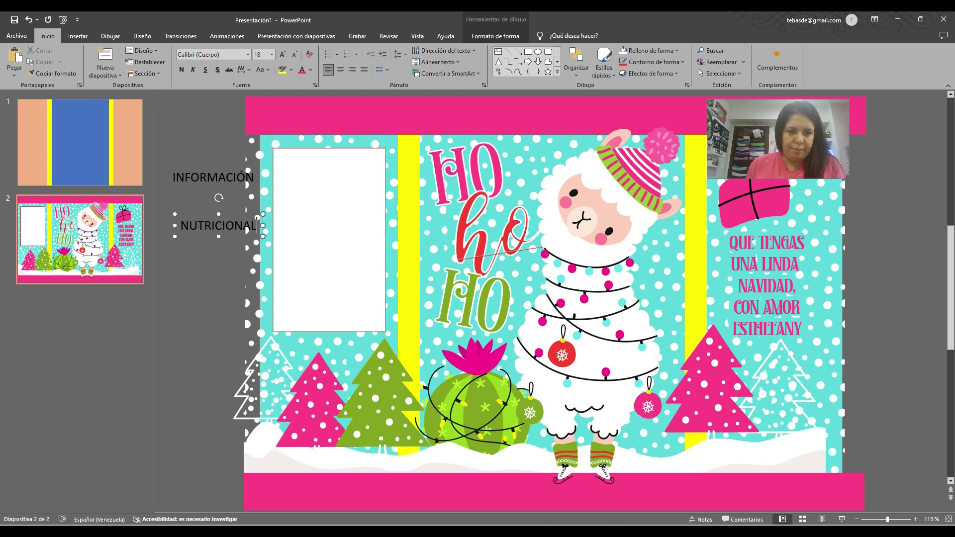
# Step: Make both heading words bold and stack INFORMACIÓN over NUTRICIONAL at the top of the white rectangle
pyautogui.moveTo(188, 177); pyautogui.dragTo(309, 148)
pyautogui.keyDown('shift'); pyautogui.click(219, 226); pyautogui.keyUp('shift')
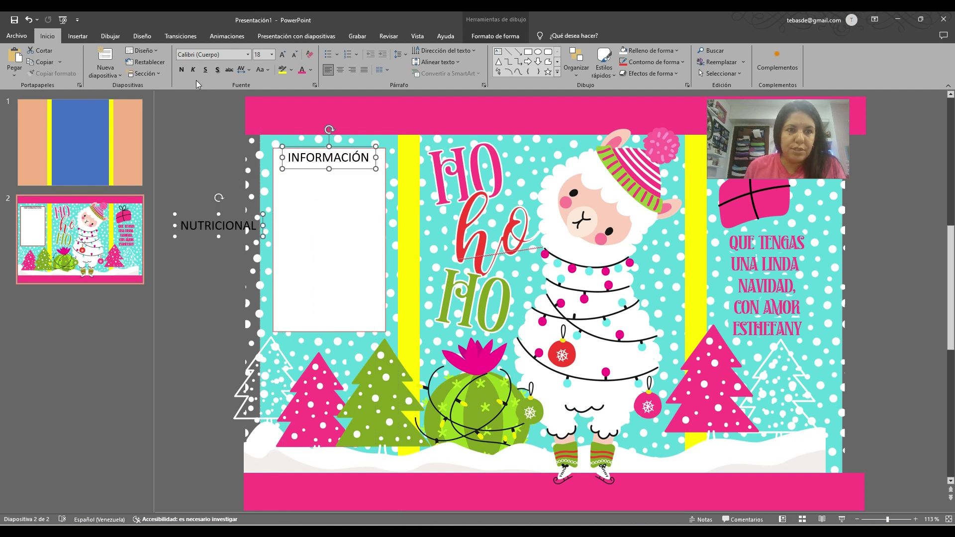
pyautogui.click(181, 70)
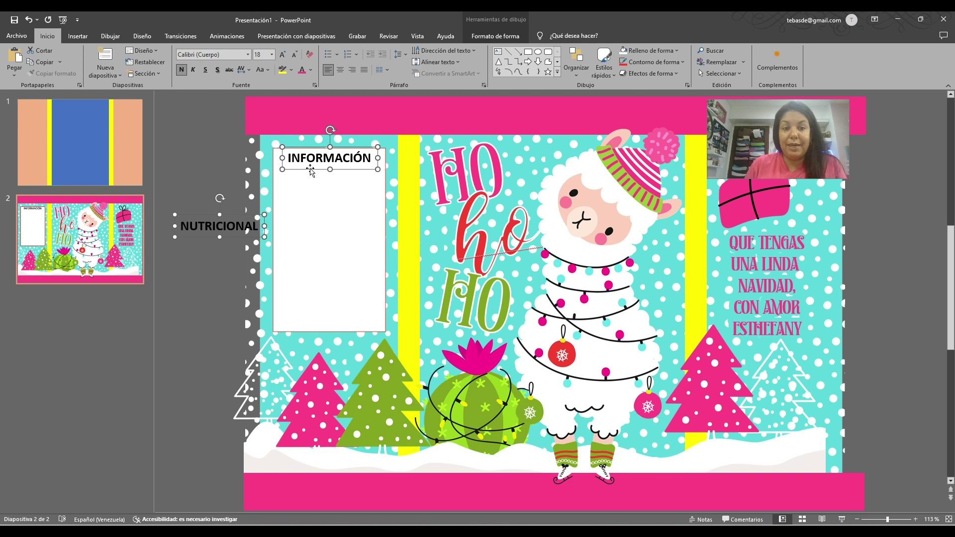
pyautogui.hotkey('ctrl', 'Up')
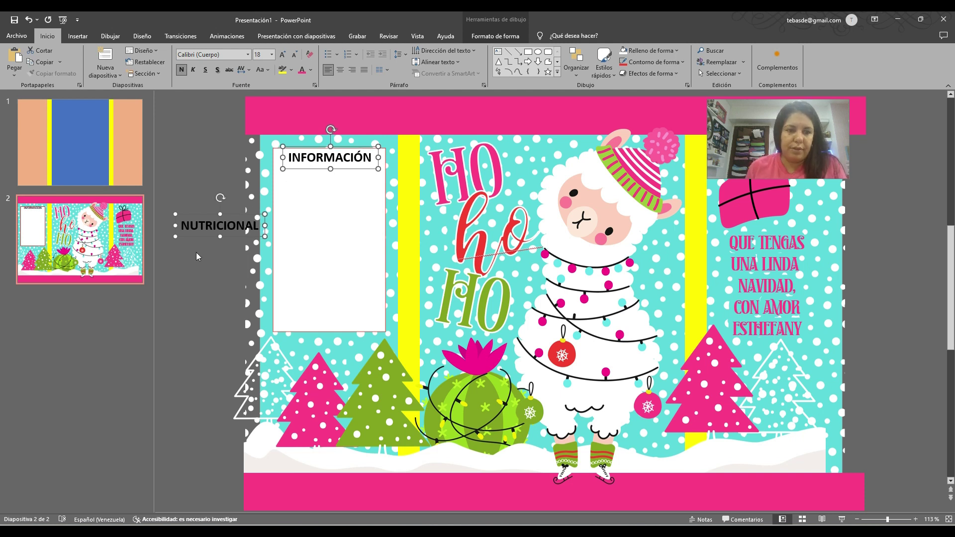
pyautogui.click(196, 214)
pyautogui.moveTo(195, 214); pyautogui.dragTo(306, 157)
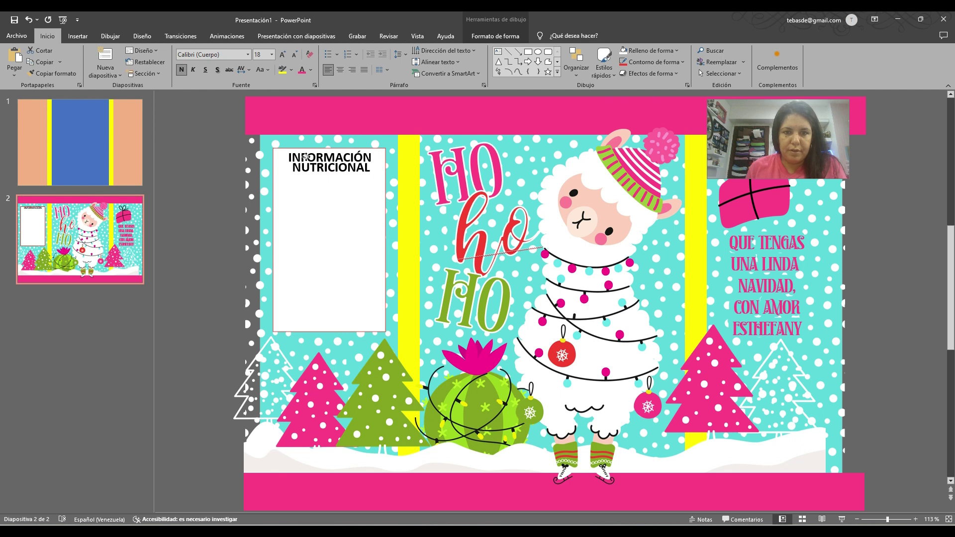
# Step: Draw a black 1½ pt horizontal line about 5.3 cm long across the white rectangle, just below the heading
pyautogui.click(510, 53)
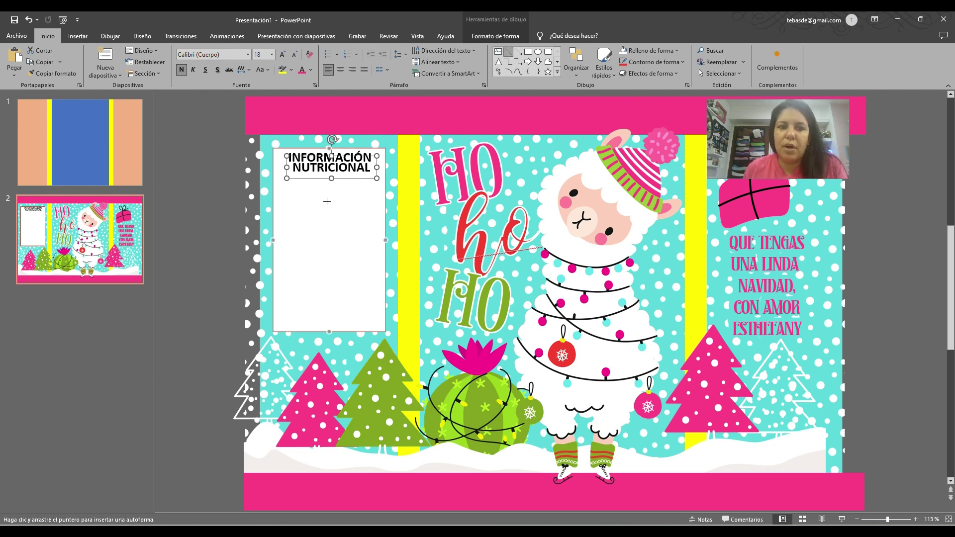
pyautogui.moveTo(274, 177); pyautogui.dragTo(385, 177)
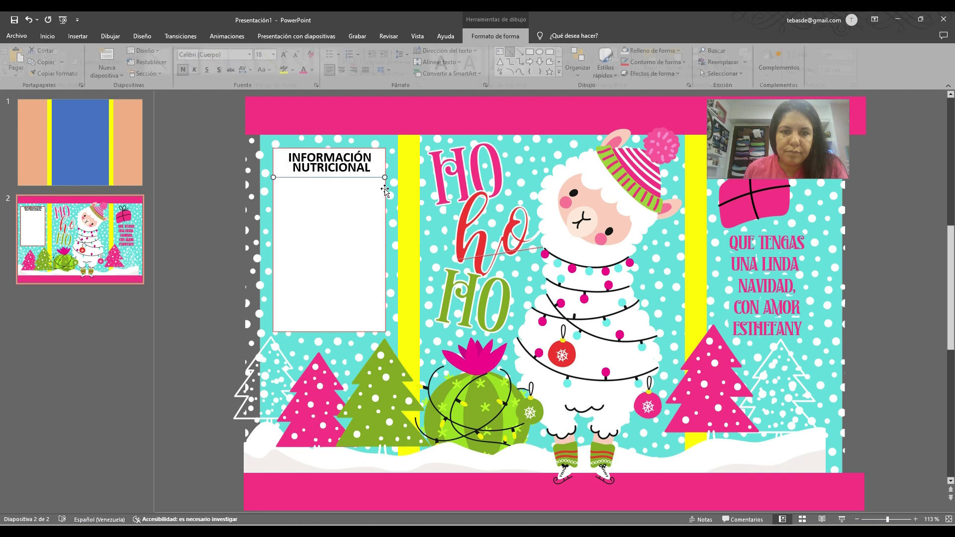
pyautogui.click(404, 62)
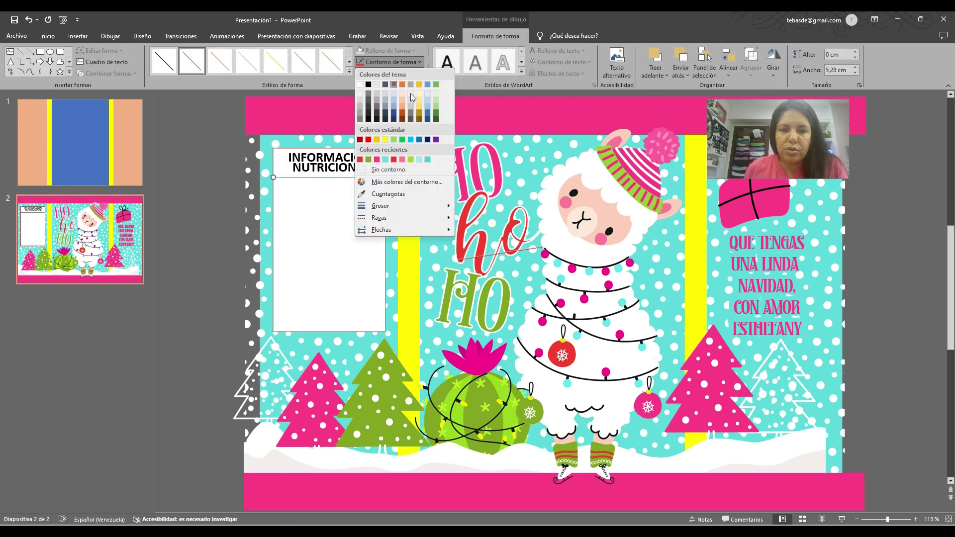
pyautogui.moveTo(378, 207)
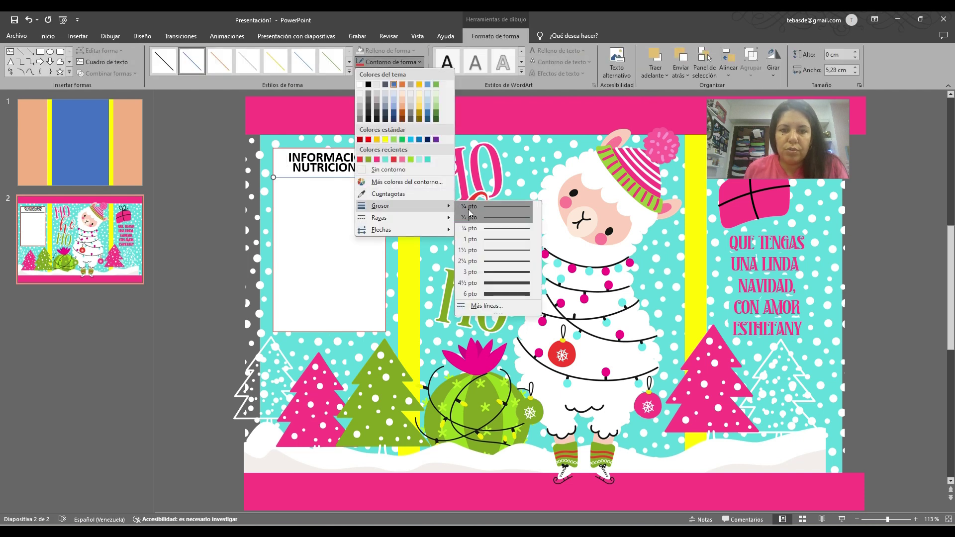
pyautogui.click(488, 250)
pyautogui.click(404, 61)
pyautogui.click(368, 86)
pyautogui.press('Up')
pyautogui.press('Up')
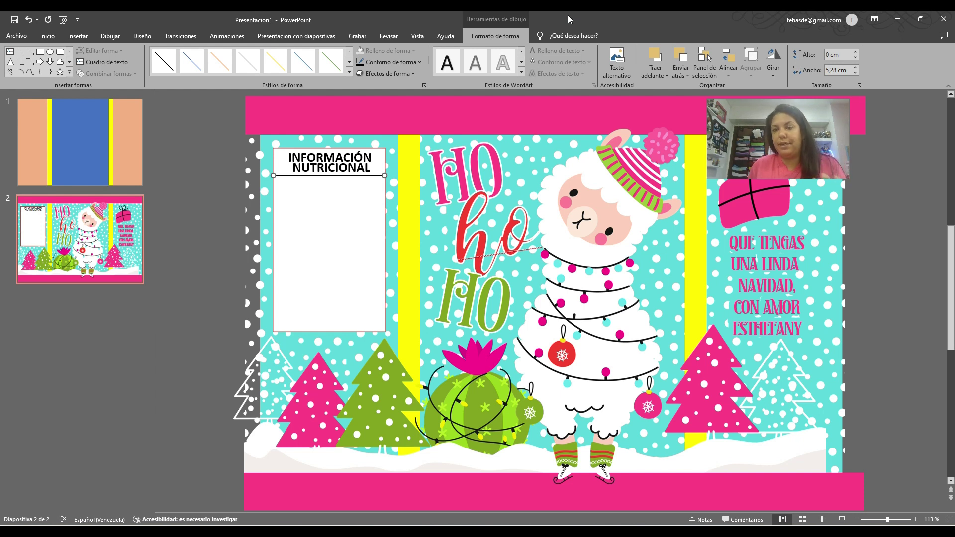
# Step: Duplicate the INFORMACIÓN text box, place the copy just below the heading line and widen it to about 5.1 cm
pyautogui.click(362, 159)
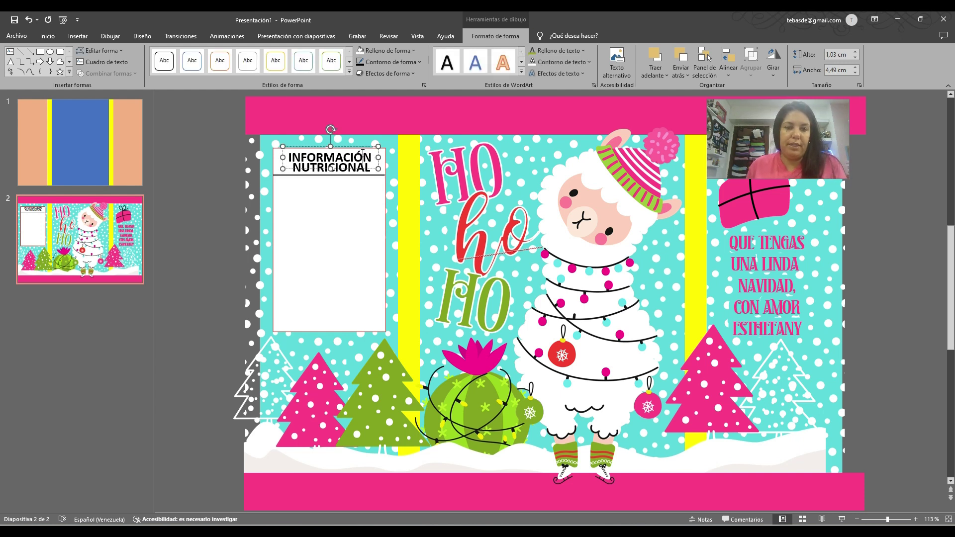
pyautogui.hotkey('ctrl', 'c')
pyautogui.hotkey('ctrl', 'v')
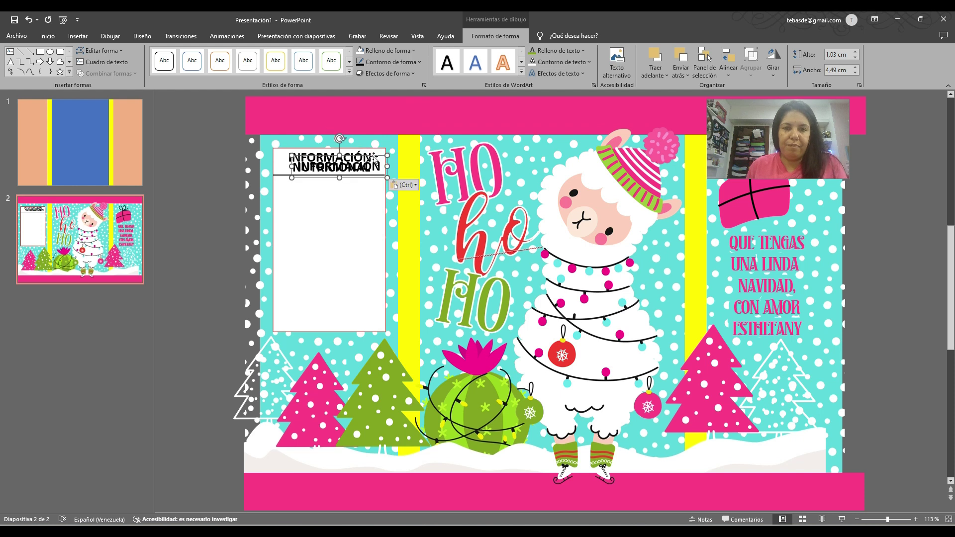
pyautogui.moveTo(375, 159); pyautogui.dragTo(363, 183)
pyautogui.moveTo(298, 186); pyautogui.dragTo(294, 180)
pyautogui.moveTo(370, 187); pyautogui.dragTo(384, 187)
# Step: Replace the copied text with SANTA, a row of dots and 100%
pyautogui.doubleClick(353, 189)
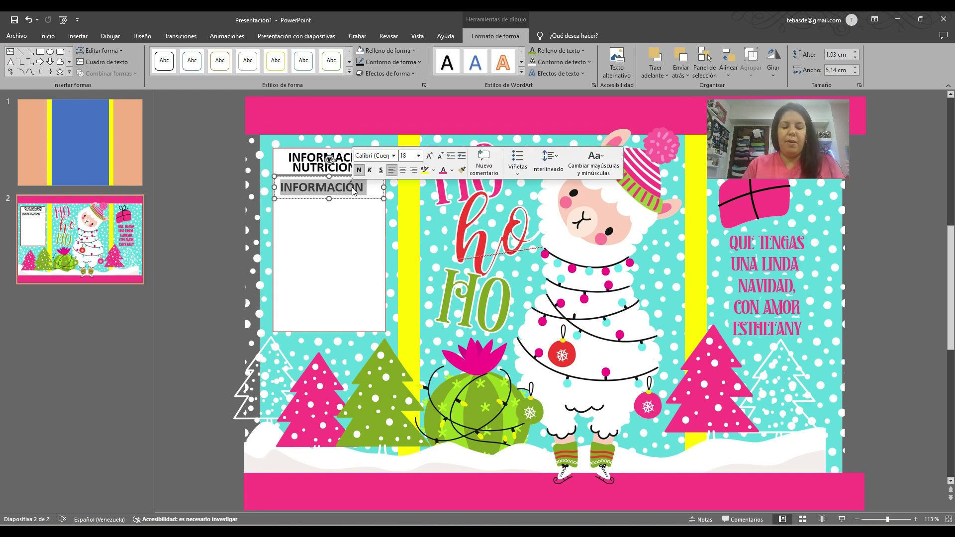
pyautogui.write('SANY')
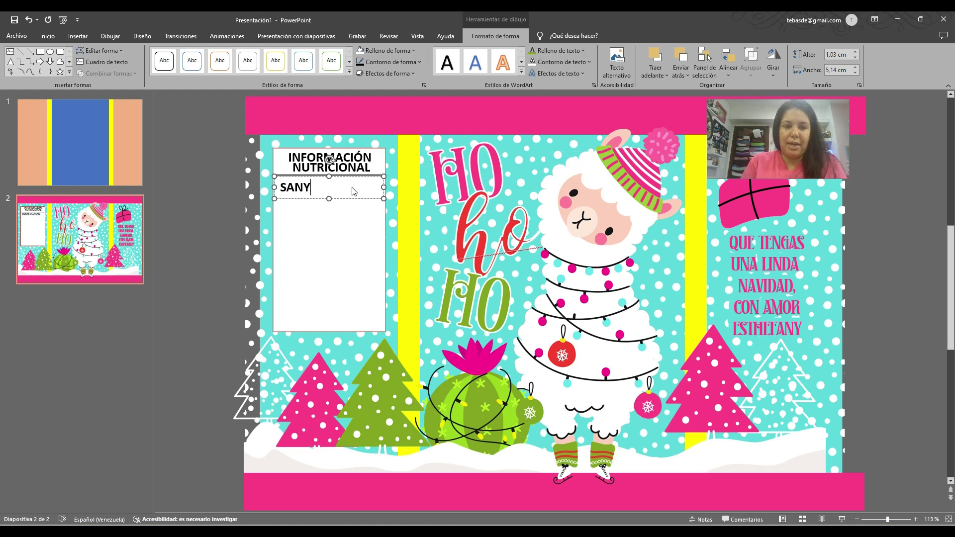
pyautogui.press('BackSpace')
pyautogui.write('TA')
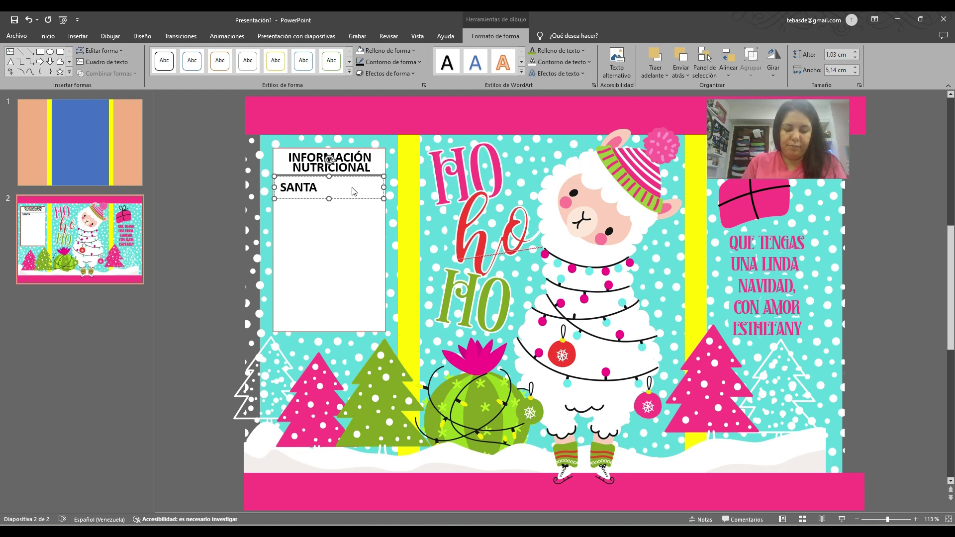
pyautogui.write('........')
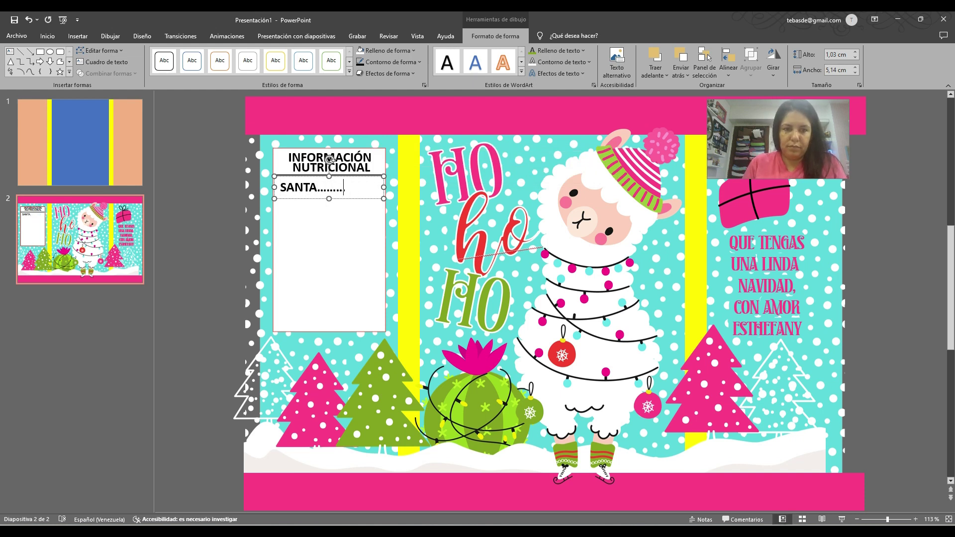
pyautogui.write('00%')
# Step: Add the lines REGALOS, SORPRESAS, FAMILIA, AMIGOS and MOMENTOS below the SANTA entry
pyautogui.press('Return')
pyautogui.write('REGALOS')
pyautogui.press('Return')
pyautogui.write('SO')
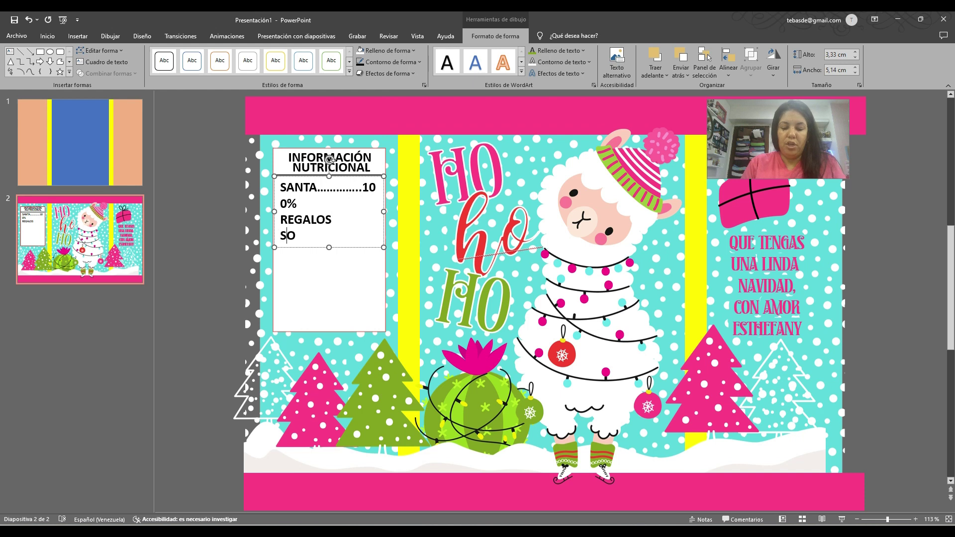
pyautogui.write('RPRESA')
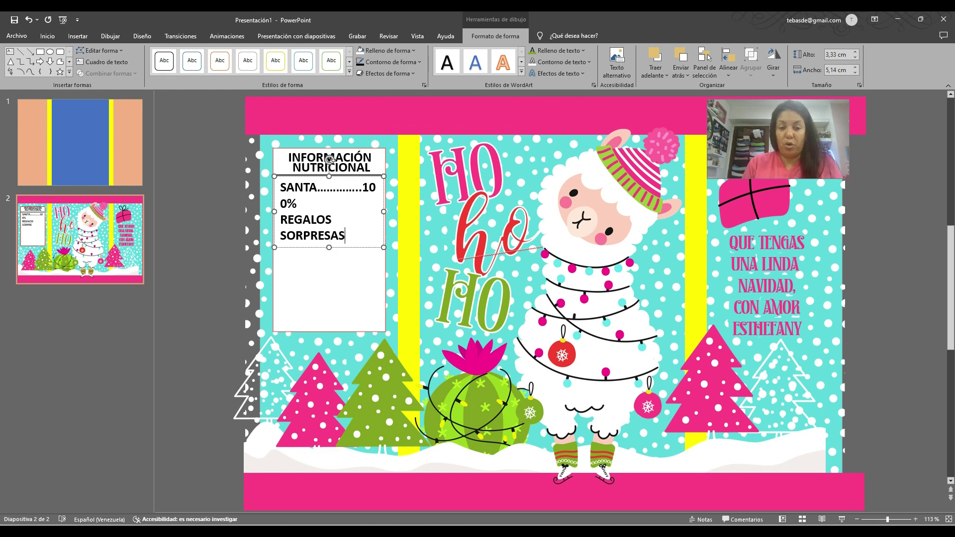
pyautogui.write('S')
pyautogui.press('Return')
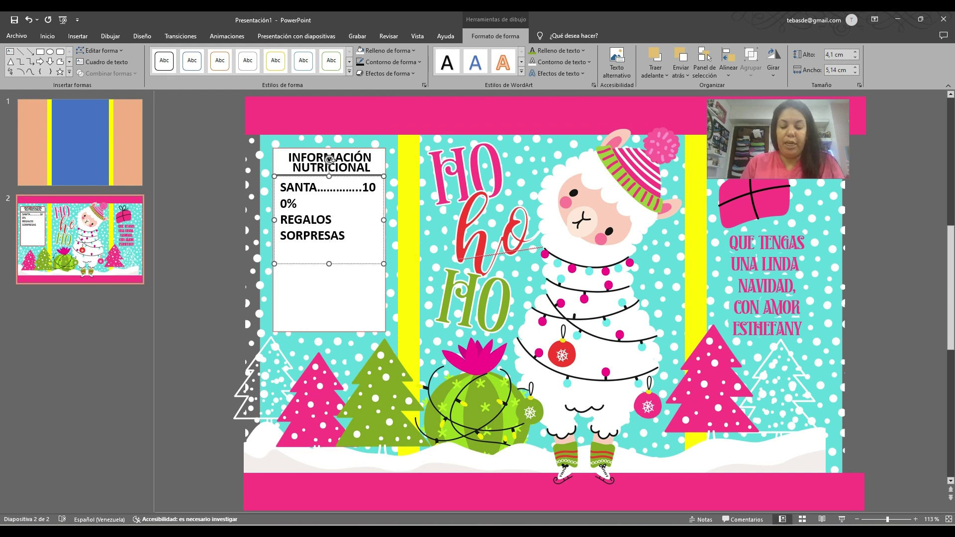
pyautogui.write('FAMILIA')
pyautogui.press('Return')
pyautogui.write('AMIGOS')
pyautogui.press('Return')
pyautogui.write('MOM')
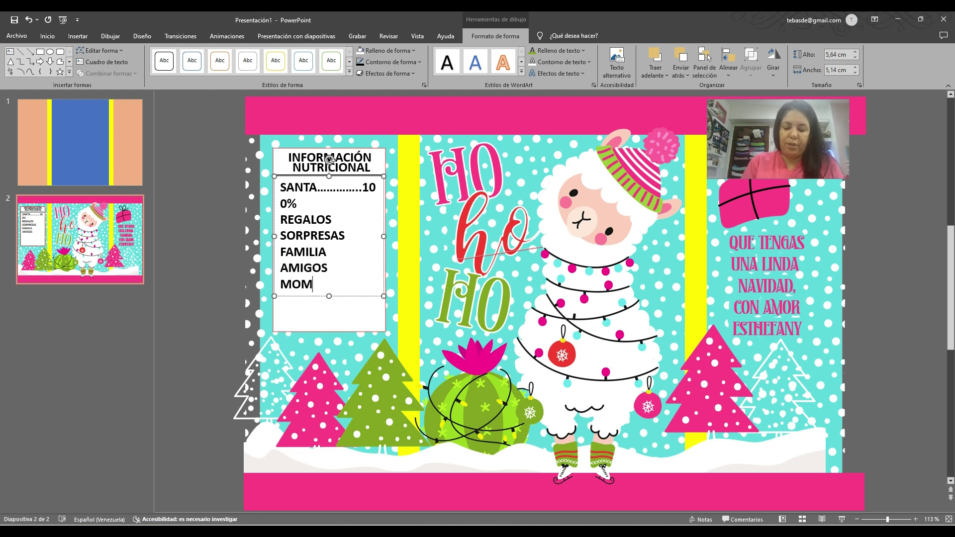
pyautogui.write('ENTOS')
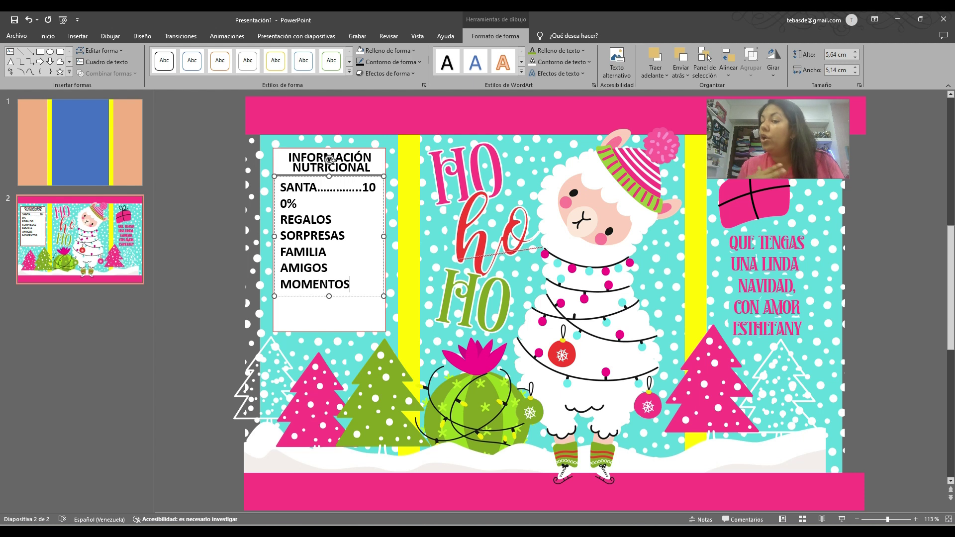
# Step: Reduce the font size of the whole ingredient list to 14
pyautogui.click(283, 177)
pyautogui.click(47, 35)
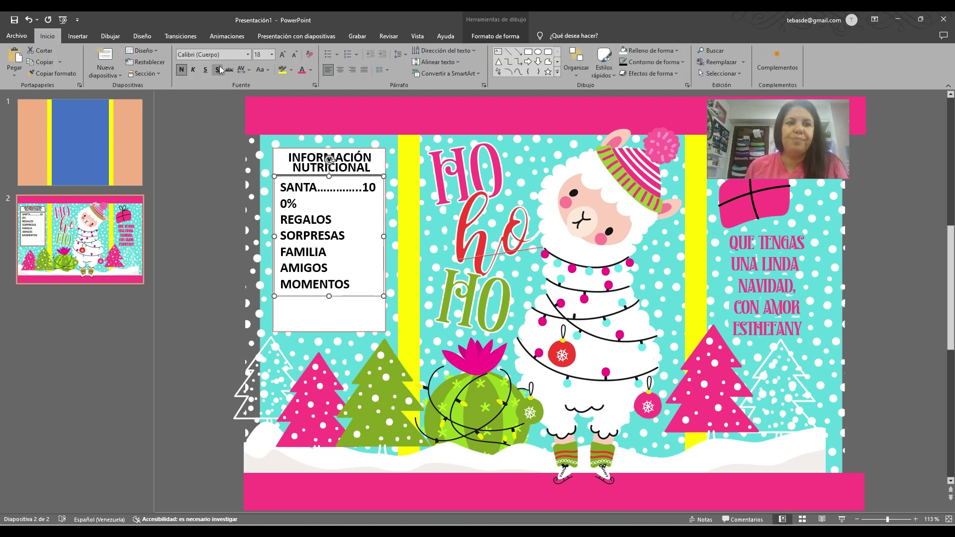
pyautogui.click(295, 56)
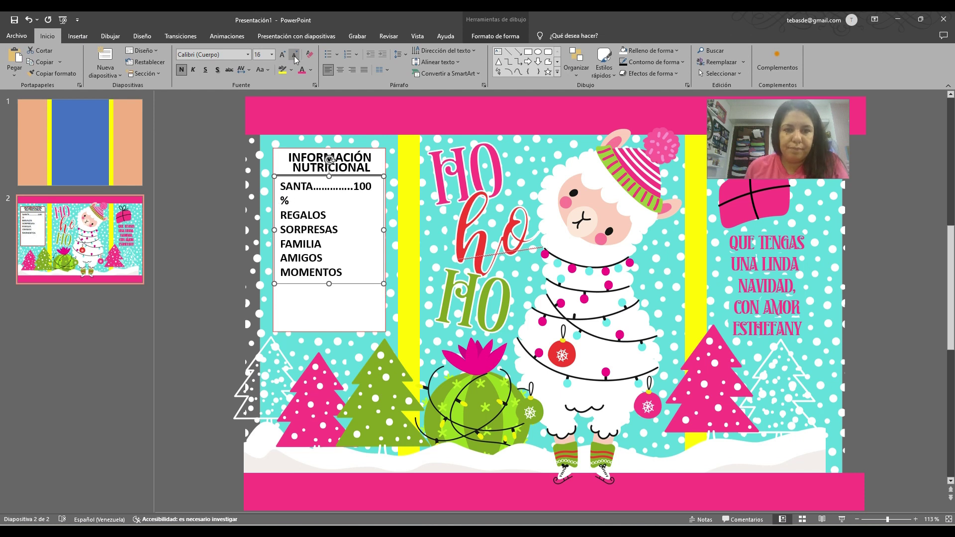
pyautogui.click(294, 56)
# Step: Lengthen the row of dots between SANTA and 100%, keeping the entry on a single line
pyautogui.click(332, 183)
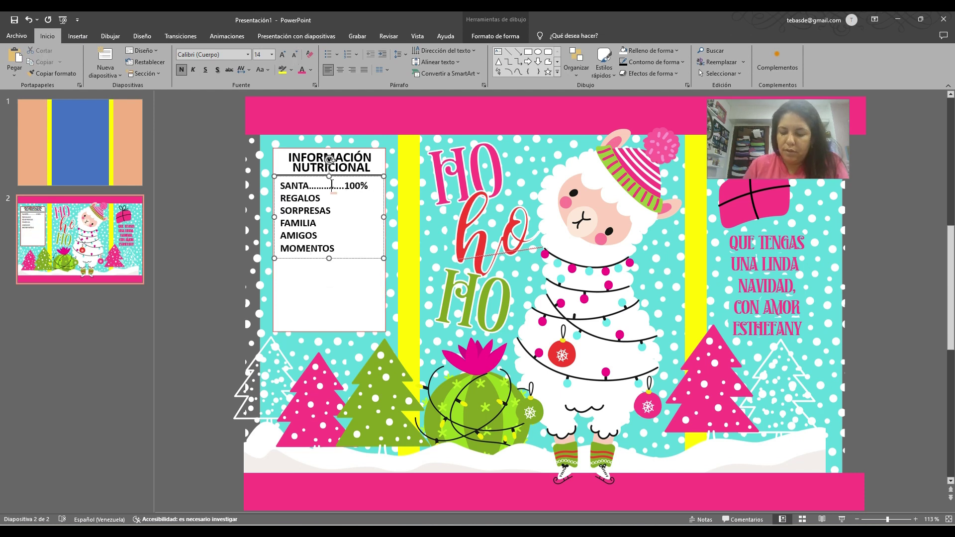
pyautogui.write('....')
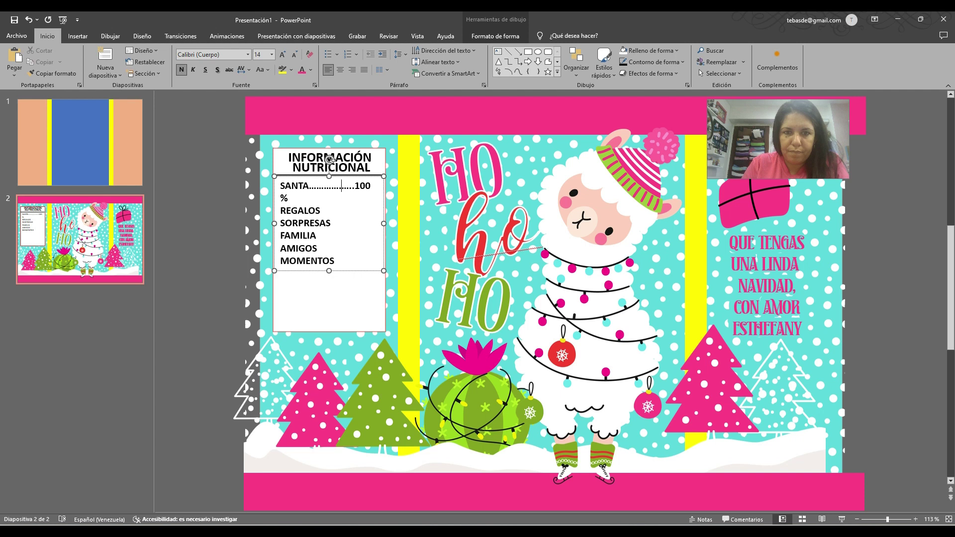
pyautogui.press('BackSpace')
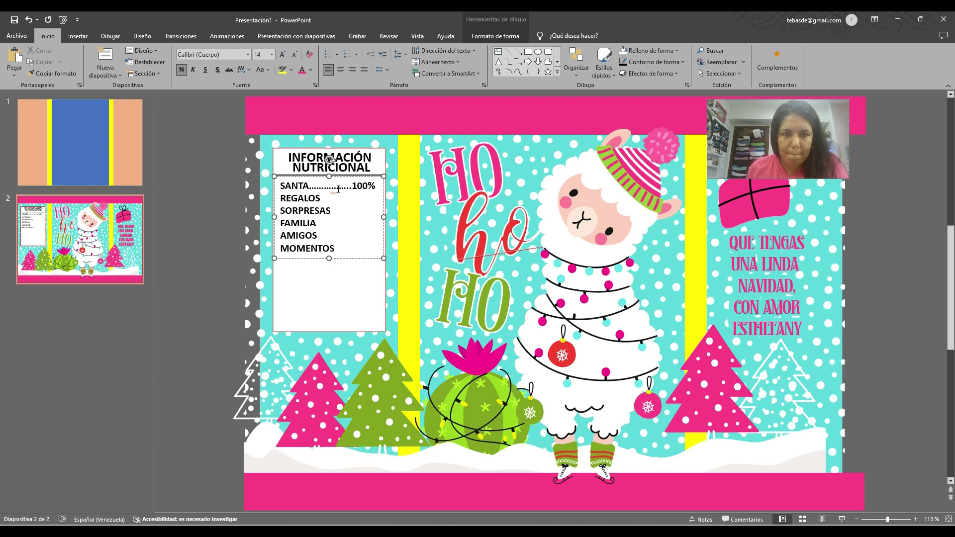
# Step: Copy the row of dots and 100% from the SANTA entry and paste it after REGALOS and SORPRESAS
pyautogui.hotkey('shift', 'Right')
pyautogui.hotkey('shift', 'Right')
pyautogui.hotkey('shift', 'Right')
pyautogui.scroll(4, 253, 223)
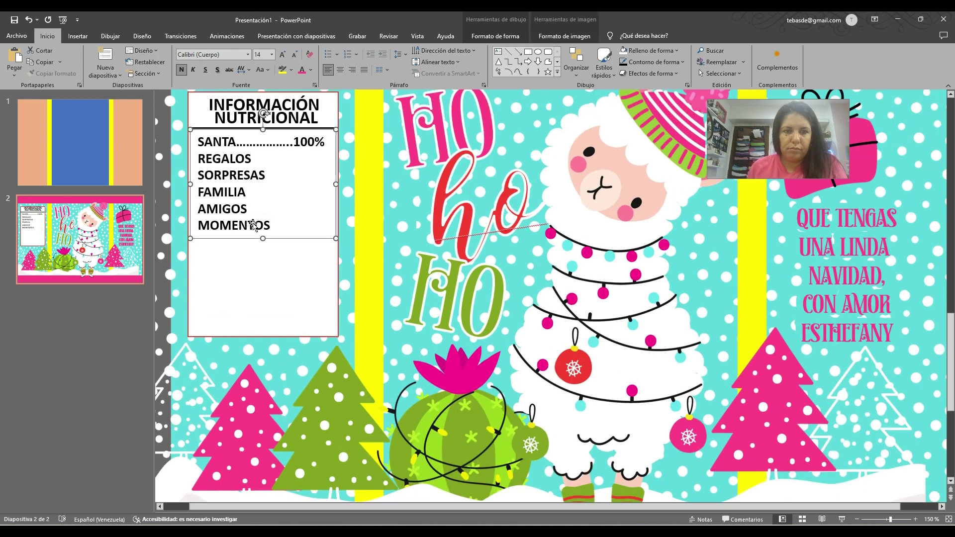
pyautogui.click(276, 145)
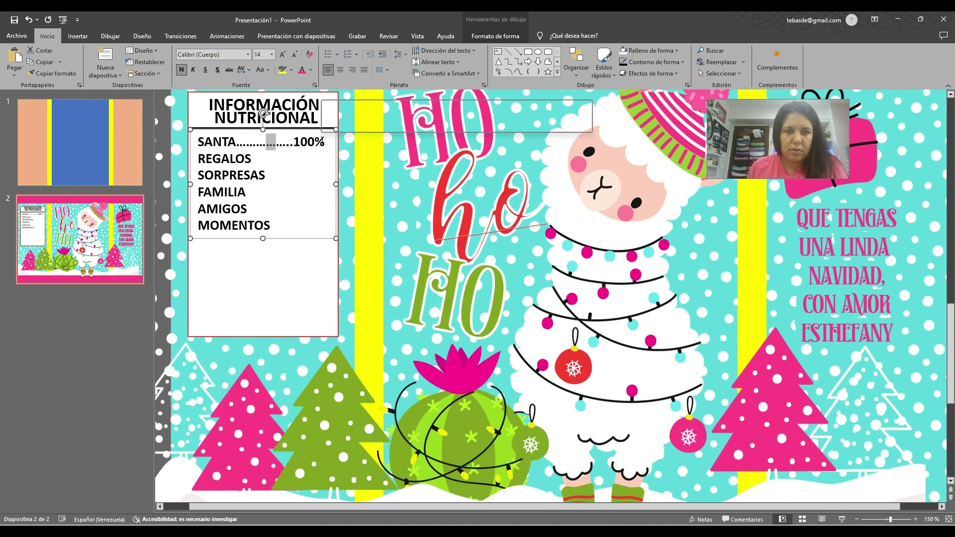
pyautogui.doubleClick(264, 145)
pyautogui.rightClick(252, 159)
pyautogui.click(251, 158)
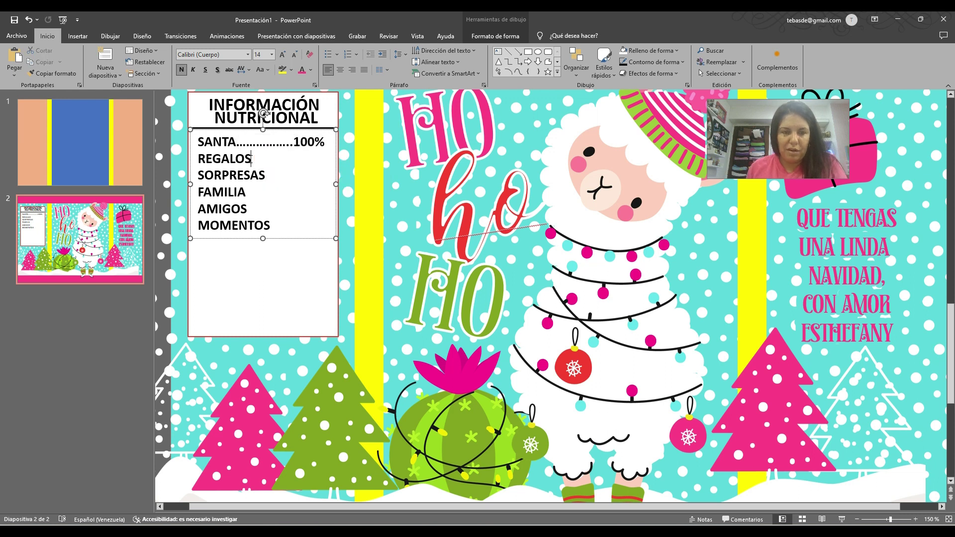
pyautogui.hotkey('ctrl', 'v')
pyautogui.click(265, 205)
pyautogui.hotkey('ctrl', 'v')
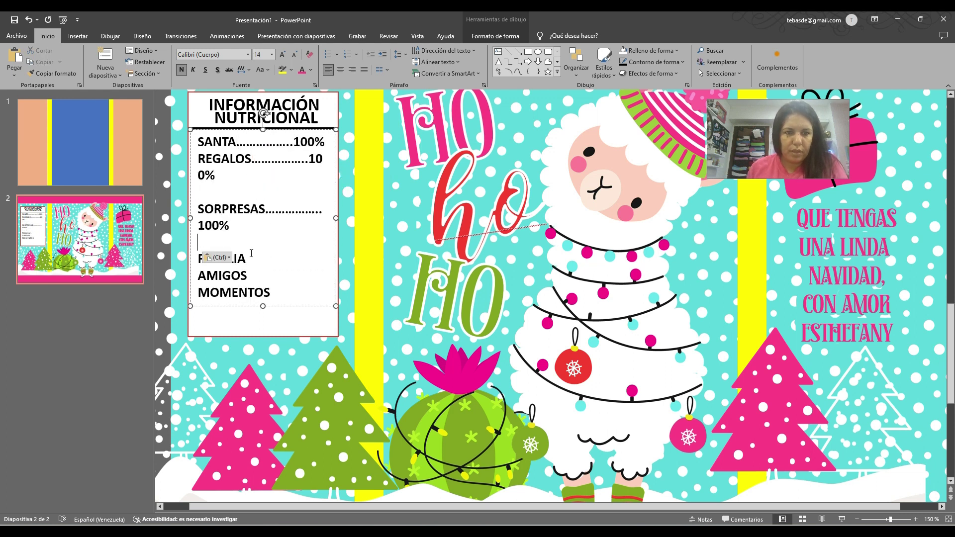
# Step: Paste the copied dots and 100% after FAMILIA, AMIGOS and MOMENTOS
pyautogui.click(251, 255)
pyautogui.hotkey('ctrl', 'v')
pyautogui.click(251, 309)
pyautogui.hotkey('ctrl', 'v')
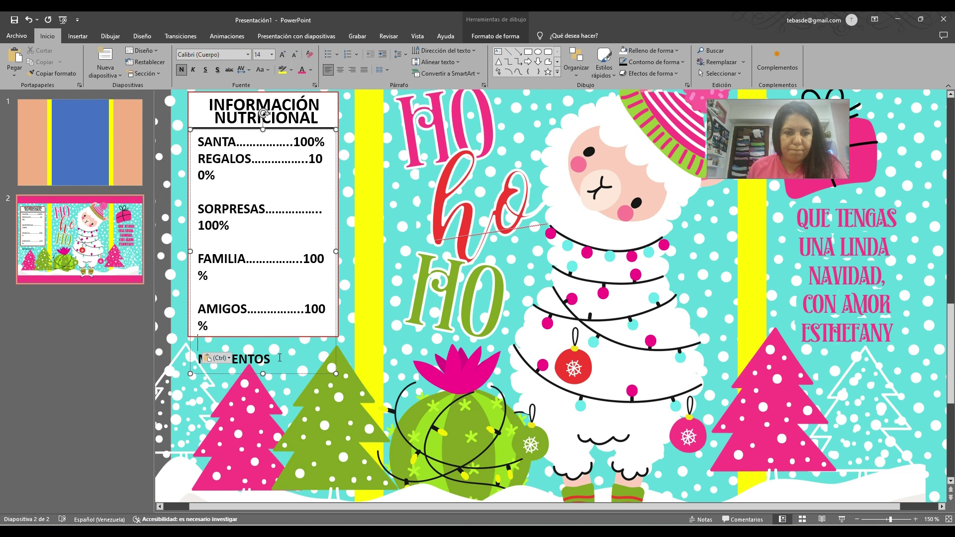
pyautogui.click(280, 358)
pyautogui.hotkey('ctrl', 'v')
# Step: Shorten the row of dots after REGALOS so that its 100% fits on the same line and aligns with SANTA's
pyautogui.click(266, 163)
pyautogui.press('BackSpace')
pyautogui.press('BackSpace')
pyautogui.press('BackSpace')
pyautogui.press('BackSpace')
pyautogui.press('BackSpace')
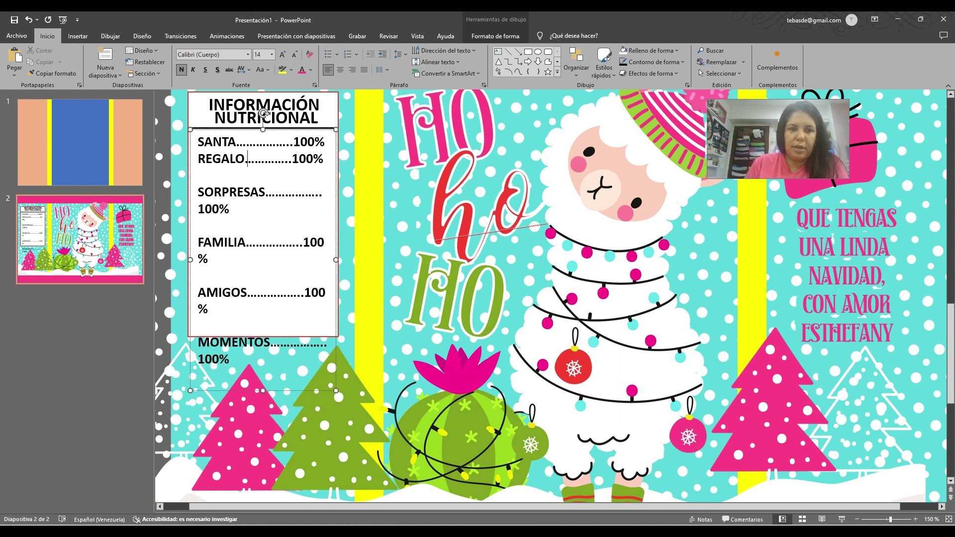
pyautogui.write('os')
pyautogui.press('BackSpace')
pyautogui.press('BackSpace')
pyautogui.write('OS')
pyautogui.press('Delete')
pyautogui.press('Delete')
pyautogui.press('Delete')
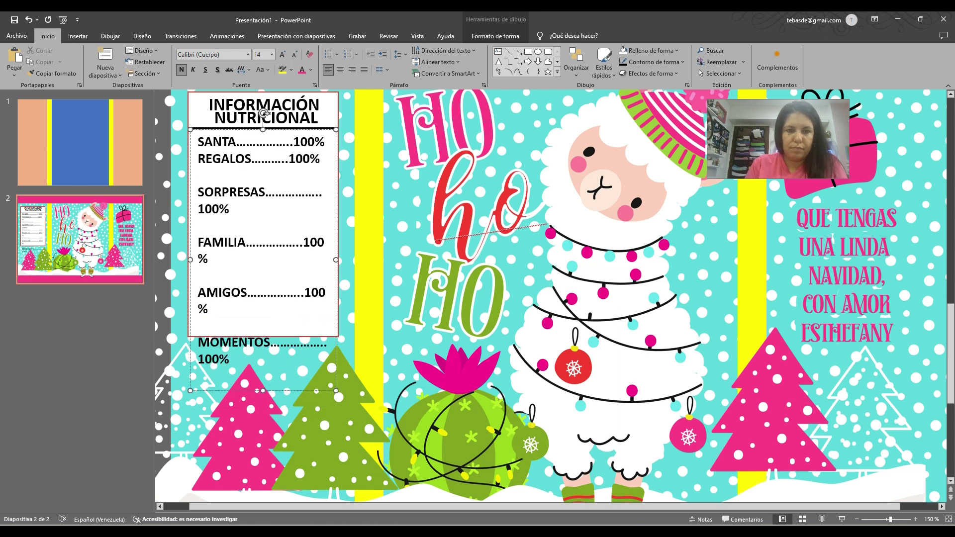
pyautogui.write('.')
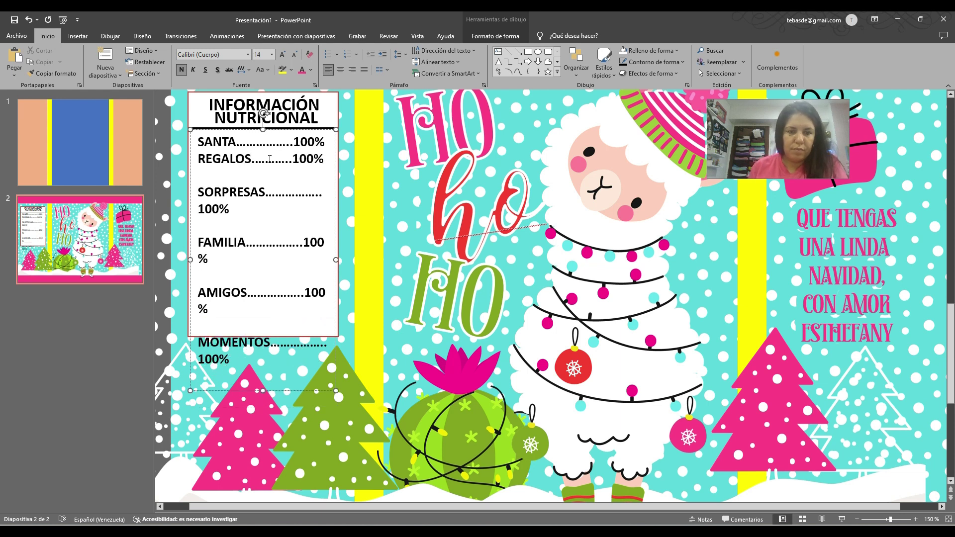
# Step: Shorten the row of dots after SORPRESAS to fit one line and remove the blank line above the entry
pyautogui.press('BackSpace')
pyautogui.press('BackSpace')
pyautogui.press('BackSpace')
pyautogui.press('BackSpace')
pyautogui.press('BackSpace')
pyautogui.press('BackSpace')
pyautogui.press('BackSpace')
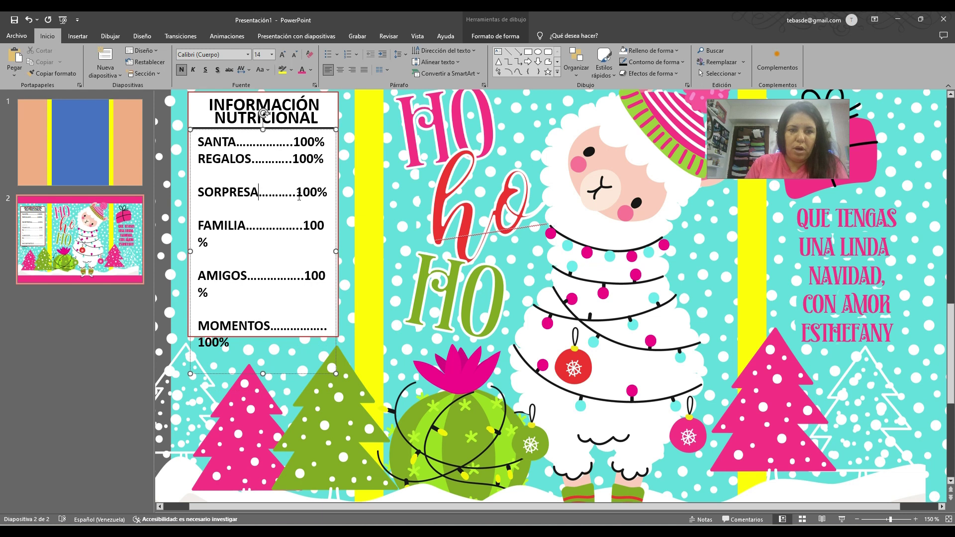
pyautogui.write('S')
pyautogui.press('Delete')
pyautogui.press('Delete')
pyautogui.press('Delete')
pyautogui.press('Delete')
pyautogui.press('Delete')
pyautogui.press('Delete')
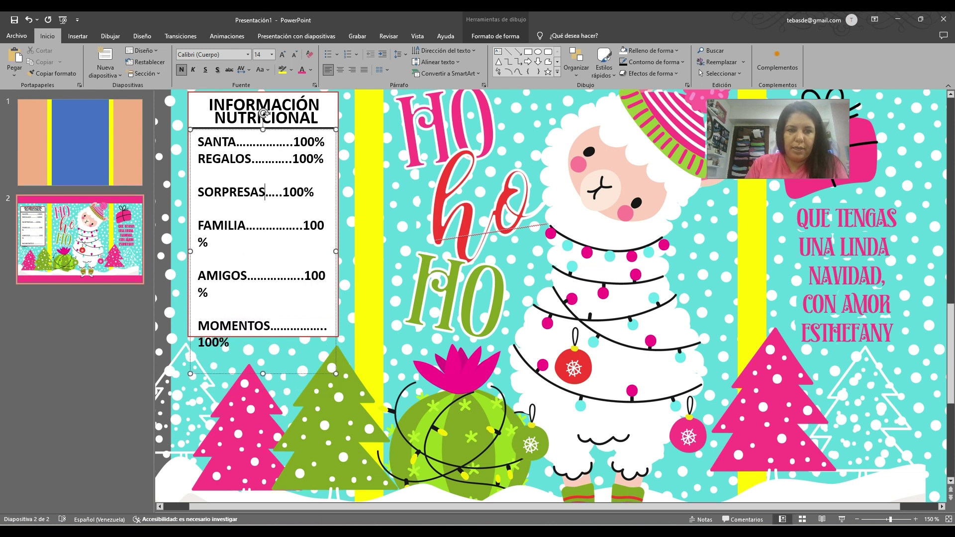
pyautogui.write('..')
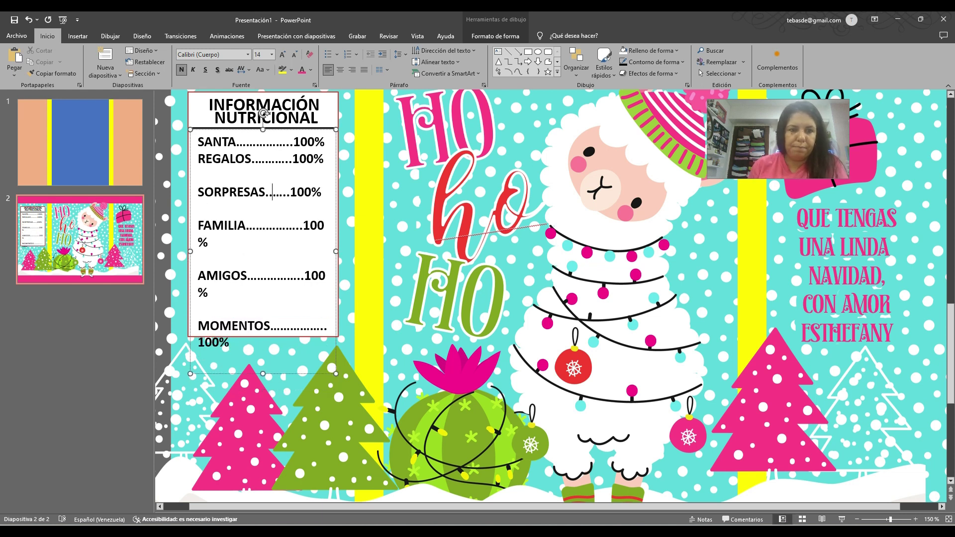
pyautogui.press('Delete')
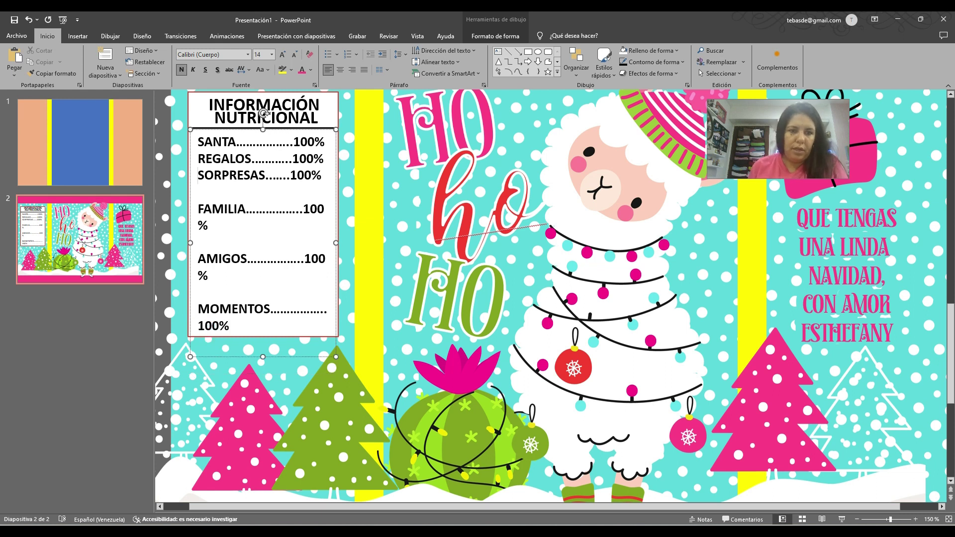
# Step: Remove the blank line above FAMILIA and adjust the dots in the SORPRESAS and FAMILIA entries to align their 100% values
pyautogui.press('Delete')
pyautogui.moveTo(256, 192); pyautogui.dragTo(267, 192)
pyautogui.press('Delete')
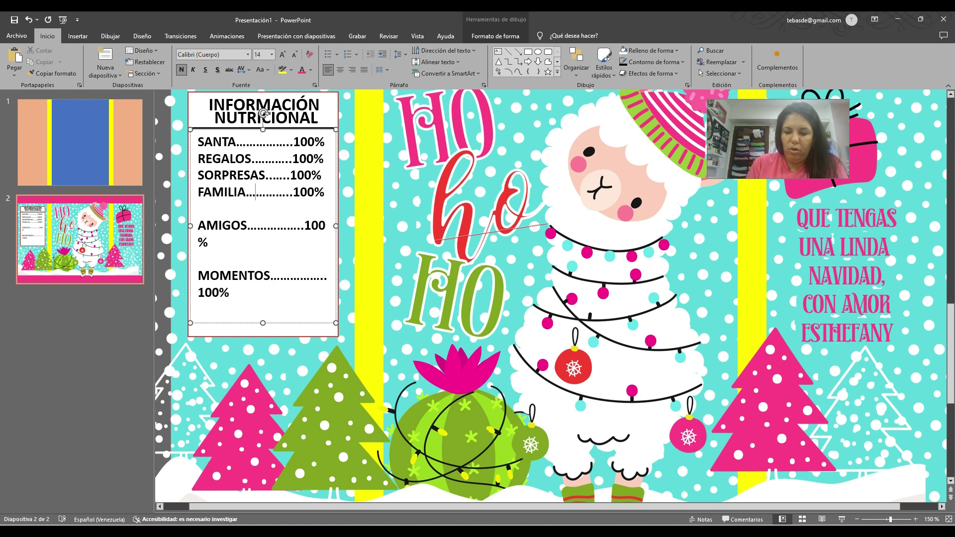
pyautogui.write('.')
# Step: Reduce the AMIGOS entry to AMIGO with fewer dots before 100%, and remove the blank line above it
pyautogui.click(268, 225)
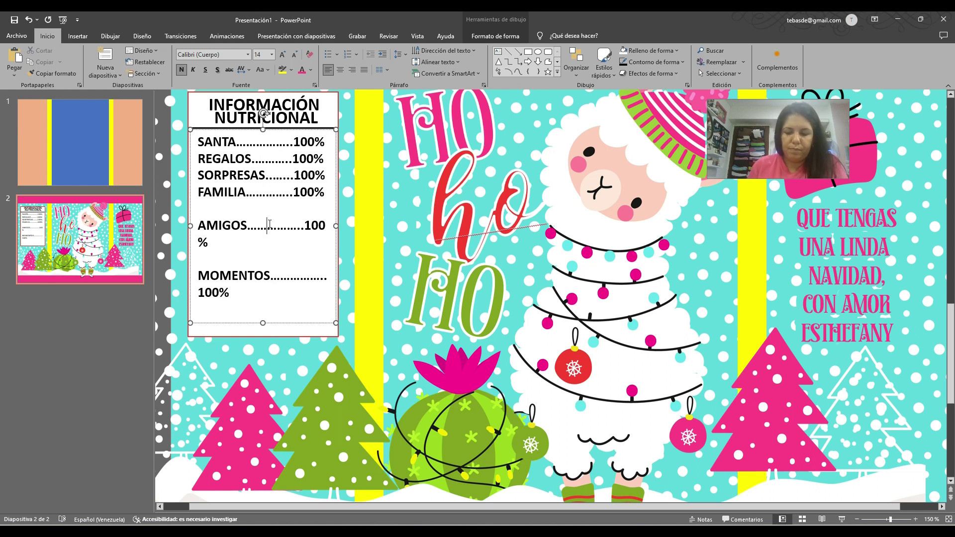
pyautogui.press('BackSpace')
pyautogui.press('BackSpace')
pyautogui.press('BackSpace')
pyautogui.press('BackSpace')
pyautogui.press('BackSpace')
pyautogui.press('BackSpace')
pyautogui.press('BackSpace')
pyautogui.write('....')
pyautogui.press('BackSpace')
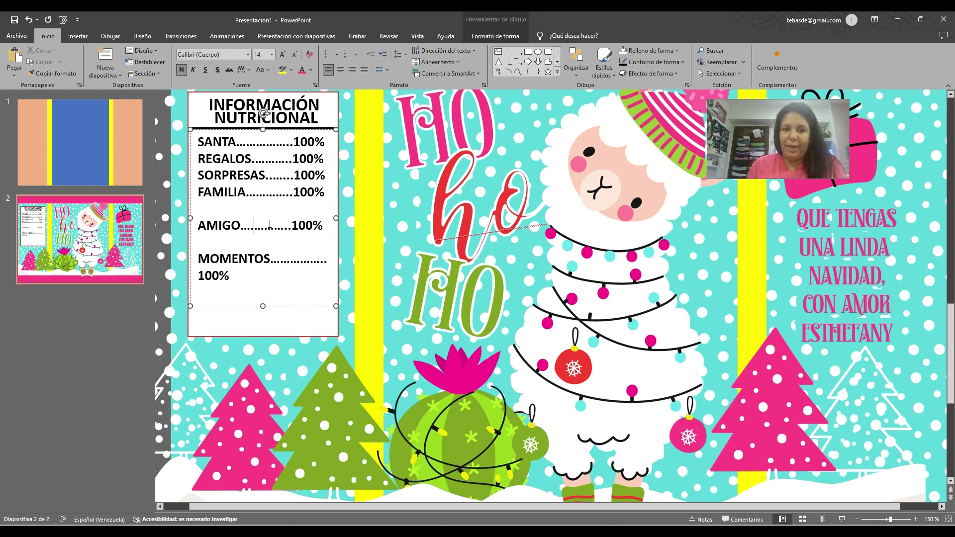
pyautogui.press('Delete')
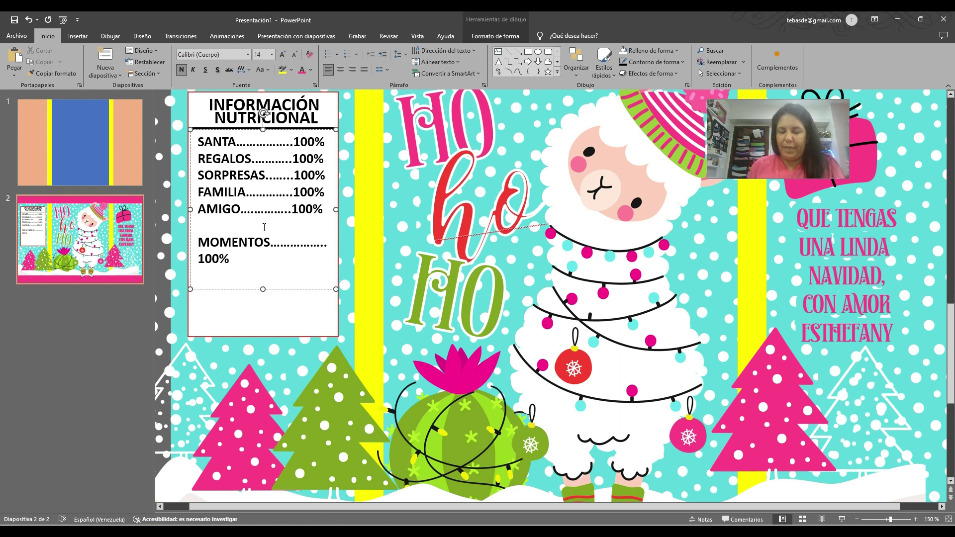
# Step: Remove the blank line above MOMENTOS and shorten its row of dots so the entry fits on one line
pyautogui.press('Delete')
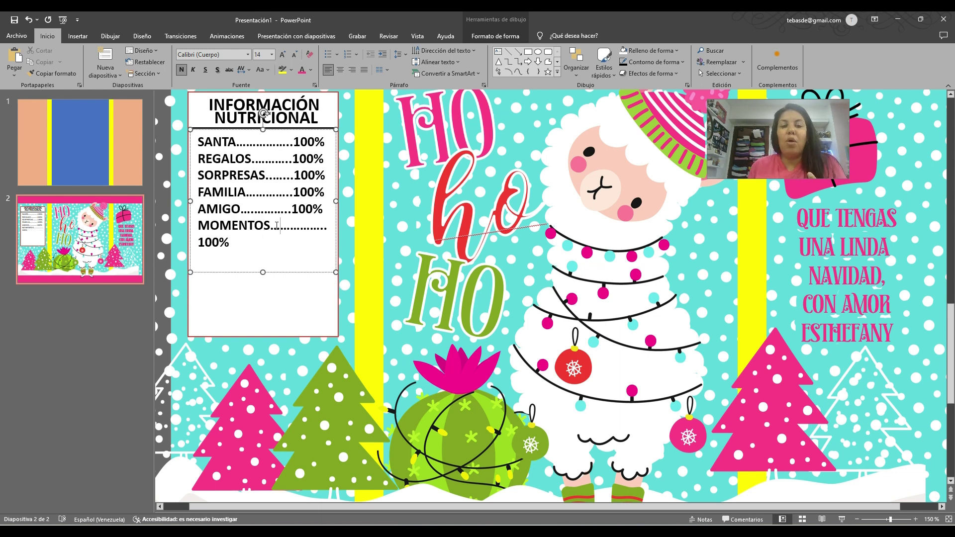
pyautogui.press('Delete')
pyautogui.press('Delete')
pyautogui.press('Delete')
pyautogui.press('Delete')
pyautogui.press('Delete')
pyautogui.press('Delete')
pyautogui.press('Delete')
pyautogui.press('Delete')
pyautogui.press('Delete')
pyautogui.press('Delete')
pyautogui.press('Delete')
pyautogui.write('.')
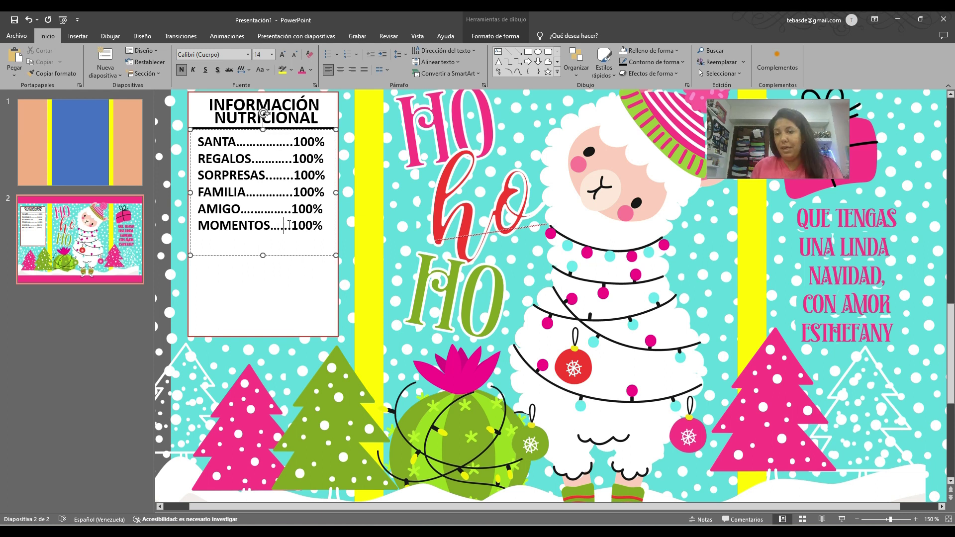
# Step: Nudge the ingredient list's text box slightly to the right inside the nutrition panel
pyautogui.click(308, 256)
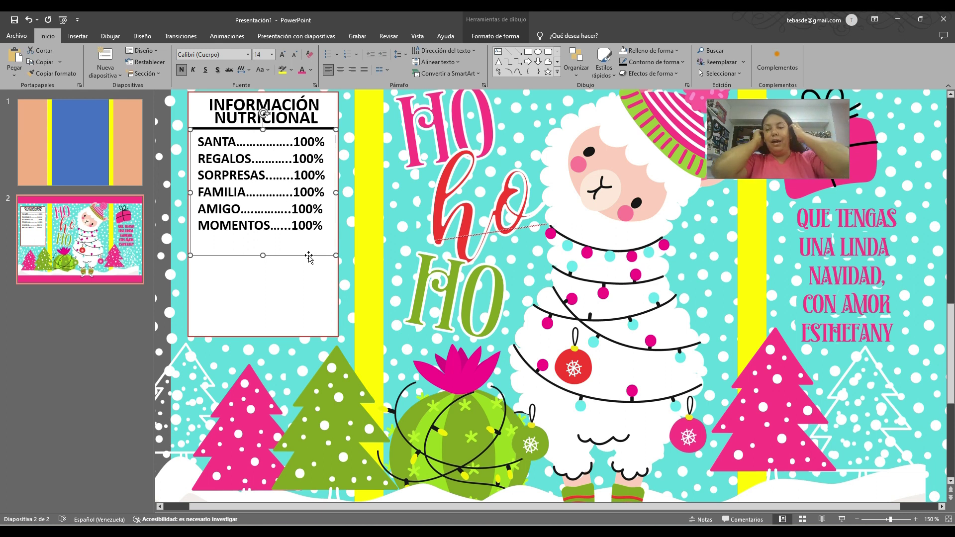
pyautogui.hotkey('ctrl', 'Right')
pyautogui.hotkey('ctrl', 'Right')
pyautogui.hotkey('ctrl', 'Right')
pyautogui.hotkey('ctrl', 'Right')
pyautogui.hotkey('ctrl', 'Right')
pyautogui.hotkey('ctrl', 'Right')
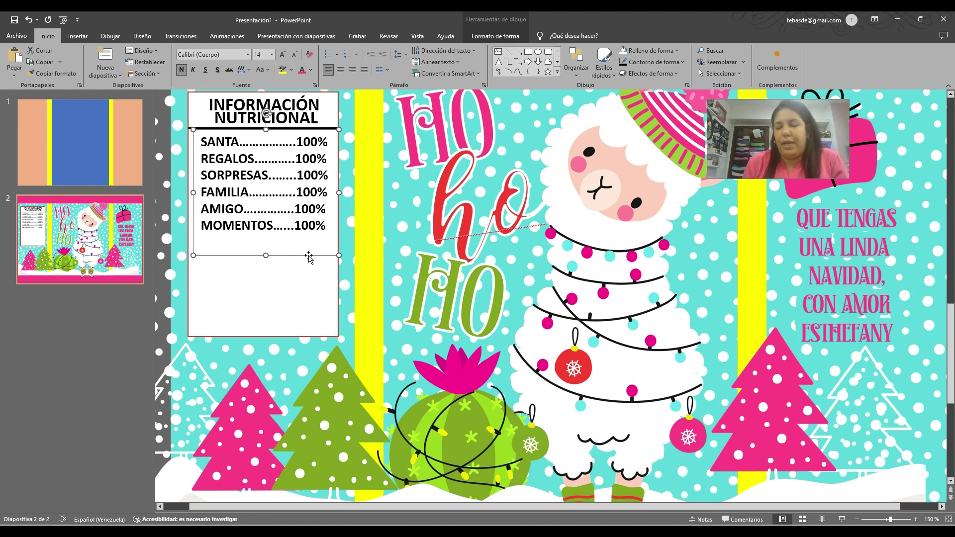
# Step: Widen the ingredient list's text box on both sides and set its font size to 15
pyautogui.click(281, 57)
pyautogui.click(281, 60)
pyautogui.moveTo(339, 259); pyautogui.dragTo(351, 256)
pyautogui.moveTo(336, 131); pyautogui.dragTo(328, 131)
pyautogui.click(264, 56)
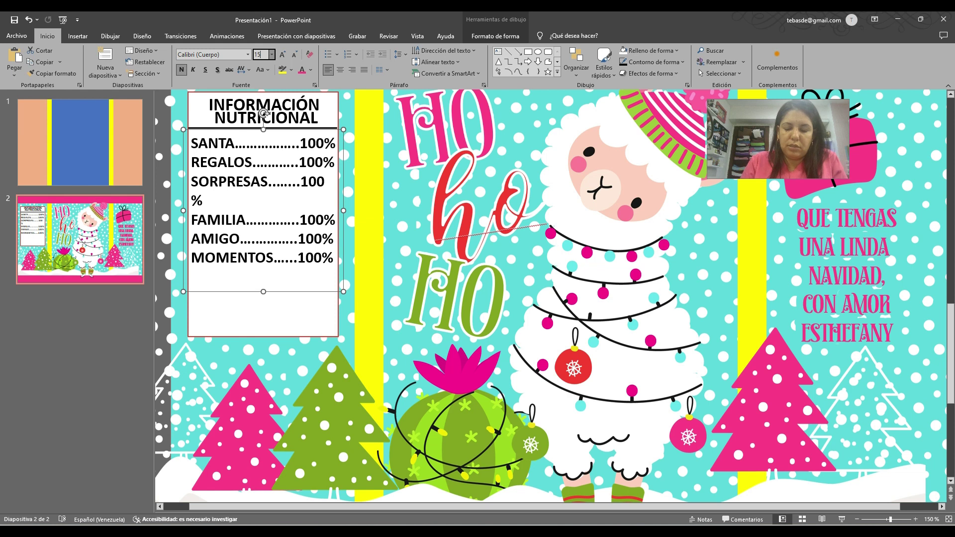
pyautogui.press('Return')
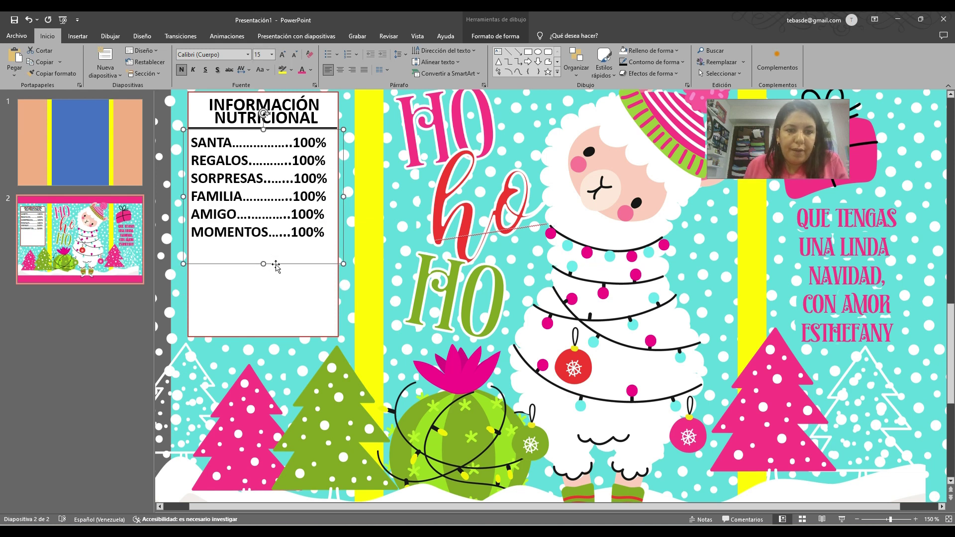
# Step: Return the ingredient list's font size to 14 and shift its text box slightly to the right
pyautogui.click(282, 55)
pyautogui.click(295, 55)
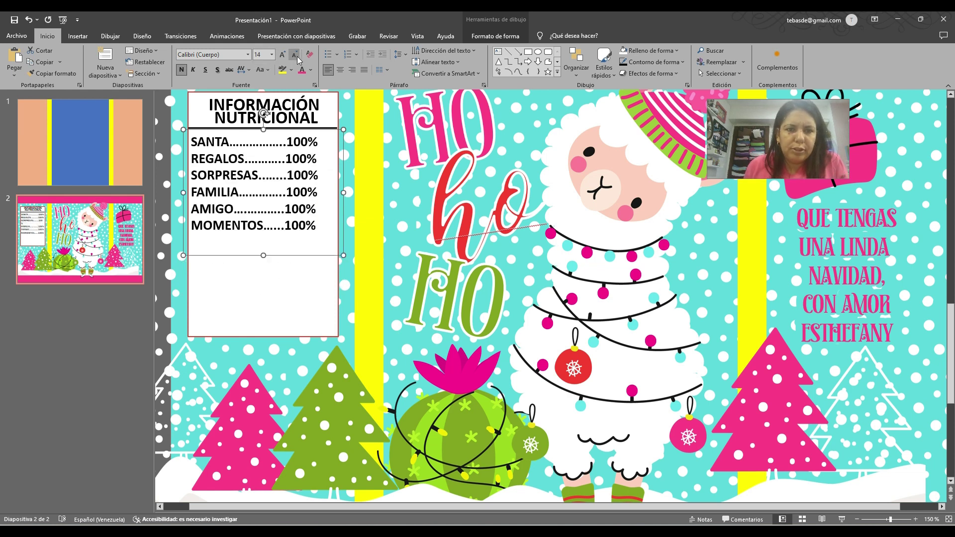
pyautogui.moveTo(345, 182); pyautogui.dragTo(350, 182)
# Step: Lengthen the rows of dots in all six ingredient entries so their 100% values sit near the panel's right edge
pyautogui.click(281, 142)
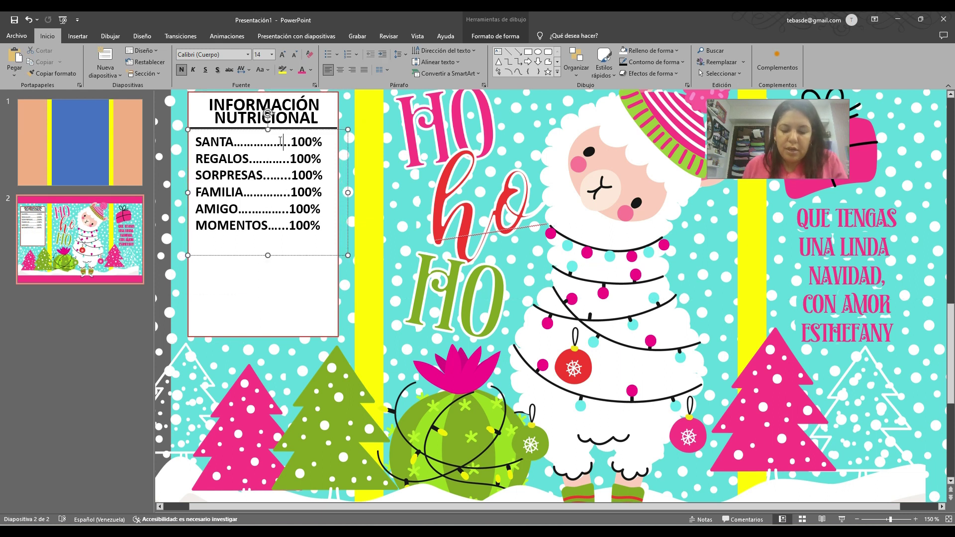
pyautogui.write('....')
pyautogui.click(277, 159)
pyautogui.write('...')
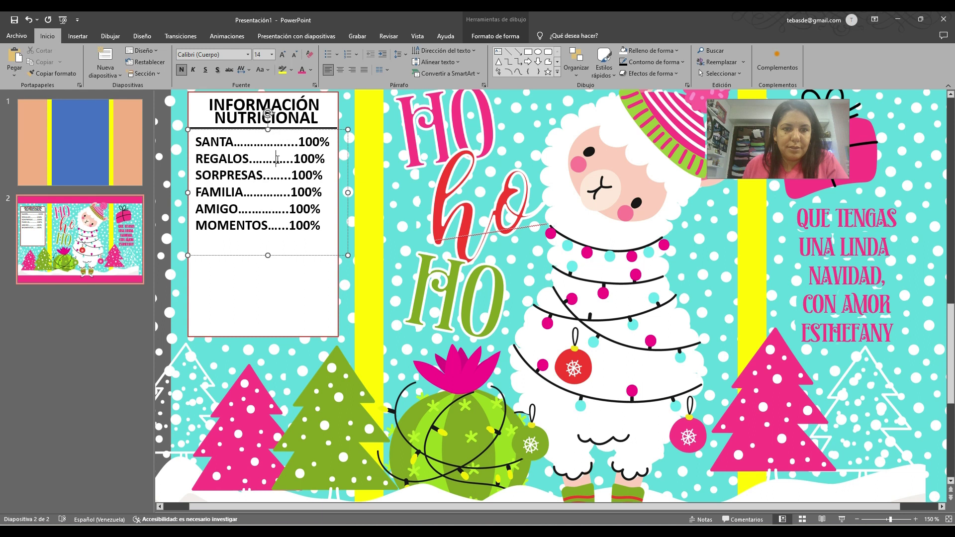
pyautogui.write('....')
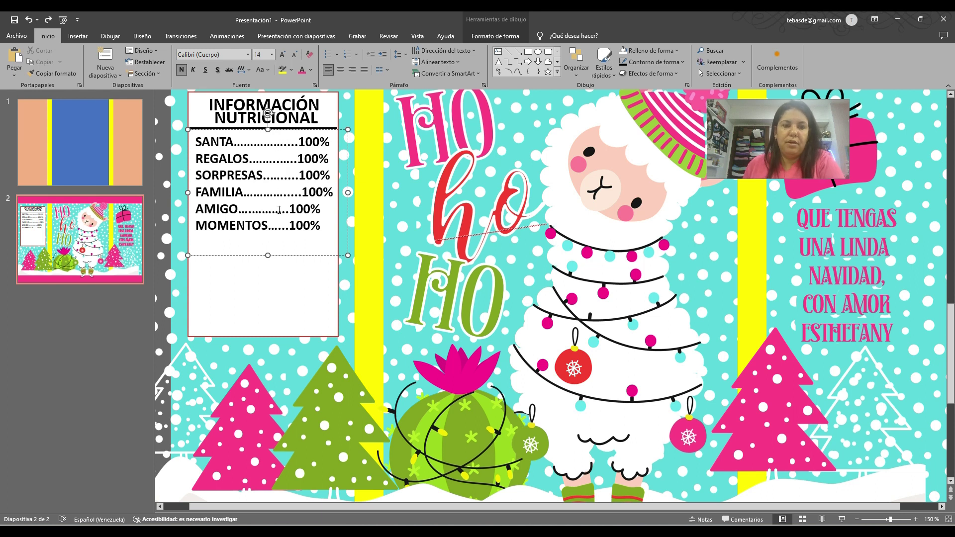
pyautogui.write('....')
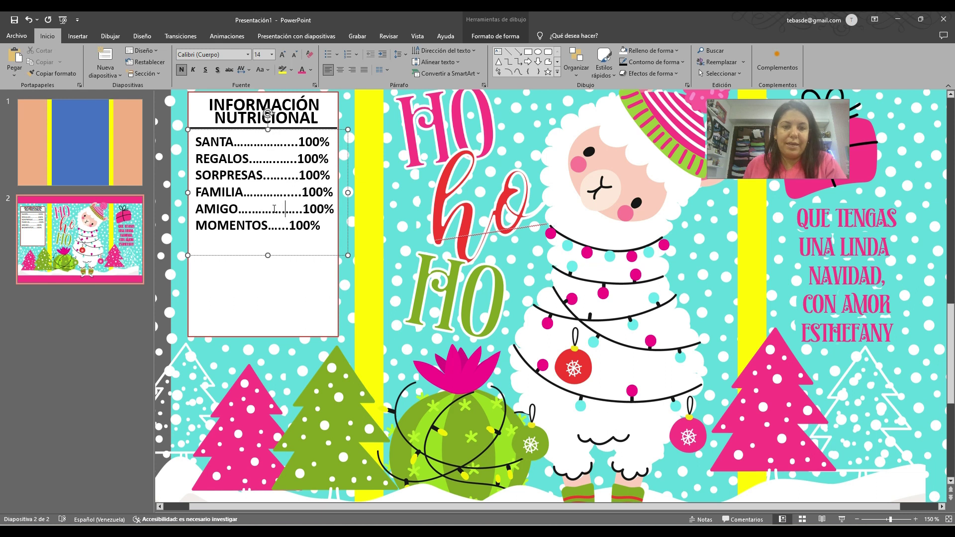
pyautogui.write('....')
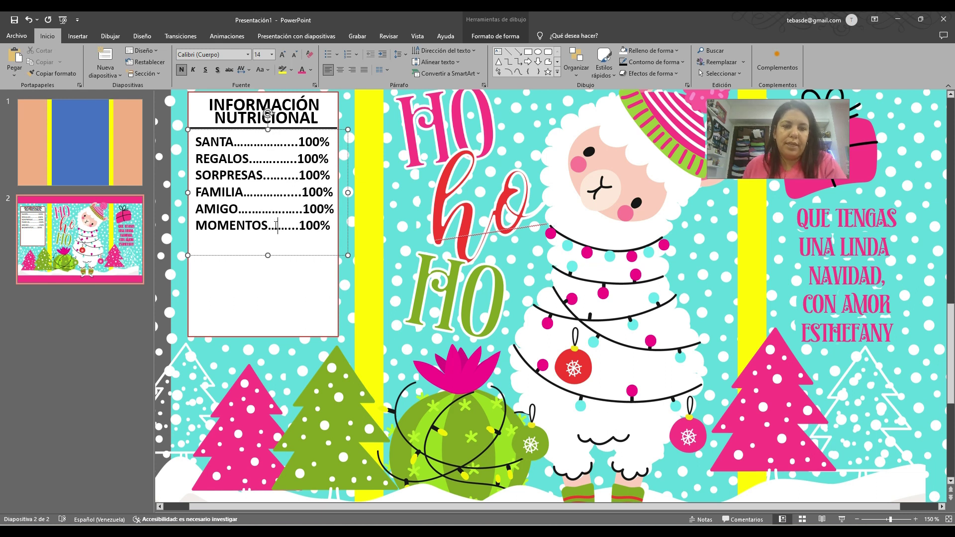
# Step: Extend the dotted leaders of the SANTA, REGALOS, SORPRESAS and MOMENTOS rows so their 100% values line up with the others
pyautogui.click(289, 178)
pyautogui.write('.')
pyautogui.click(287, 165)
pyautogui.write('.')
pyautogui.click(287, 145)
pyautogui.write('.')
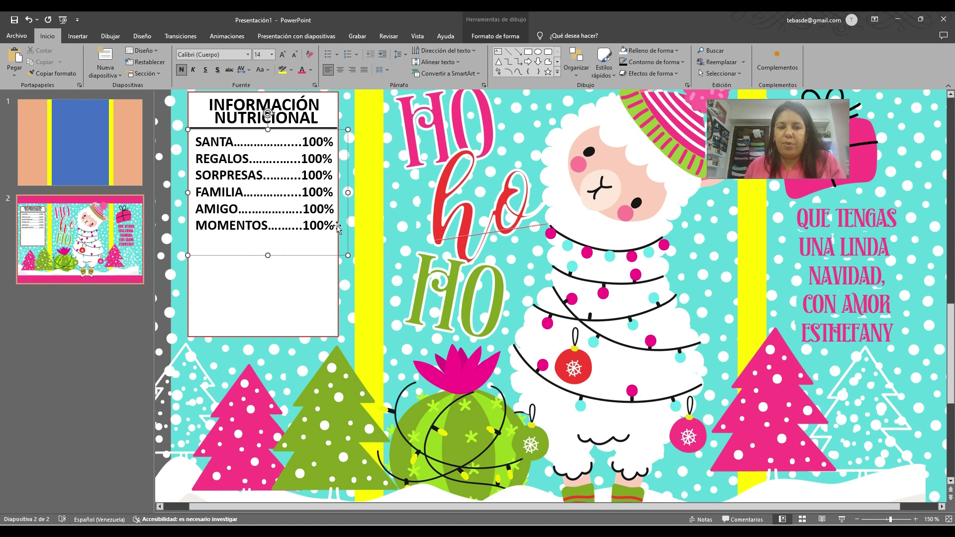
# Step: Add the rows CARAMELOS, DIVERSIÓN, ALEGRÍA and FELICIDAD below MOMENTOS in the nutrition list
pyautogui.press('Return')
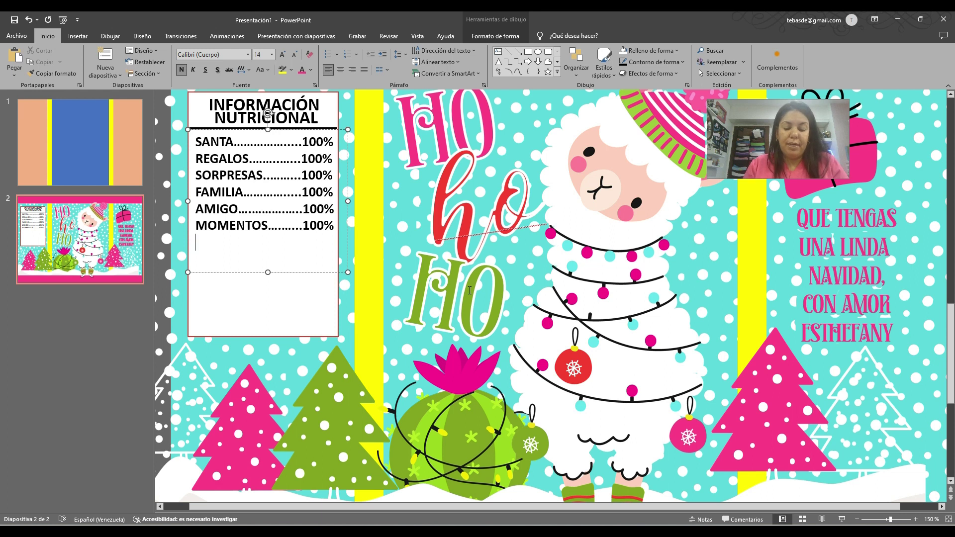
pyautogui.write('CARAMELOS')
pyautogui.press('Return')
pyautogui.write('DIVERSIÓN')
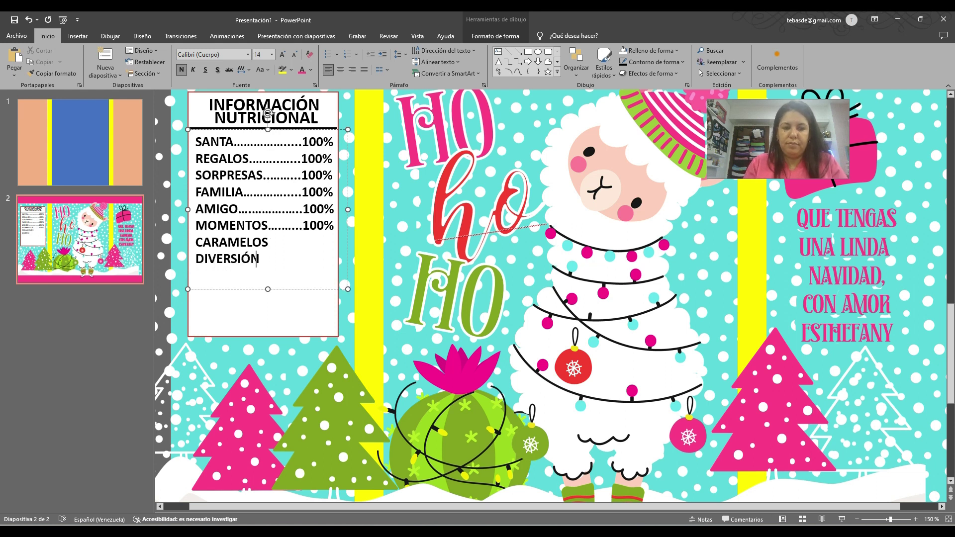
pyautogui.press('Return')
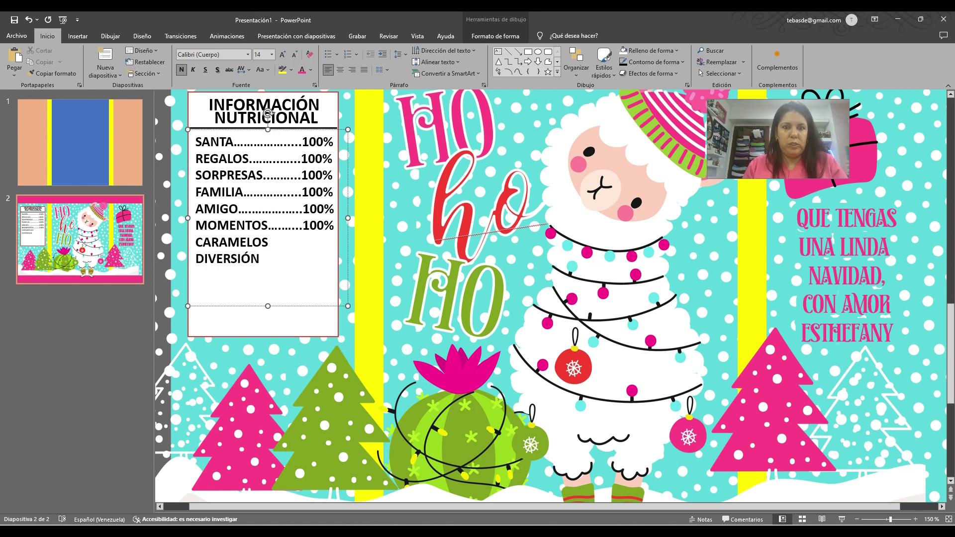
pyautogui.write('ALEGRÍA')
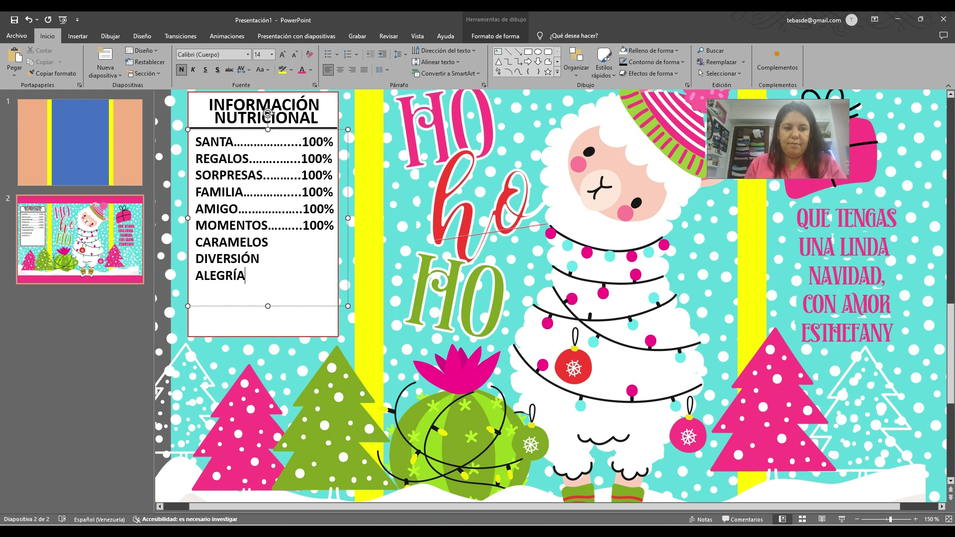
pyautogui.press('Return')
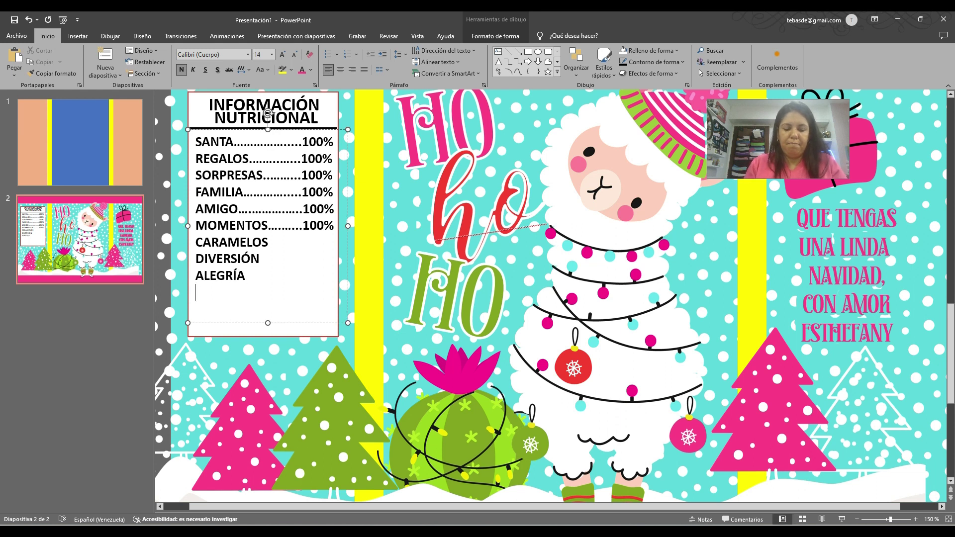
pyautogui.write('FELICIDAD')
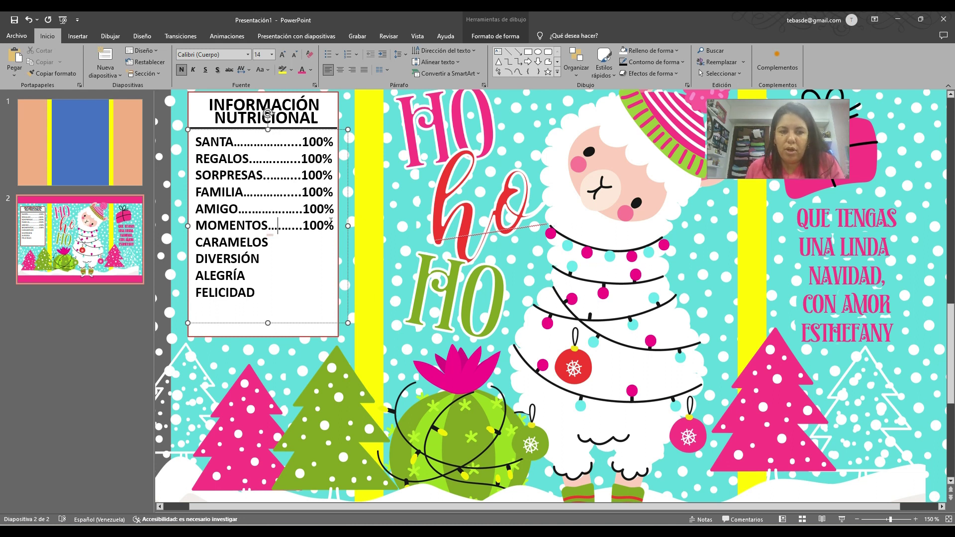
# Step: Copy the dotted leader and 100% from the MOMENTOS row to the CARAMELOS, DIVERSIÓN, ALEGRÍA and FELICIDAD rows
pyautogui.moveTo(336, 226); pyautogui.dragTo(284, 227)
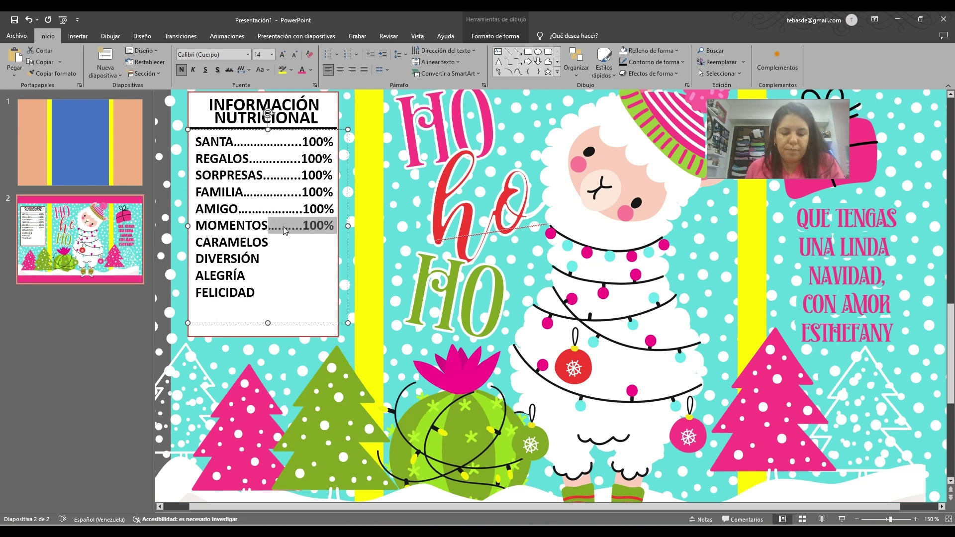
pyautogui.hotkey('ctrl', 'c')
pyautogui.click(287, 239)
pyautogui.hotkey('ctrl', 'v')
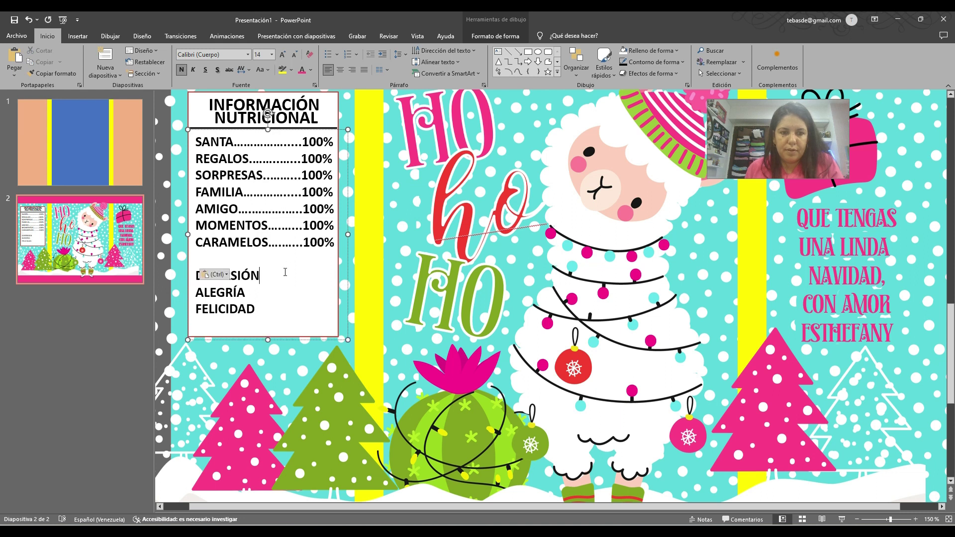
pyautogui.hotkey('ctrl', 'v')
pyautogui.hotkey('ctrl', 'v')
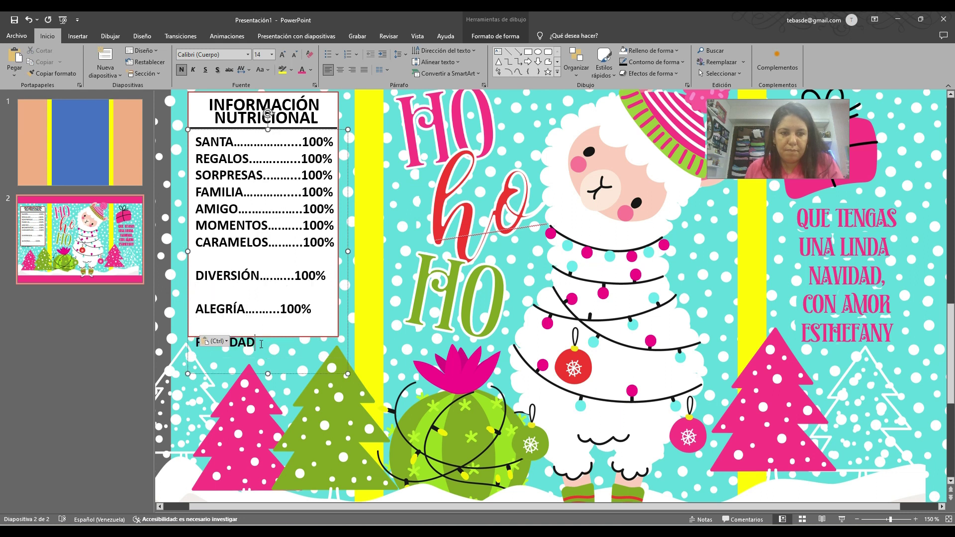
pyautogui.hotkey('ctrl', 'v')
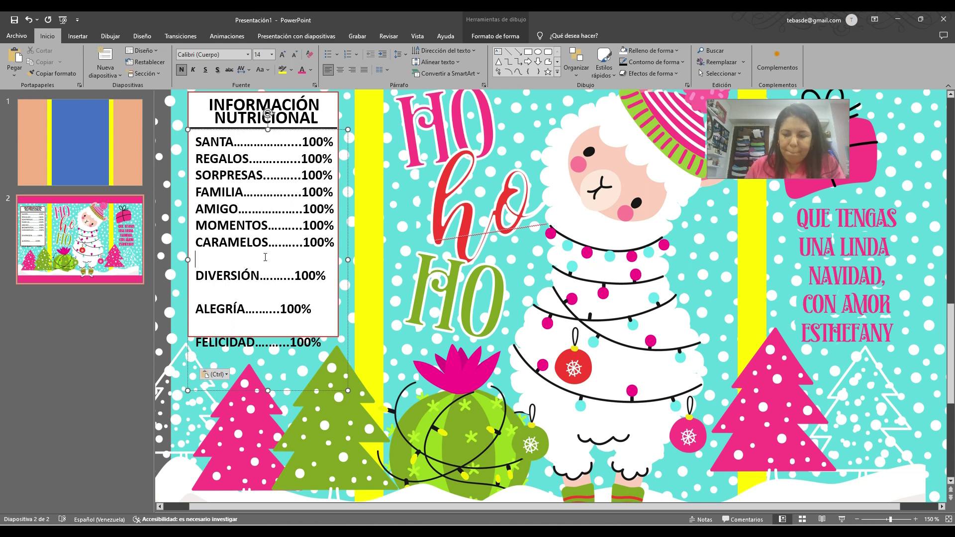
# Step: Remove the blank lines between the CARAMELOS, DIVERSIÓN, ALEGRÍA and FELICIDAD rows
pyautogui.press('Delete')
pyautogui.press('Delete')
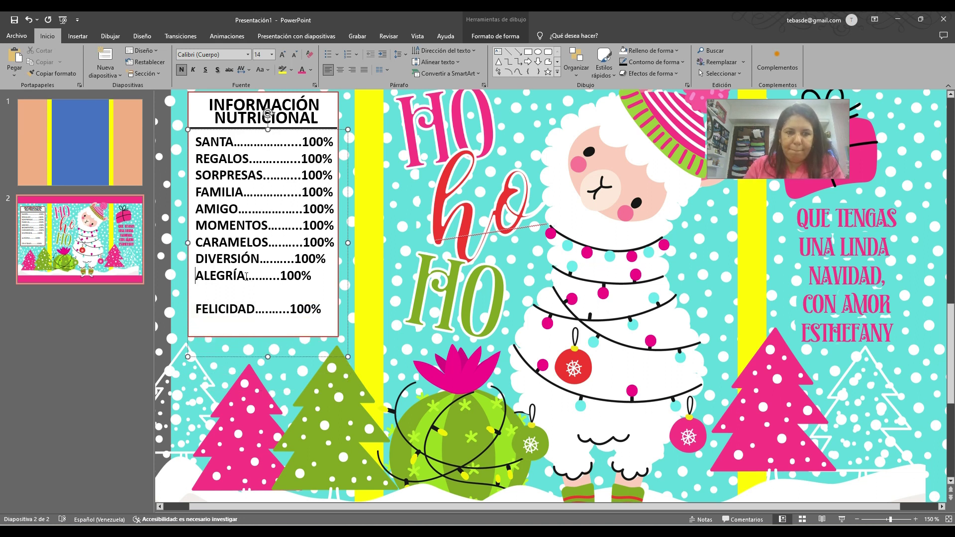
pyautogui.press('Delete')
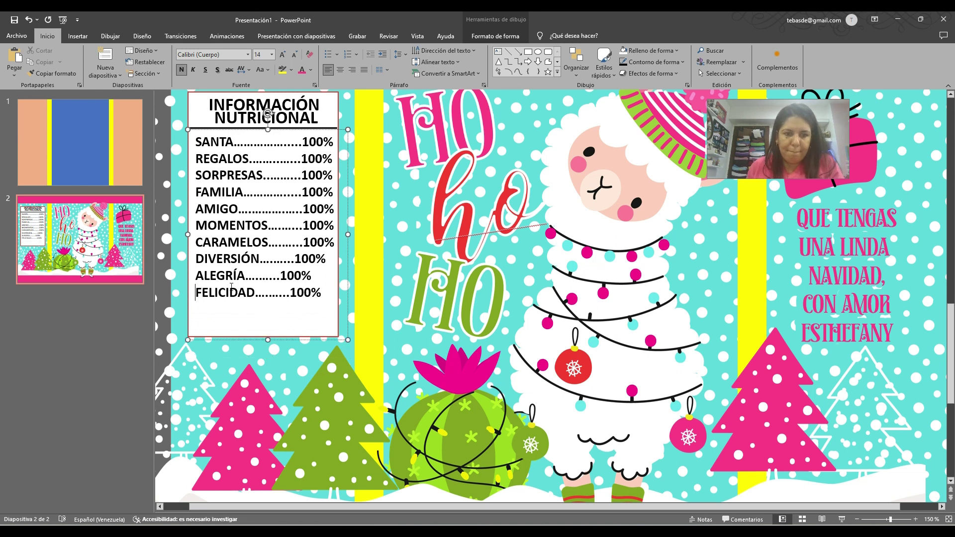
# Step: Add dots to the DIVERSIÓN, ALEGRÍA and FELICIDAD leaders so their 100% values align with the rows above
pyautogui.write('..')
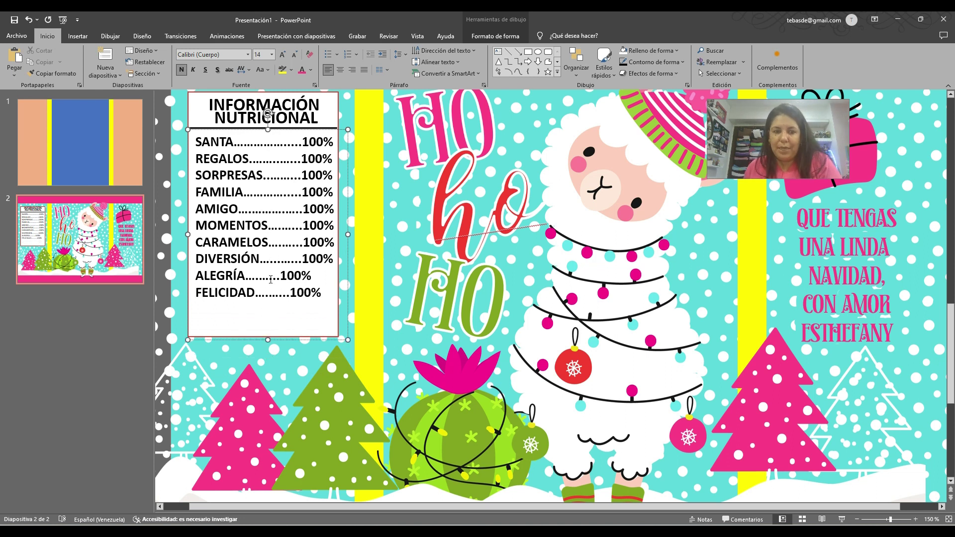
pyautogui.write('.....')
pyautogui.click(265, 293)
pyautogui.write('....')
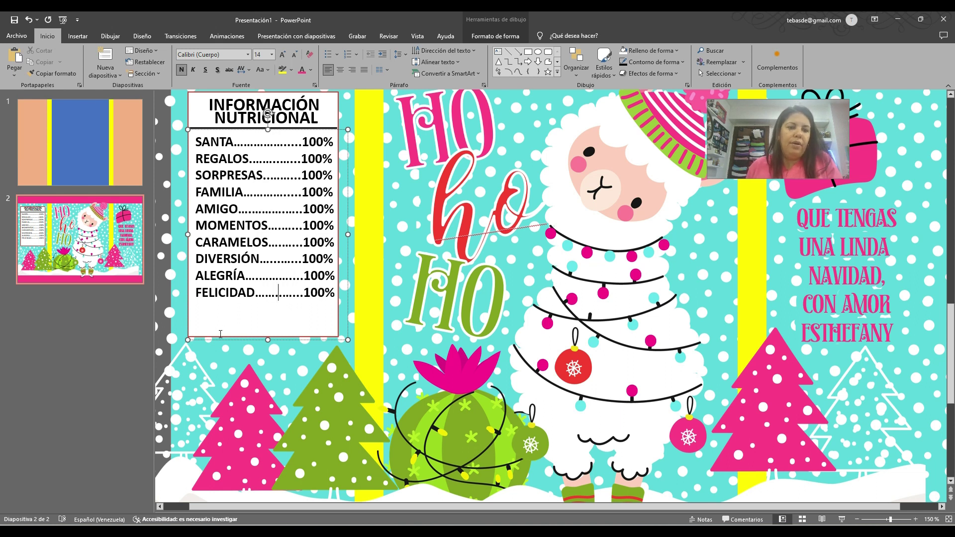
# Step: Shorten the white nutrition panel to end just below the FELICIDAD row and place a candy cane beneath it
pyautogui.click(270, 341)
pyautogui.click(267, 326)
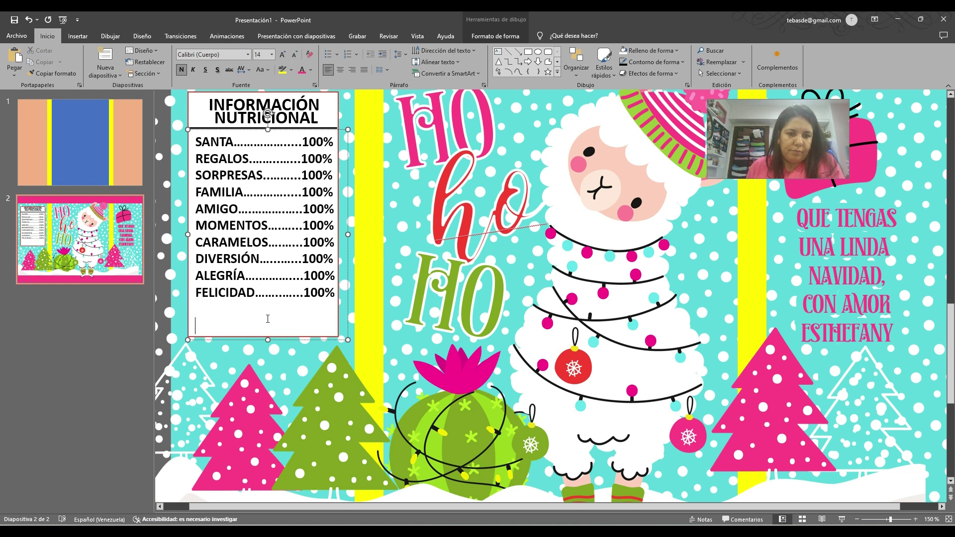
pyautogui.click(257, 340)
pyautogui.click(257, 338)
# Step: Duplicate the candy cane beside the uppermost HO lettering and again at the slide's edge next to the Christmas message
pyautogui.moveTo(259, 337); pyautogui.dragTo(538, 134)
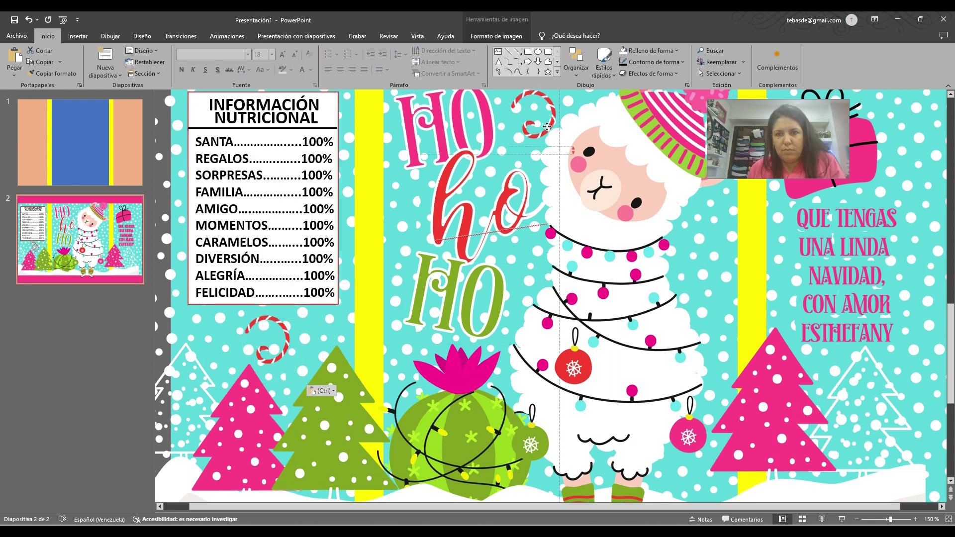
pyautogui.scroll(1, 551, 163)
pyautogui.scroll(1, 552, 163)
pyautogui.keyDown('ctrl'); pyautogui.moveTo(538, 174); pyautogui.dragTo(940, 286); pyautogui.keyUp('ctrl')
pyautogui.keyDown('ctrl'); pyautogui.scroll(-4, 573, 277); pyautogui.keyUp('ctrl')
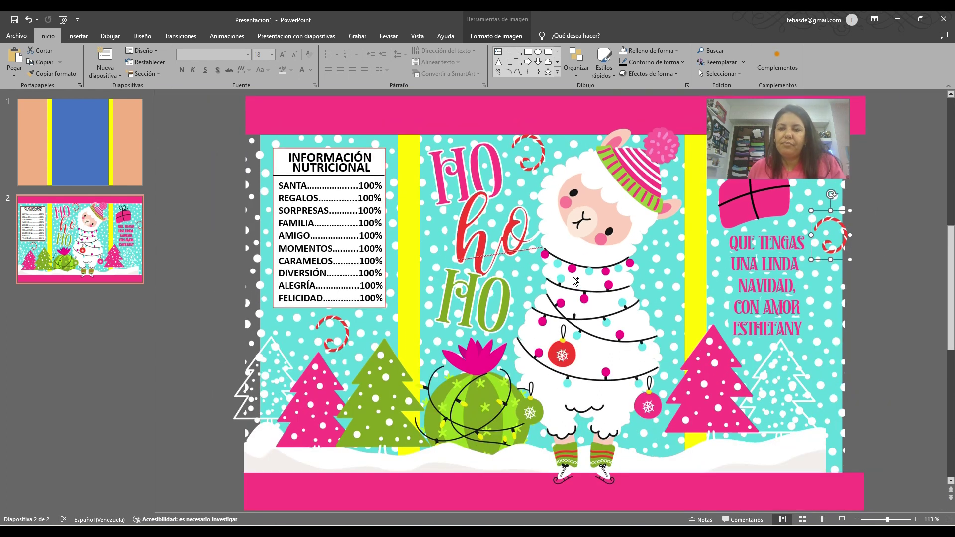
pyautogui.keyDown('ctrl'); pyautogui.scroll(-1, 536, 270); pyautogui.keyUp('ctrl')
pyautogui.moveTo(796, 130); pyautogui.dragTo(806, 97)
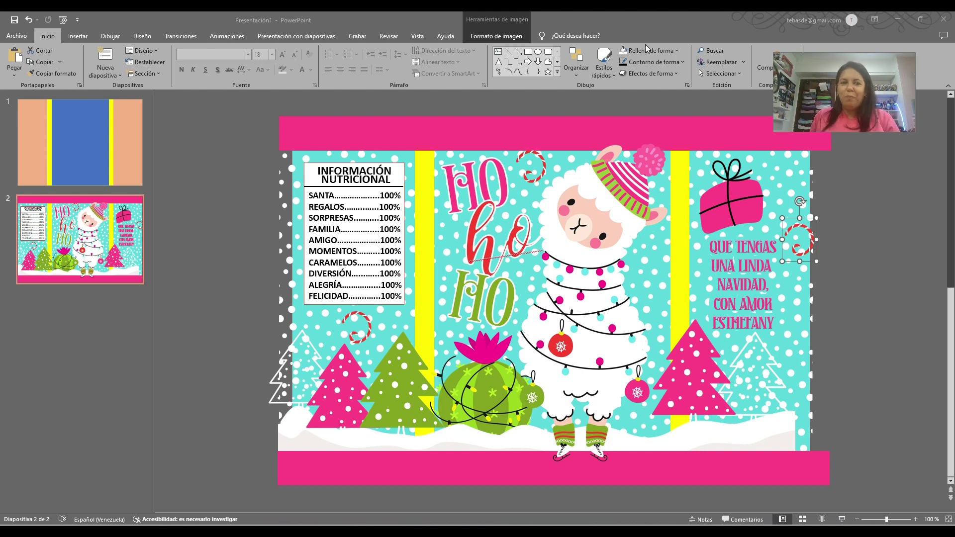
pyautogui.click(107, 220)
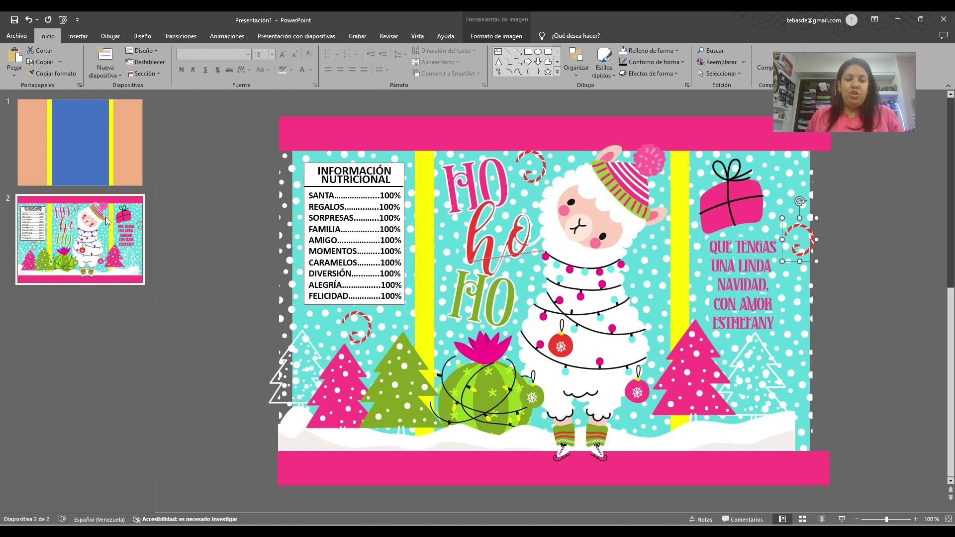
pyautogui.hotkey('ctrl', 'v')
pyautogui.hotkey('ctrl', 'z')
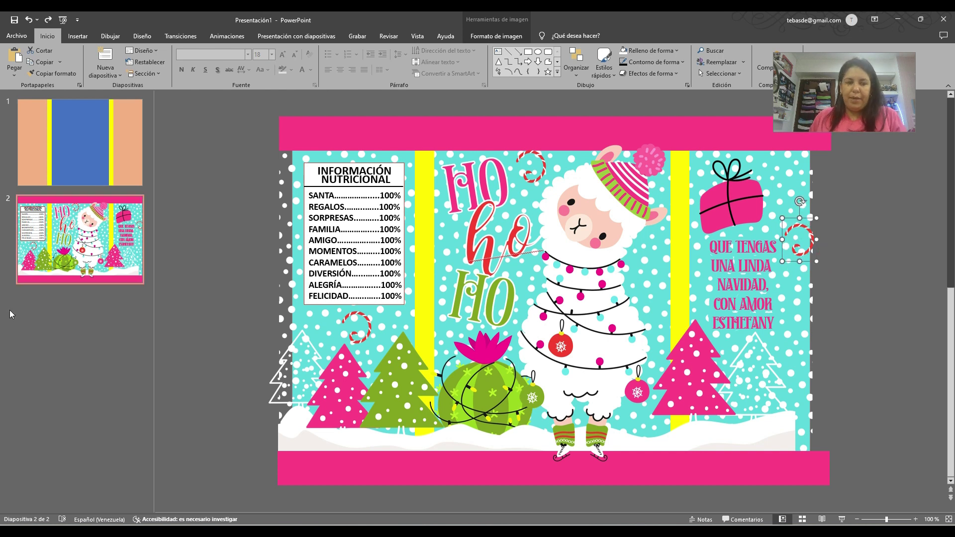
# Step: Duplicate slide 2, the finished llama design, as a new slide 3
pyautogui.click(75, 248)
pyautogui.hotkey('ctrl', 'c')
pyautogui.hotkey('ctrl', 'v')
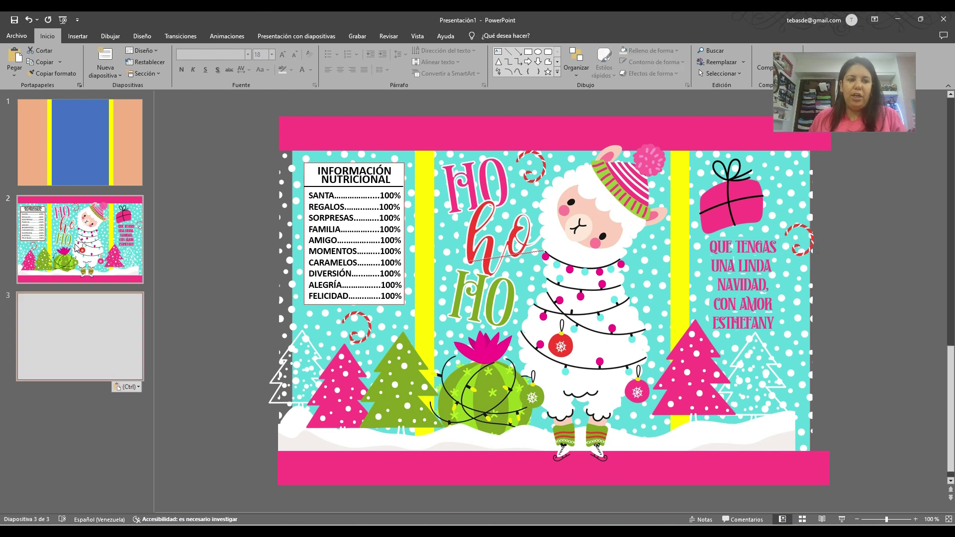
# Step: Try deleting the two yellow vertical bars from slide 2
pyautogui.click(76, 248)
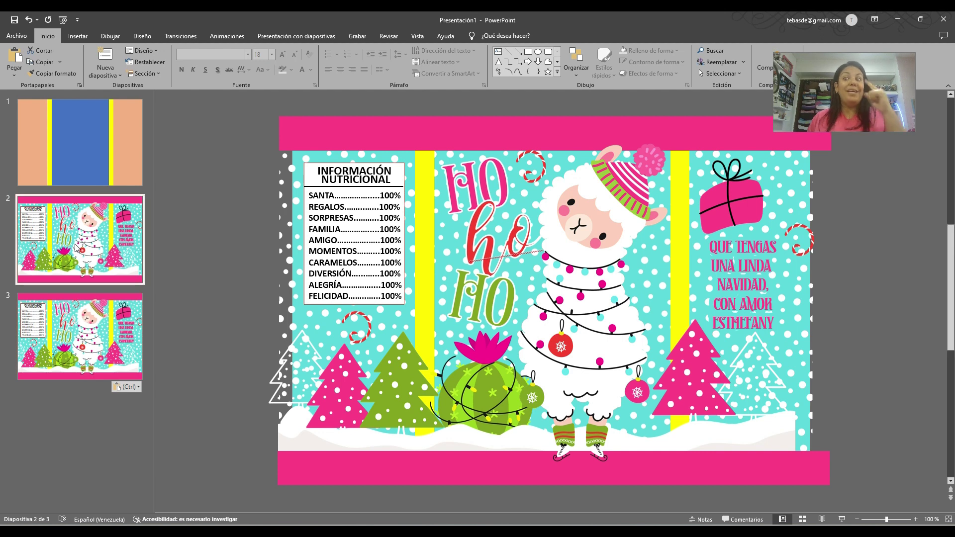
pyautogui.click(416, 200)
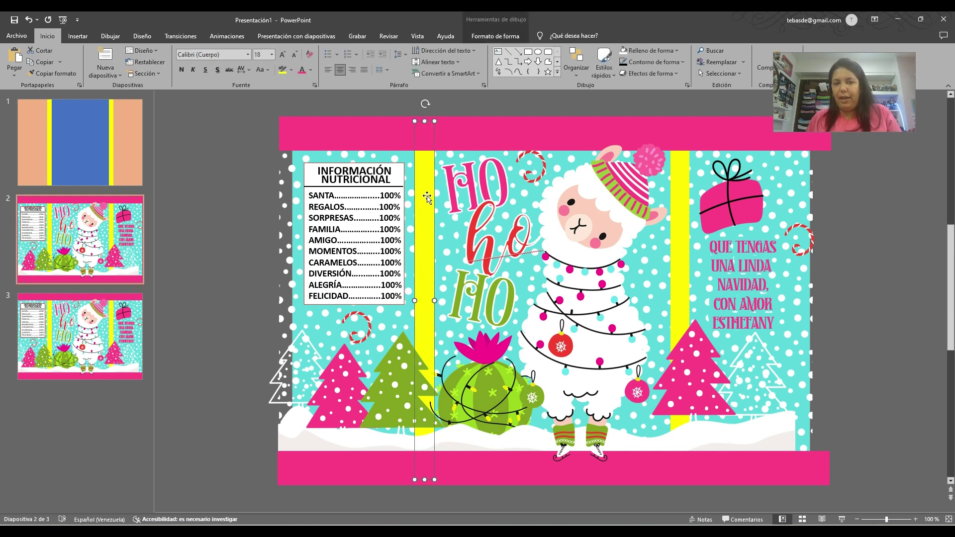
pyautogui.keyDown('shift'); pyautogui.click(686, 240); pyautogui.keyUp('shift')
pyautogui.press('Delete')
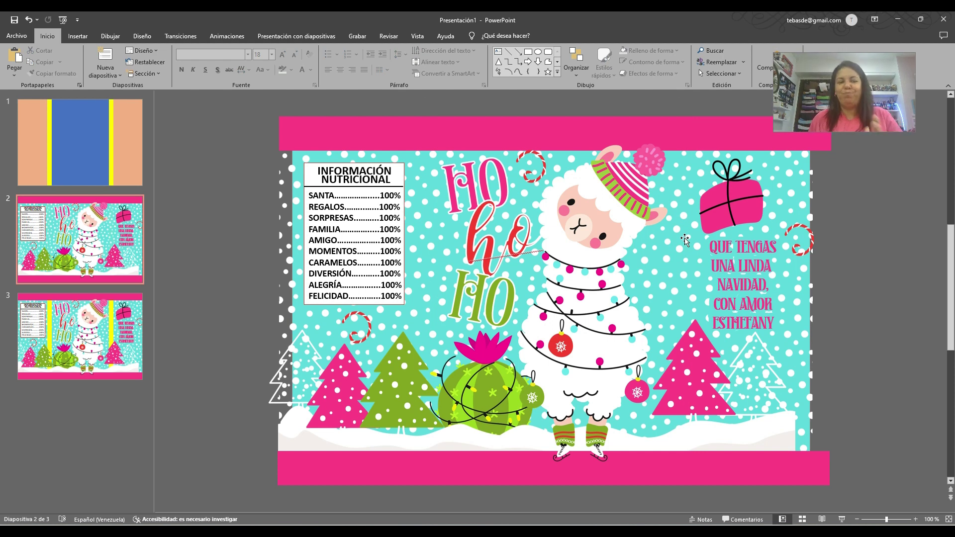
pyautogui.hotkey('ctrl', 'z')
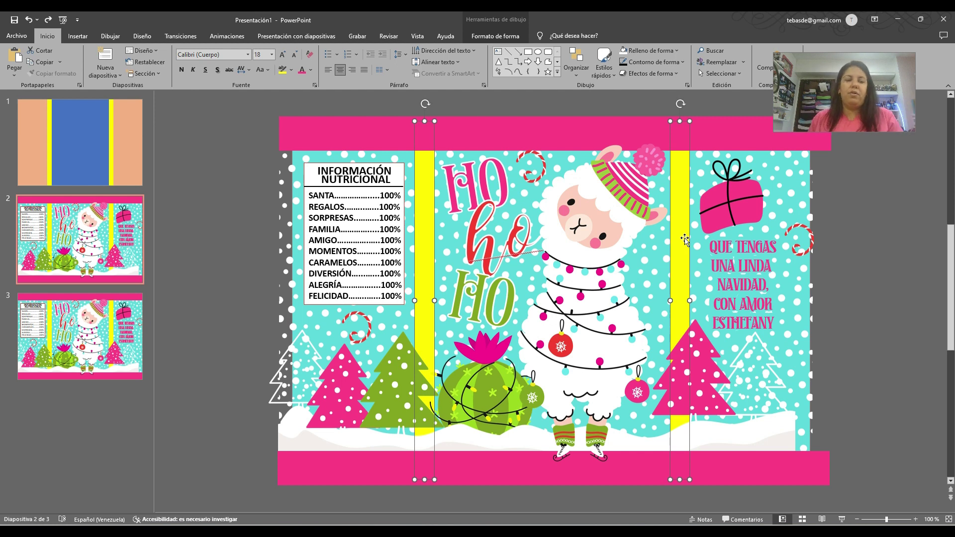
# Step: On slide 3, show the list of slide objects and select the background rectangle, Rectángulo 5
pyautogui.click(121, 353)
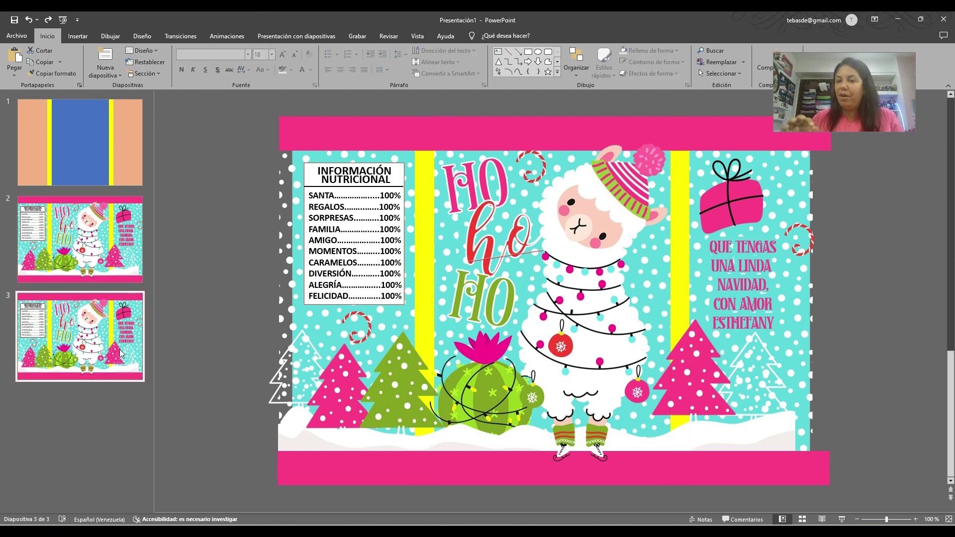
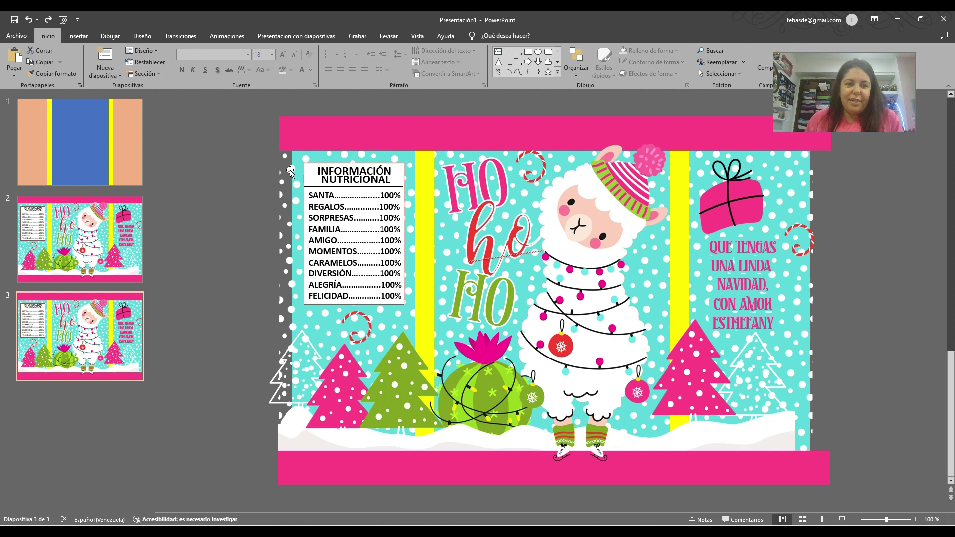
pyautogui.click(293, 206)
pyautogui.scroll(-1, 293, 200)
pyautogui.click(292, 200)
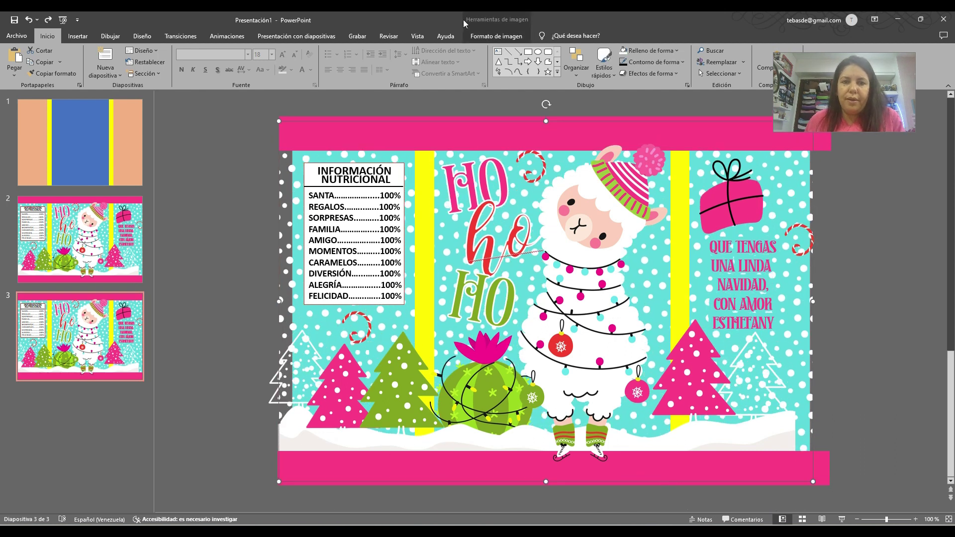
pyautogui.click(495, 35)
pyautogui.moveTo(913, 87); pyautogui.dragTo(293, 107)
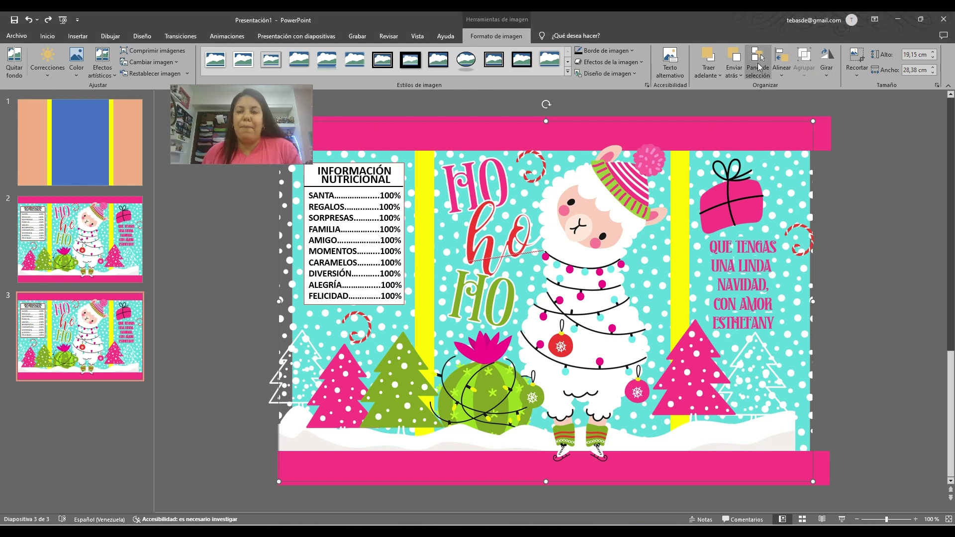
pyautogui.click(761, 68)
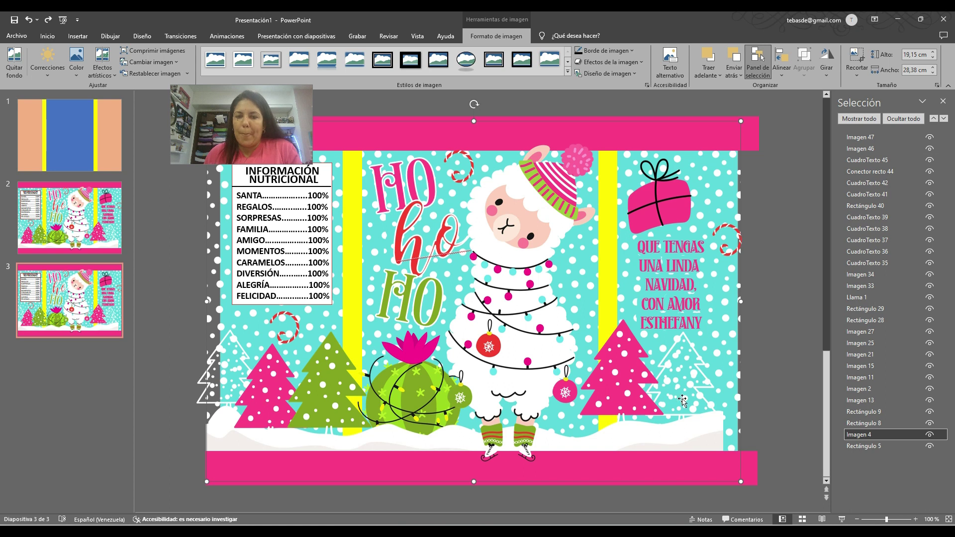
pyautogui.click(864, 445)
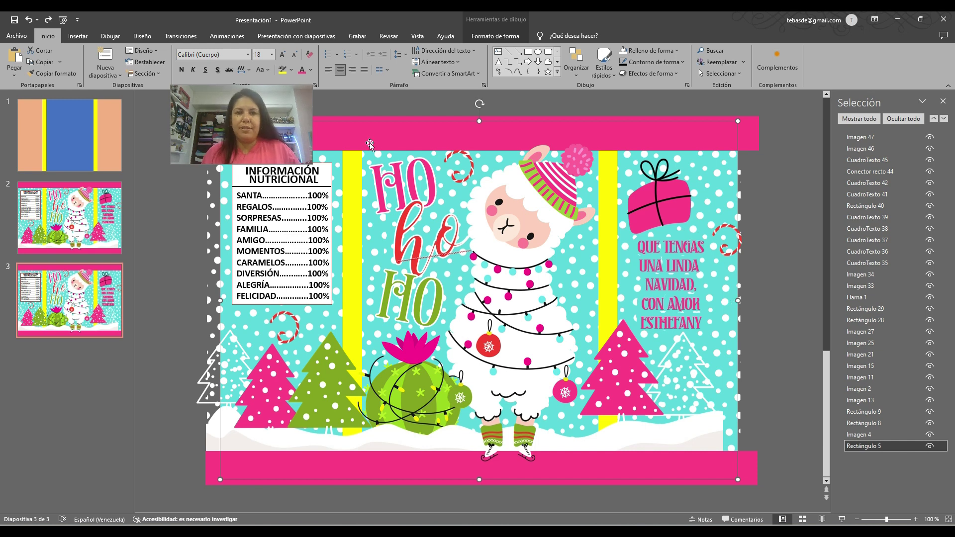
# Step: Try a custom dark blue fill, hex #00038A, on the background rectangle of slide 3
pyautogui.click(494, 38)
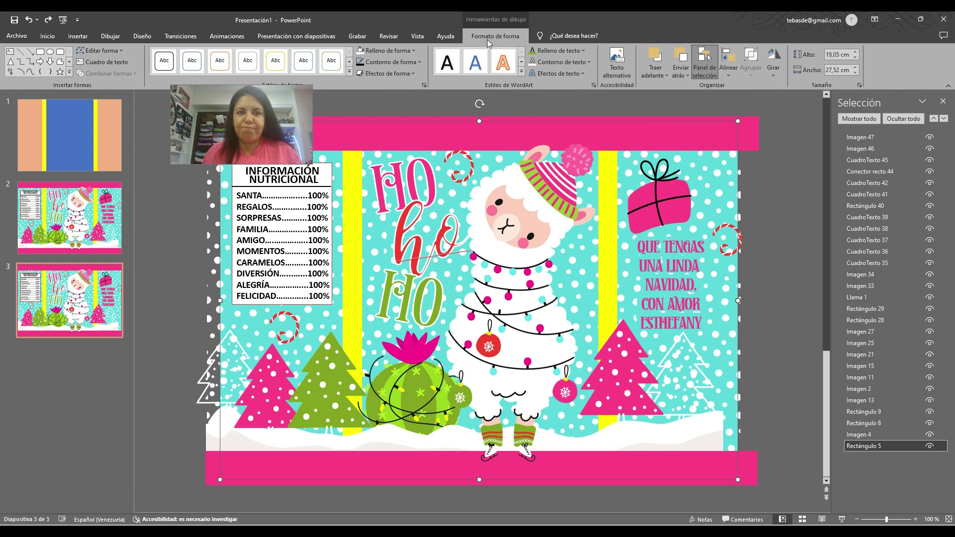
pyautogui.click(415, 52)
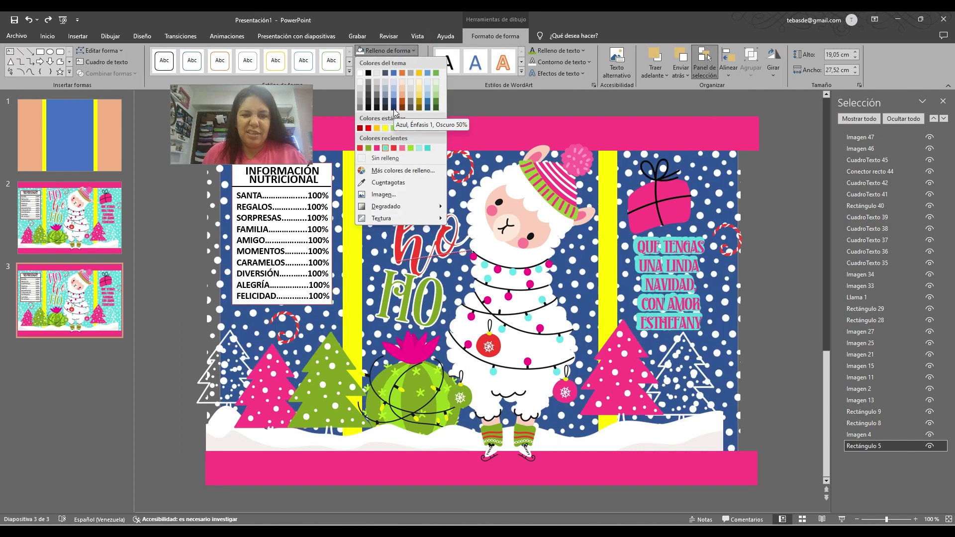
pyautogui.click(400, 171)
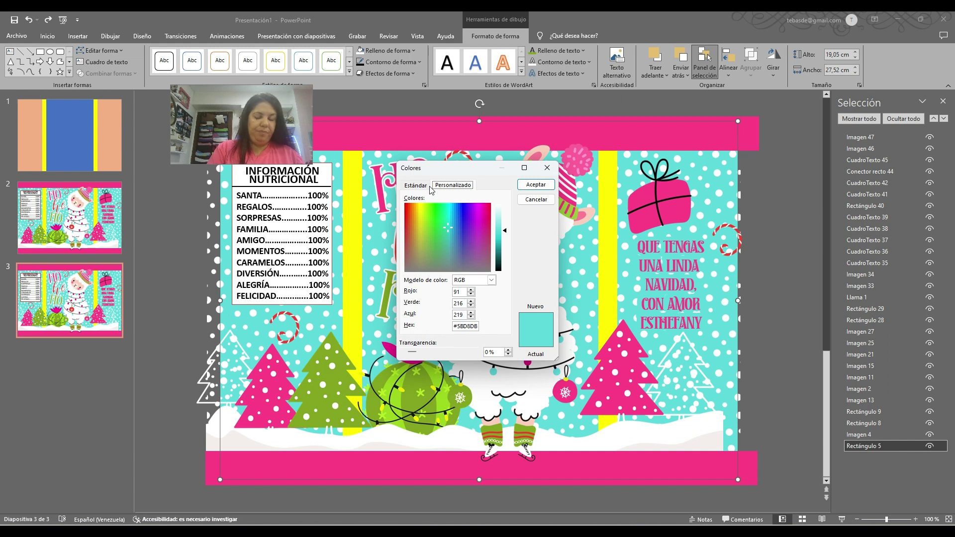
pyautogui.moveTo(457, 230); pyautogui.dragTo(466, 210)
pyautogui.moveTo(461, 204); pyautogui.dragTo(462, 202)
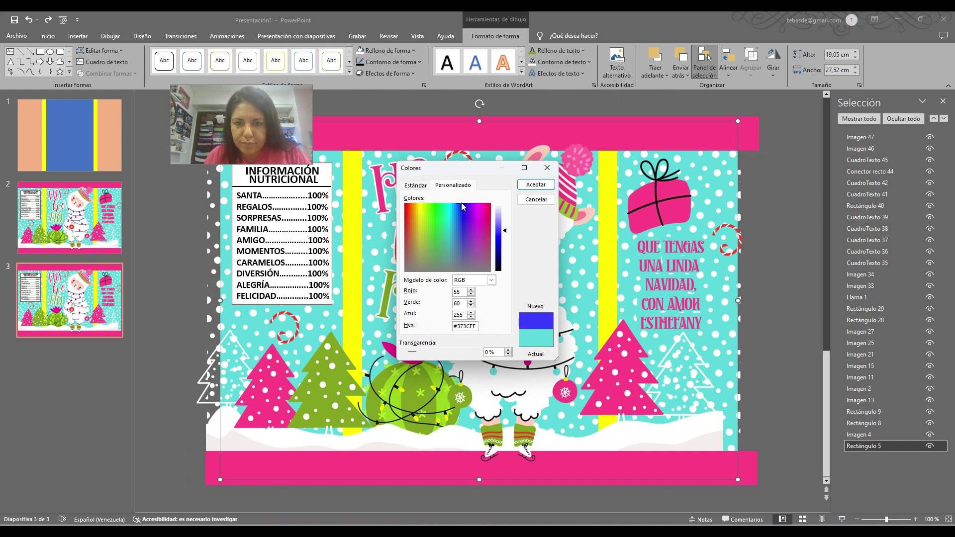
pyautogui.moveTo(505, 232); pyautogui.dragTo(506, 252)
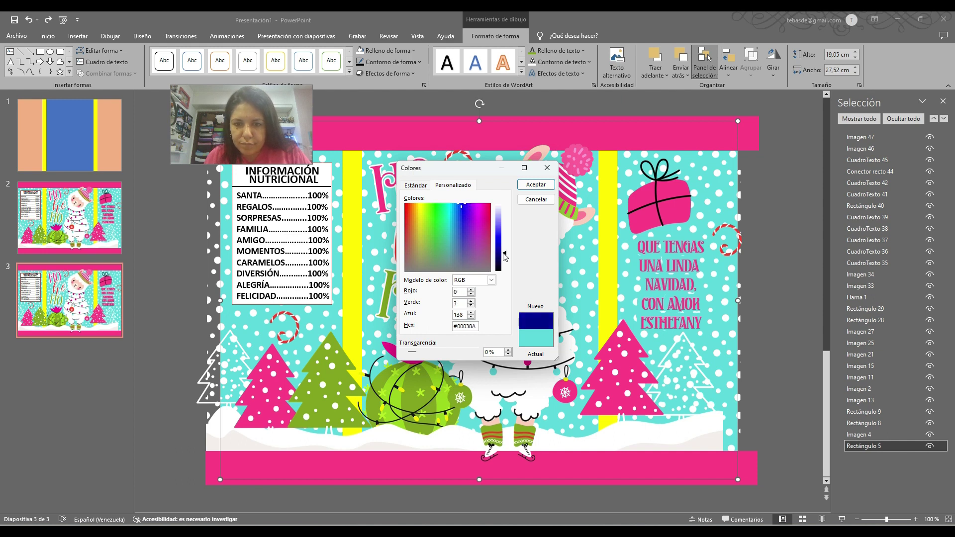
pyautogui.click(536, 184)
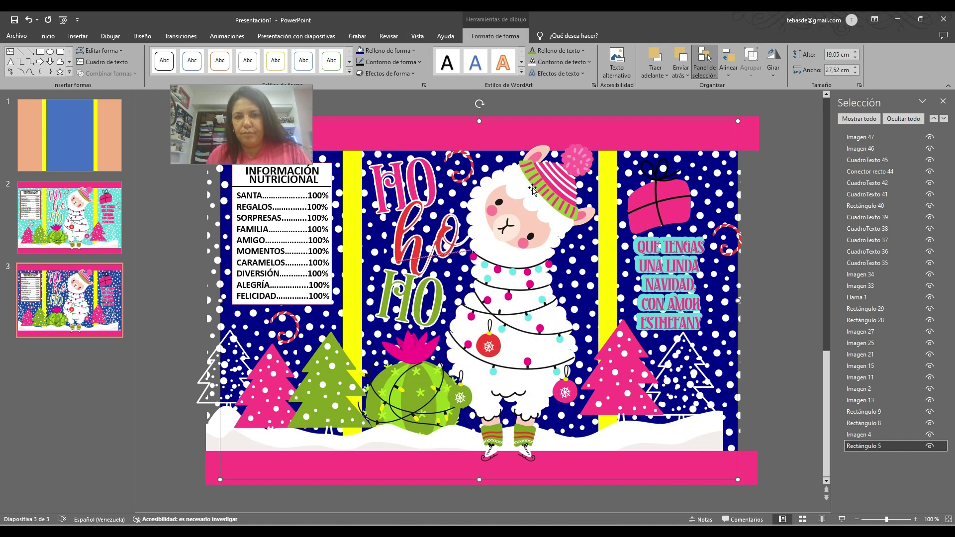
pyautogui.click(791, 211)
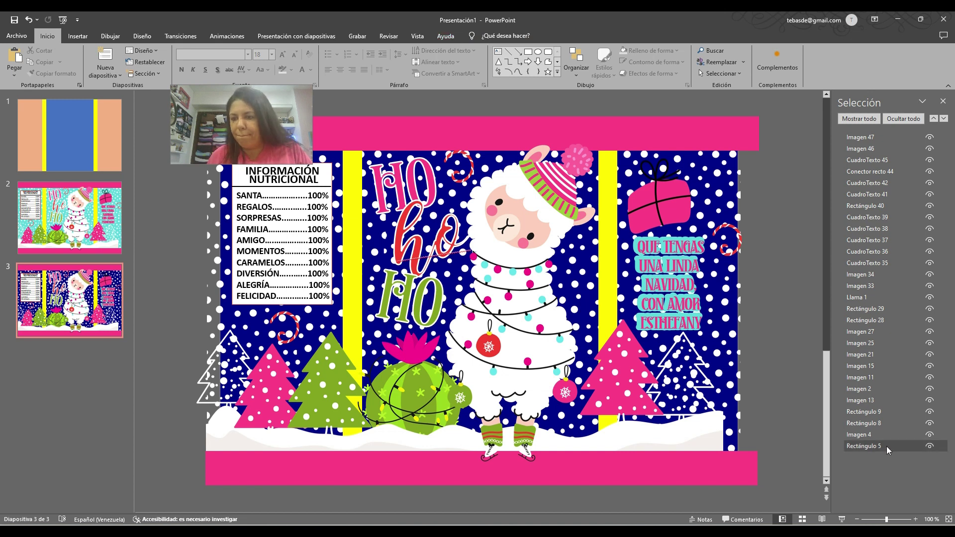
# Step: Fill the background rectangle Rectángulo 5 with the theme colour Azul, Énfasis 1, Oscuro 50%
pyautogui.click(866, 446)
pyautogui.click(384, 50)
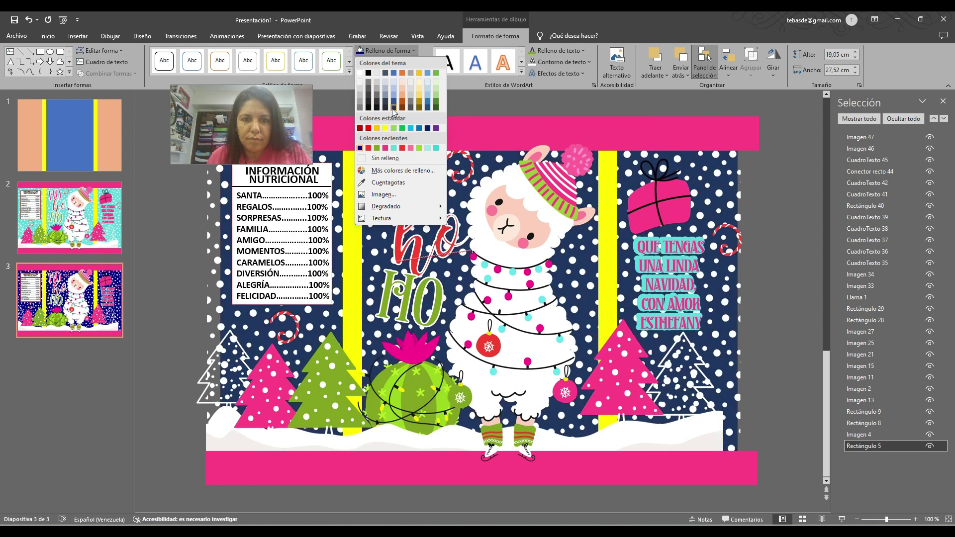
pyautogui.click(392, 108)
pyautogui.click(781, 158)
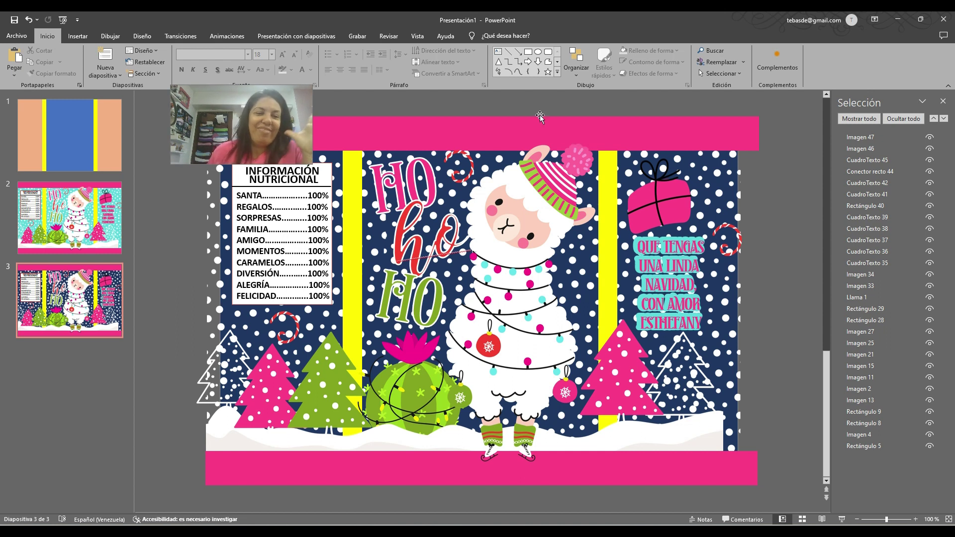
# Step: Duplicate slide 3 as slide 4, and delete the copy's llama, cactus, gift, and the trees and candy cane around the Christmas message
pyautogui.click(112, 298)
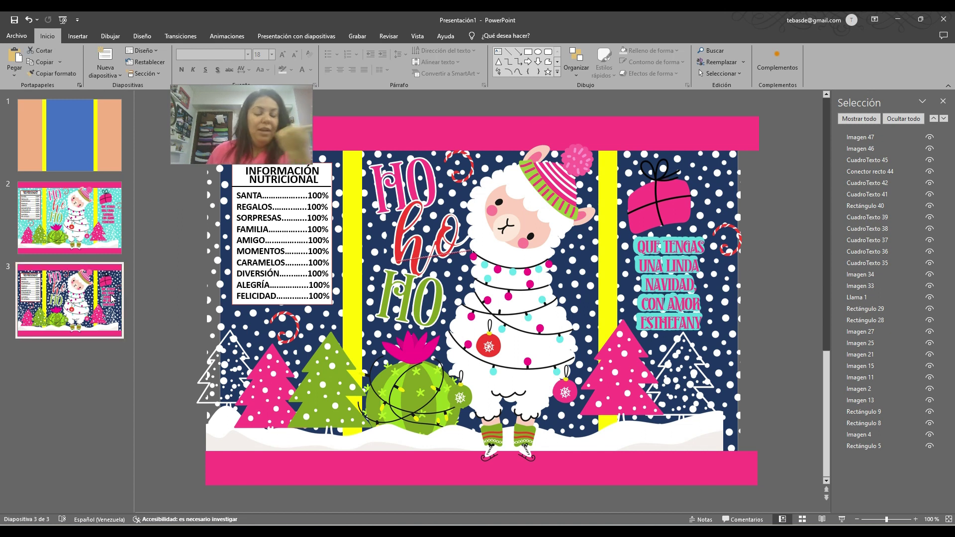
pyautogui.hotkey('ctrl', 'v')
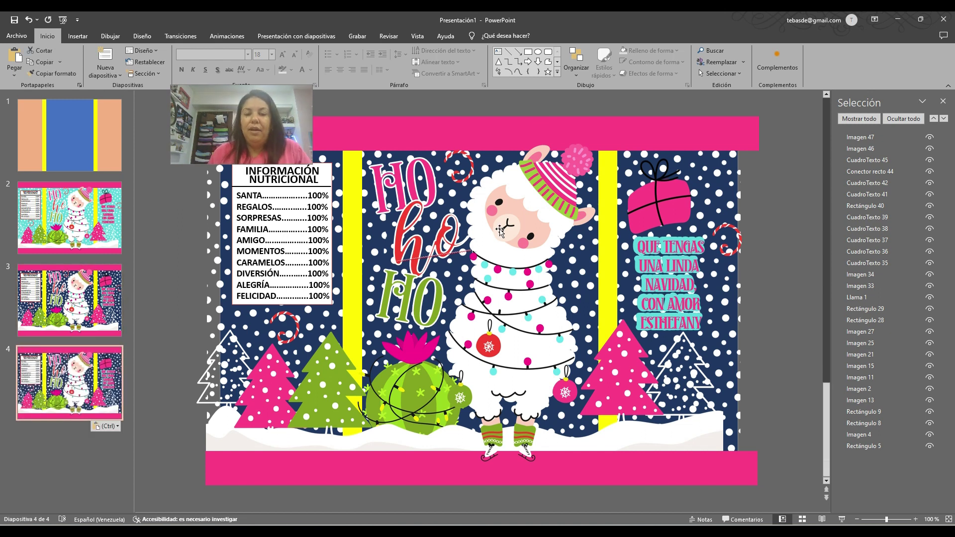
pyautogui.click(500, 230)
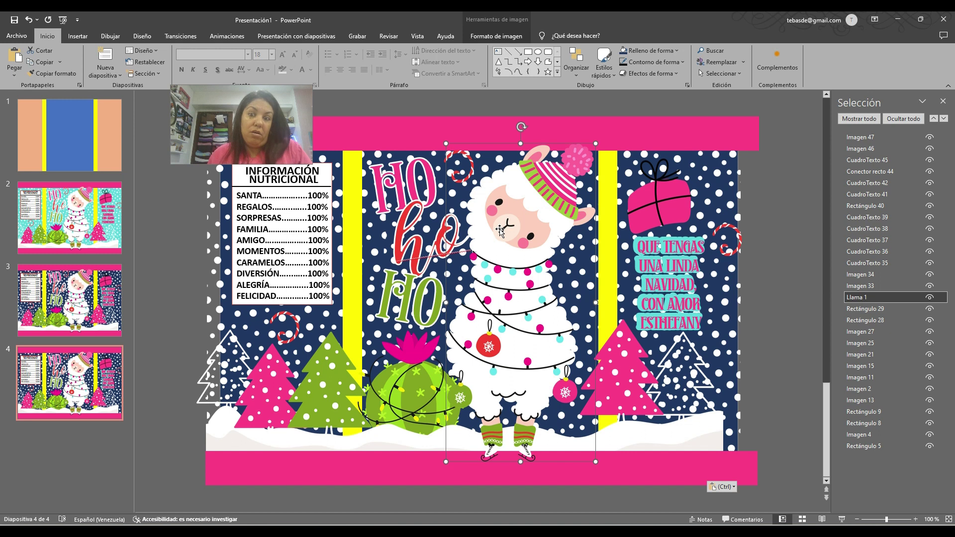
pyautogui.keyDown('shift'); pyautogui.click(621, 382); pyautogui.keyUp('shift')
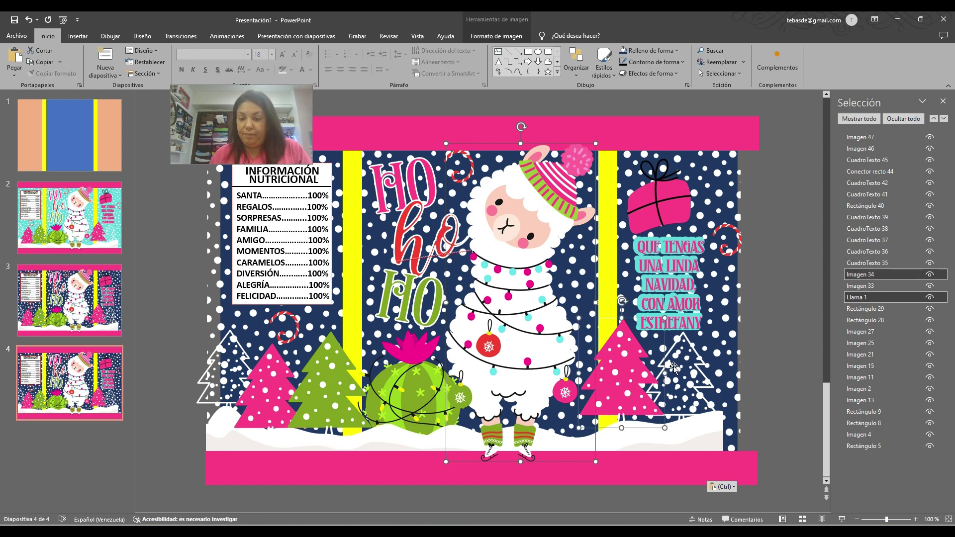
pyautogui.keyDown('shift'); pyautogui.click(673, 349); pyautogui.keyUp('shift')
pyautogui.keyDown('shift'); pyautogui.click(667, 196); pyautogui.keyUp('shift')
pyautogui.keyDown('shift'); pyautogui.click(732, 230); pyautogui.keyUp('shift')
pyautogui.press('Delete')
pyautogui.click(408, 388)
pyautogui.press('Delete')
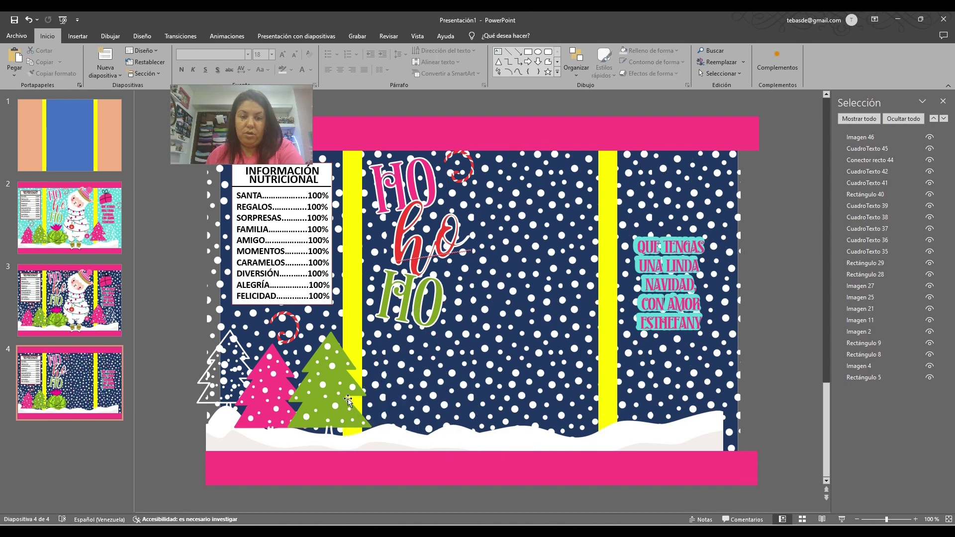
# Step: Delete the three trees below the nutrition list and the two remaining candy canes from slide 4
pyautogui.click(326, 383)
pyautogui.press('Delete')
pyautogui.click(282, 385)
pyautogui.press('Delete')
pyautogui.click(246, 358)
pyautogui.press('Delete')
pyautogui.click(288, 334)
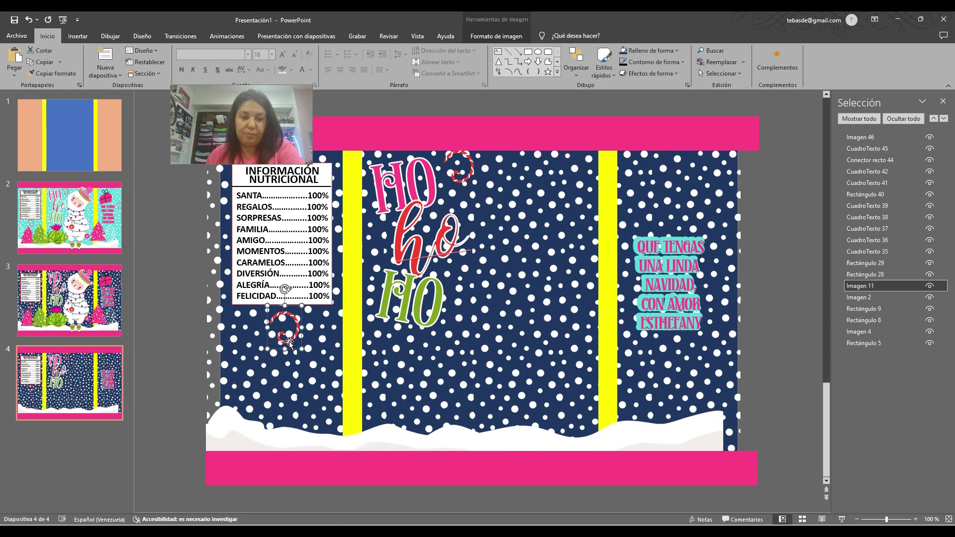
pyautogui.press('Delete')
pyautogui.click(464, 179)
pyautogui.press('Delete')
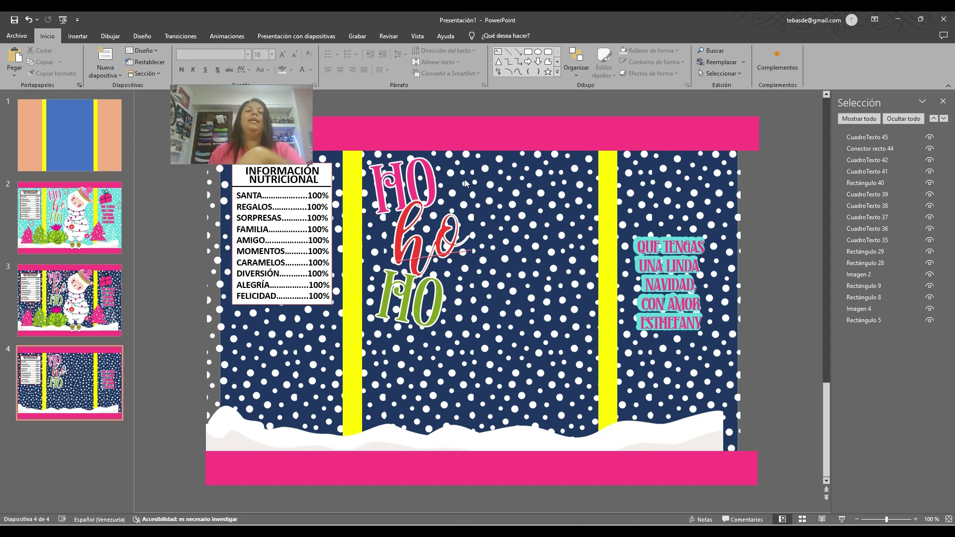
# Step: Insert the pictures navidad_chipbag12, 13, 14, 15, 17, 36, 37 and 38 from the Chip Bag folder into slide 4
pyautogui.click(77, 36)
pyautogui.click(90, 59)
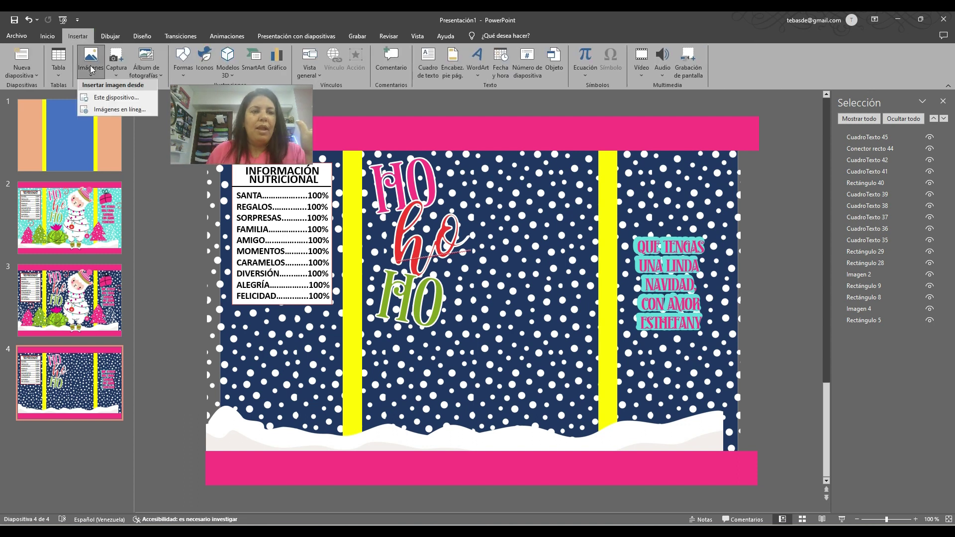
pyautogui.click(105, 99)
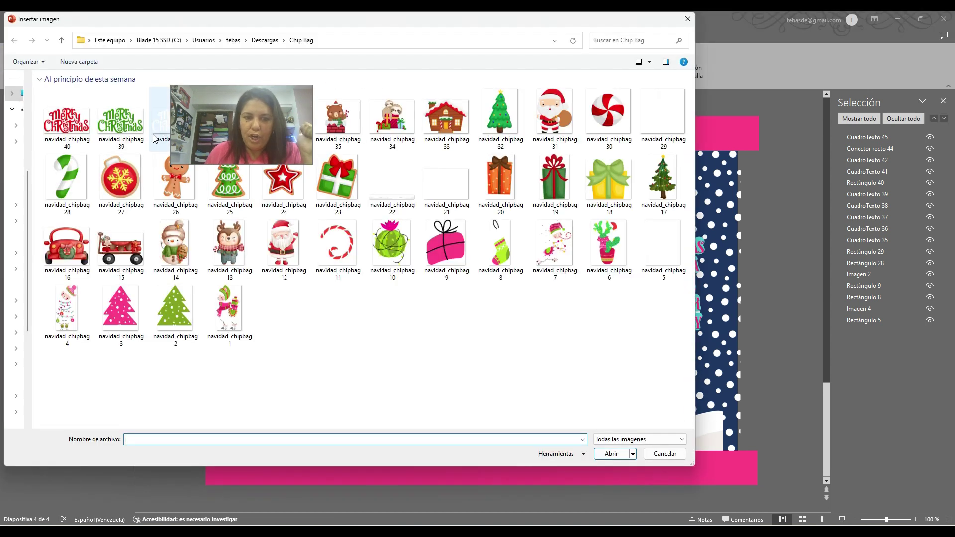
pyautogui.click(263, 251)
pyautogui.keyDown('ctrl'); pyautogui.click(230, 246); pyautogui.keyUp('ctrl')
pyautogui.keyDown('ctrl'); pyautogui.click(176, 250); pyautogui.keyUp('ctrl')
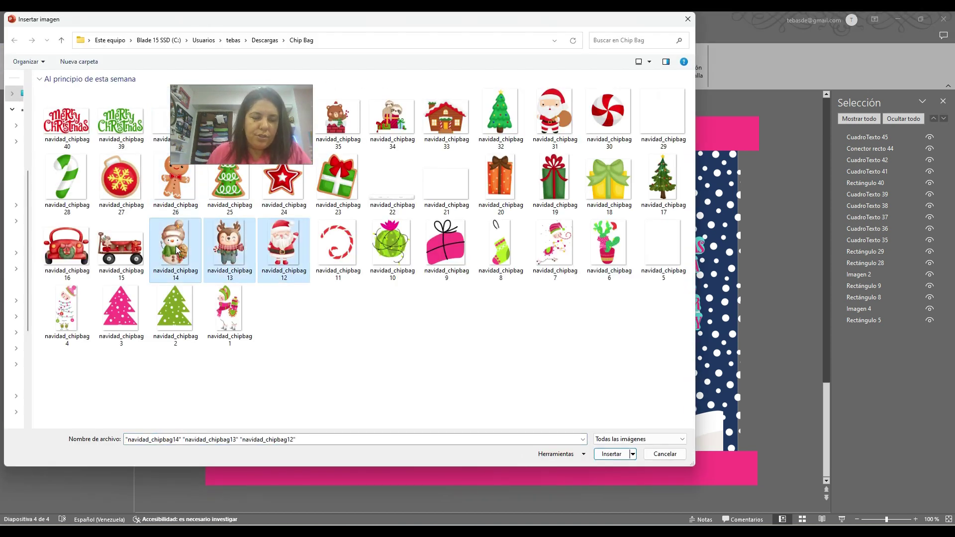
pyautogui.keyDown('ctrl'); pyautogui.click(125, 257); pyautogui.keyUp('ctrl')
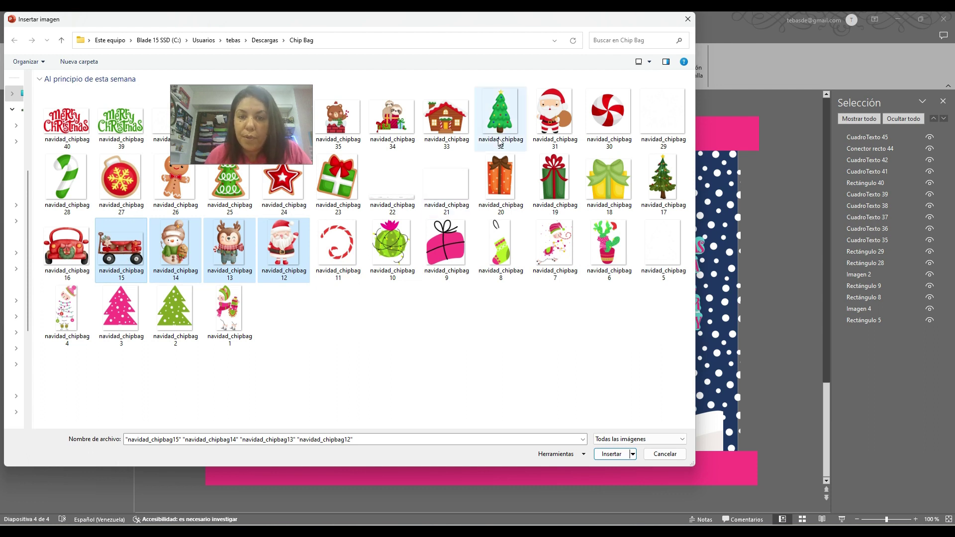
pyautogui.moveTo(411, 26); pyautogui.dragTo(521, 126)
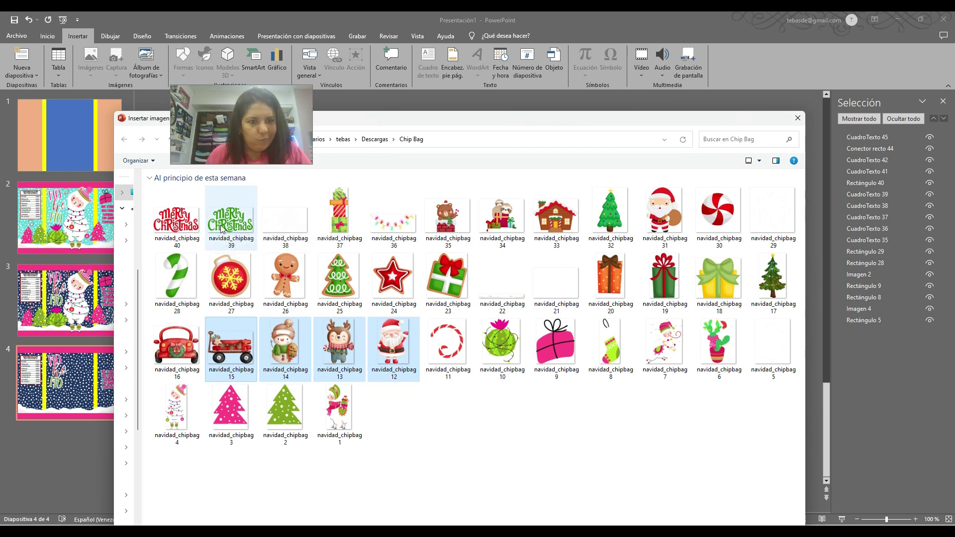
pyautogui.keyDown('ctrl'); pyautogui.click(286, 218); pyautogui.keyUp('ctrl')
pyautogui.keyDown('ctrl'); pyautogui.click(343, 222); pyautogui.keyUp('ctrl')
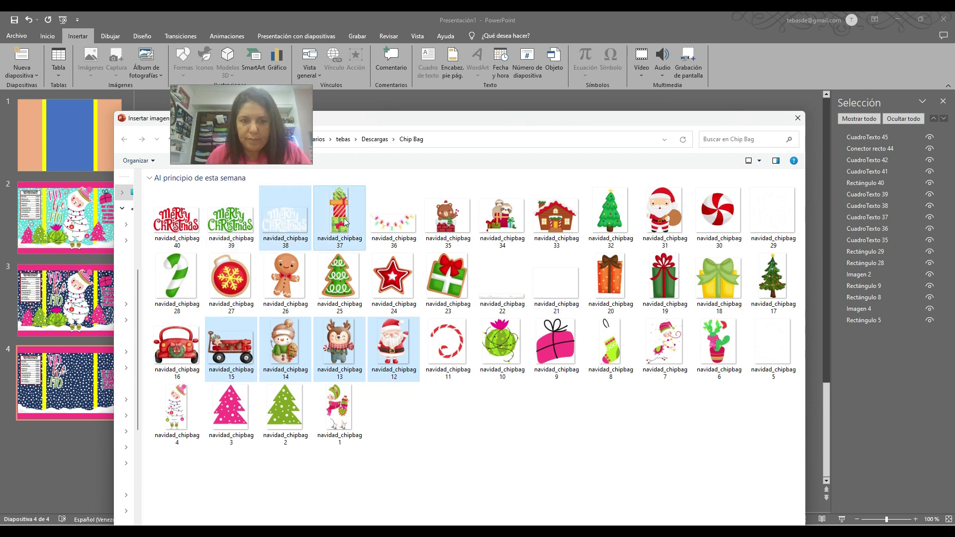
pyautogui.keyDown('ctrl'); pyautogui.click(409, 232); pyautogui.keyUp('ctrl')
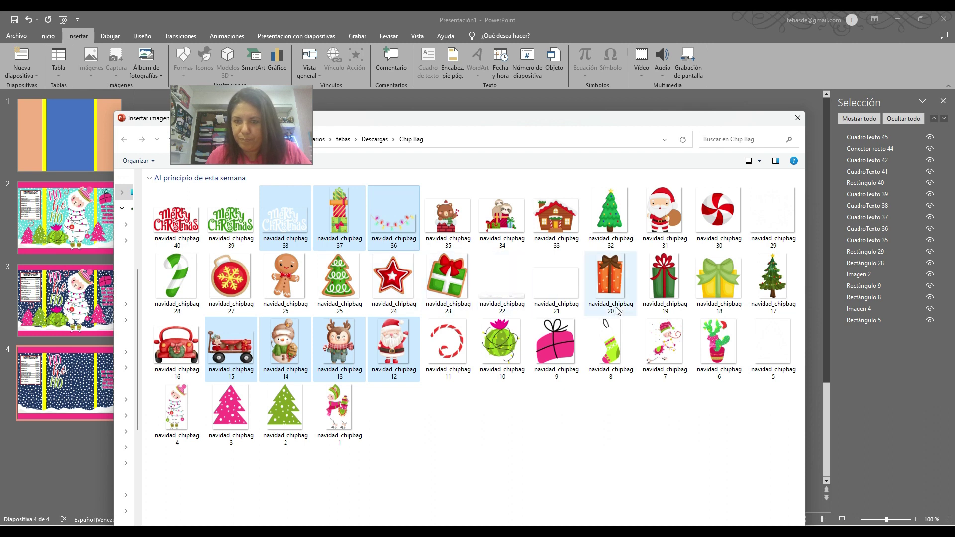
pyautogui.keyDown('ctrl'); pyautogui.click(621, 260); pyautogui.keyUp('ctrl')
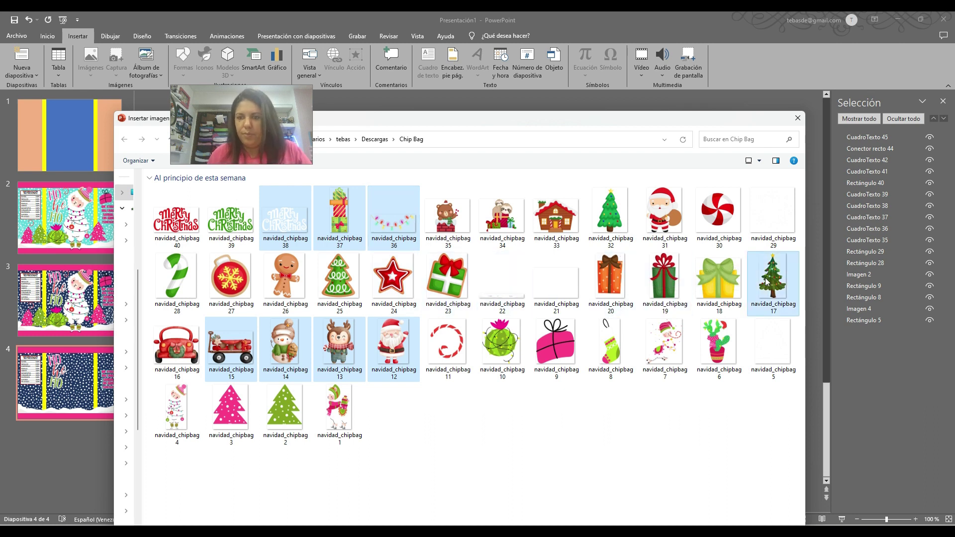
pyautogui.press('Return')
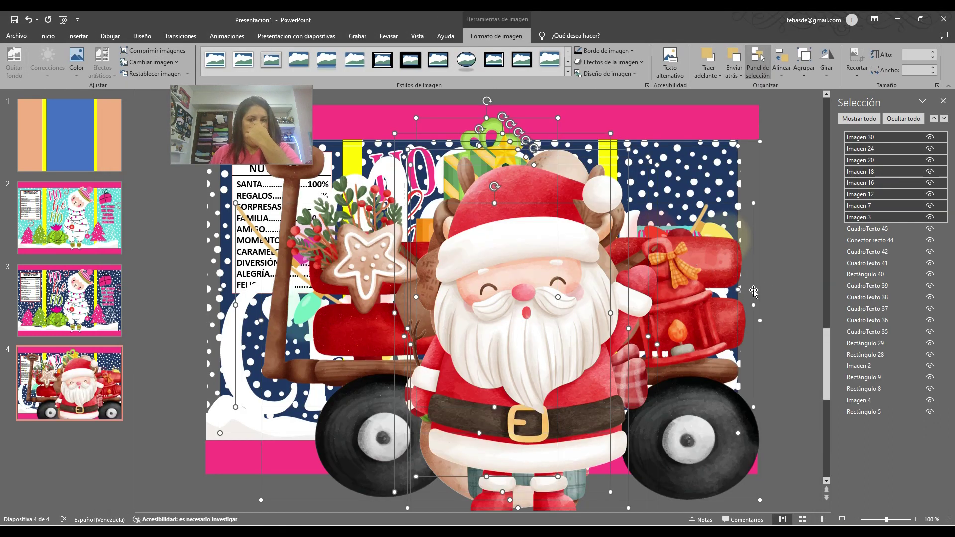
# Step: Close the list of slide objects and move the inserted pictures together off the slide into the empty area beside it
pyautogui.scroll(-1, 667, 310)
pyautogui.keyDown('ctrl'); pyautogui.scroll(-3, 667, 309); pyautogui.keyUp('ctrl')
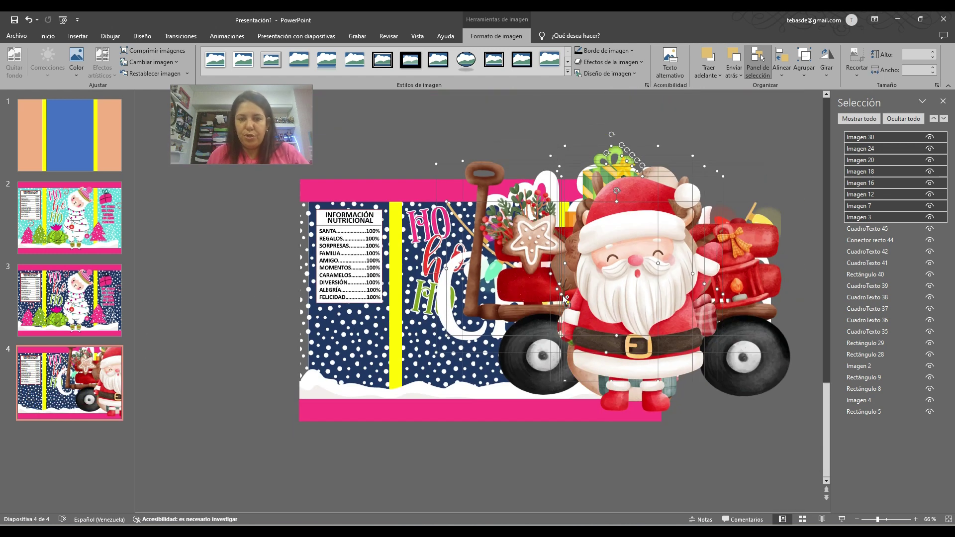
pyautogui.click(943, 101)
pyautogui.moveTo(661, 366); pyautogui.dragTo(859, 358)
# Step: Delete the three-part HO ho HO lettering from slide 4
pyautogui.click(381, 300)
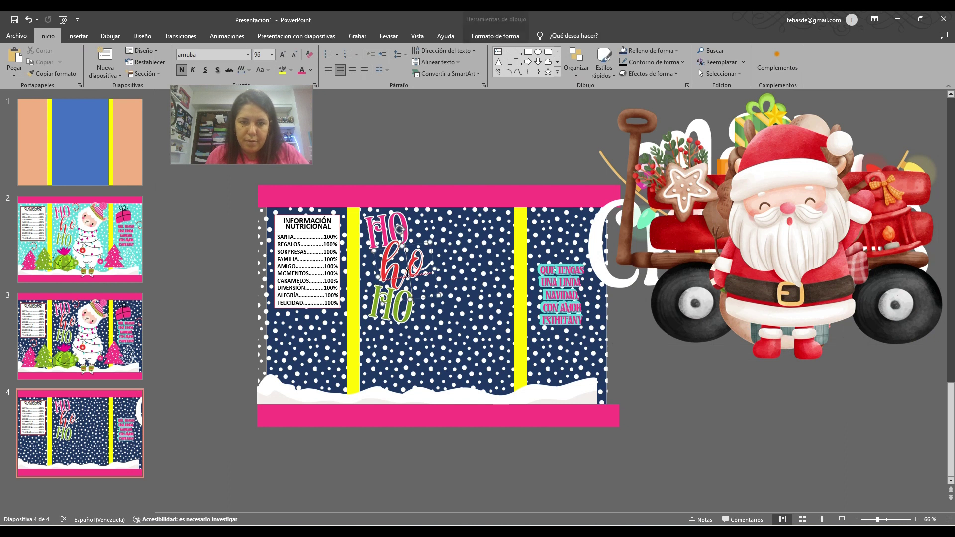
pyautogui.keyDown('shift'); pyautogui.click(382, 308); pyautogui.keyUp('shift')
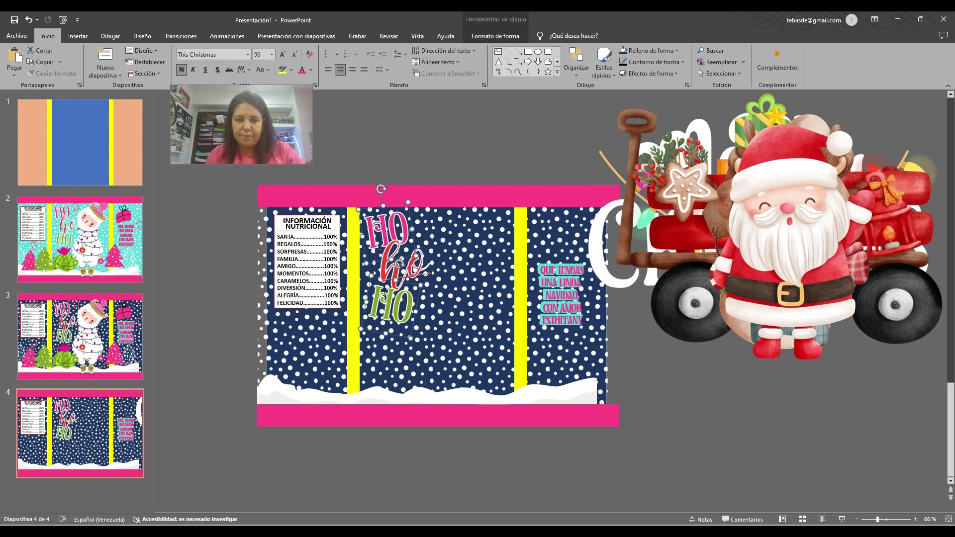
pyautogui.press('Delete')
# Step: Shrink the Santa picture, tilt it slightly, and stand it on the snow in the central panel beside the first yellow bar
pyautogui.moveTo(839, 157); pyautogui.dragTo(504, 205)
pyautogui.moveTo(540, 170); pyautogui.dragTo(463, 283)
pyautogui.click(388, 202)
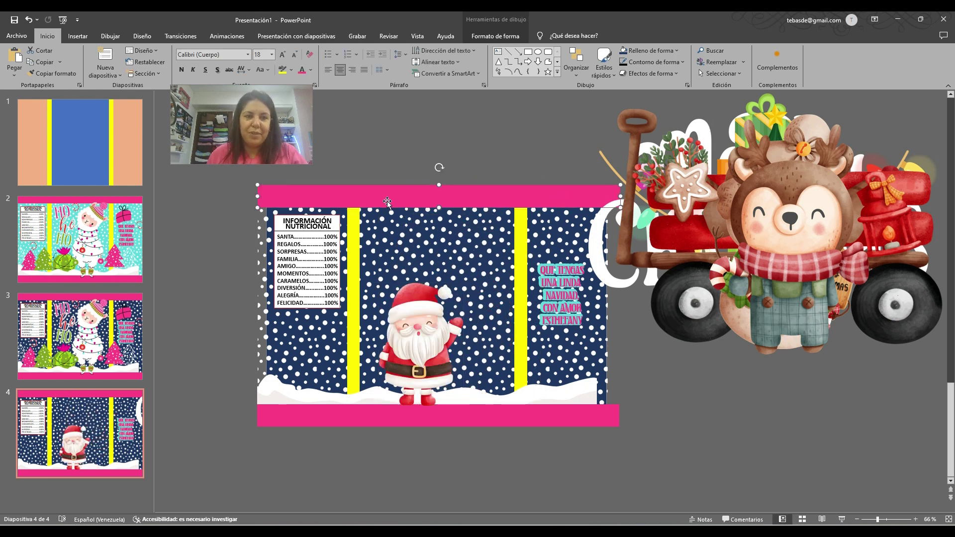
pyautogui.click(429, 337)
pyautogui.moveTo(413, 271); pyautogui.dragTo(414, 269)
pyautogui.moveTo(421, 332); pyautogui.dragTo(394, 333)
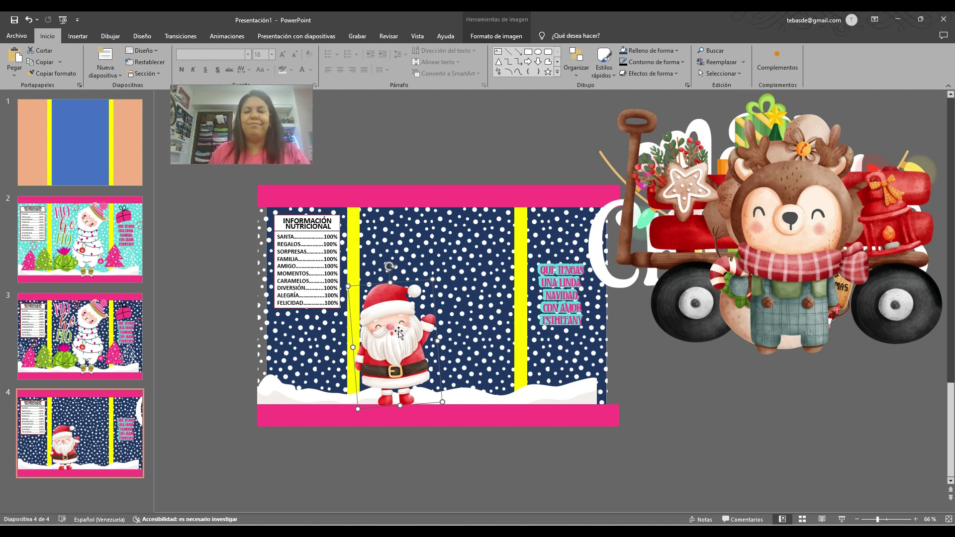
# Step: Pull the reindeer out of the picture pile, shrink it, and place it on the snow in the Christmas message panel
pyautogui.hotkey('ctrl', 'v')
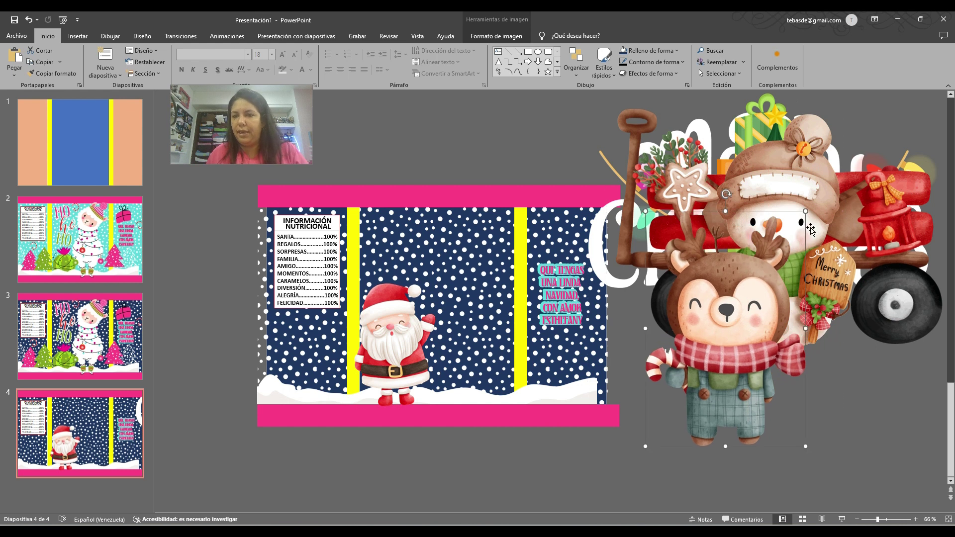
pyautogui.moveTo(806, 212); pyautogui.dragTo(739, 310)
pyautogui.moveTo(702, 395); pyautogui.dragTo(576, 354)
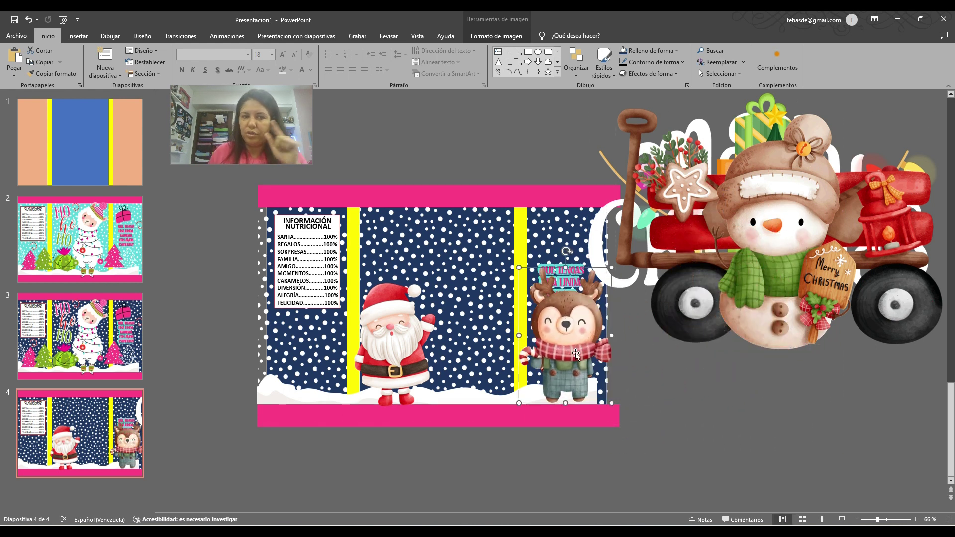
# Step: Shrink the snowman picture and place it on the snow below the nutrition list
pyautogui.moveTo(774, 208); pyautogui.dragTo(760, 325)
pyautogui.moveTo(835, 234); pyautogui.dragTo(338, 298)
pyautogui.moveTo(303, 351); pyautogui.dragTo(308, 357)
# Step: Move the reindeer down out of the message panel and pull both layers of the Christmas message off the slide
pyautogui.click(563, 321)
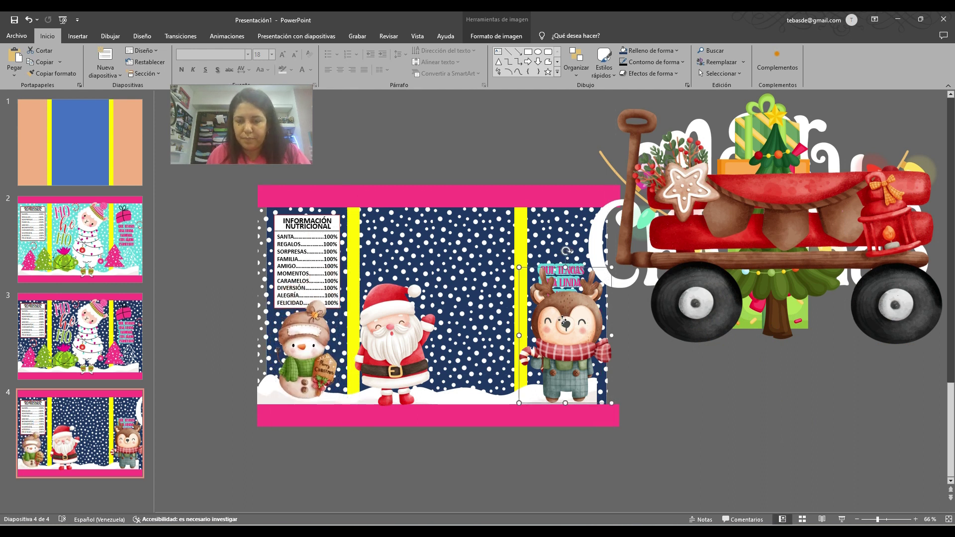
pyautogui.moveTo(563, 321); pyautogui.dragTo(576, 386)
pyautogui.click(547, 264)
pyautogui.moveTo(547, 264); pyautogui.dragTo(637, 331)
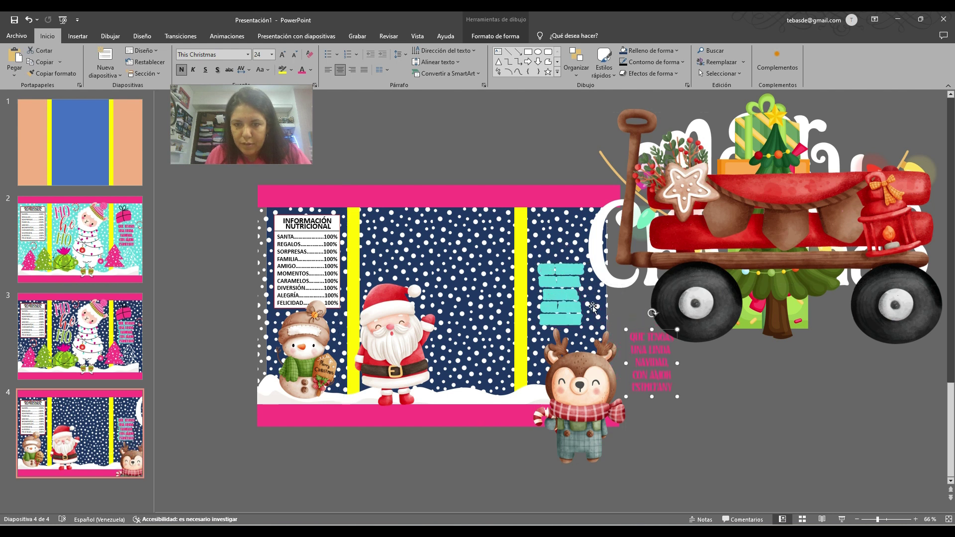
pyautogui.click(565, 291)
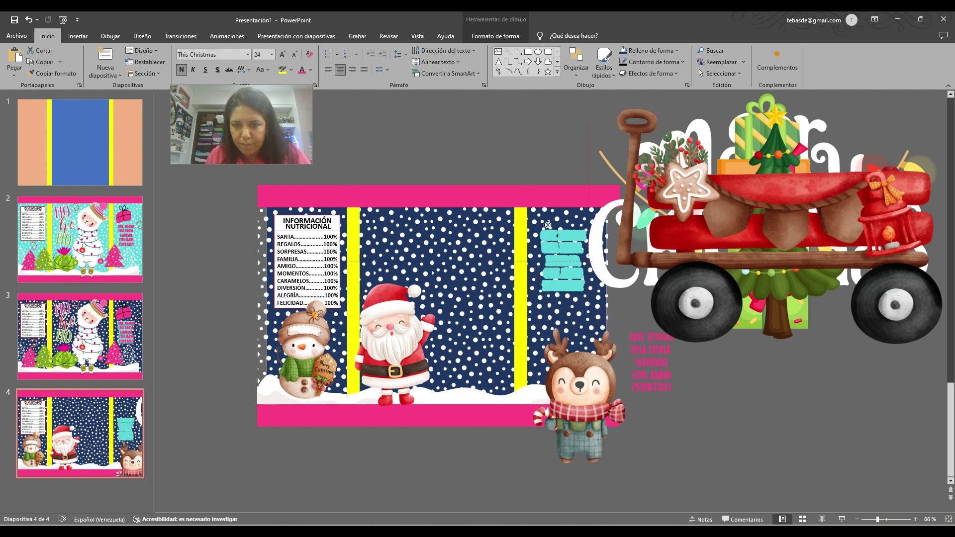
pyautogui.moveTo(547, 264); pyautogui.dragTo(768, 396)
pyautogui.click(674, 396)
pyautogui.moveTo(627, 345); pyautogui.dragTo(721, 411)
pyautogui.click(796, 397)
pyautogui.press('Escape')
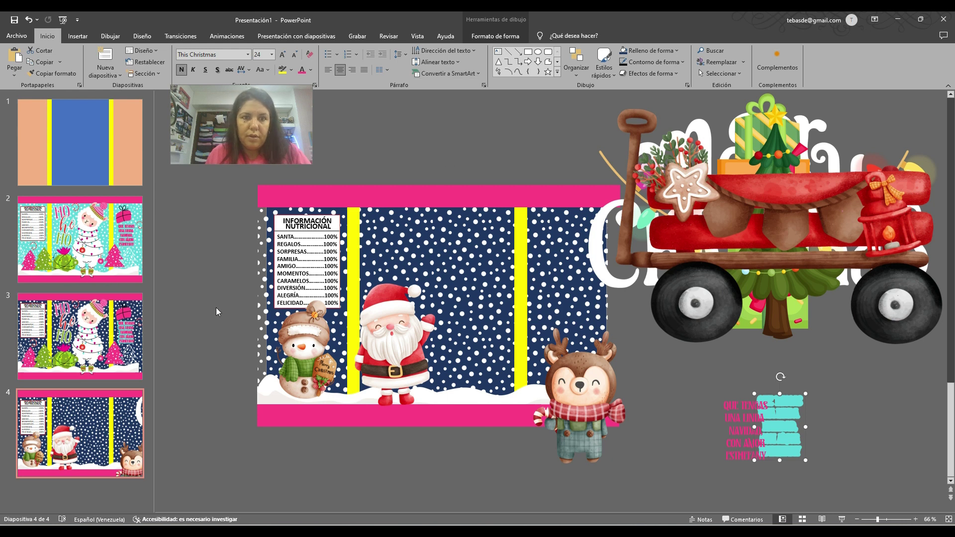
# Step: Set the text outline of the turquoise backing layer of the Christmas message to dark blue
pyautogui.click(486, 37)
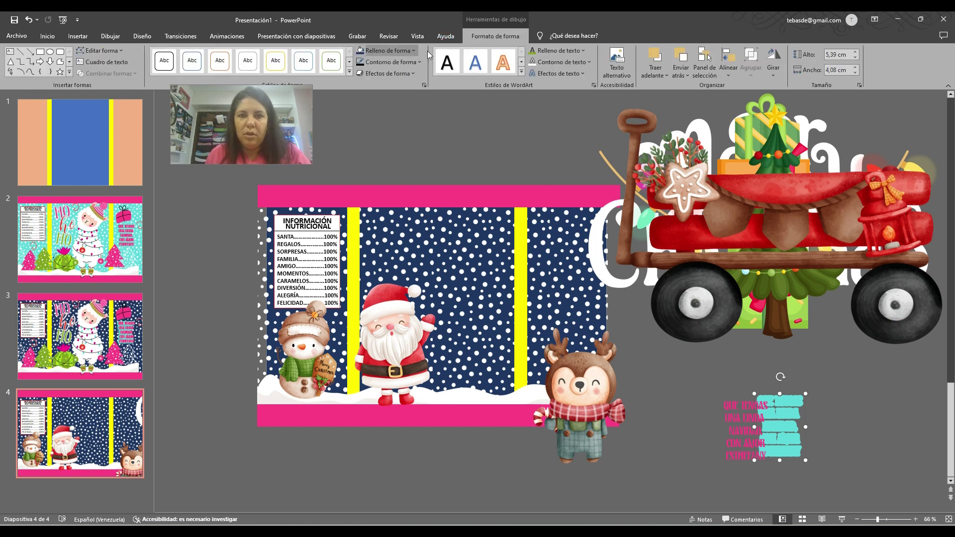
pyautogui.click(553, 64)
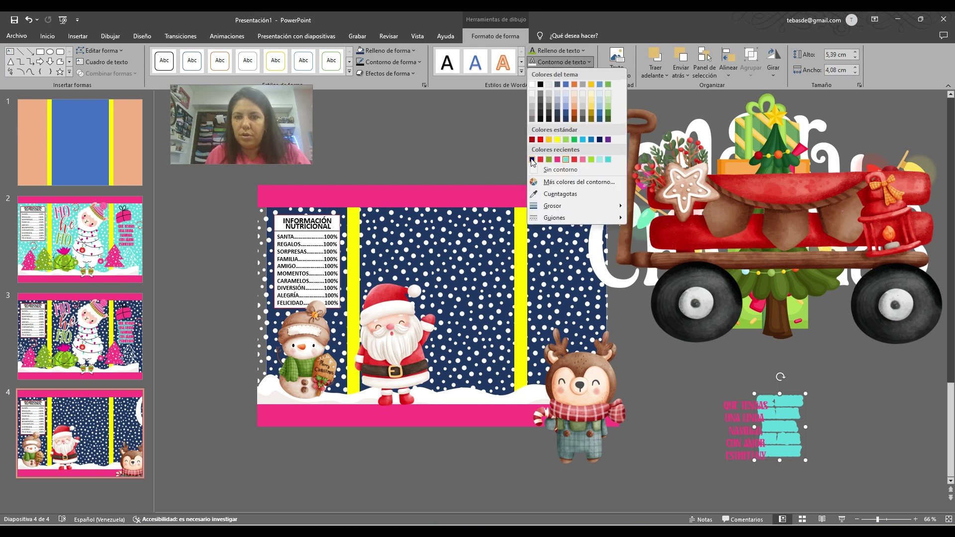
pyautogui.click(532, 159)
# Step: Fill the pink message text with white and align it over its dark blue backing layer
pyautogui.click(744, 407)
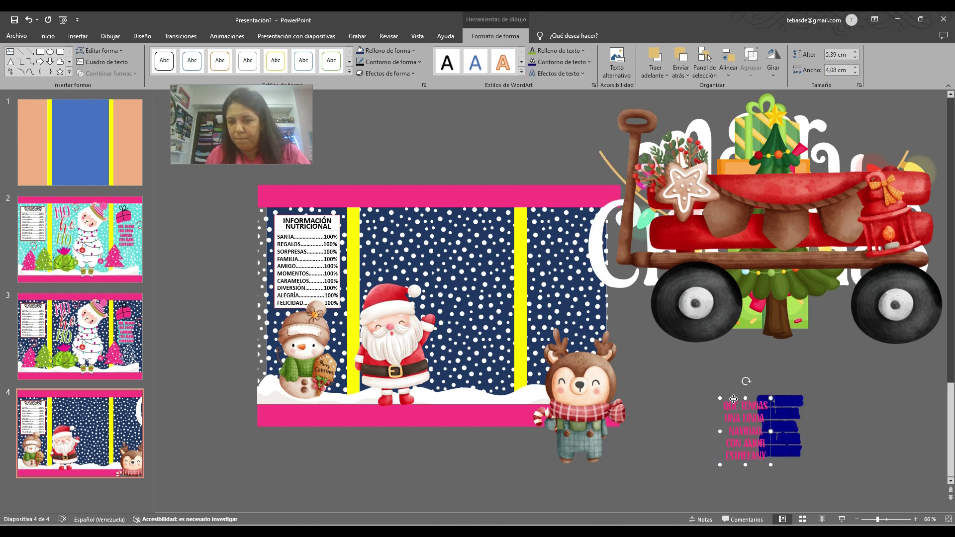
pyautogui.click(549, 52)
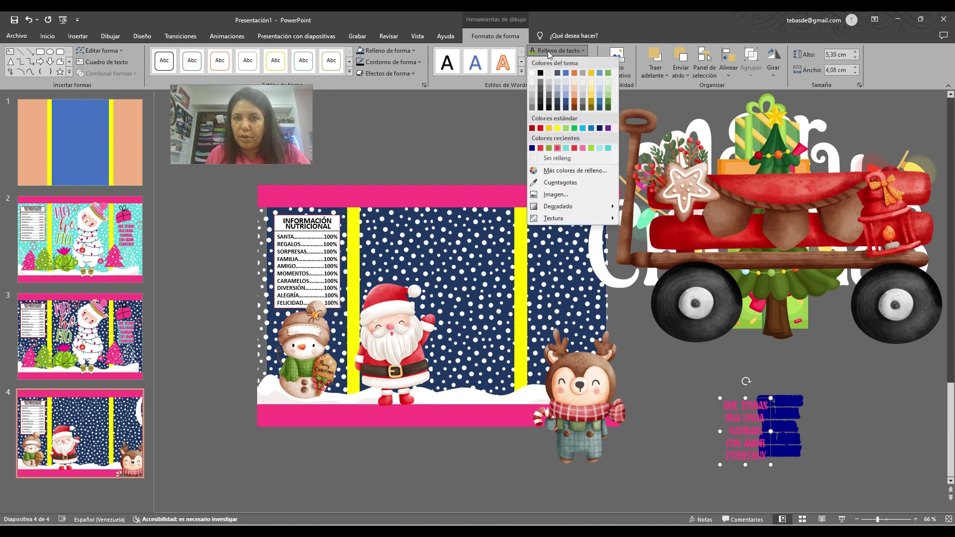
pyautogui.click(532, 73)
pyautogui.moveTo(734, 397); pyautogui.dragTo(768, 394)
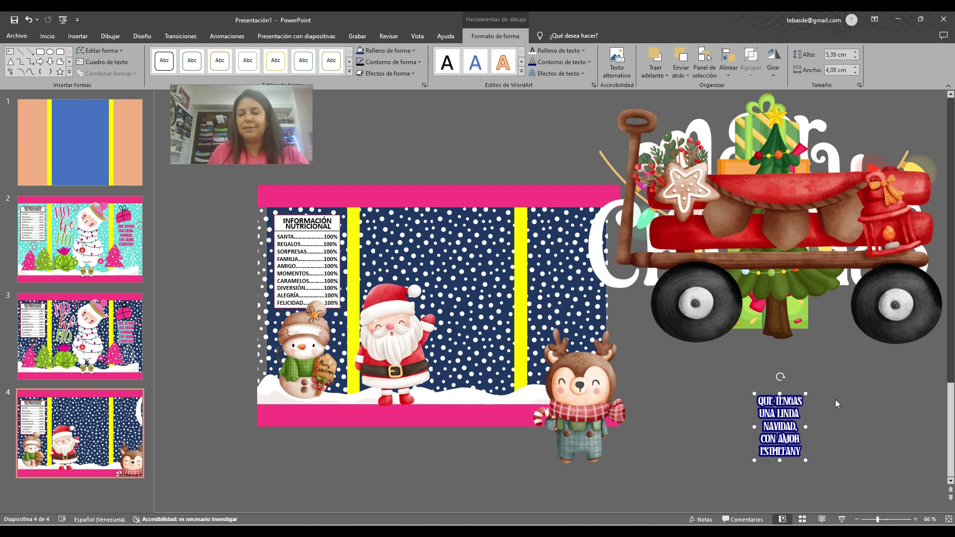
# Step: Group the white message text with its dark blue backing and place the group at the top of the last panel
pyautogui.click(682, 378)
pyautogui.click(753, 398)
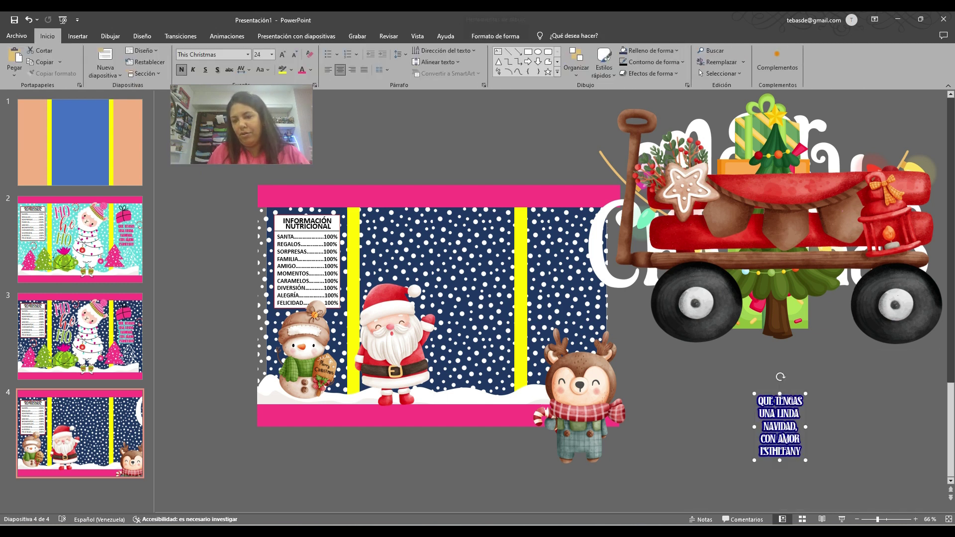
pyautogui.rightClick(766, 392)
pyautogui.moveTo(806, 287)
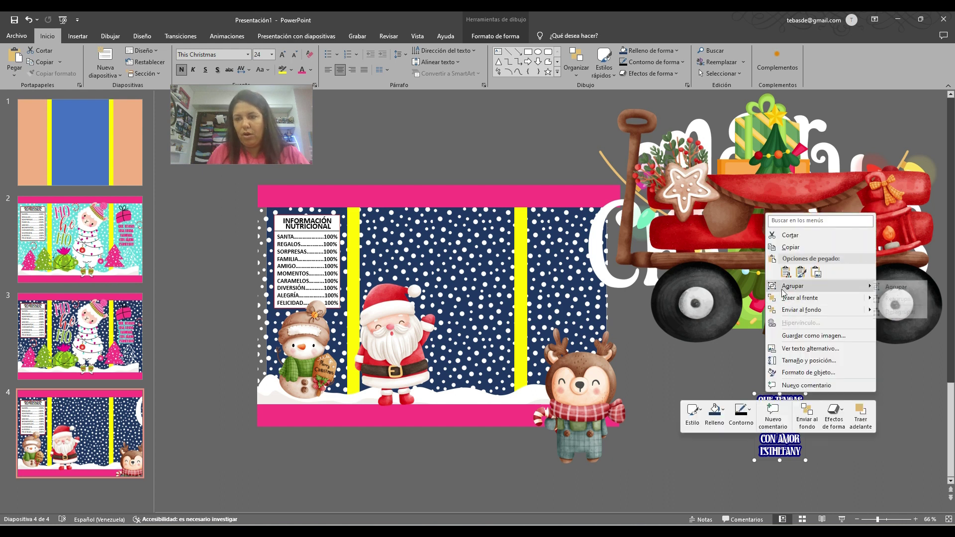
pyautogui.click(887, 289)
pyautogui.moveTo(796, 389); pyautogui.dragTo(551, 220)
pyautogui.click(778, 447)
pyautogui.click(705, 390)
# Step: Shrink the red wagon picture and stand it on the snow behind Santa in the central panel
pyautogui.moveTo(672, 256); pyautogui.dragTo(459, 339)
pyautogui.moveTo(705, 144); pyautogui.dragTo(528, 272)
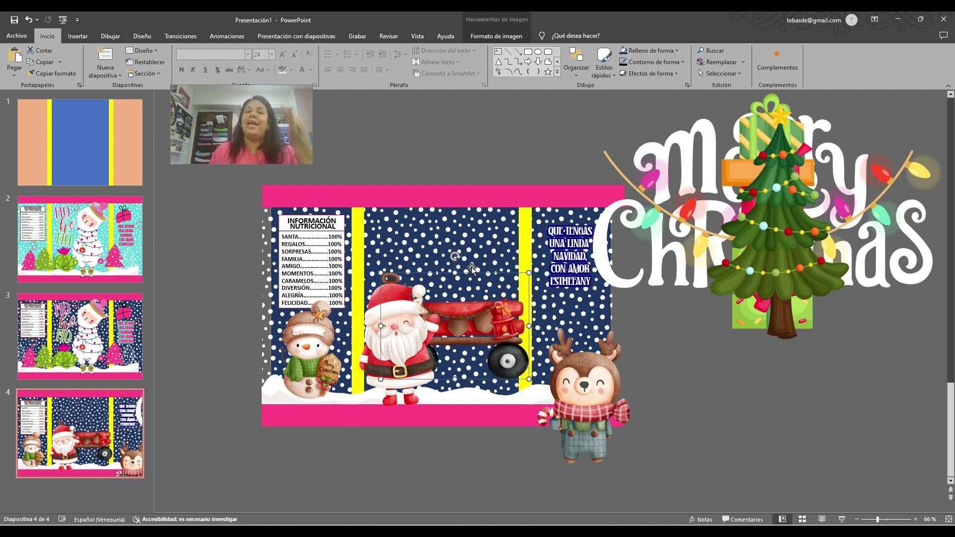
pyautogui.moveTo(477, 322); pyautogui.dragTo(383, 343)
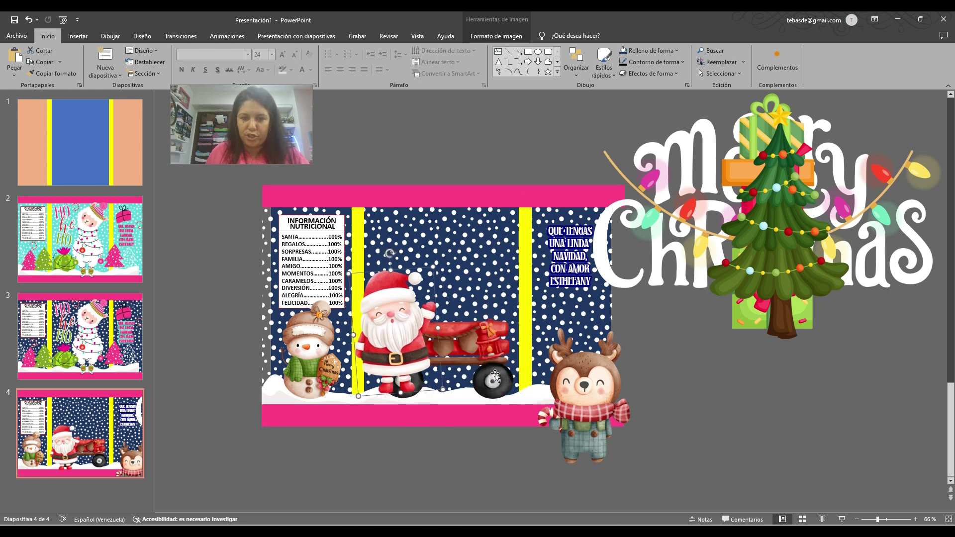
pyautogui.click(492, 332)
pyautogui.moveTo(512, 307); pyautogui.dragTo(497, 330)
pyautogui.moveTo(453, 354); pyautogui.dragTo(486, 353)
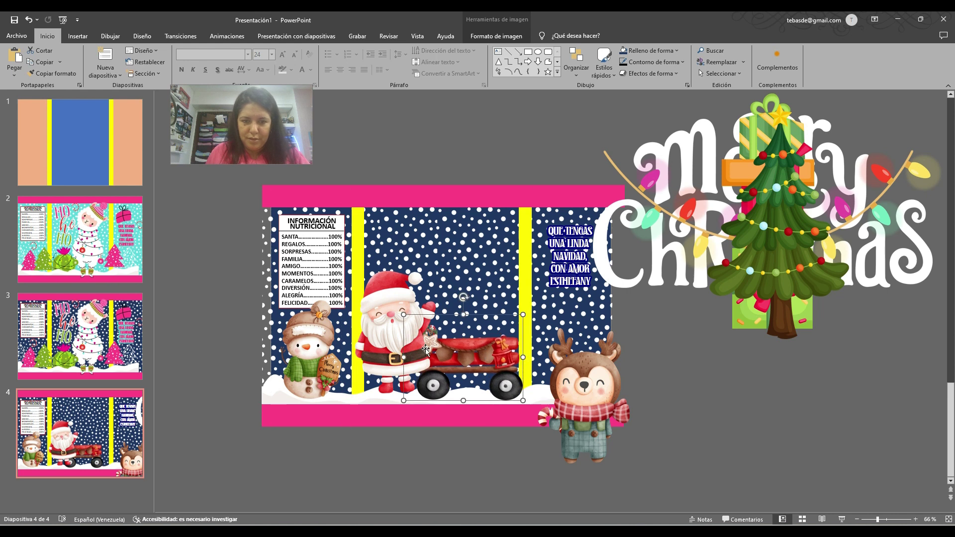
# Step: Move the reindeer back up, shrink it slightly, and stand it on the snow just below the Christmas message
pyautogui.click(385, 307)
pyautogui.moveTo(600, 350); pyautogui.dragTo(587, 293)
pyautogui.moveTo(524, 271); pyautogui.dragTo(537, 290)
pyautogui.moveTo(572, 353); pyautogui.dragTo(561, 345)
# Step: Stretch the snow strip to the far edge of the wrapper, past the reindeer
pyautogui.click(271, 392)
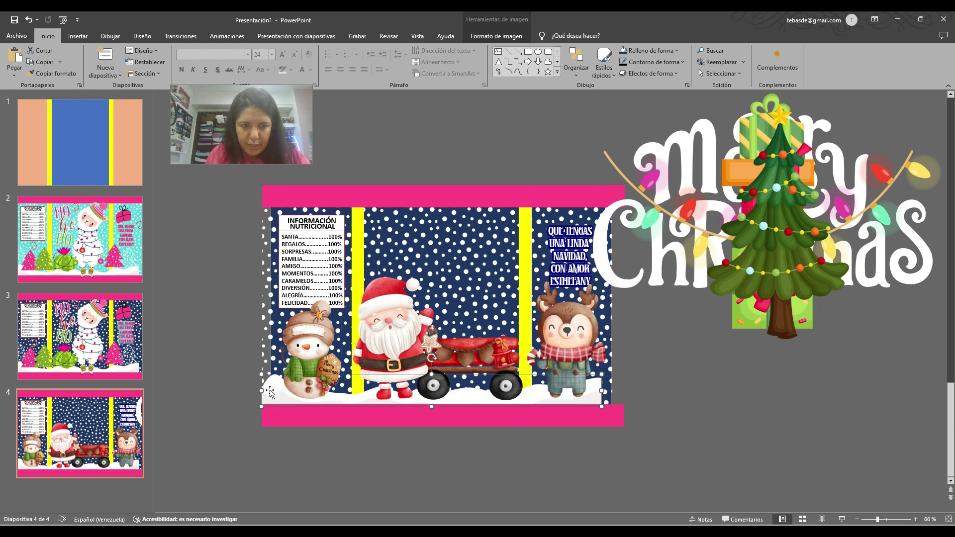
pyautogui.moveTo(601, 374); pyautogui.dragTo(623, 373)
pyautogui.click(663, 400)
# Step: Shrink the Christmas tree picture and stand one copy at each yellow bar, beside the snowman and the reindeer
pyautogui.click(808, 284)
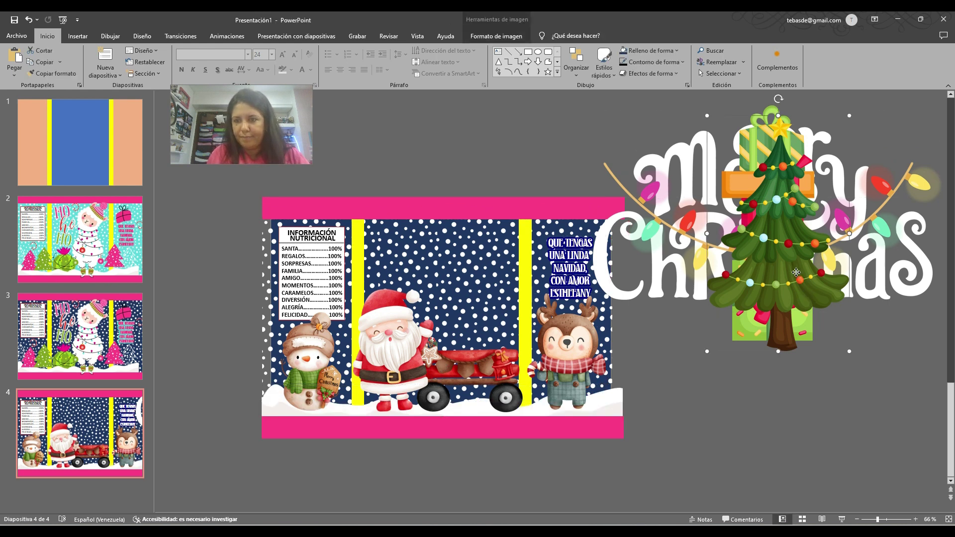
pyautogui.moveTo(808, 285); pyautogui.dragTo(568, 299)
pyautogui.moveTo(608, 117); pyautogui.dragTo(560, 196)
pyautogui.moveTo(508, 257); pyautogui.dragTo(348, 315)
pyautogui.hotkey('ctrl', 'c')
pyautogui.hotkey('ctrl', 'v')
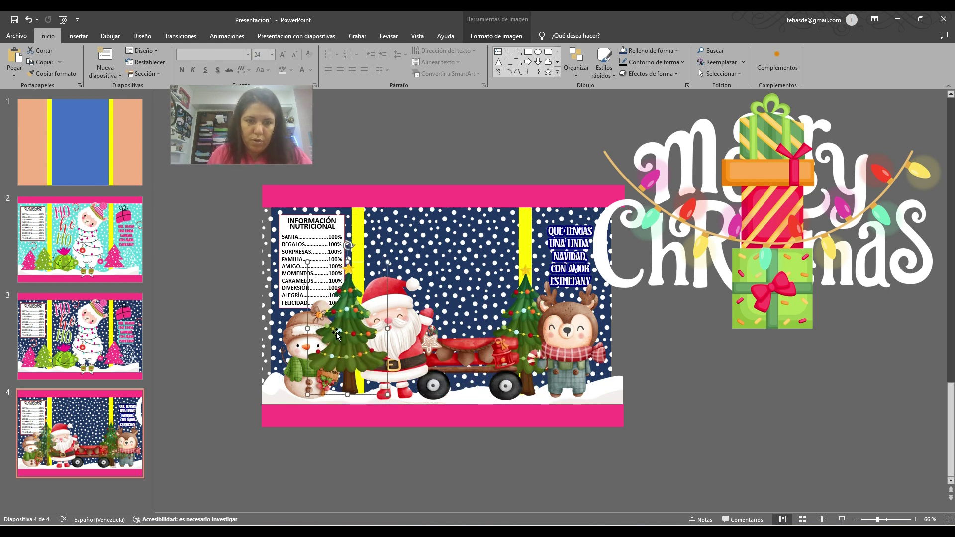
# Step: Cut the snowman and Santa together and paste them back so they stand in front of the Christmas tree
pyautogui.click(297, 344)
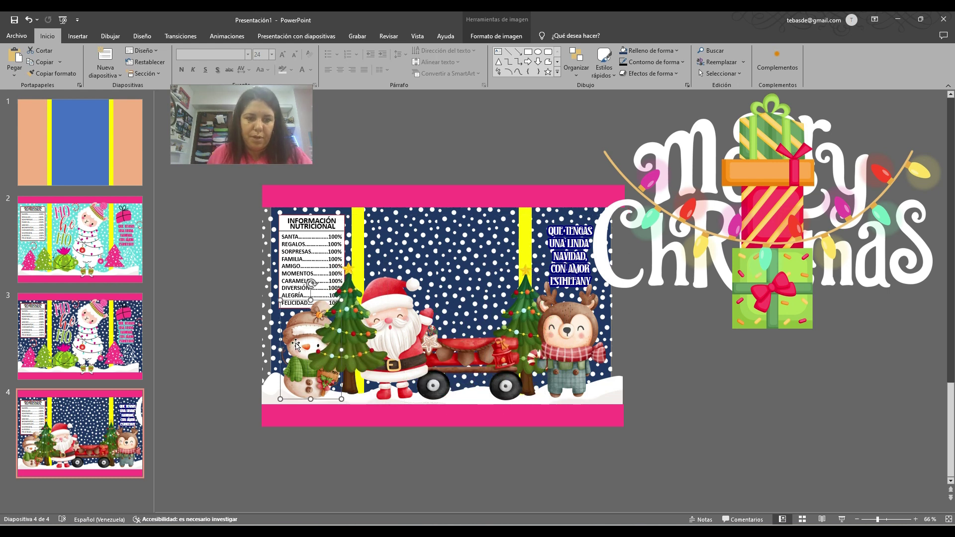
pyautogui.keyDown('shift'); pyautogui.click(403, 323); pyautogui.keyUp('shift')
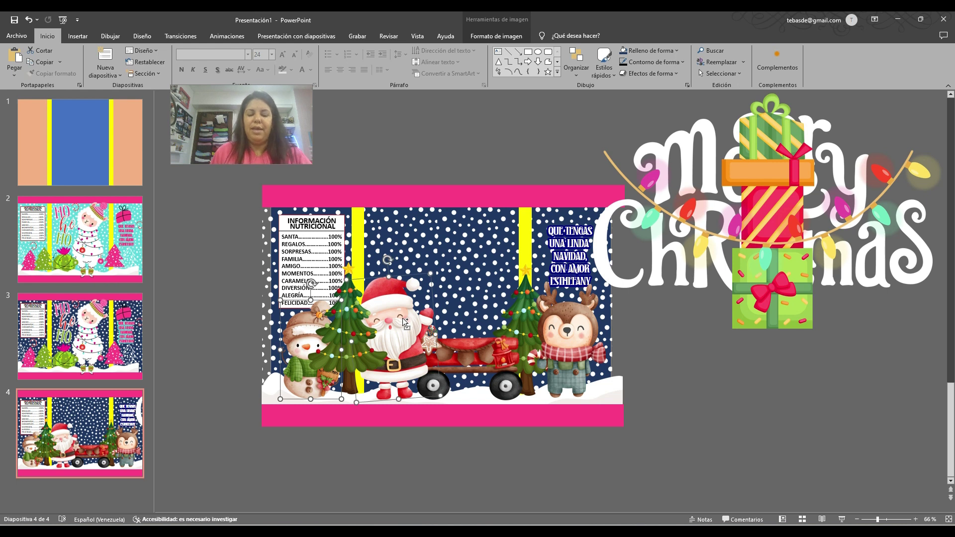
pyautogui.hotkey('ctrl', 'x')
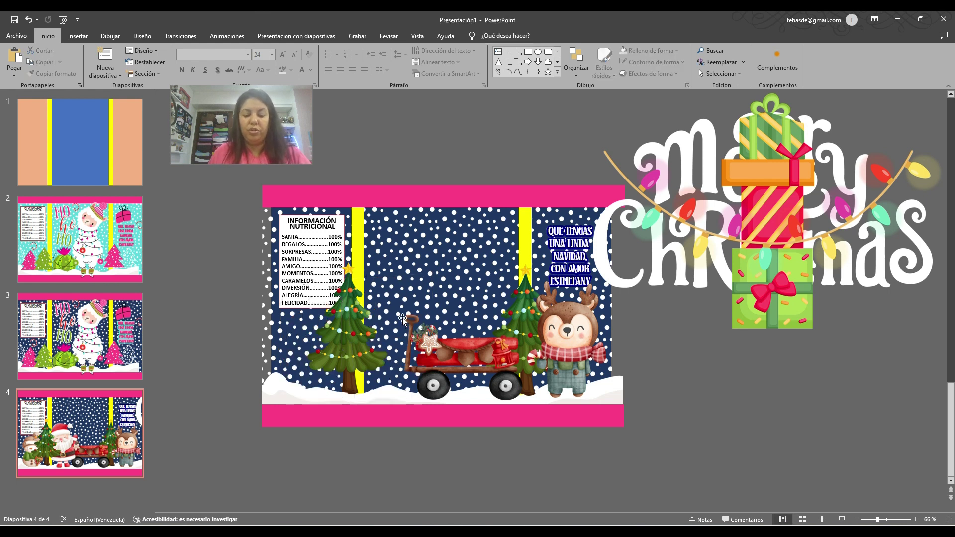
pyautogui.hotkey('ctrl', 'v')
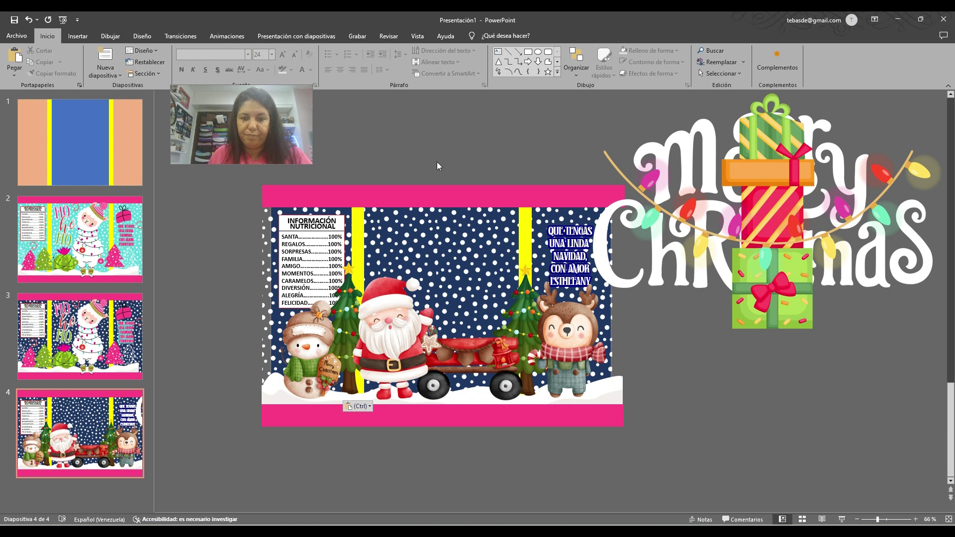
# Step: Shrink the string of Christmas lights and park it below the stack of gifts, off the slide
pyautogui.click(771, 174)
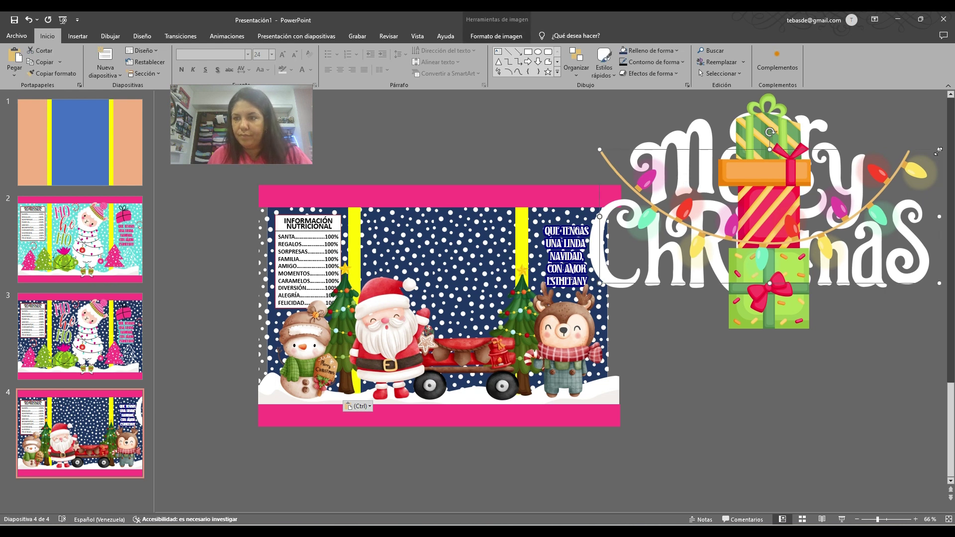
pyautogui.moveTo(938, 151); pyautogui.dragTo(828, 193)
pyautogui.moveTo(737, 218); pyautogui.dragTo(784, 380)
# Step: Shrink the Merry Christmas lettering and place it at the top of the central panel above Santa
pyautogui.click(705, 172)
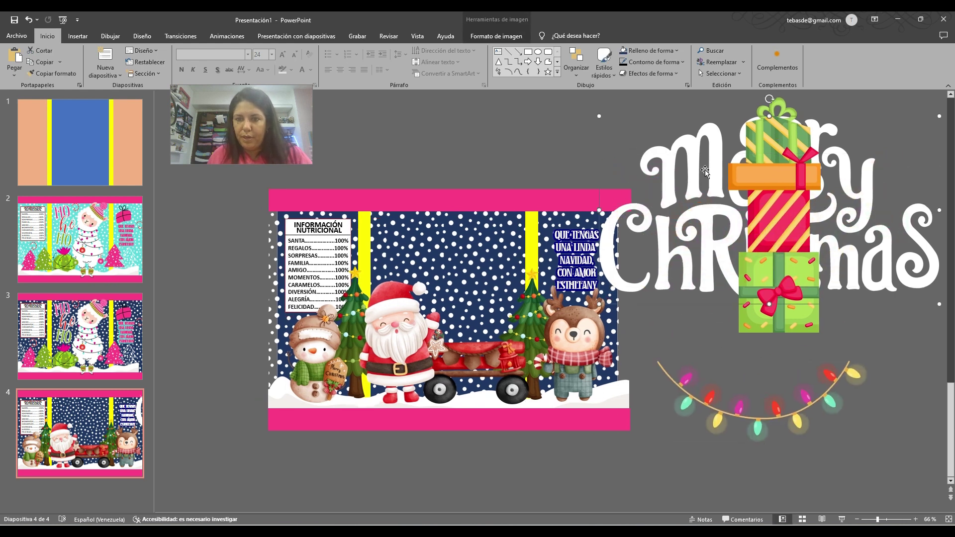
pyautogui.moveTo(706, 172); pyautogui.dragTo(451, 179)
pyautogui.moveTo(726, 118); pyautogui.dragTo(530, 231)
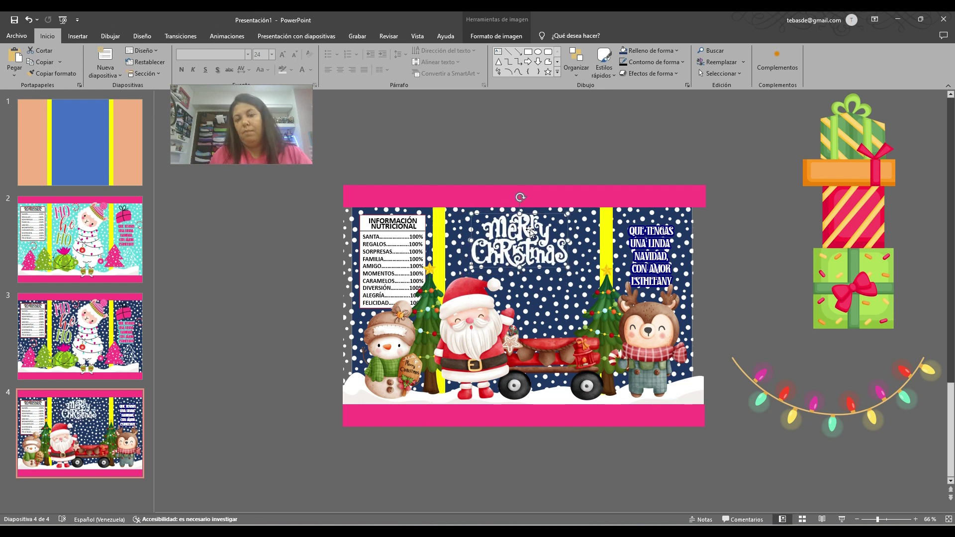
# Step: Place the string of lights on the wrapper, tilt it counterclockwise, and hang it across the top of the nutrition list
pyautogui.moveTo(772, 439); pyautogui.dragTo(468, 236)
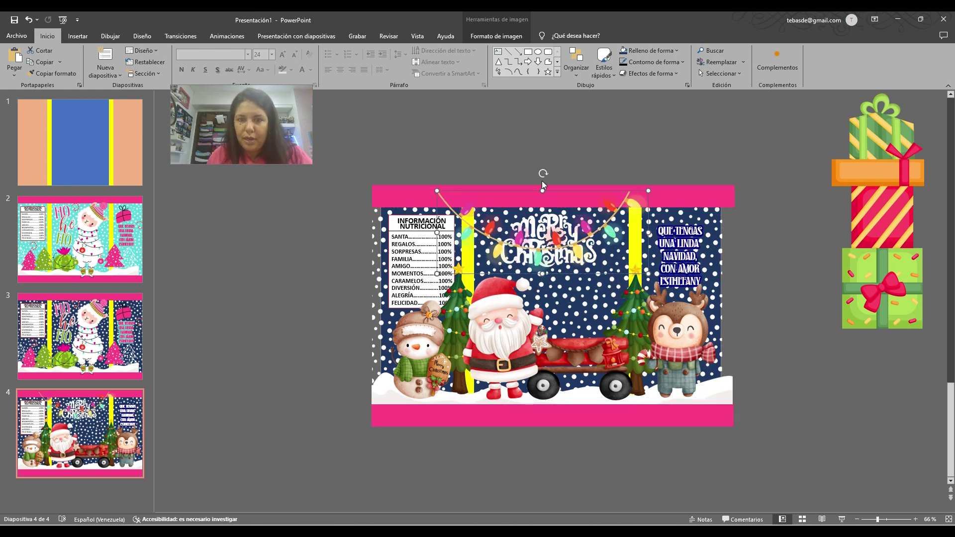
pyautogui.moveTo(537, 170); pyautogui.dragTo(517, 174)
pyautogui.moveTo(592, 226); pyautogui.dragTo(531, 205)
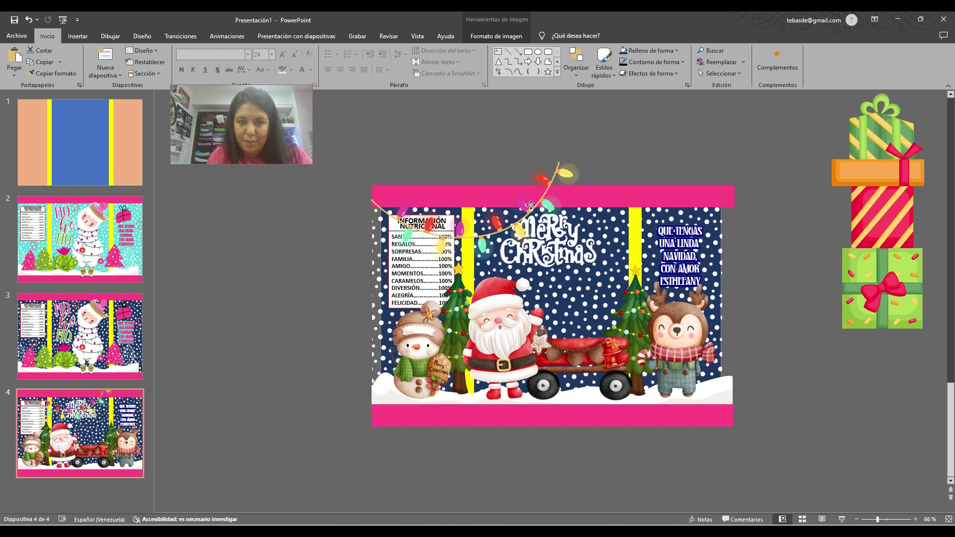
# Step: Pull the white snow-dot pattern off the dark blue background and nudge the Merry Christmas lettering
pyautogui.moveTo(676, 226); pyautogui.dragTo(336, 344)
pyautogui.click(578, 262)
pyautogui.moveTo(577, 261); pyautogui.dragTo(581, 265)
# Step: Cut the upper pink band and paste it back so it covers the string of lights
pyautogui.click(616, 199)
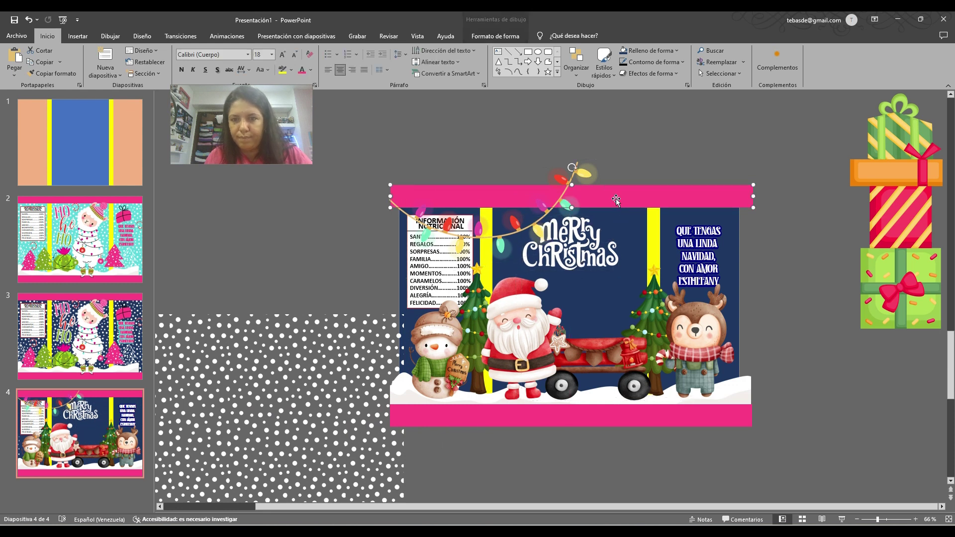
pyautogui.hotkey('ctrl', 'x')
pyautogui.hotkey('ctrl', 'v')
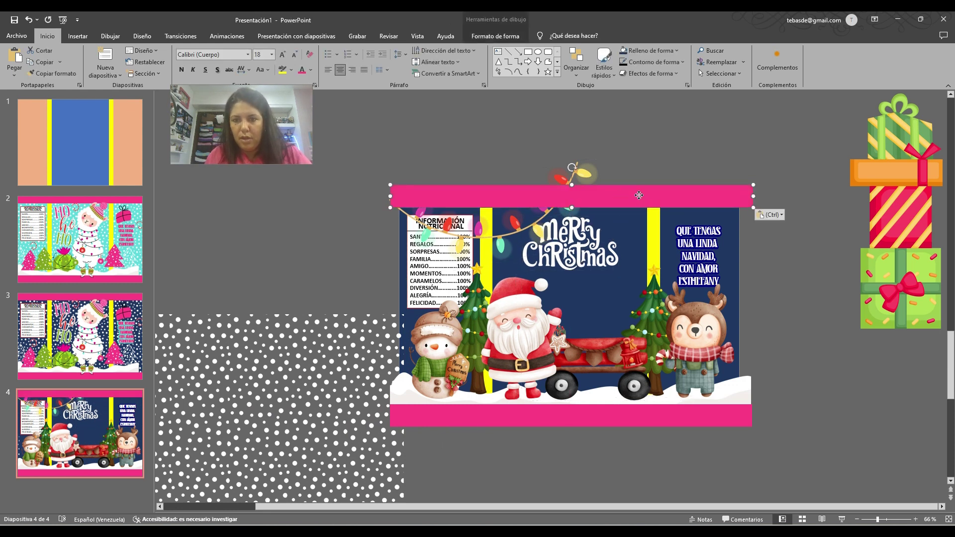
# Step: Fill both pink bands with the red sampled from the wagon using the eyedropper
pyautogui.keyDown('shift'); pyautogui.click(670, 418); pyautogui.keyUp('shift')
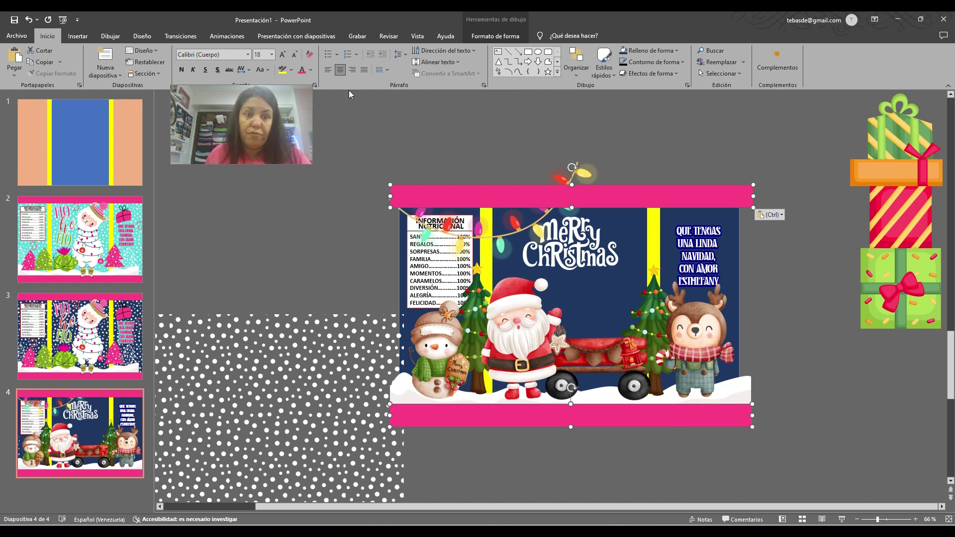
pyautogui.click(495, 36)
pyautogui.click(391, 51)
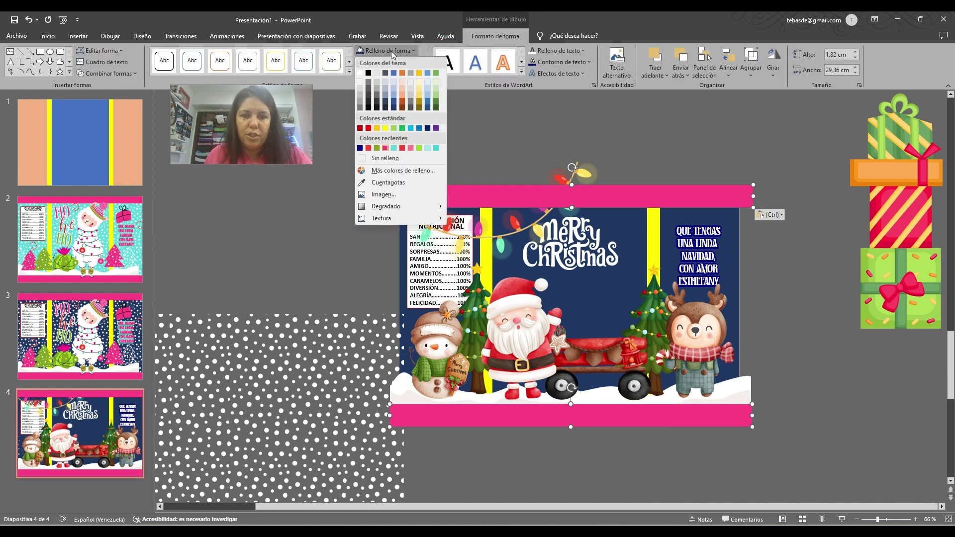
pyautogui.click(388, 182)
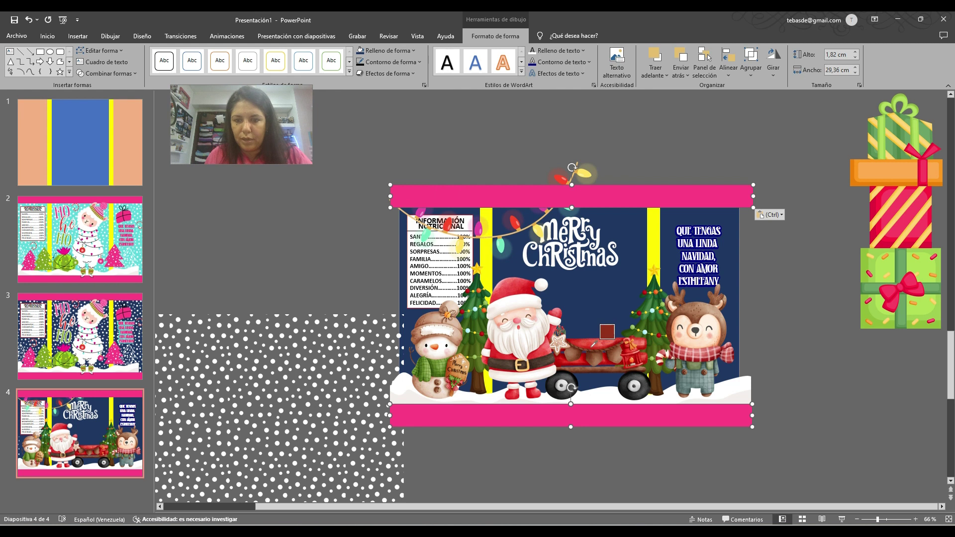
pyautogui.click(575, 340)
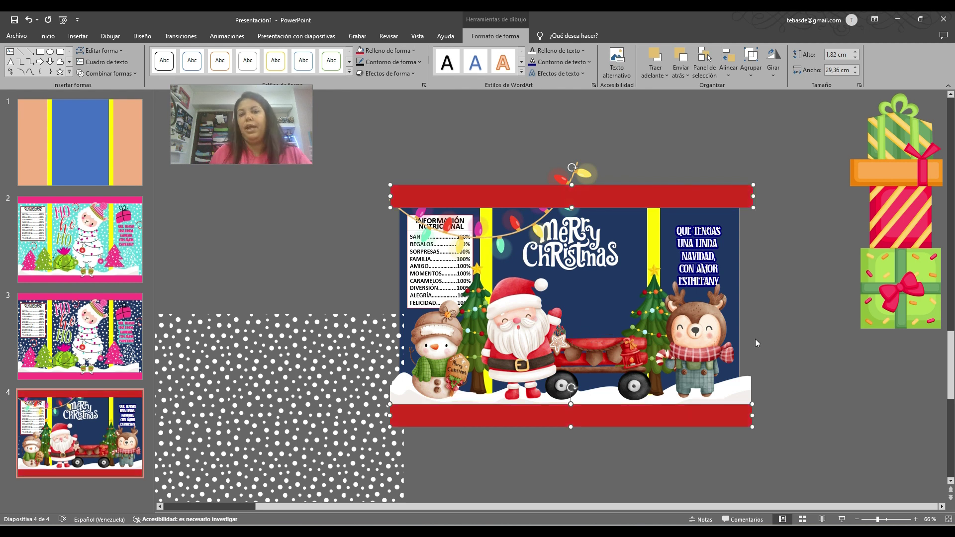
pyautogui.click(811, 401)
# Step: Nudge the Merry Christmas lettering, raise the string of lights slightly, and hang a rotated copy across the wrapper's dedication panel
pyautogui.moveTo(586, 261); pyautogui.dragTo(590, 265)
pyautogui.click(578, 172)
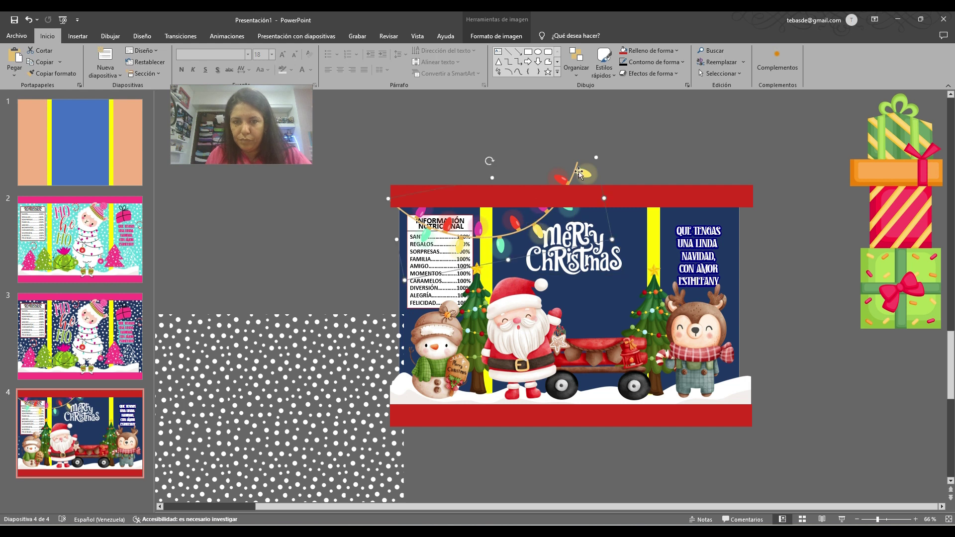
pyautogui.moveTo(445, 231); pyautogui.dragTo(445, 221)
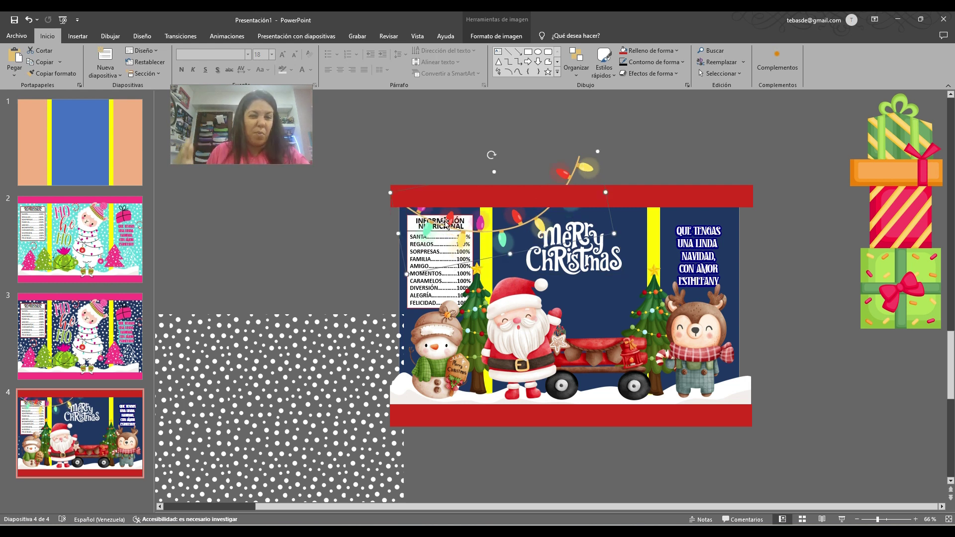
pyautogui.hotkey('ctrl', 'v')
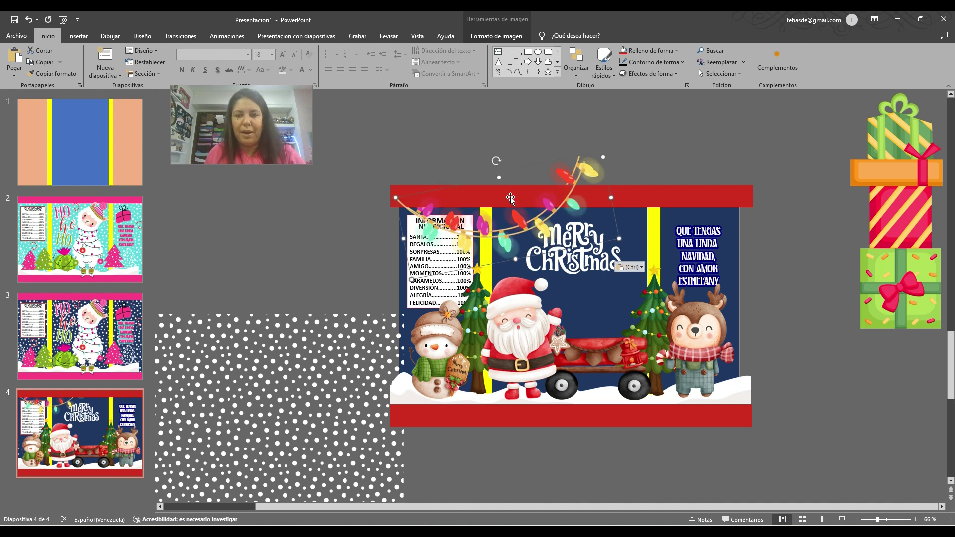
pyautogui.moveTo(495, 159); pyautogui.dragTo(525, 223)
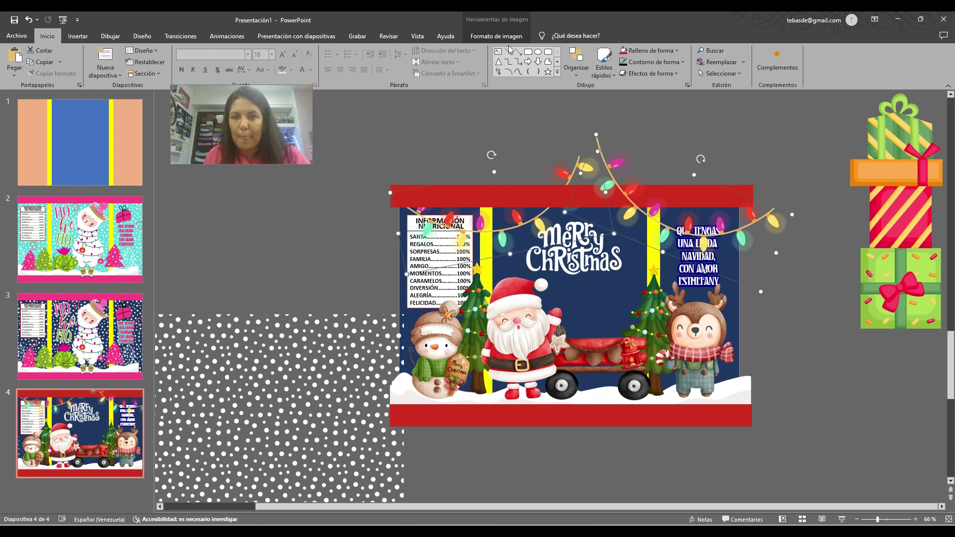
# Step: Reorder both strings of lights in the layer stack so they sit behind the nutrition list and the dedication text
pyautogui.click(497, 36)
pyautogui.click(758, 65)
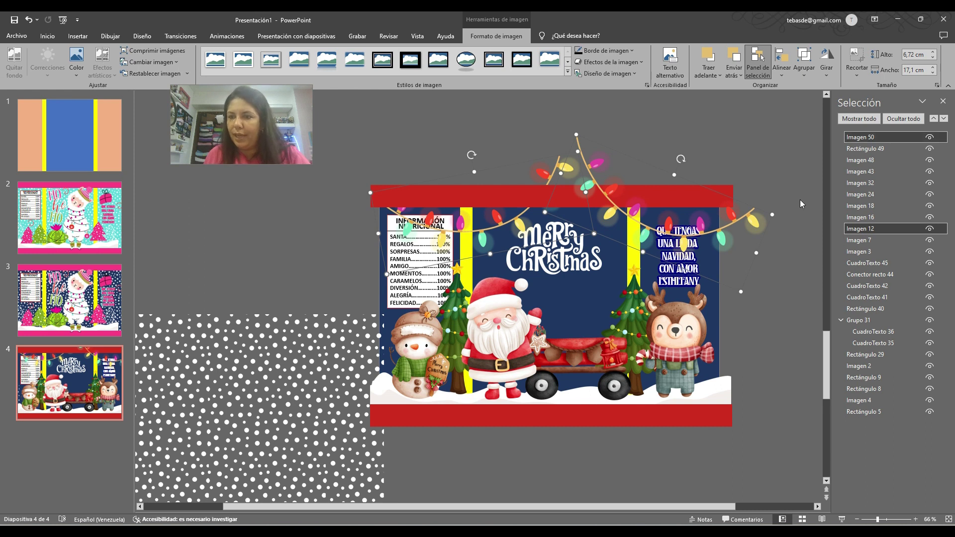
pyautogui.click(792, 217)
pyautogui.moveTo(871, 229); pyautogui.dragTo(890, 384)
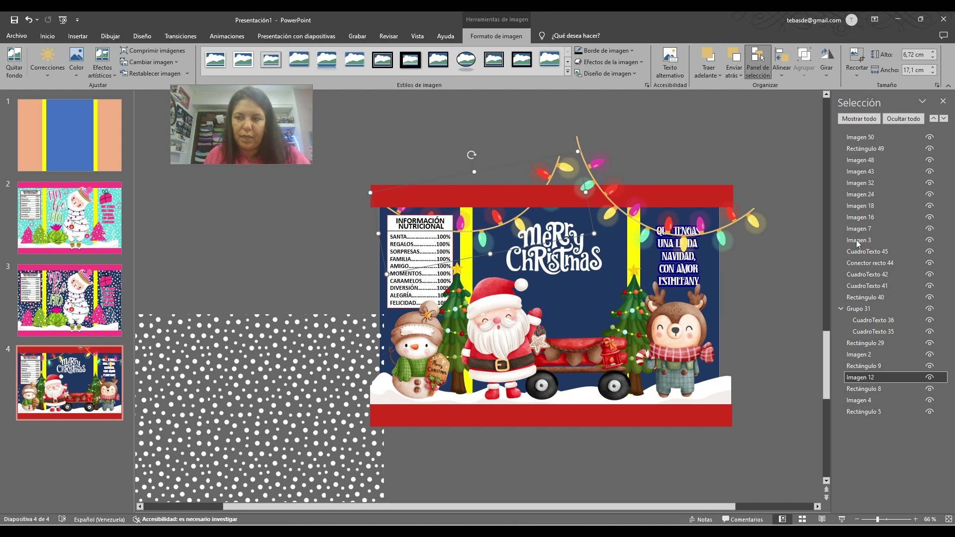
pyautogui.click(868, 137)
pyautogui.moveTo(896, 354); pyautogui.dragTo(894, 363)
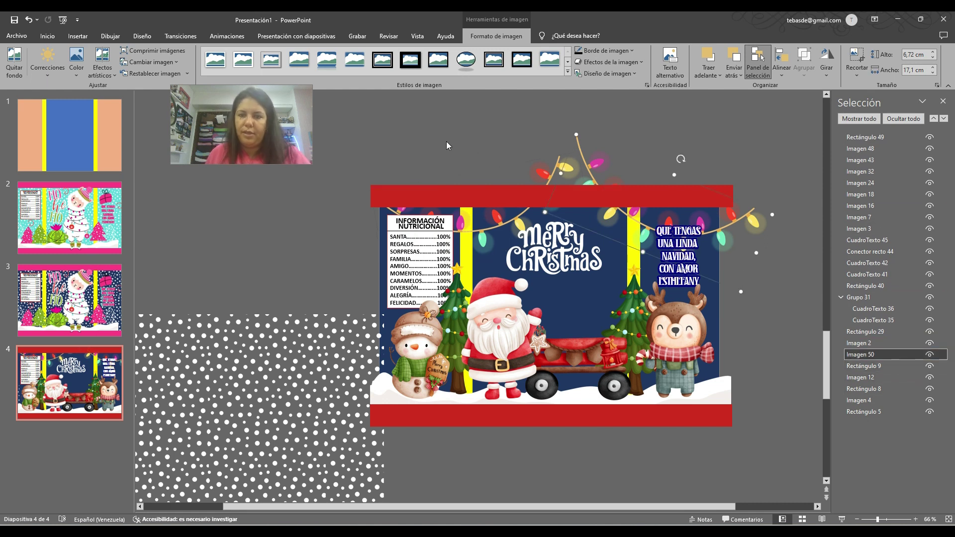
pyautogui.press('Escape')
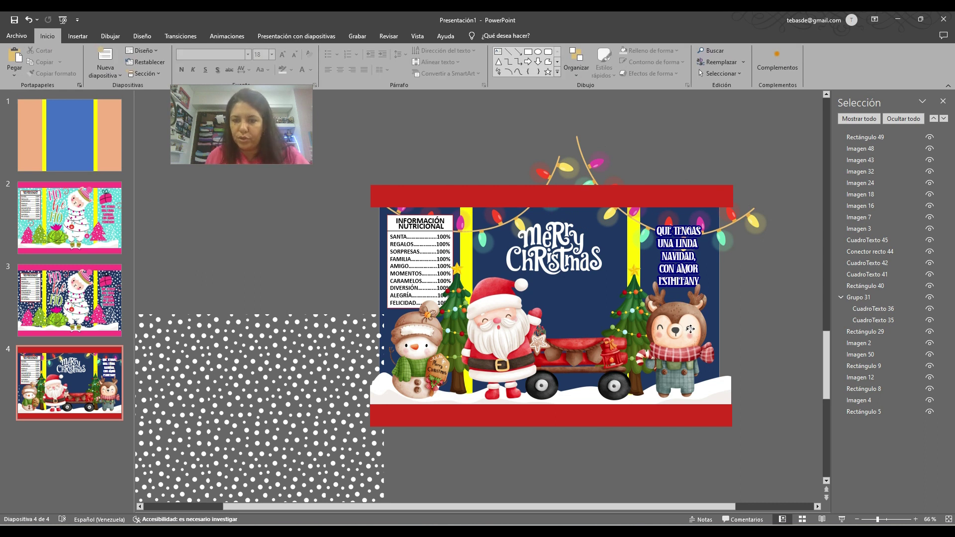
# Step: Insert the gift images navidad_chipbag18, navidad_chipbag19 and navidad_chipbag20 from the Chip Bag folder
pyautogui.click(690, 329)
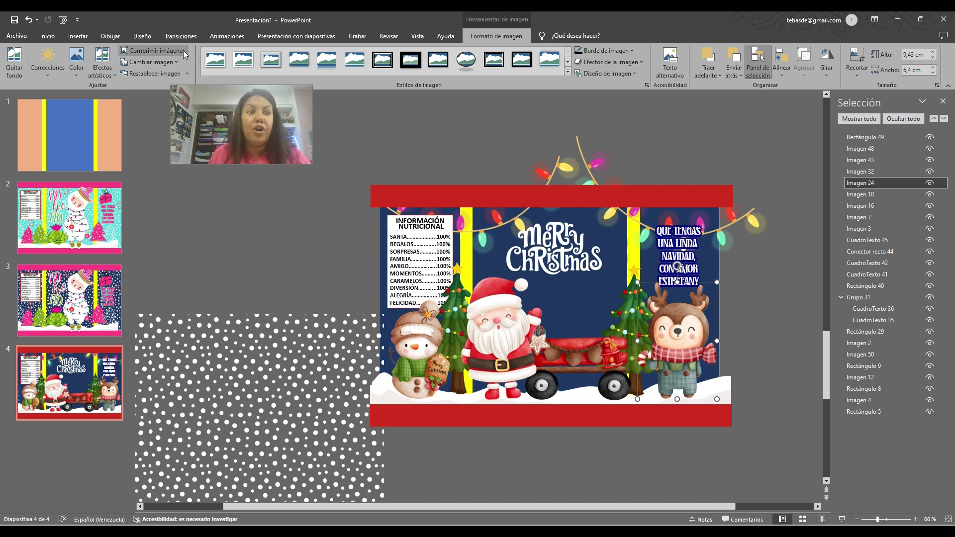
pyautogui.click(77, 36)
pyautogui.click(91, 63)
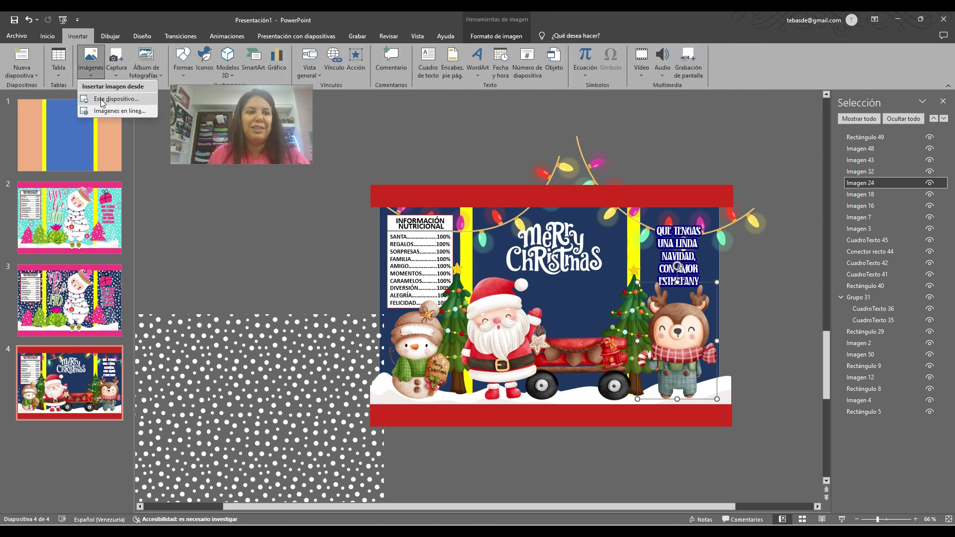
pyautogui.click(107, 96)
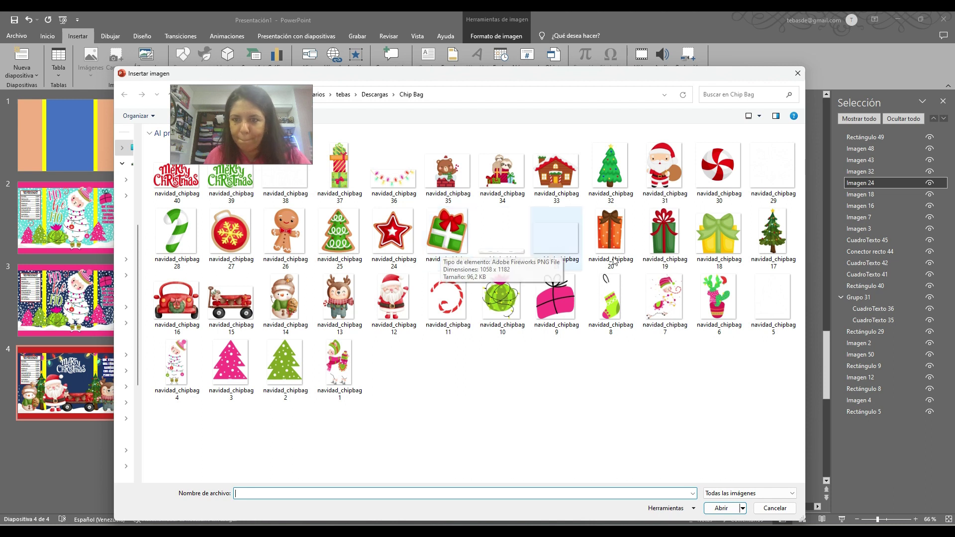
pyautogui.click(611, 237)
pyautogui.keyDown('ctrl'); pyautogui.click(662, 243); pyautogui.keyUp('ctrl')
pyautogui.keyDown('ctrl'); pyautogui.click(713, 240); pyautogui.keyUp('ctrl')
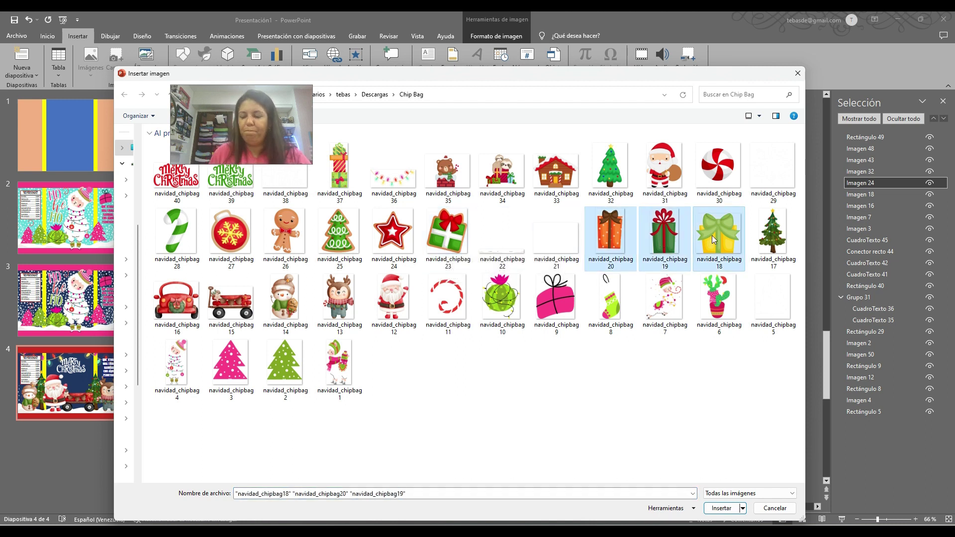
pyautogui.press('Return')
# Step: Shrink the yellow, green and orange gifts and separate them, leaving the orange one about 7.78 by 4.98 cm
pyautogui.moveTo(627, 264); pyautogui.dragTo(348, 274)
pyautogui.click(316, 371)
pyautogui.moveTo(316, 371); pyautogui.dragTo(558, 327)
pyautogui.moveTo(643, 164); pyautogui.dragTo(461, 323)
pyautogui.click(276, 304)
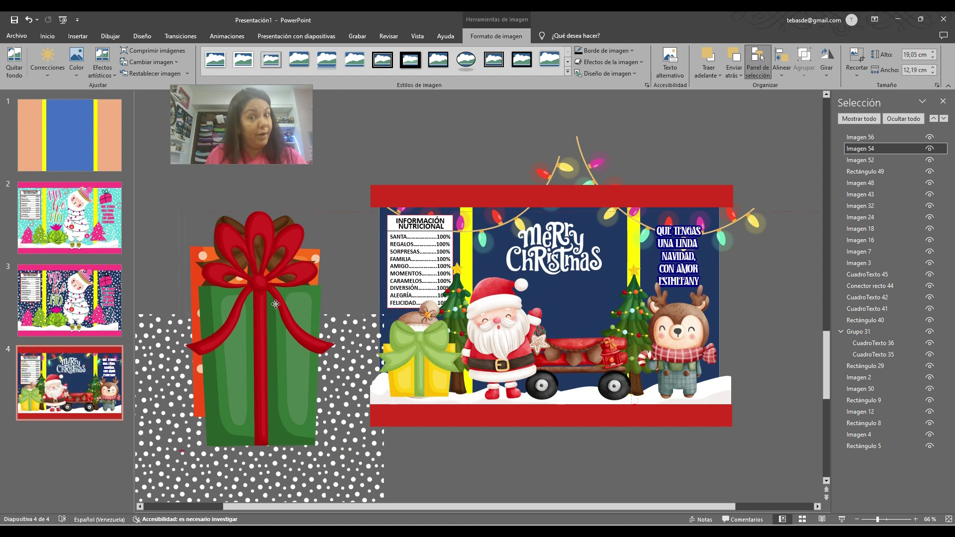
pyautogui.moveTo(276, 304); pyautogui.dragTo(320, 295)
pyautogui.moveTo(382, 203); pyautogui.dragTo(299, 331)
pyautogui.click(269, 268)
pyautogui.moveTo(329, 206); pyautogui.dragTo(236, 345)
pyautogui.moveTo(198, 373); pyautogui.dragTo(280, 222)
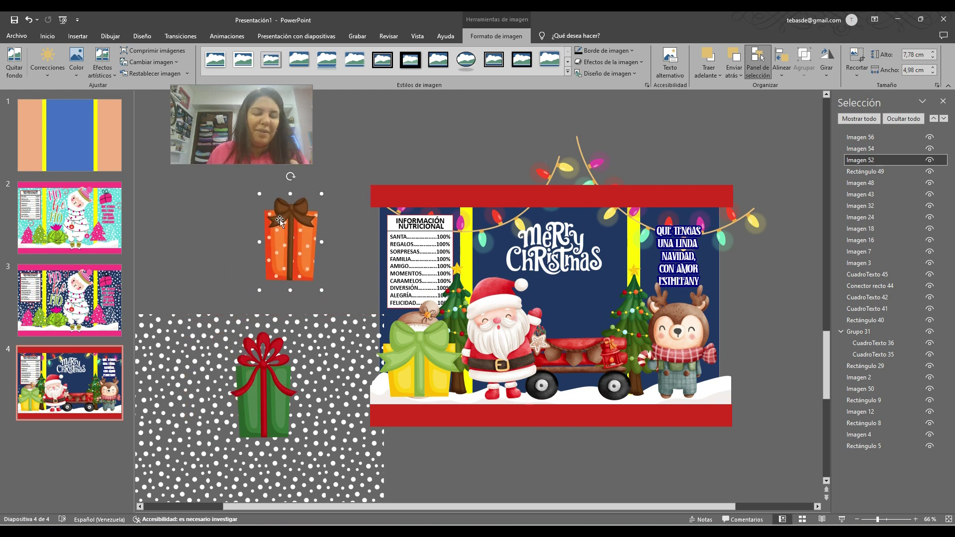
# Step: Tilt the yellow gift counterclockwise, move it onto the wagon, and shrink it to about 4.19 by 4.73 cm
pyautogui.click(440, 323)
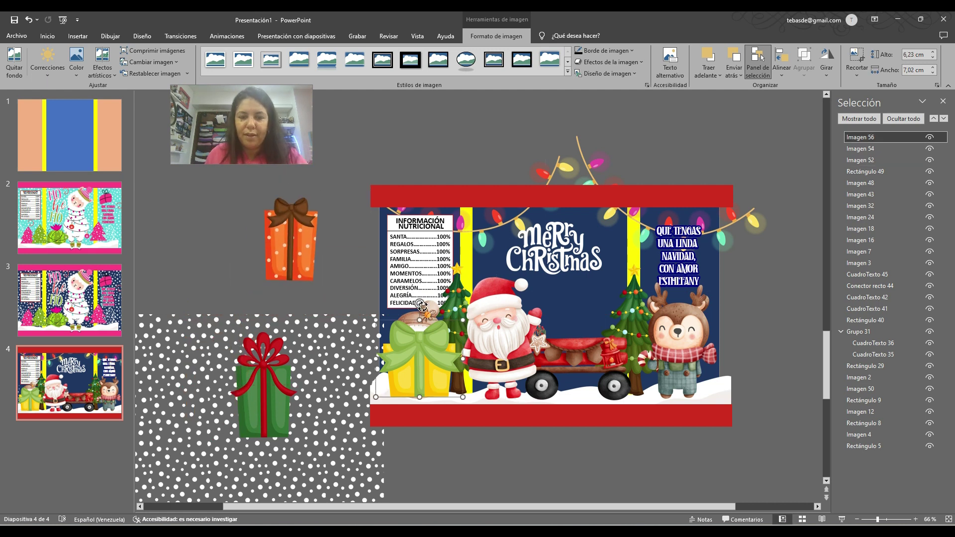
pyautogui.moveTo(421, 304); pyautogui.dragTo(410, 306)
pyautogui.moveTo(443, 359); pyautogui.dragTo(591, 314)
pyautogui.moveTo(601, 267); pyautogui.dragTo(582, 289)
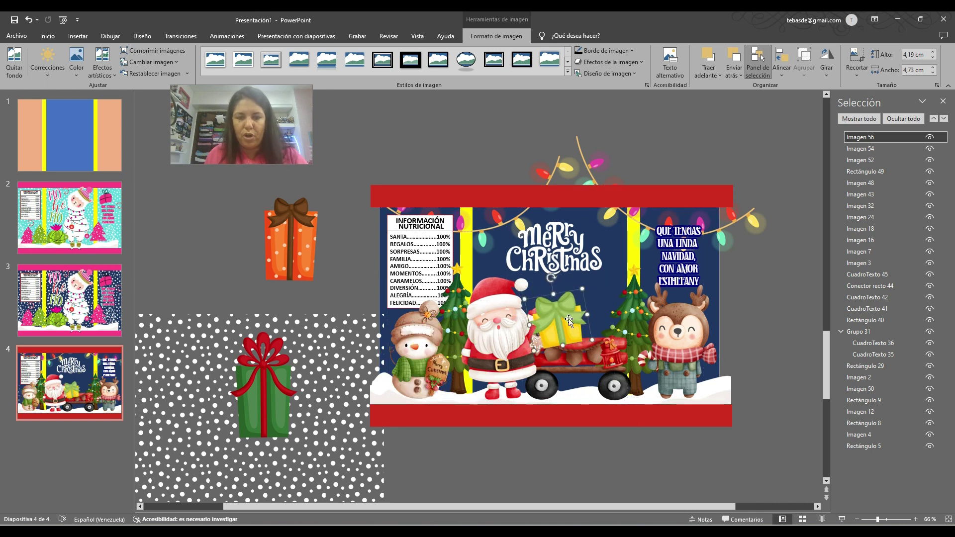
# Step: Shrink the orange gift to about 5.48 by 3.51 cm and place it tilted clockwise on the wagon beside the yellow gift
pyautogui.click(281, 243)
pyautogui.moveTo(323, 198); pyautogui.dragTo(293, 217)
pyautogui.moveTo(284, 269); pyautogui.dragTo(602, 326)
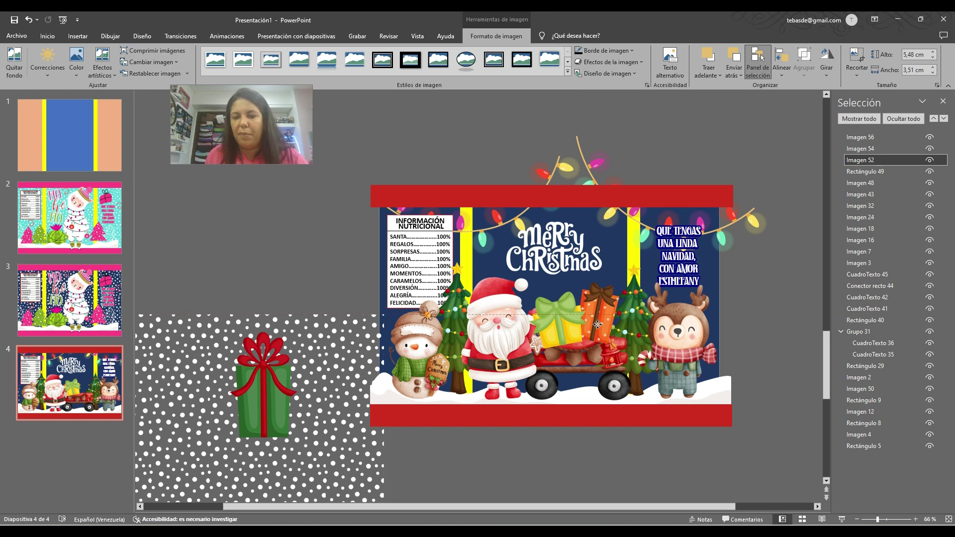
# Step: Cut the wagon and Santa together and paste them back so they sit in front of the gifts
pyautogui.scroll(4, 602, 326)
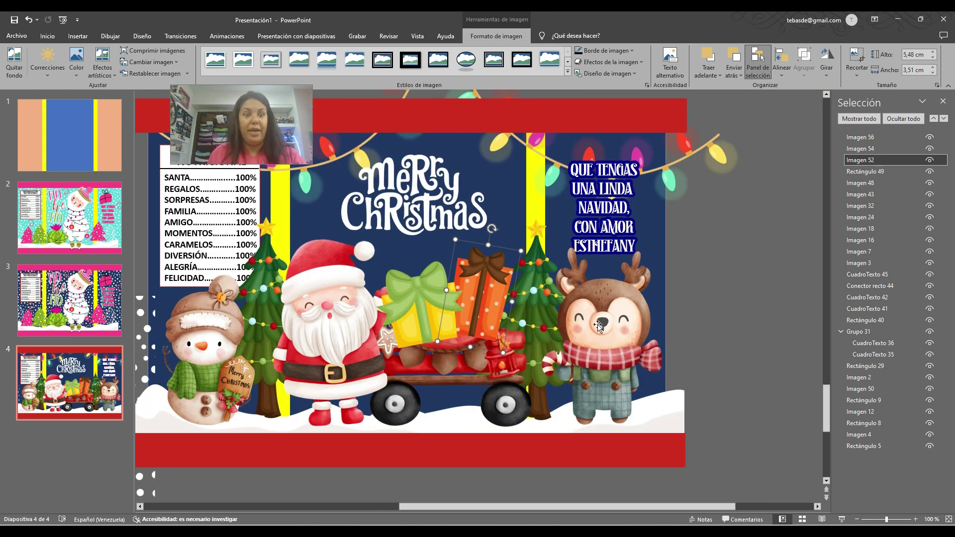
pyautogui.click(434, 378)
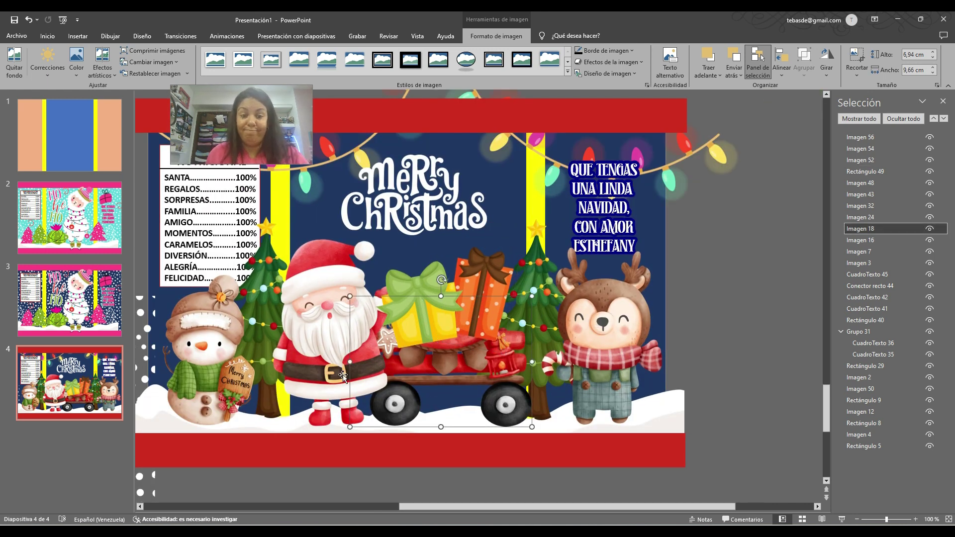
pyautogui.keyDown('shift'); pyautogui.click(333, 376); pyautogui.keyUp('shift')
pyautogui.hotkey('ctrl', 'x')
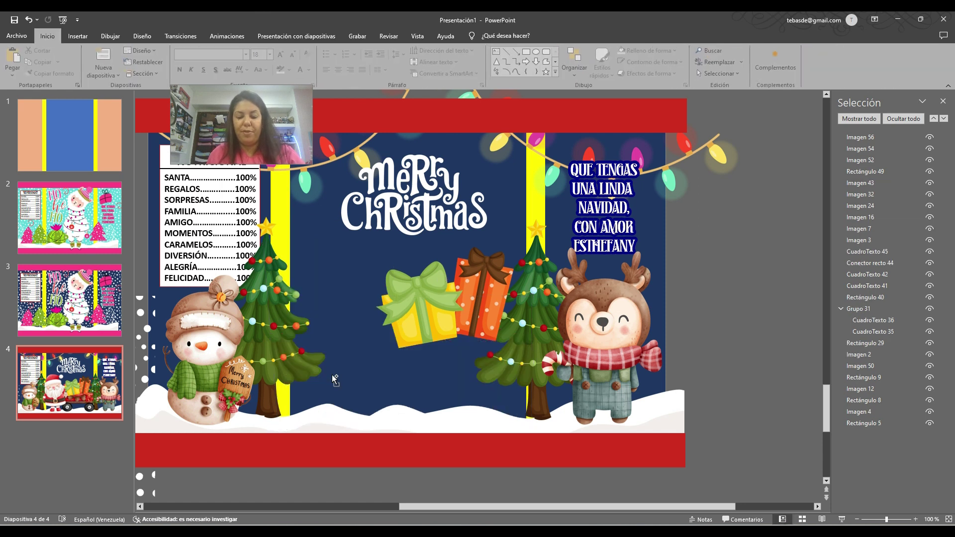
pyautogui.hotkey('ctrl', 'v')
# Step: Adjust the orange and yellow gifts so they sit lower inside the wagon
pyautogui.click(513, 275)
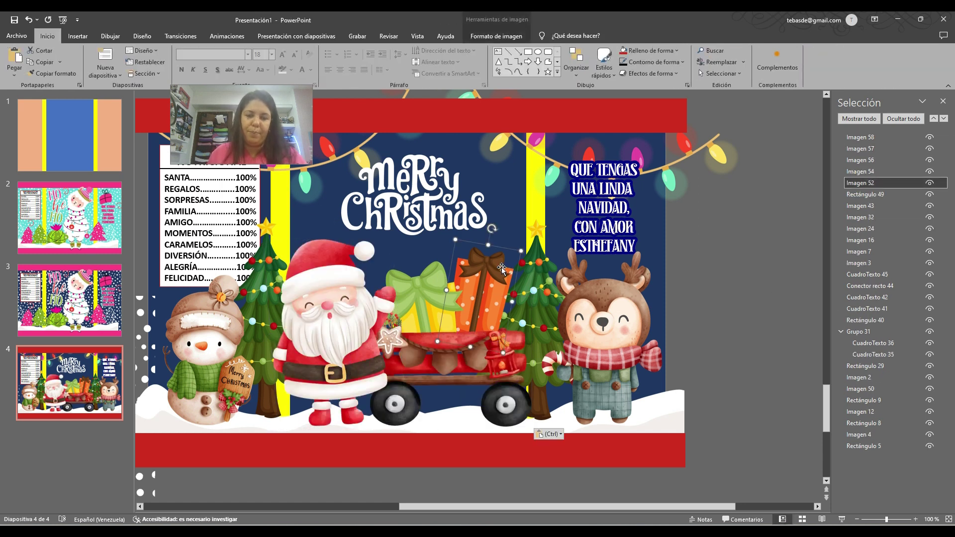
pyautogui.click(443, 288)
pyautogui.moveTo(463, 260); pyautogui.dragTo(468, 272)
pyautogui.click(431, 298)
pyautogui.click(431, 290)
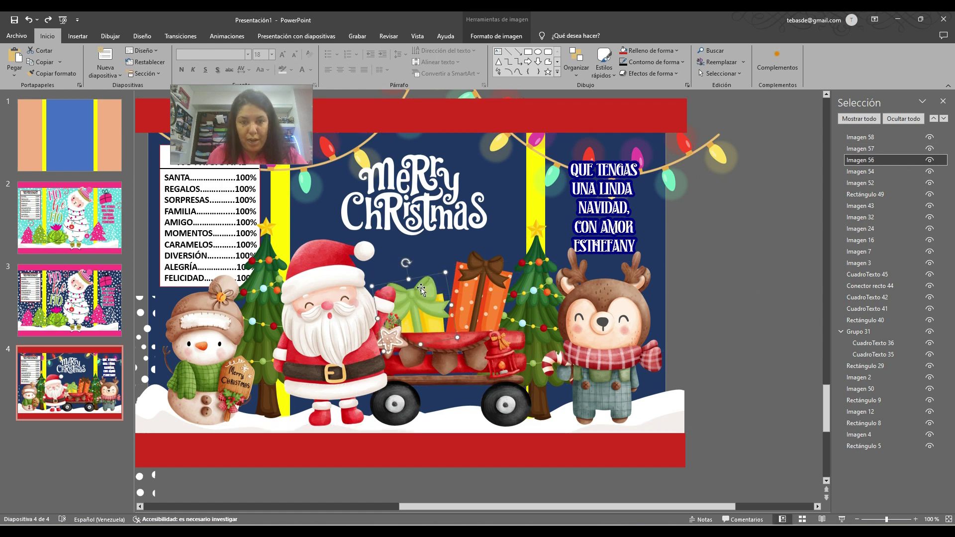
# Step: Place the green gift, slightly reduced, behind the yellow gift in the wagon and nudge the Merry Christmas lettering up
pyautogui.scroll(-3, 264, 357)
pyautogui.moveTo(159, 360); pyautogui.dragTo(509, 279)
pyautogui.moveTo(529, 213); pyautogui.dragTo(481, 223)
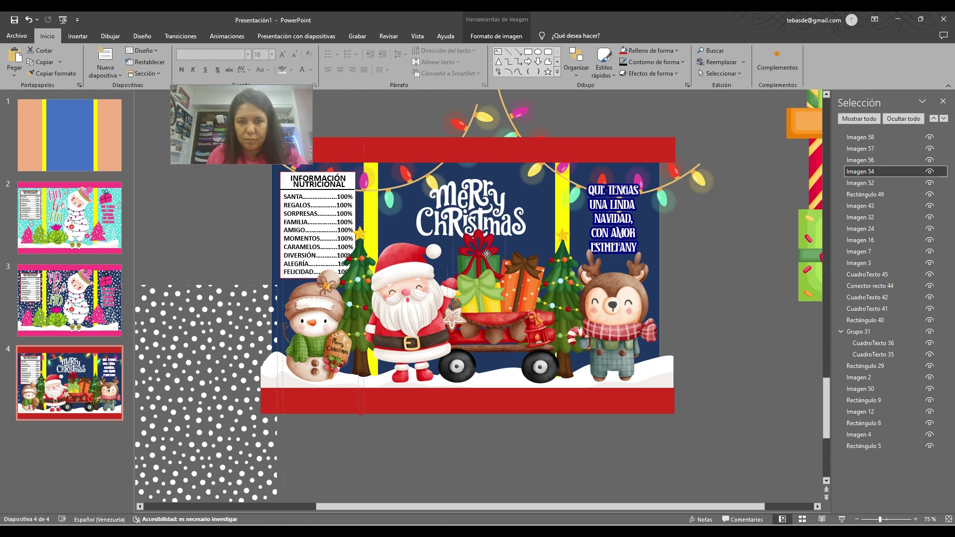
pyautogui.click(487, 195)
# Step: Try the white snow-dot pattern over the wrapper's dark blue background and pull it back off the design
pyautogui.click(271, 316)
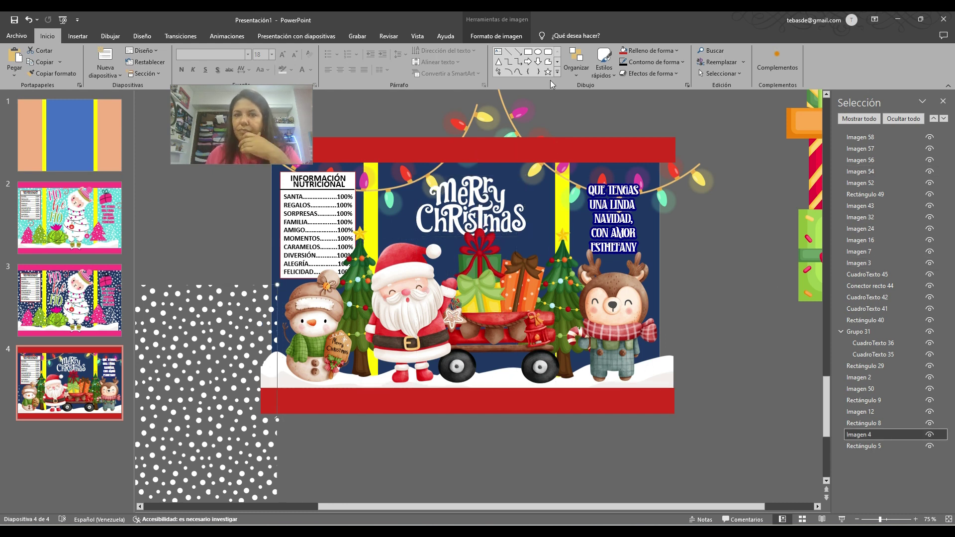
pyautogui.click(482, 39)
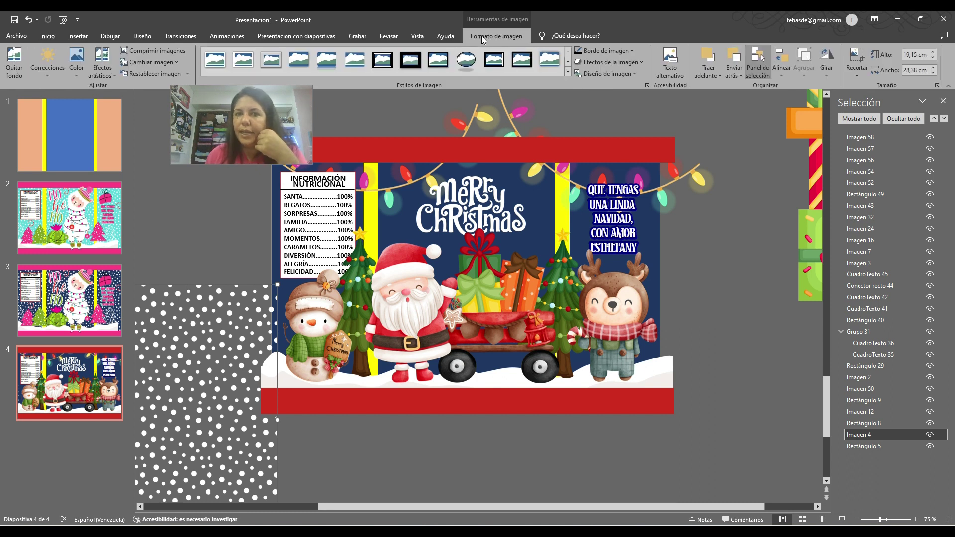
pyautogui.moveTo(209, 286); pyautogui.dragTo(593, 164)
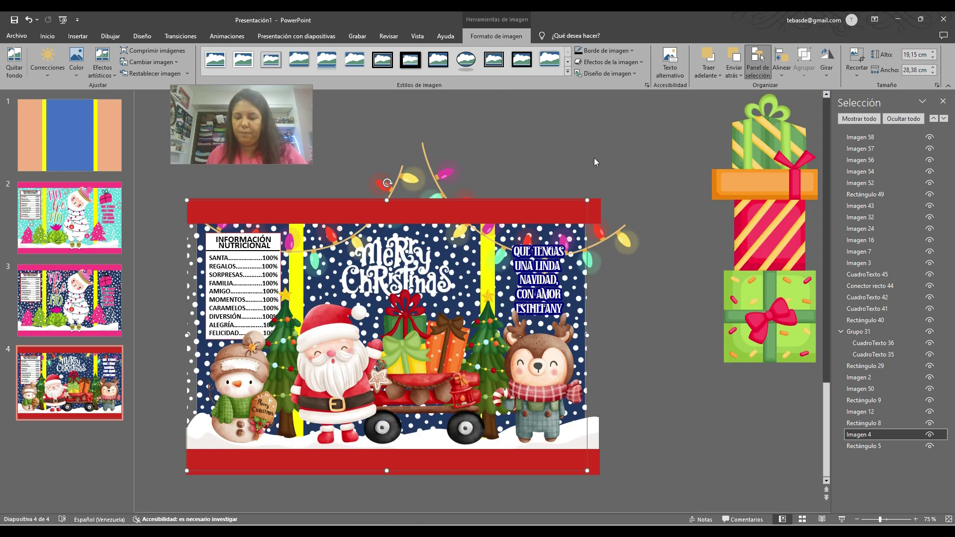
pyautogui.moveTo(582, 297); pyautogui.dragTo(587, 297)
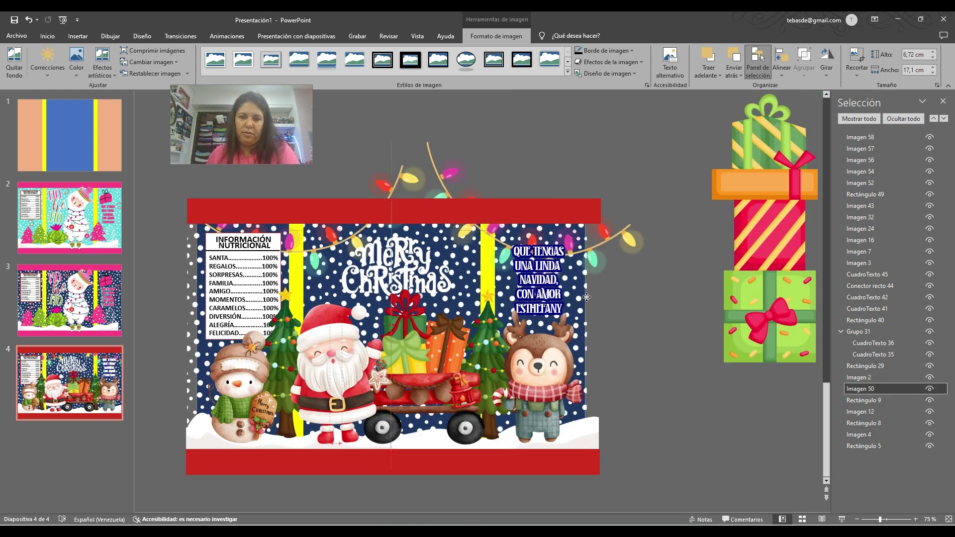
pyautogui.click(458, 273)
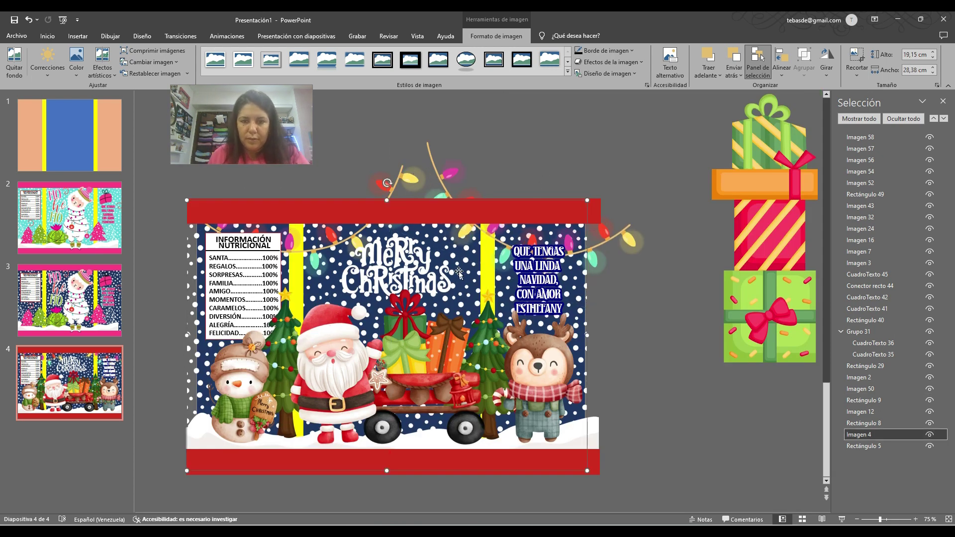
pyautogui.click(583, 311)
pyautogui.click(583, 301)
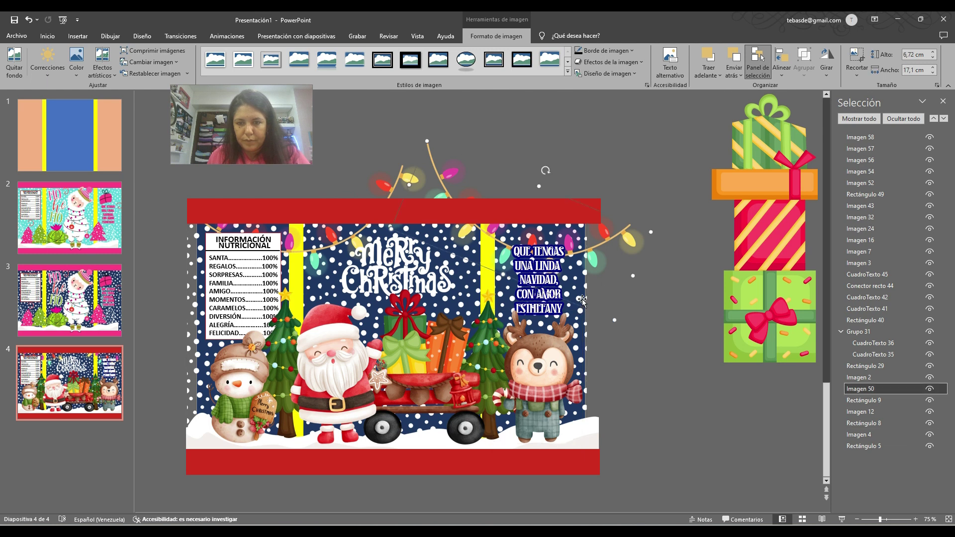
pyautogui.click(589, 351)
pyautogui.moveTo(590, 348); pyautogui.dragTo(701, 485)
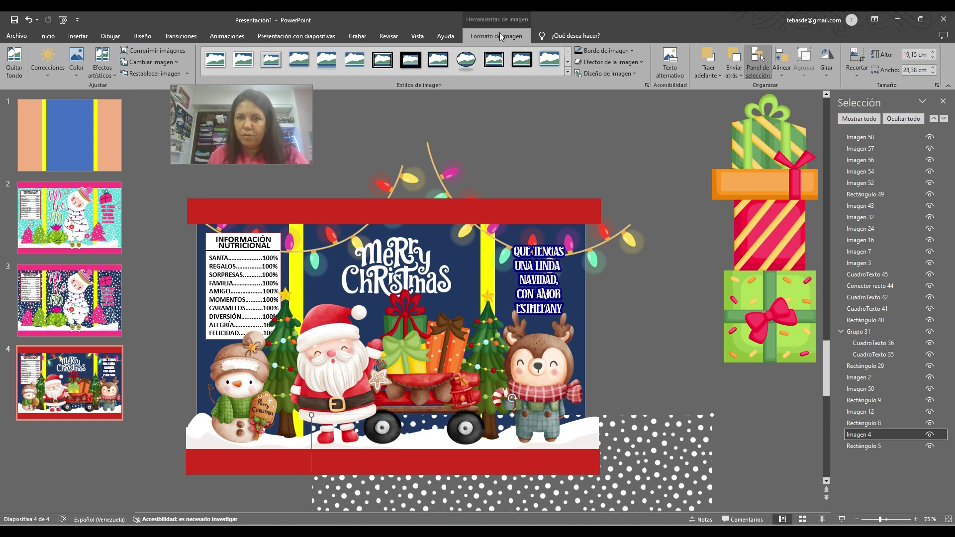
pyautogui.moveTo(665, 427); pyautogui.dragTo(662, 452)
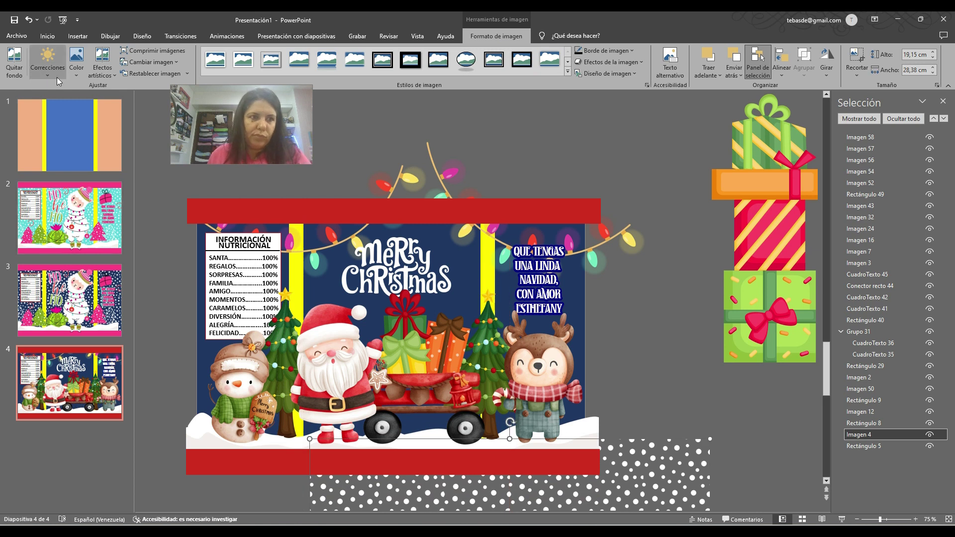
# Step: Draw a 0.56 cm circle above the wrapper, fill it white, and reposition it in the empty area
pyautogui.click(47, 36)
pyautogui.click(538, 52)
pyautogui.moveTo(566, 154); pyautogui.dragTo(562, 163)
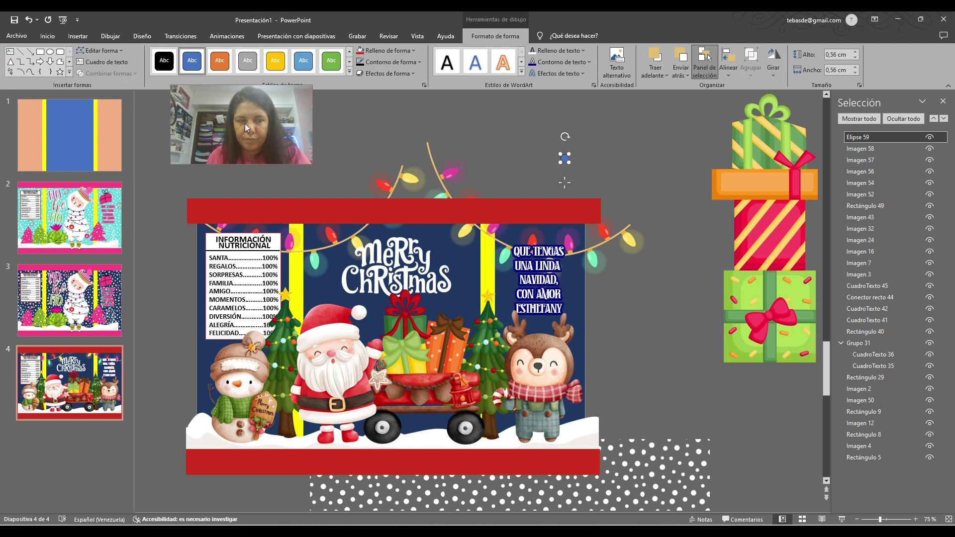
pyautogui.click(364, 51)
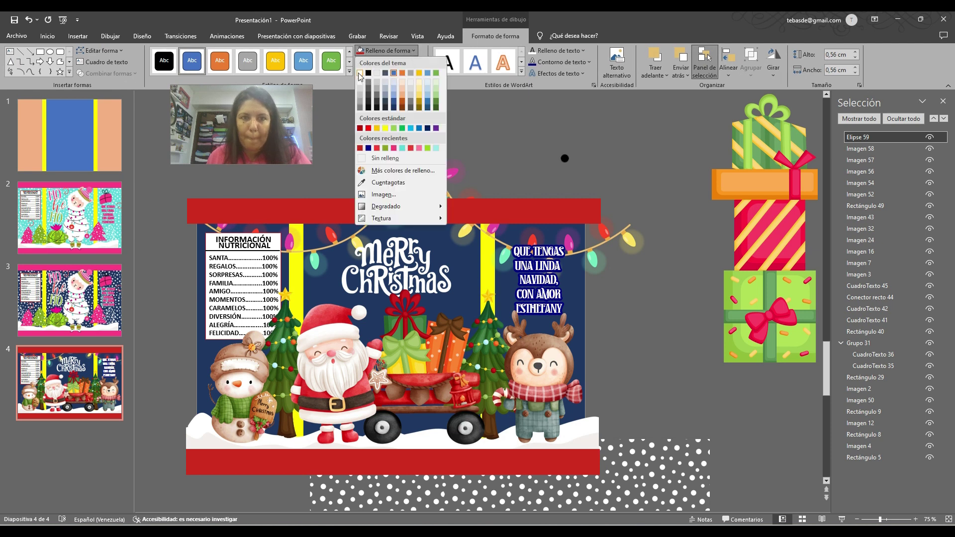
pyautogui.click(360, 73)
pyautogui.click(363, 51)
pyautogui.click(468, 169)
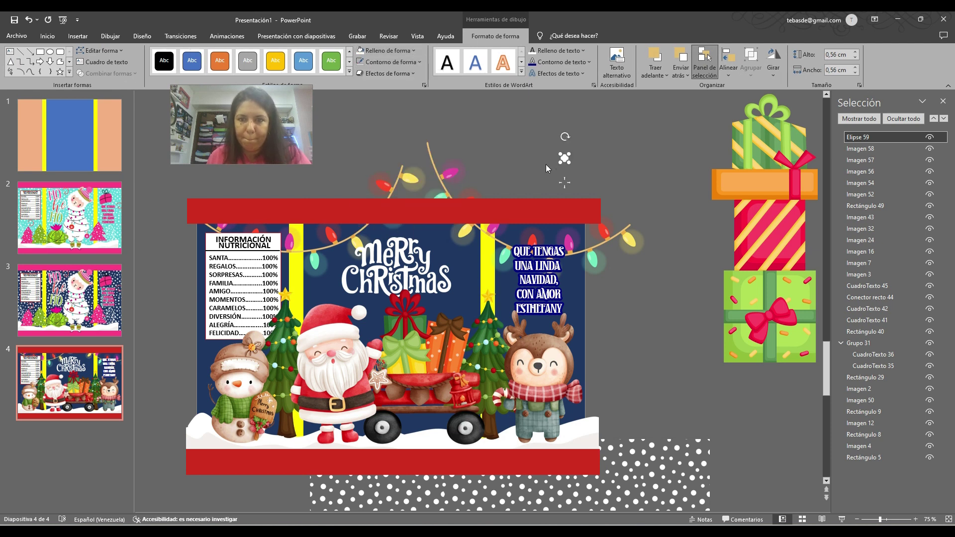
pyautogui.scroll(4, 562, 157)
pyautogui.moveTo(475, 187); pyautogui.dragTo(438, 166)
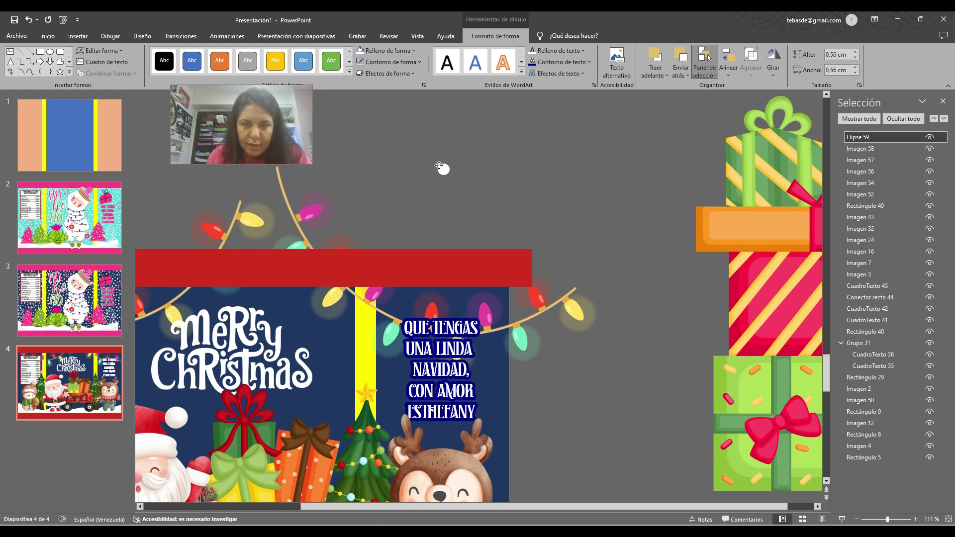
# Step: Add two smaller copies of the white circle, the smallest 0.27 cm, and place them beside the original
pyautogui.moveTo(453, 177); pyautogui.dragTo(470, 165)
pyautogui.hotkey('ctrl', 'v')
pyautogui.scroll(10, 492, 174)
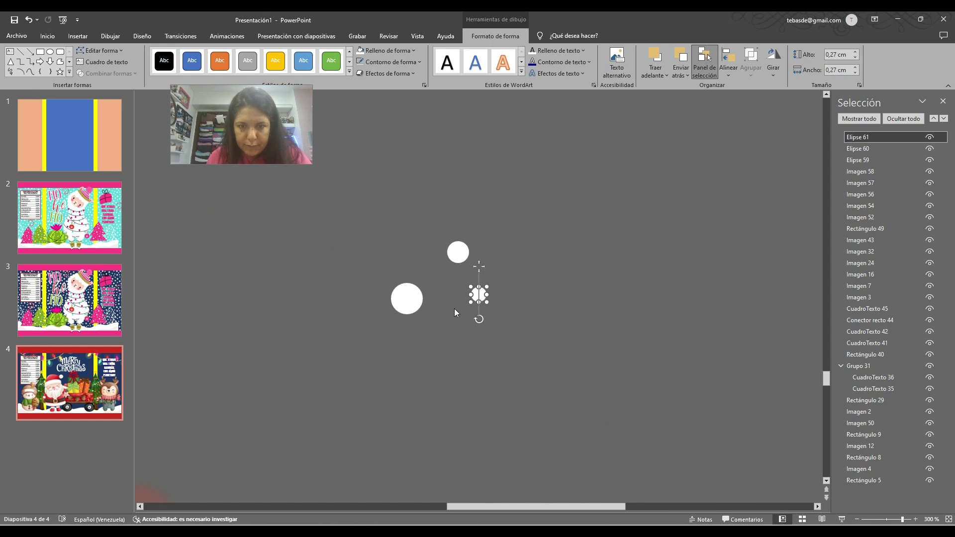
pyautogui.moveTo(478, 295); pyautogui.dragTo(469, 315)
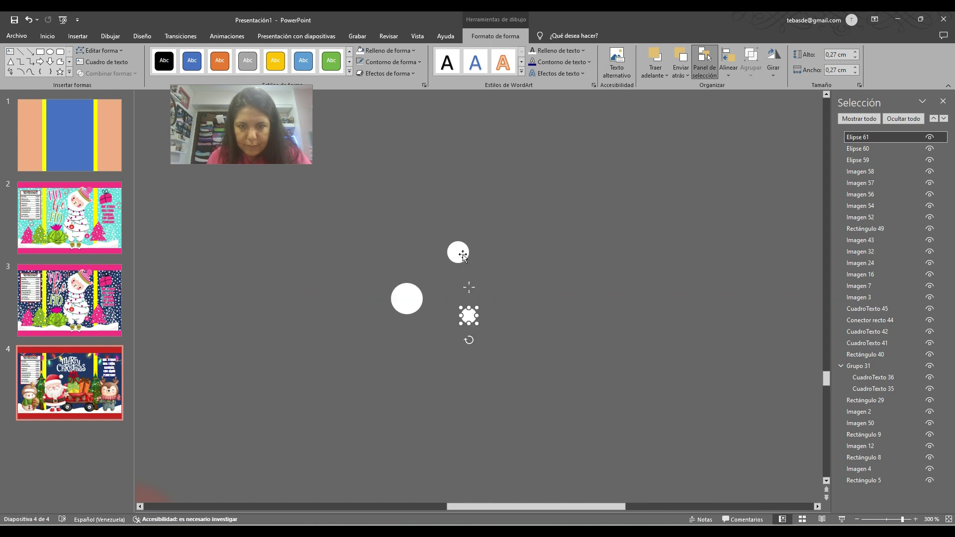
# Step: Adjust the spacing of the three white circles and group them
pyautogui.click(463, 256)
pyautogui.click(468, 316)
pyautogui.moveTo(503, 210); pyautogui.dragTo(348, 347)
pyautogui.rightClick(398, 290)
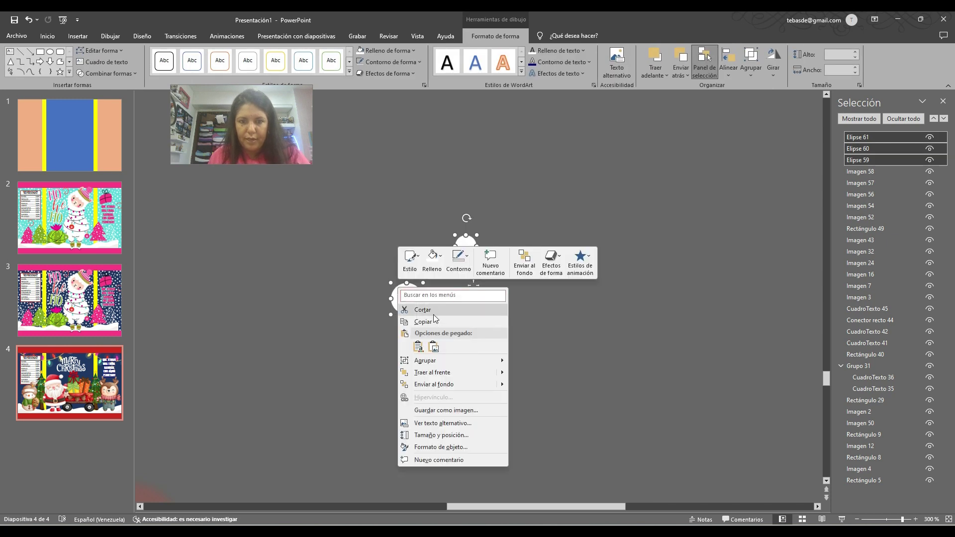
pyautogui.click(531, 362)
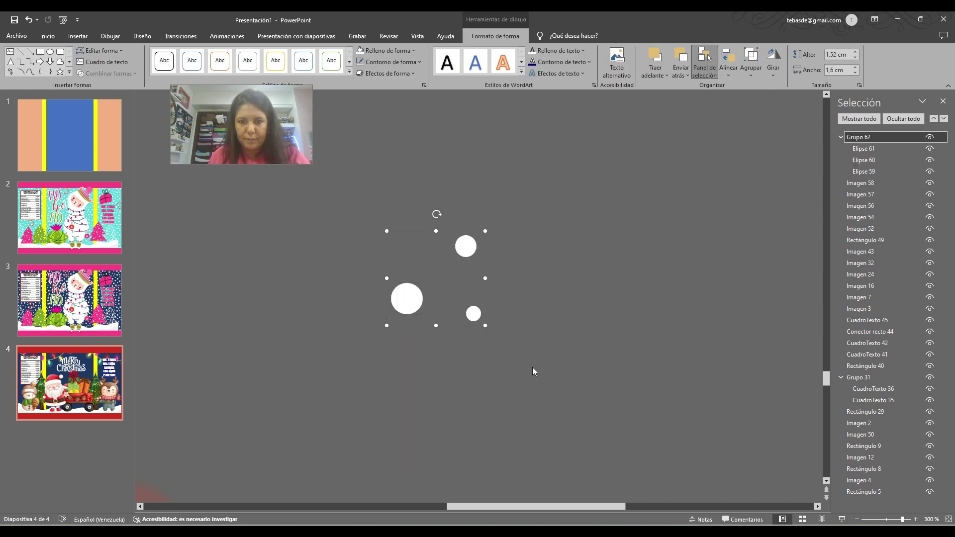
# Step: Duplicate the three-circle group three times, rotating and spreading the copies into a scattered snow pattern
pyautogui.hotkey('ctrl', 'd')
pyautogui.moveTo(460, 238); pyautogui.dragTo(498, 315)
pyautogui.moveTo(460, 271); pyautogui.dragTo(533, 343)
pyautogui.hotkey('ctrl', 'd')
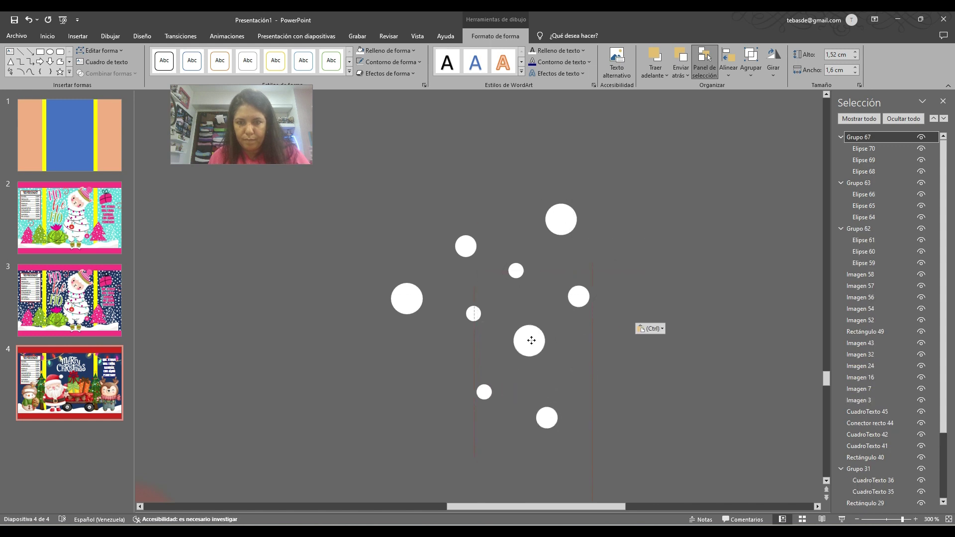
pyautogui.hotkey('ctrl', 'd')
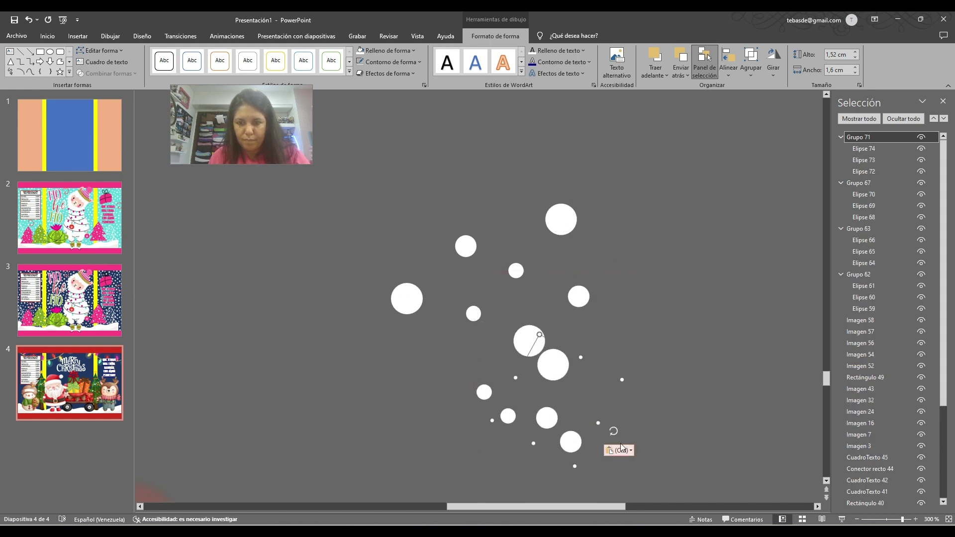
pyautogui.moveTo(615, 432); pyautogui.dragTo(447, 425)
# Step: Group the four sets of white circles into one dot cluster
pyautogui.keyDown('shift'); pyautogui.click(411, 303); pyautogui.keyUp('shift')
pyautogui.keyDown('shift'); pyautogui.click(559, 218); pyautogui.keyUp('shift')
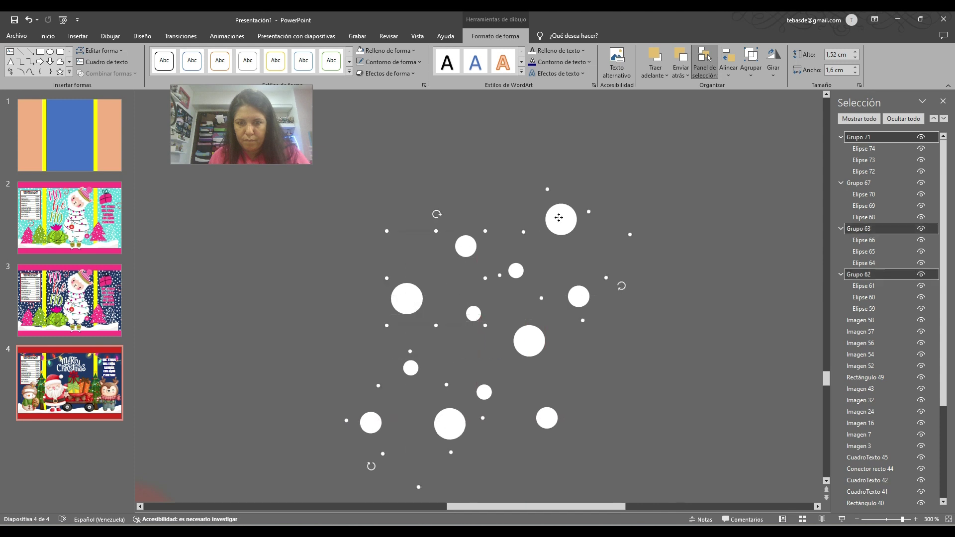
pyautogui.keyDown('shift'); pyautogui.click(527, 347); pyautogui.keyUp('shift')
pyautogui.rightClick(528, 344)
pyautogui.moveTo(572, 241)
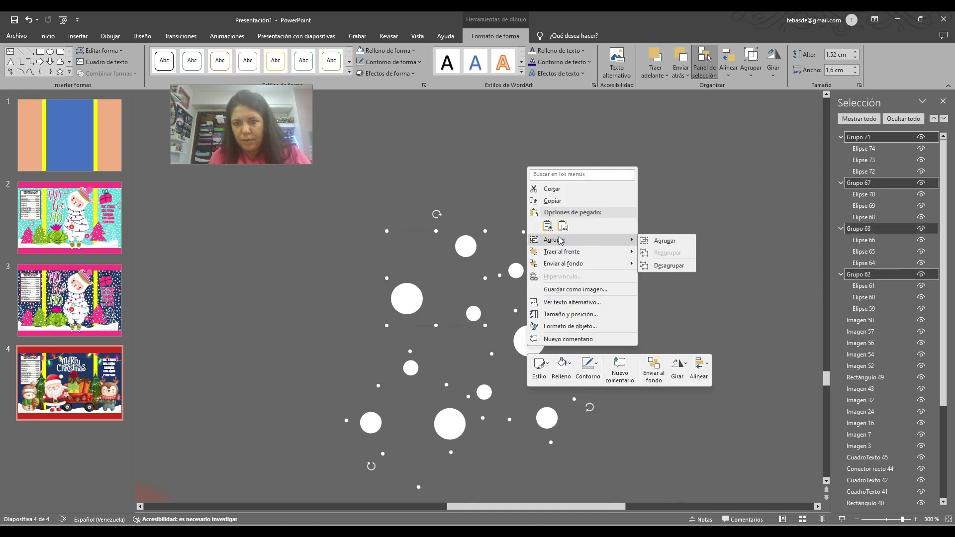
pyautogui.click(665, 241)
pyautogui.scroll(-5, 597, 261)
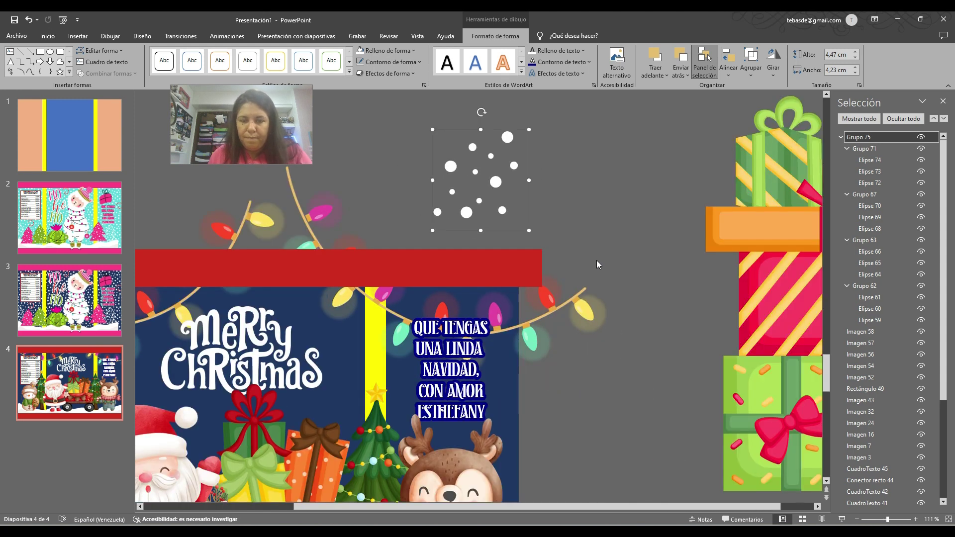
# Step: Shrink the dot cluster to about 2.96 by 2.8 cm and place copies beside the Merry Christmas lettering and the message
pyautogui.moveTo(524, 126); pyautogui.dragTo(498, 154)
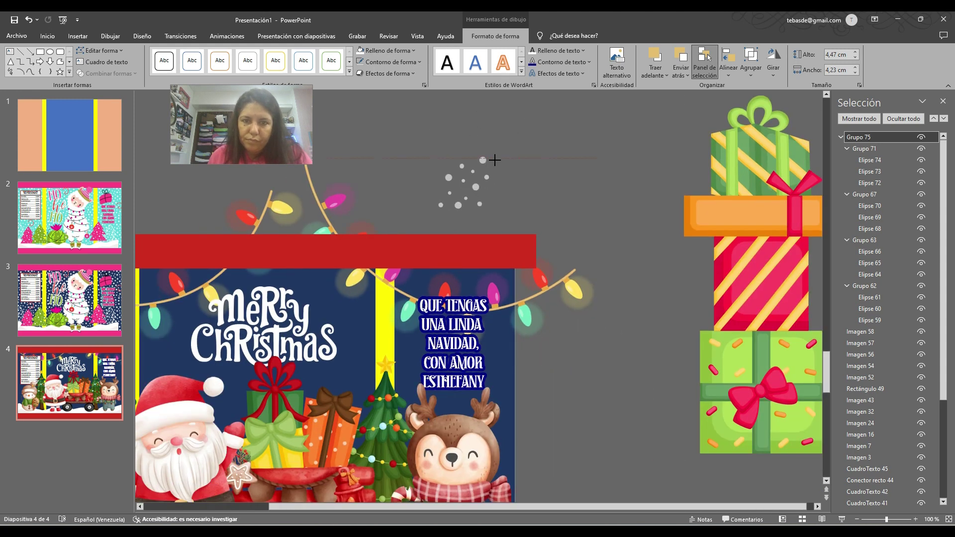
pyautogui.moveTo(478, 189); pyautogui.dragTo(537, 331)
pyautogui.hotkey('ctrl', 'c')
pyautogui.hotkey('ctrl', 'v')
pyautogui.hotkey('ctrl', 'c')
pyautogui.hotkey('ctrl', 'v')
pyautogui.hotkey('ctrl', 'v')
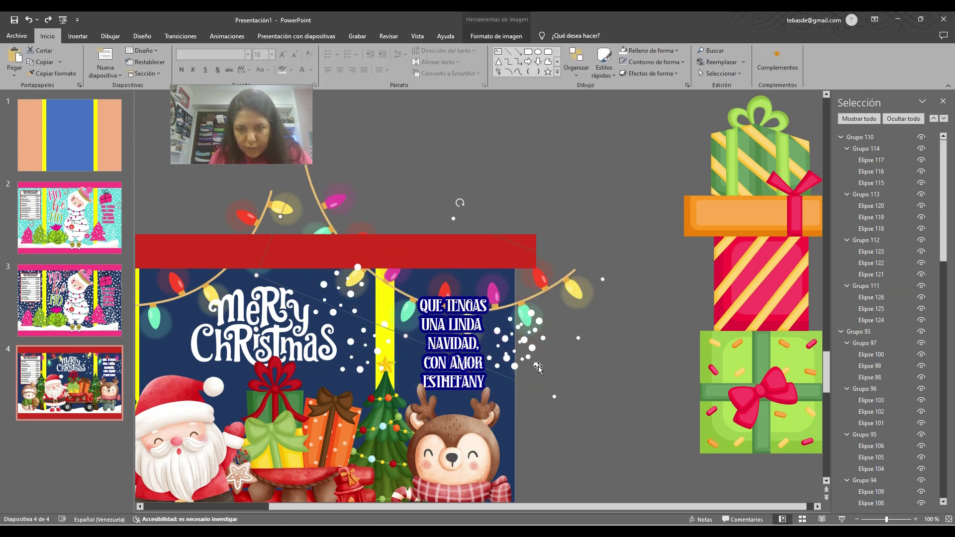
# Step: Raise the light garland slightly above the message text and move one dot cluster over the yellow strip
pyautogui.click(477, 348)
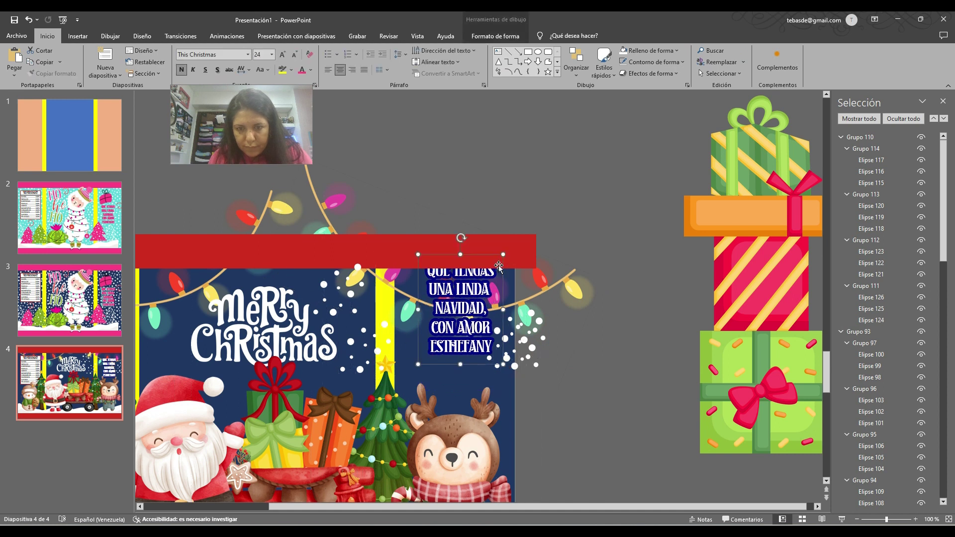
pyautogui.click(581, 277)
pyautogui.moveTo(580, 277); pyautogui.dragTo(580, 246)
pyautogui.click(516, 367)
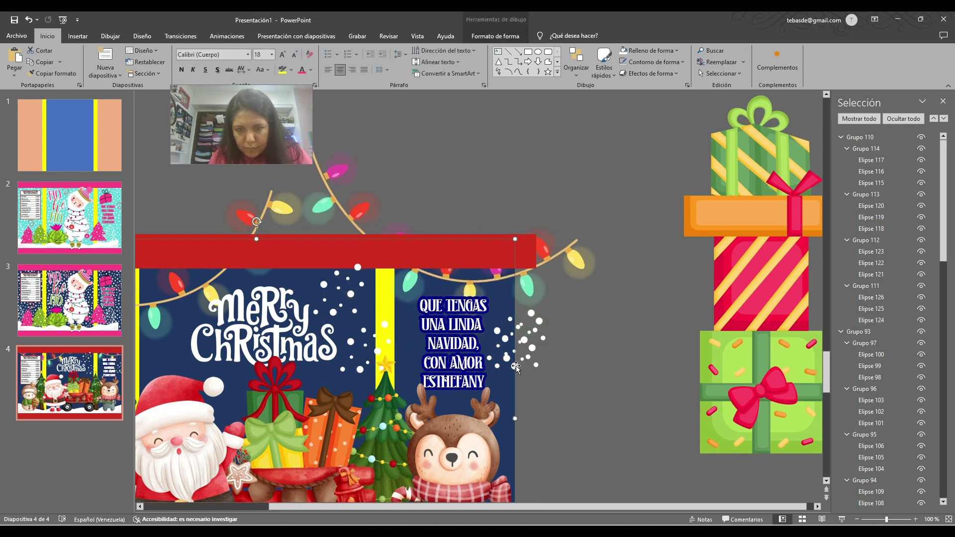
pyautogui.moveTo(532, 371); pyautogui.dragTo(405, 313)
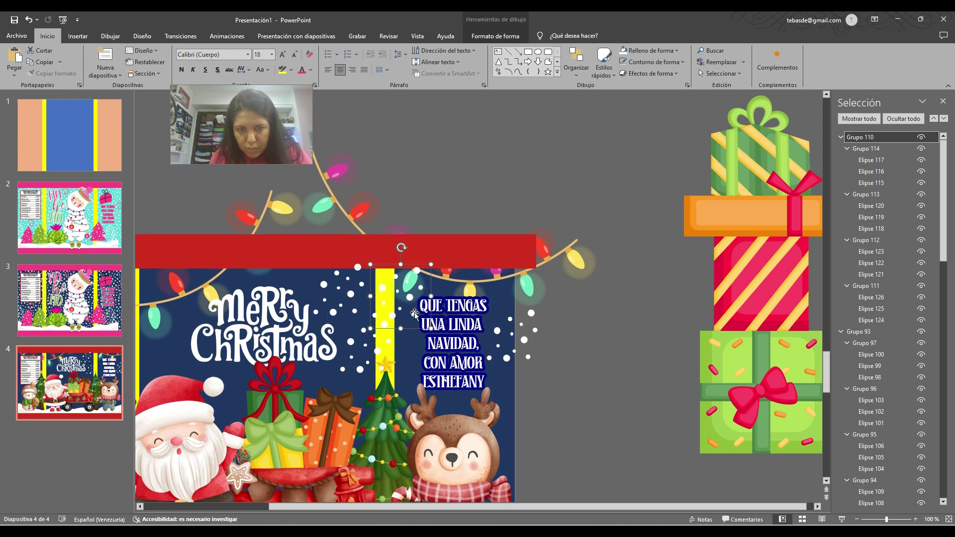
pyautogui.moveTo(530, 279); pyautogui.dragTo(540, 298)
# Step: Give the dot cluster beside the Merry Christmas lettering a solid white fill with 58% transparency
pyautogui.moveTo(563, 507); pyautogui.dragTo(438, 506)
pyautogui.click(518, 370)
pyautogui.click(492, 36)
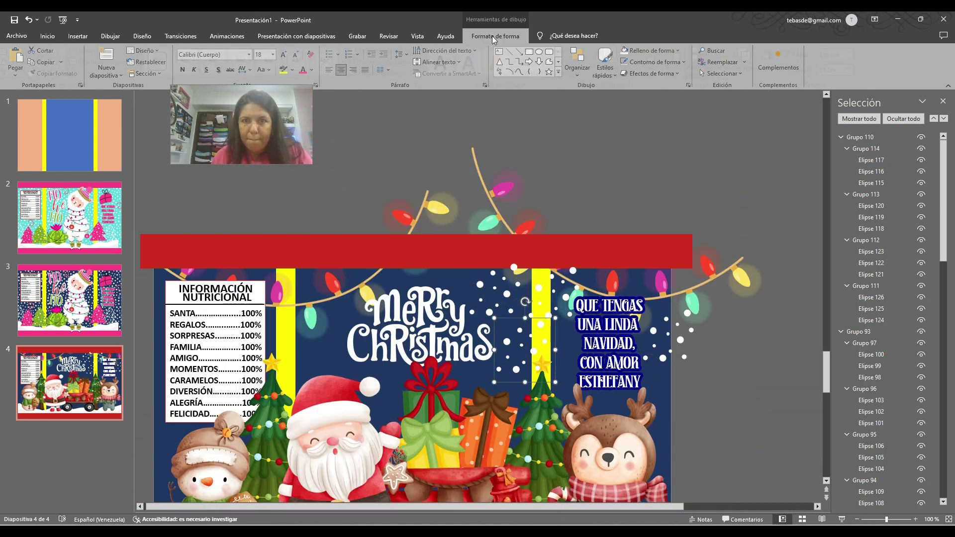
pyautogui.click(409, 54)
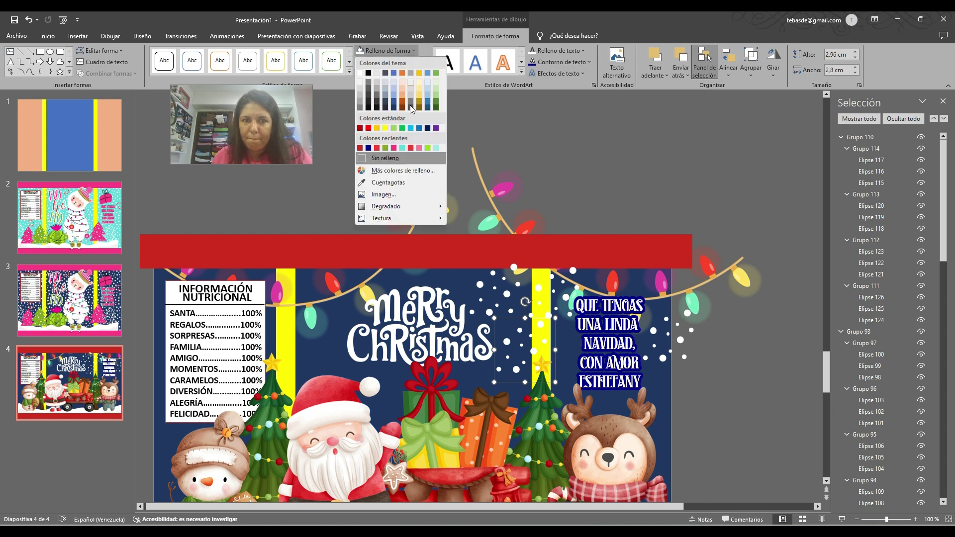
pyautogui.moveTo(410, 206)
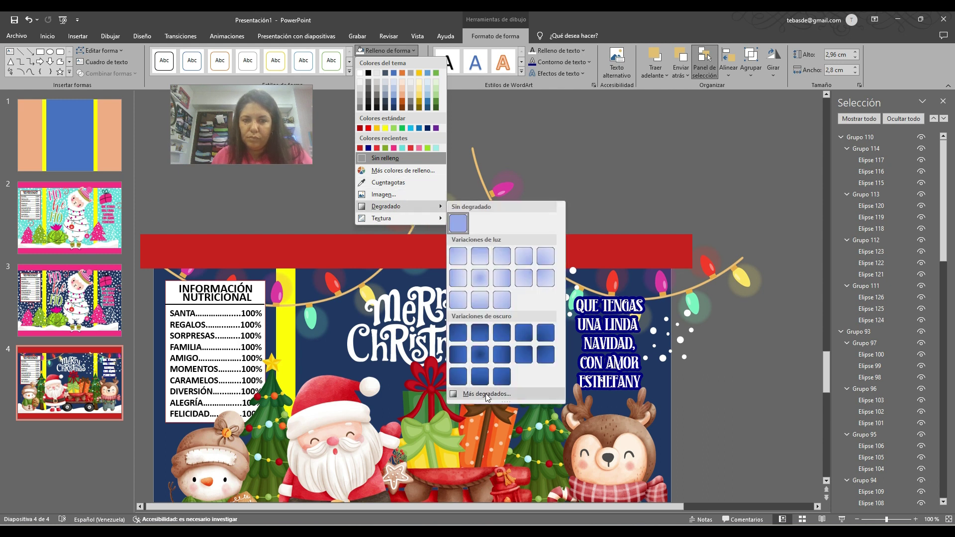
pyautogui.click(486, 394)
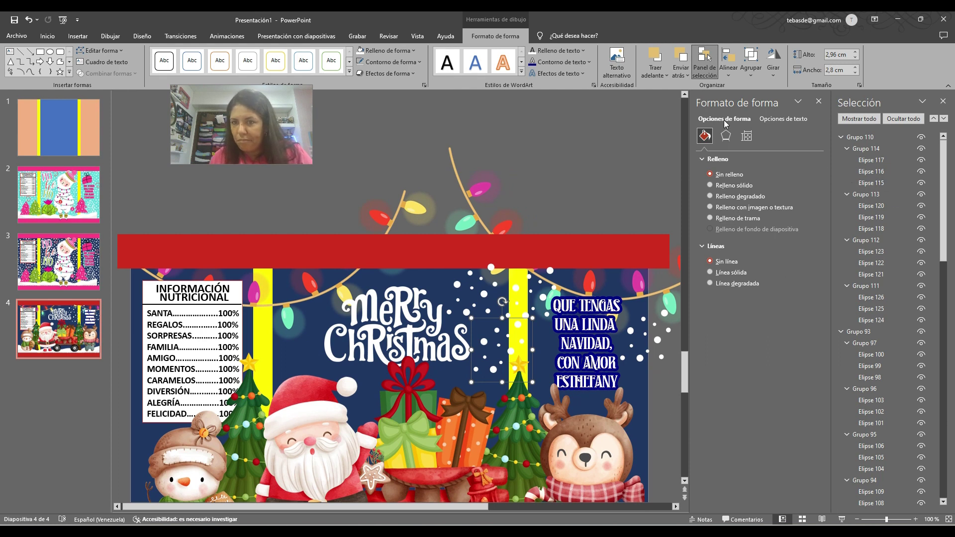
pyautogui.click(742, 186)
pyautogui.moveTo(755, 263); pyautogui.dragTo(756, 262)
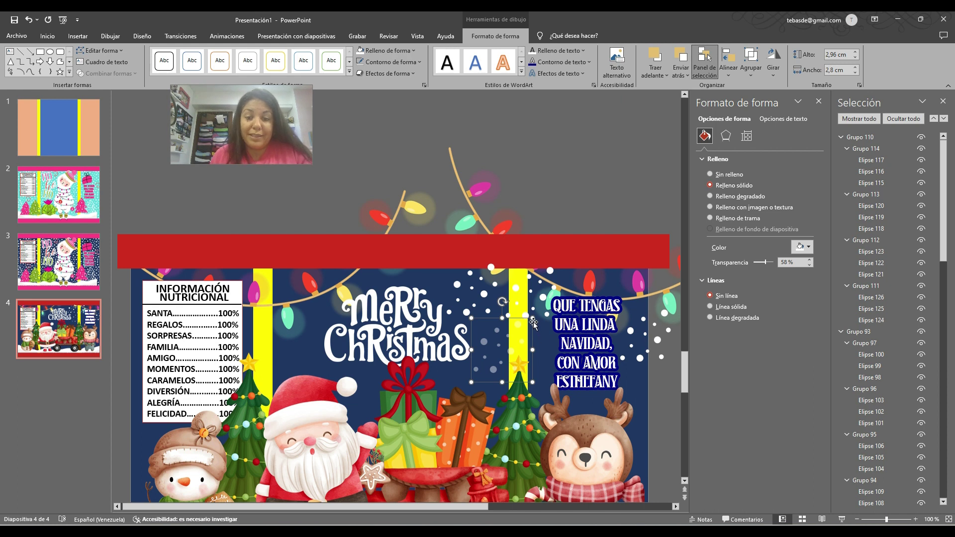
# Step: Delete the opaque white dot clusters, keeping only the translucent one
pyautogui.click(483, 297)
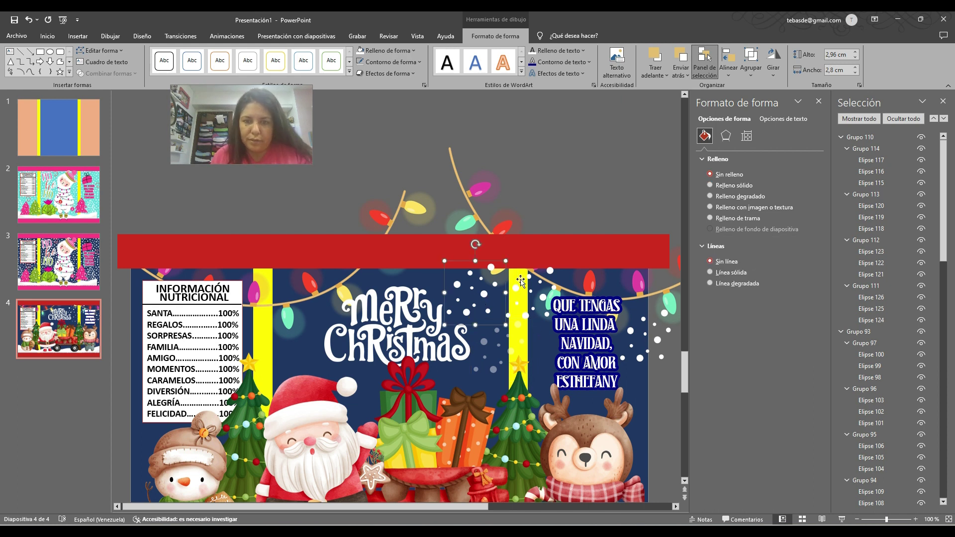
pyautogui.keyDown('shift'); pyautogui.click(551, 272); pyautogui.keyUp('shift')
pyautogui.press('Delete')
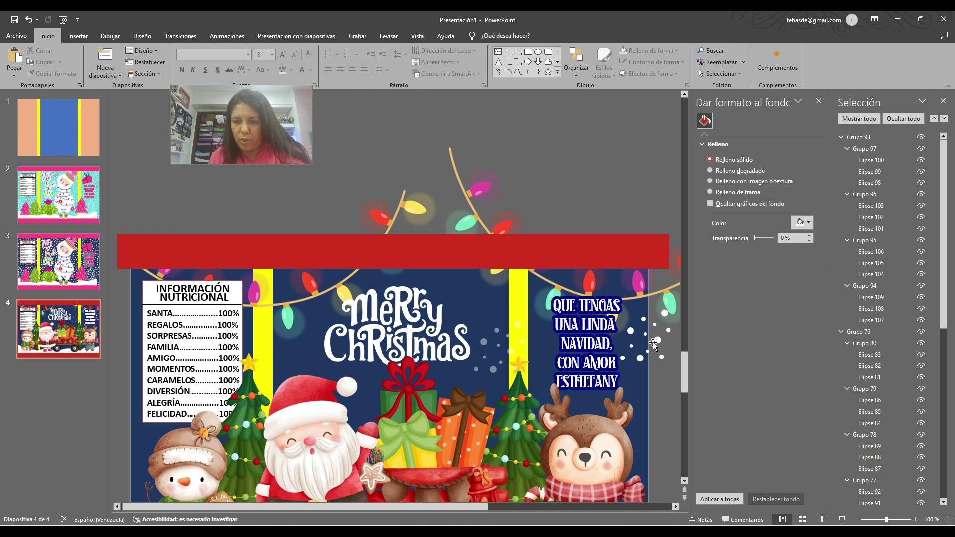
# Step: Duplicate the translucent dot cluster twice, rotating the copies and placing them above and beside the lettering's upper end
pyautogui.click(505, 347)
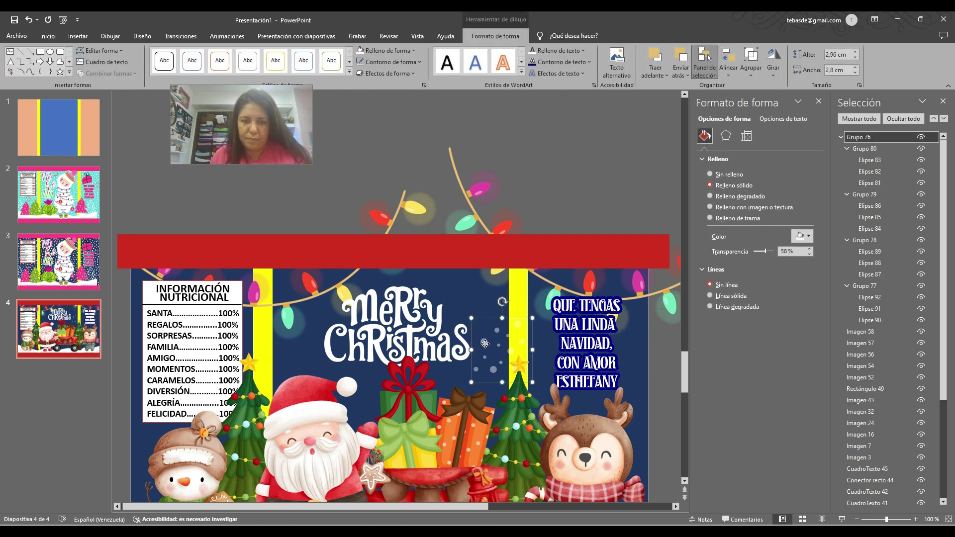
pyautogui.hotkey('ctrl', 'd')
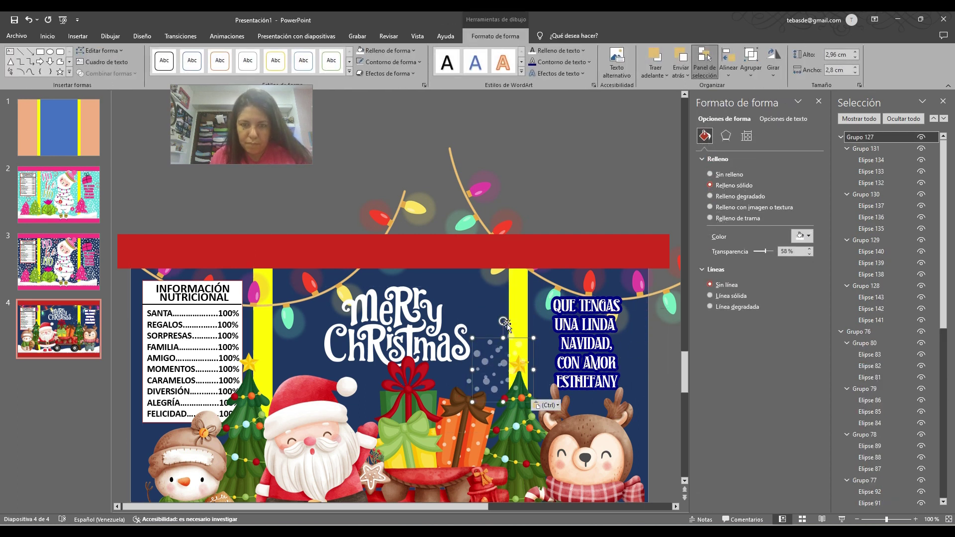
pyautogui.moveTo(504, 322); pyautogui.dragTo(468, 269)
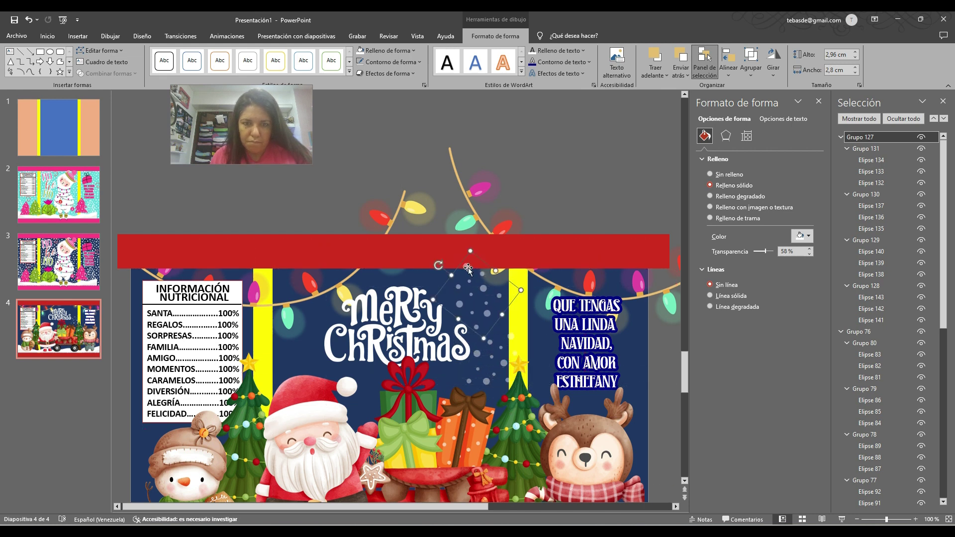
pyautogui.hotkey('ctrl', 'd')
pyautogui.moveTo(410, 278); pyautogui.dragTo(435, 225)
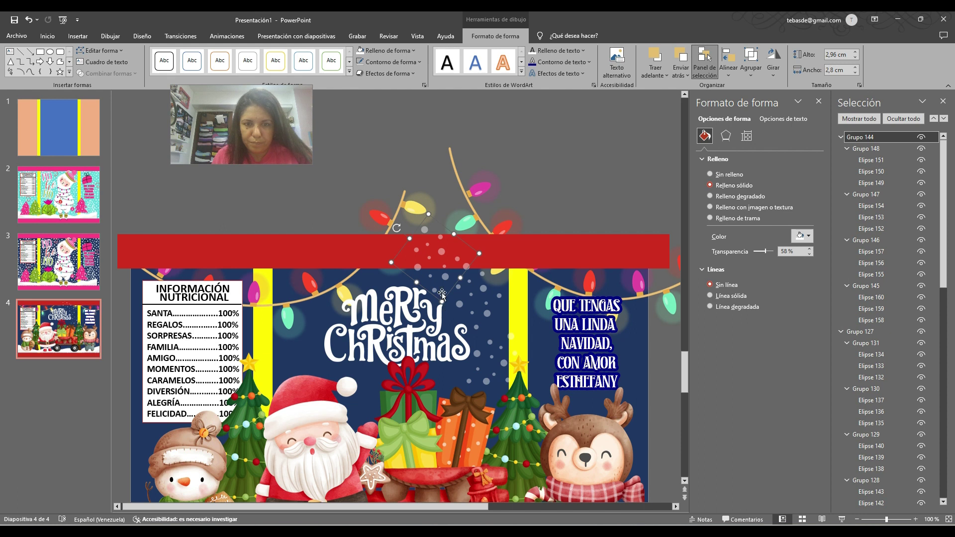
# Step: Spread further rotated copies of the translucent dot cluster around the Merry Christmas lettering and behind Santa and the gifts
pyautogui.hotkey('ctrl', 'd')
pyautogui.moveTo(451, 290); pyautogui.dragTo(320, 326)
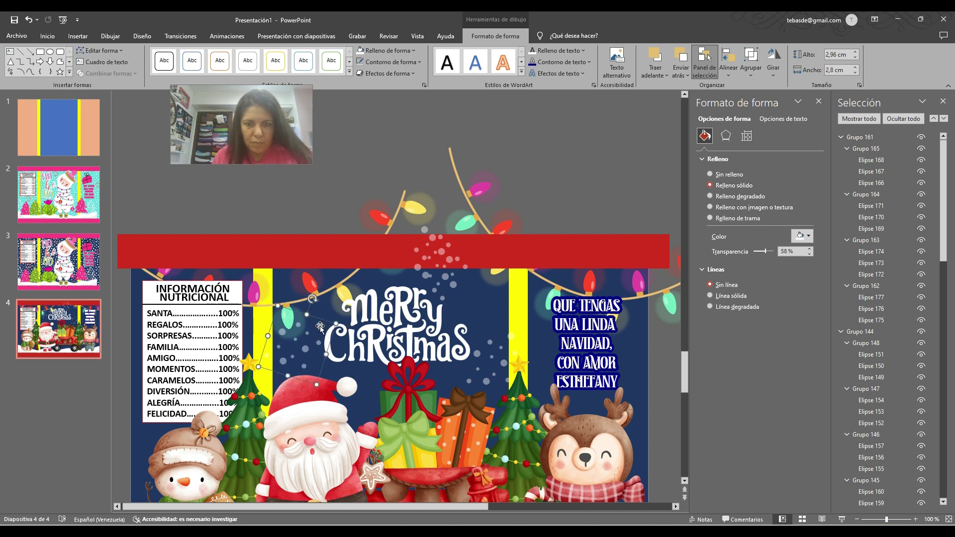
pyautogui.hotkey('ctrl', 'd')
pyautogui.moveTo(445, 364); pyautogui.dragTo(443, 397)
pyautogui.hotkey('ctrl', 'd')
pyautogui.hotkey('ctrl', 'd')
pyautogui.hotkey('ctrl', 'd')
# Step: Group all the translucent dot clusters of the central panel into a single object
pyautogui.click(498, 313)
pyautogui.keyDown('shift'); pyautogui.click(411, 276); pyautogui.keyUp('shift')
pyautogui.keyDown('shift'); pyautogui.click(320, 264); pyautogui.keyUp('shift')
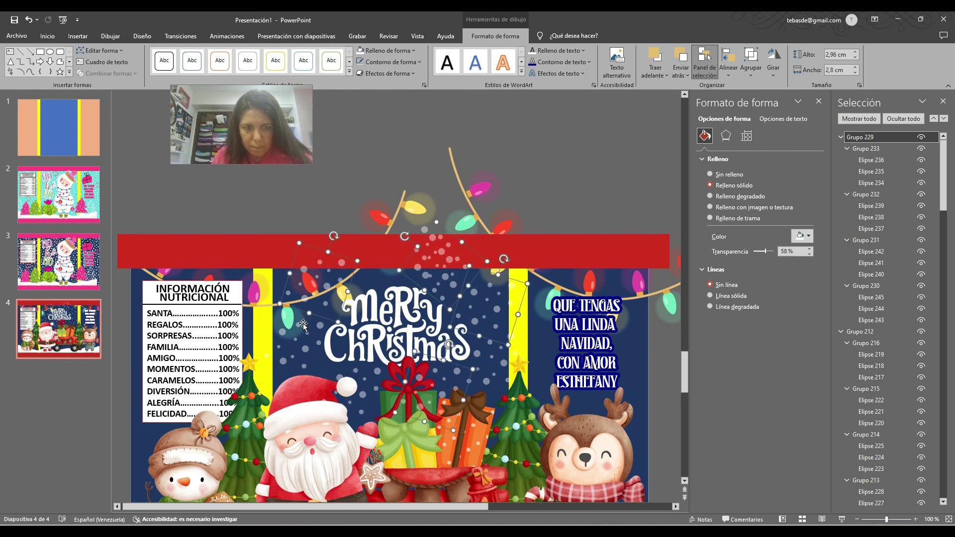
pyautogui.keyDown('shift'); pyautogui.click(305, 351); pyautogui.keyUp('shift')
pyautogui.keyDown('shift'); pyautogui.click(367, 396); pyautogui.keyUp('shift')
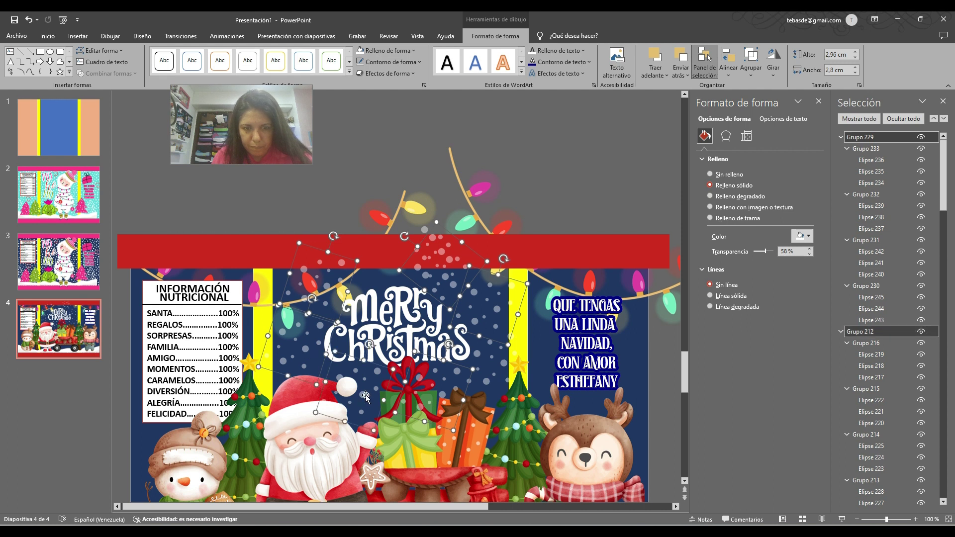
pyautogui.rightClick(487, 383)
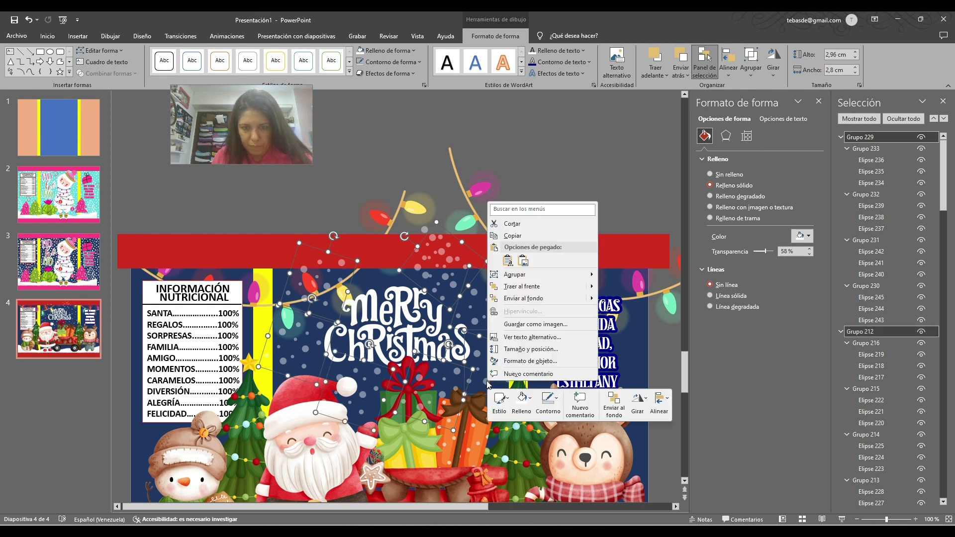
pyautogui.moveTo(517, 275)
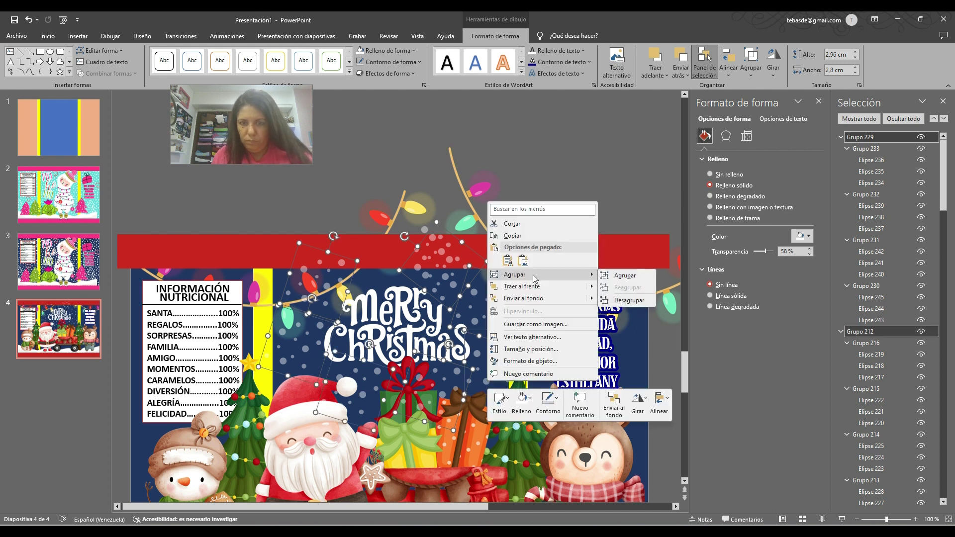
pyautogui.click(621, 275)
# Step: Cut and repaste the upper red band so that it covers the snow dots overlapping it
pyautogui.click(555, 256)
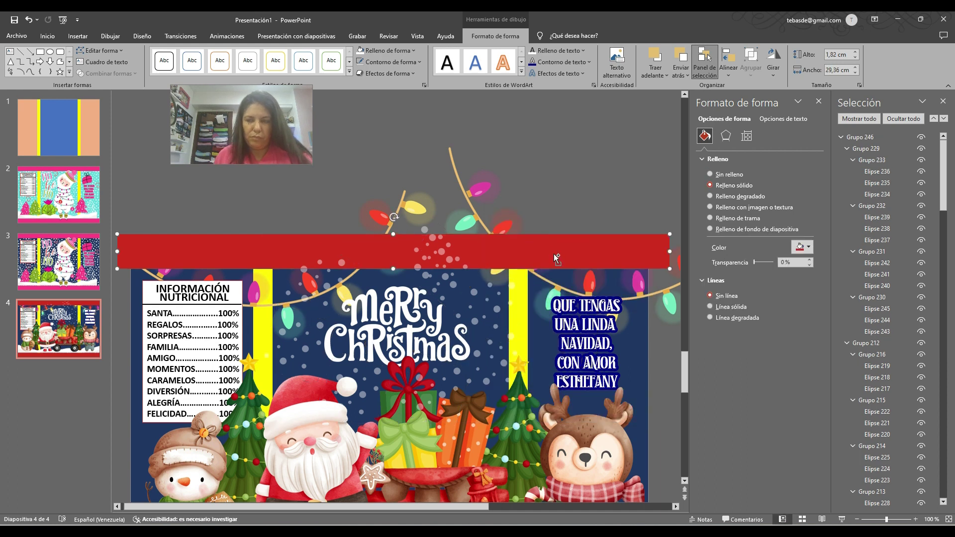
pyautogui.scroll(-5, 856, 246)
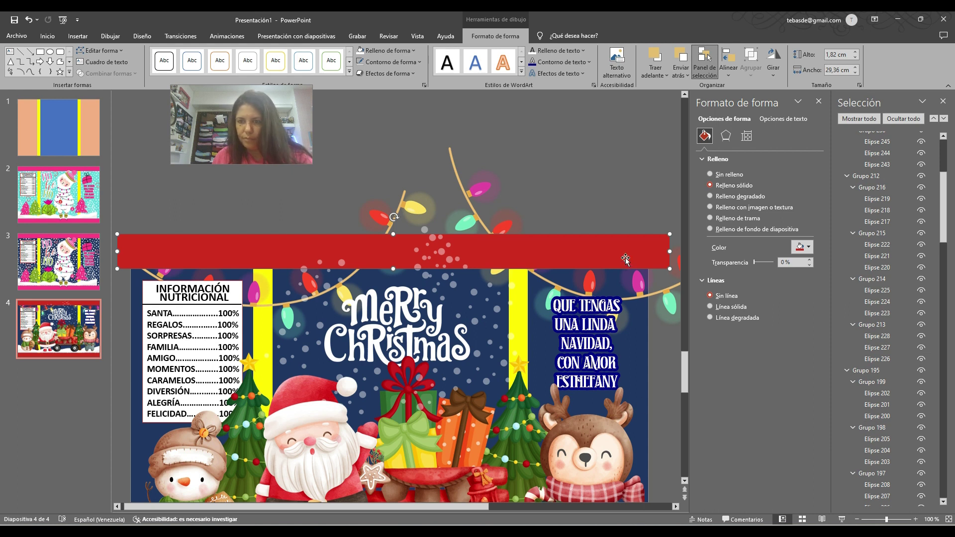
pyautogui.scroll(5, 884, 250)
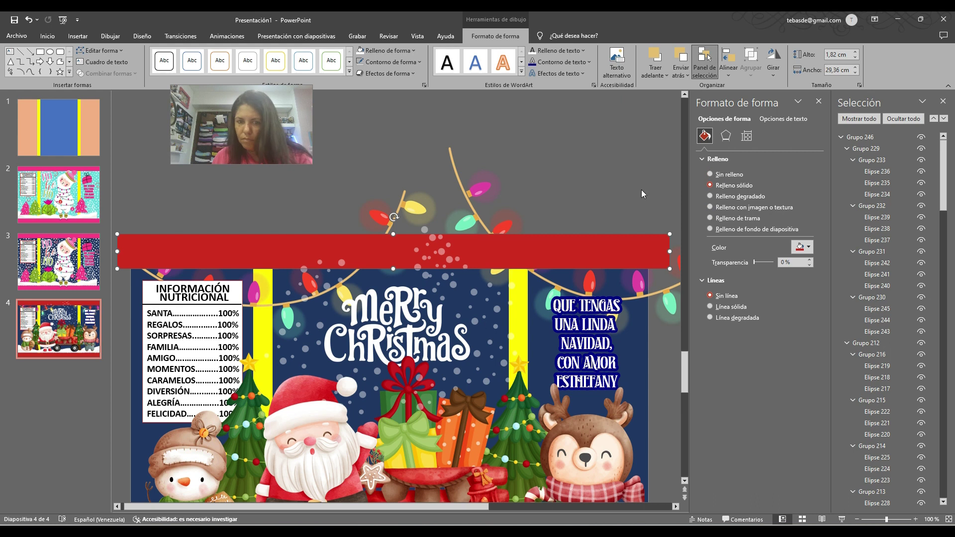
pyautogui.hotkey('ctrl', 'x')
pyautogui.hotkey('ctrl', 'v')
pyautogui.click(593, 195)
# Step: Close the object selection and formatting panes to view the full wrapper
pyautogui.scroll(-3, 593, 195)
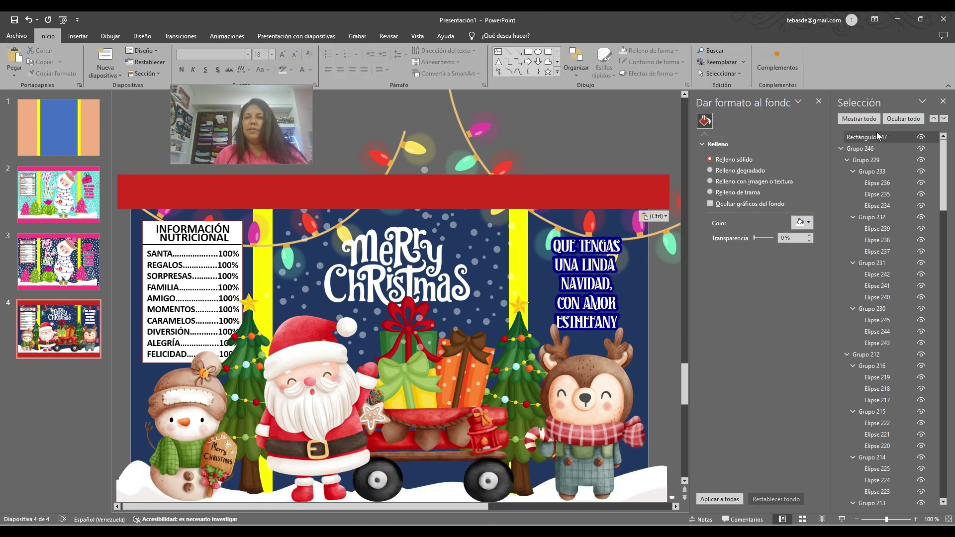
pyautogui.click(944, 102)
pyautogui.click(944, 102)
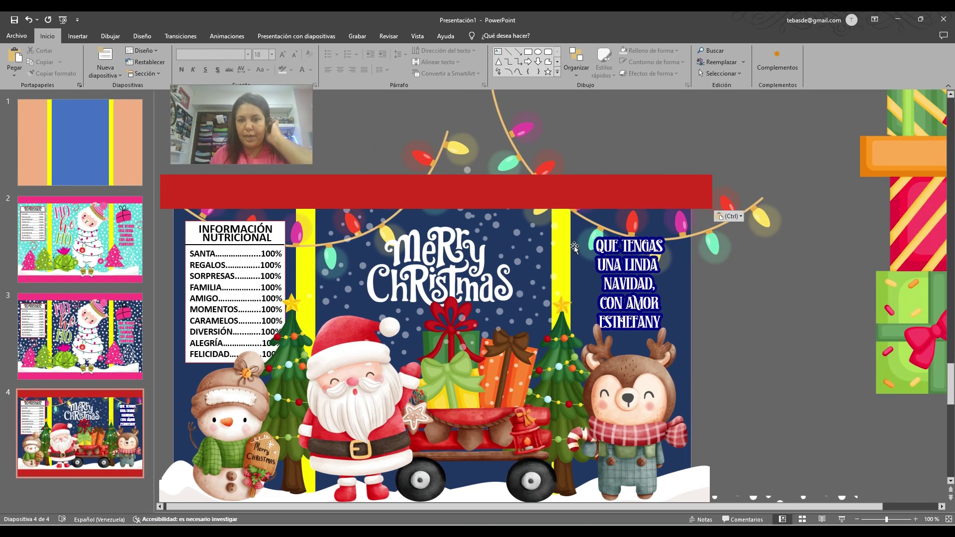
# Step: Duplicate the central dot group, shrink the copy to about 11.4 by 8.2 cm, rotate it a quarter turn and place it over the reindeer panel
pyautogui.click(540, 254)
pyautogui.hotkey('ctrl', 'x')
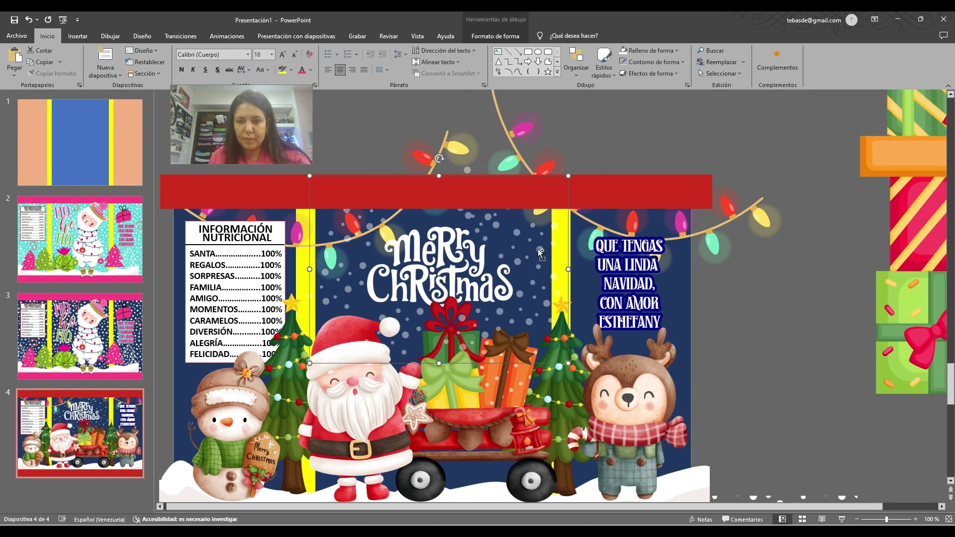
pyautogui.hotkey('ctrl', 'v')
pyautogui.moveTo(547, 258); pyautogui.dragTo(767, 294)
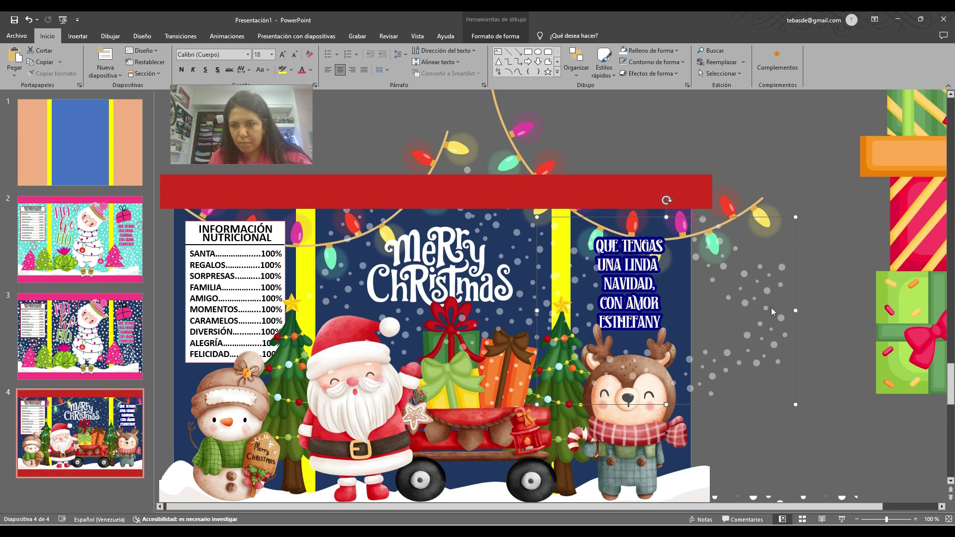
pyautogui.moveTo(794, 217); pyautogui.dragTo(666, 235)
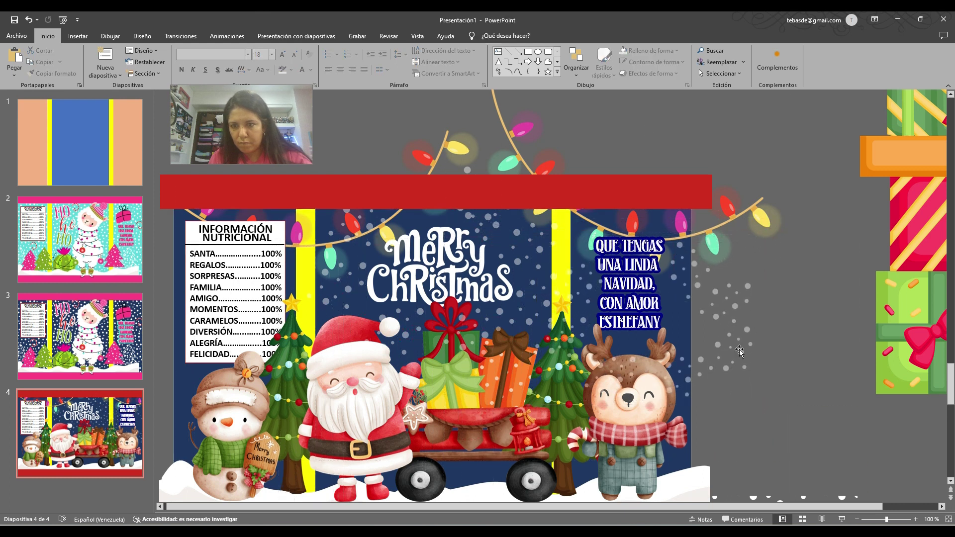
pyautogui.moveTo(649, 227); pyautogui.dragTo(708, 342)
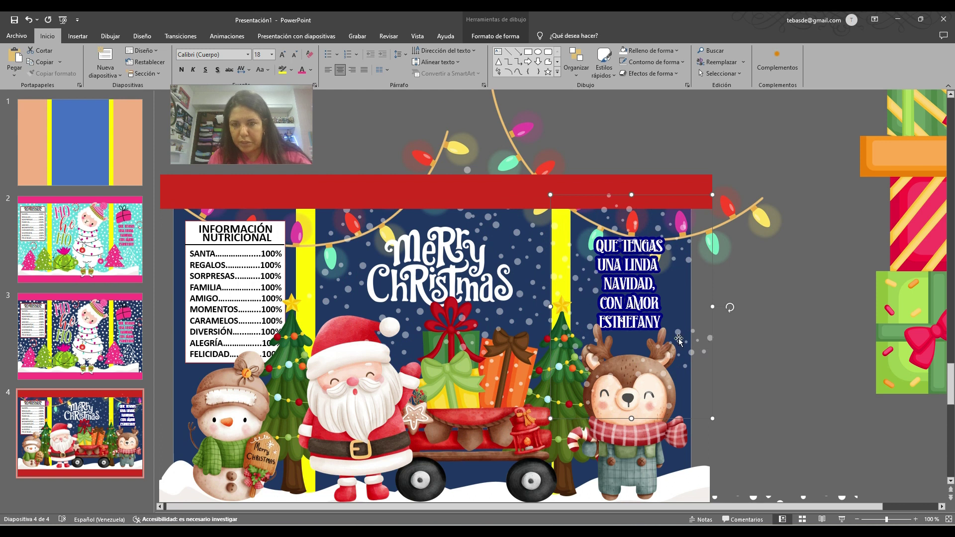
# Step: Add two more copies of the rotated dot group, one beyond the reindeer panel's outer edge and one over the snowman panel
pyautogui.hotkey('ctrl', 'v')
pyautogui.moveTo(596, 291); pyautogui.dragTo(689, 314)
pyautogui.click(775, 155)
pyautogui.scroll(-1, 769, 174)
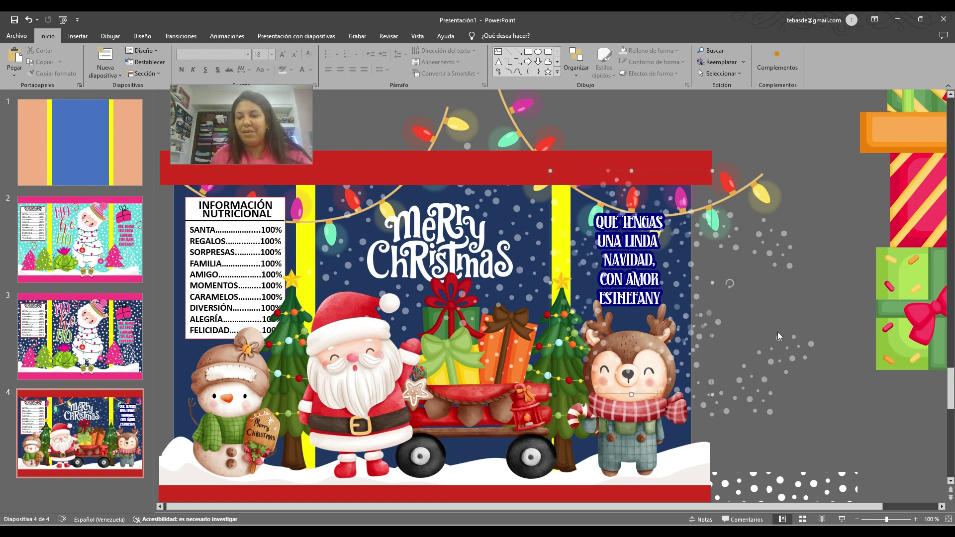
pyautogui.hotkey('ctrl', 'v')
pyautogui.moveTo(568, 366); pyautogui.dragTo(314, 397)
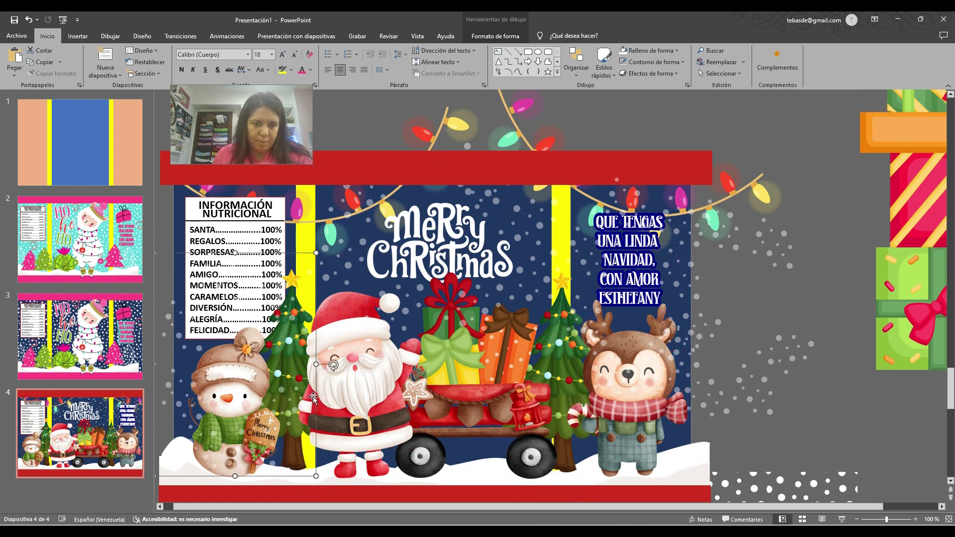
# Step: Display the list of slide objects, then cut and repaste the snowman, the tree beside it and Santa so they cover the snow dots
pyautogui.click(494, 36)
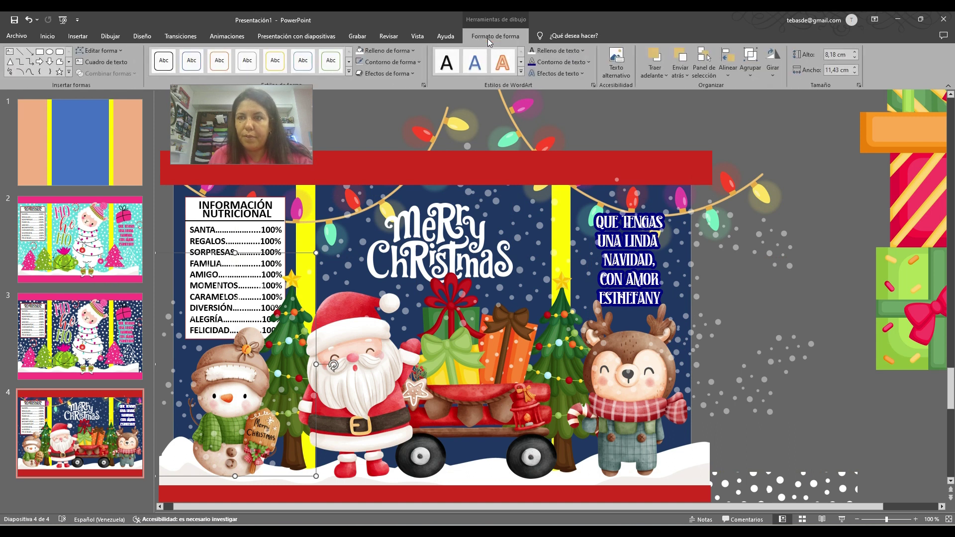
pyautogui.click(705, 62)
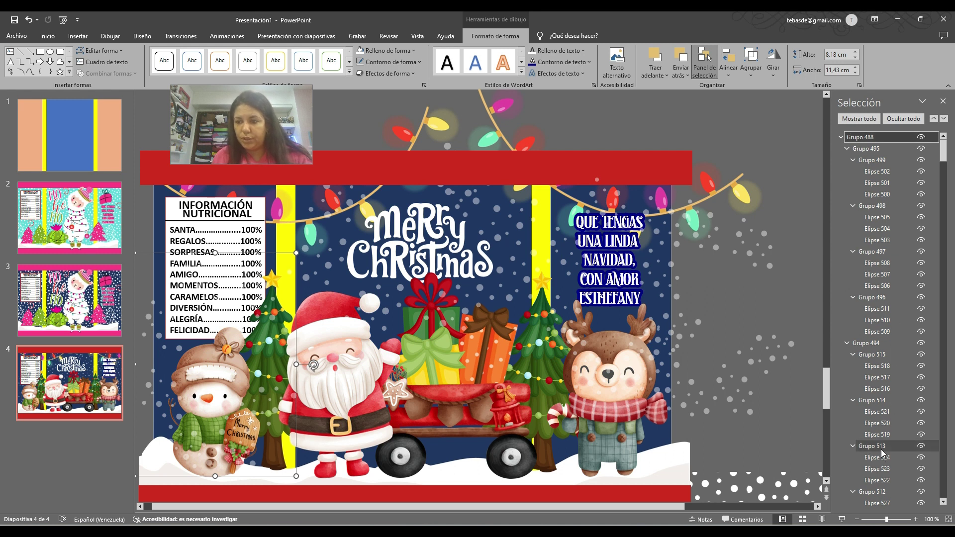
pyautogui.click(214, 371)
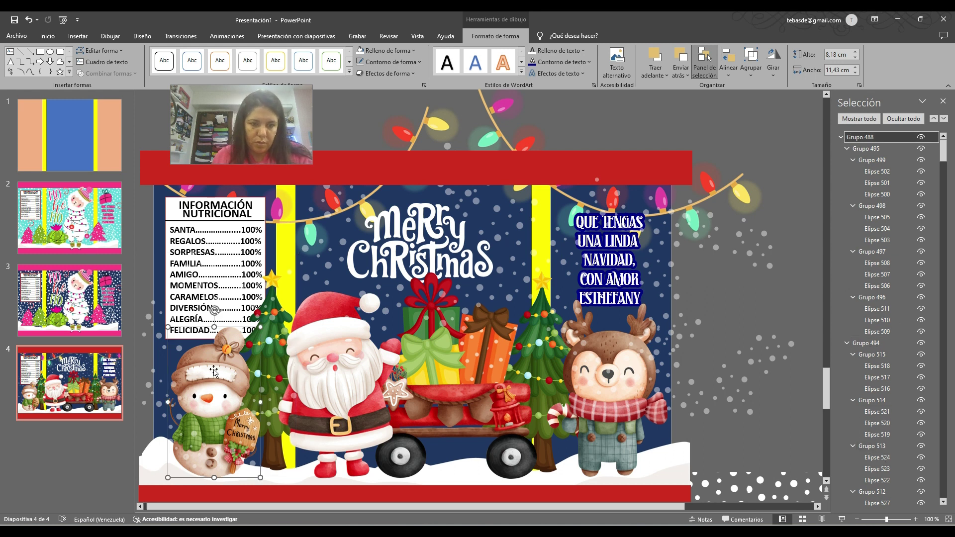
pyautogui.keyDown('shift'); pyautogui.click(271, 303); pyautogui.keyUp('shift')
pyautogui.keyDown('shift'); pyautogui.click(272, 286); pyautogui.keyUp('shift')
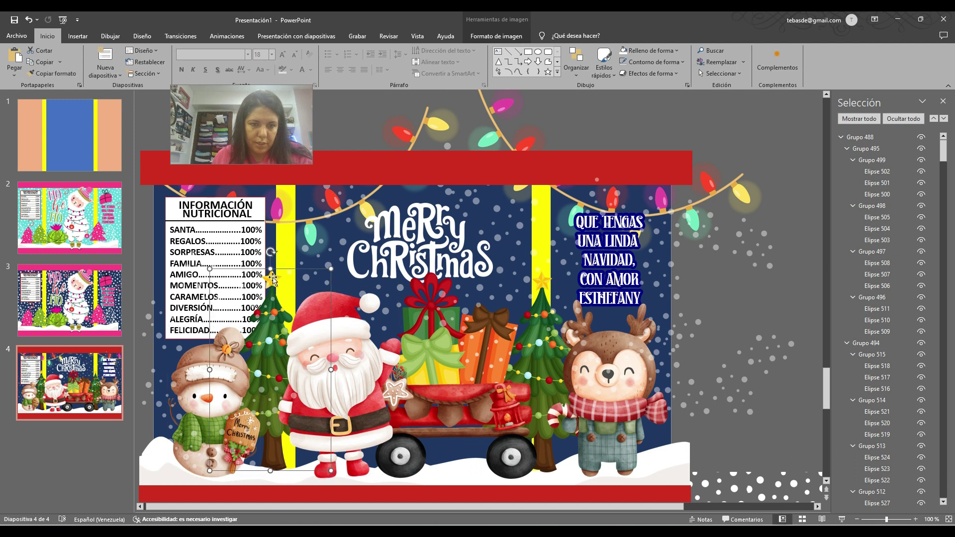
pyautogui.hotkey('ctrl', 'x')
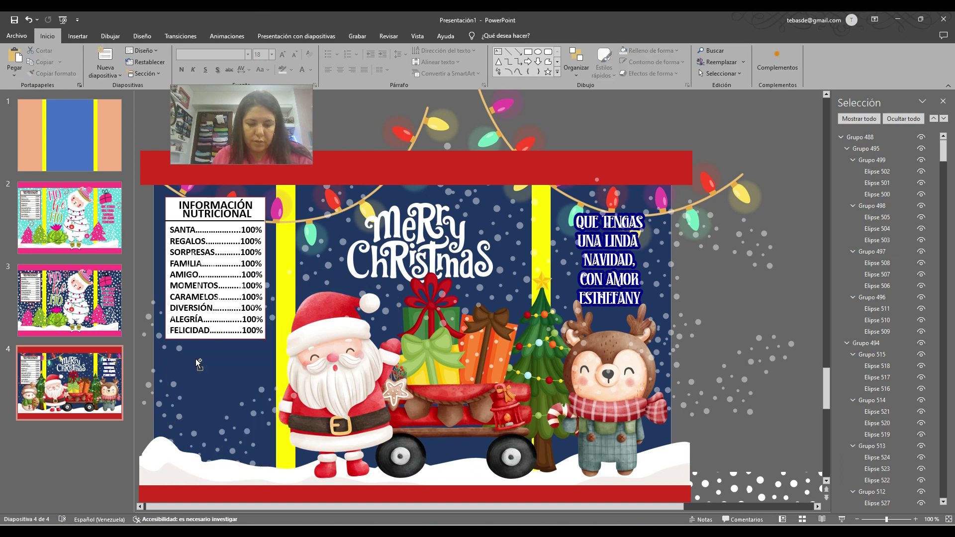
pyautogui.hotkey('ctrl', 'v')
pyautogui.click(338, 367)
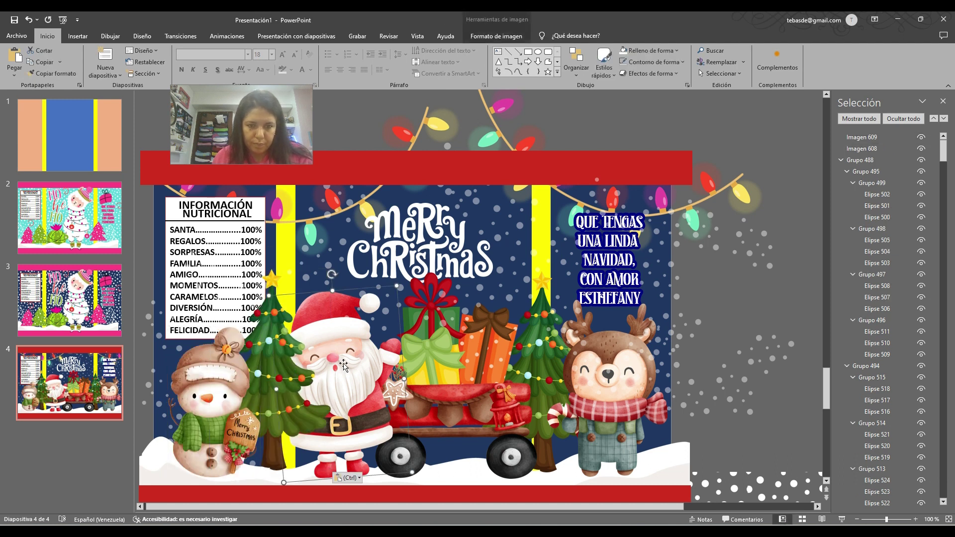
pyautogui.hotkey('ctrl', 'x')
pyautogui.hotkey('ctrl', 'v')
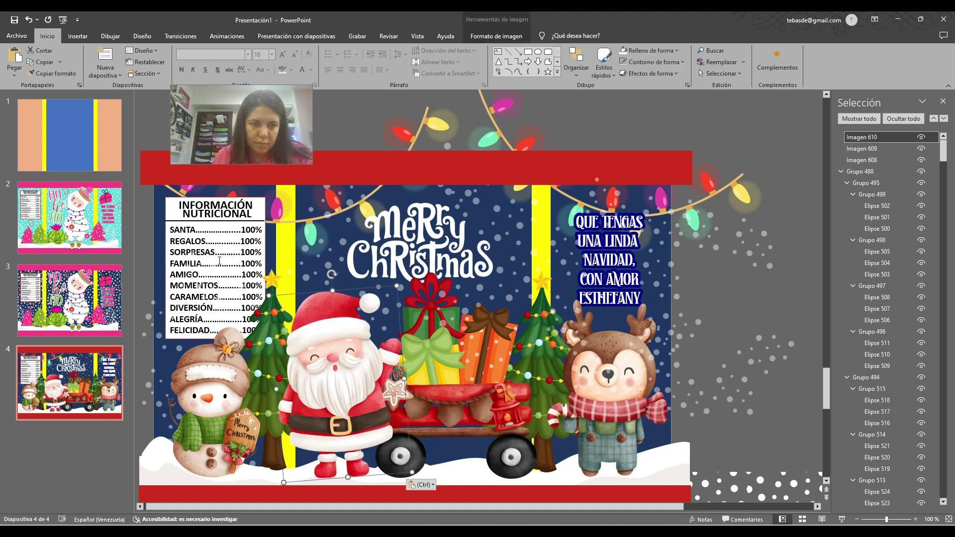
# Step: Cut and repaste all parts of the Información Nutricional table above the snow dots, and close the object list
pyautogui.click(198, 308)
pyautogui.click(219, 205)
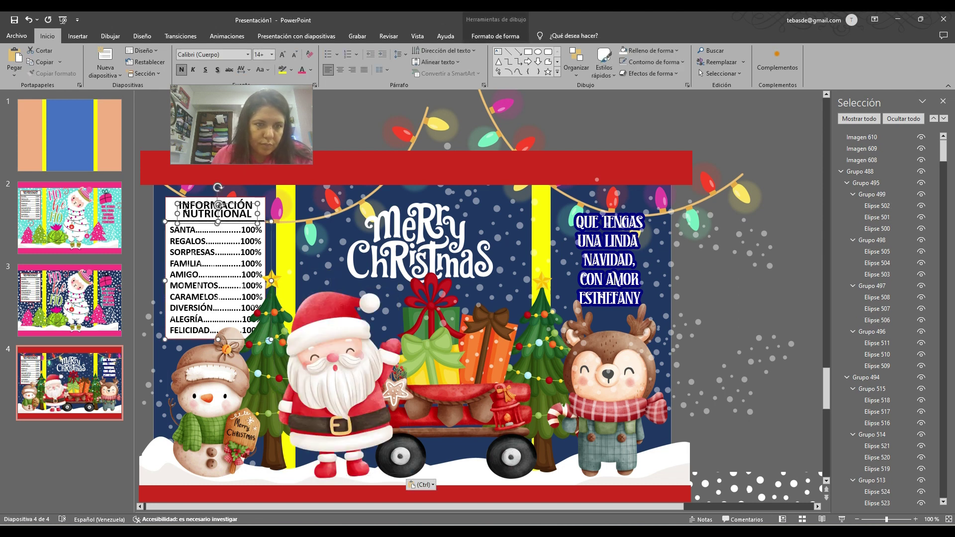
pyautogui.keyDown('shift'); pyautogui.click(173, 217); pyautogui.keyUp('shift')
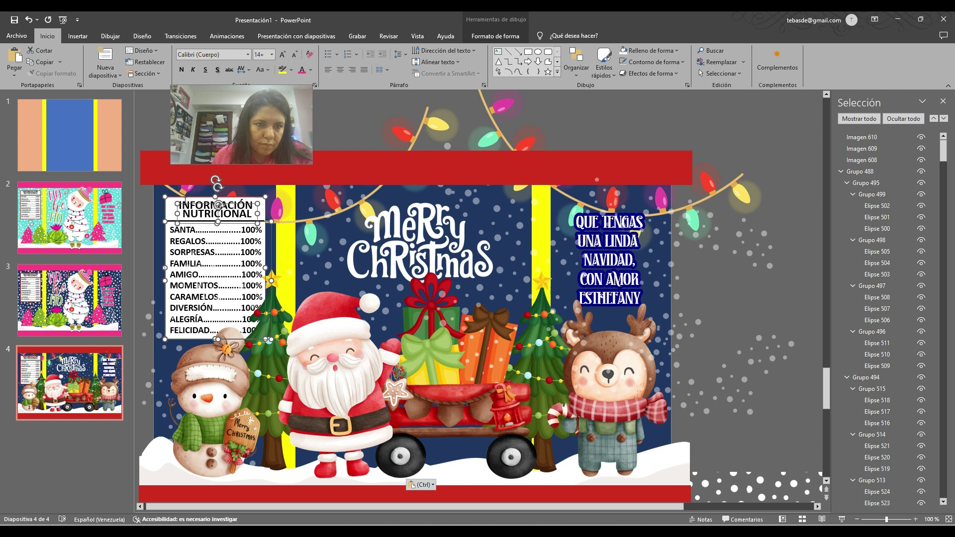
pyautogui.click(184, 203)
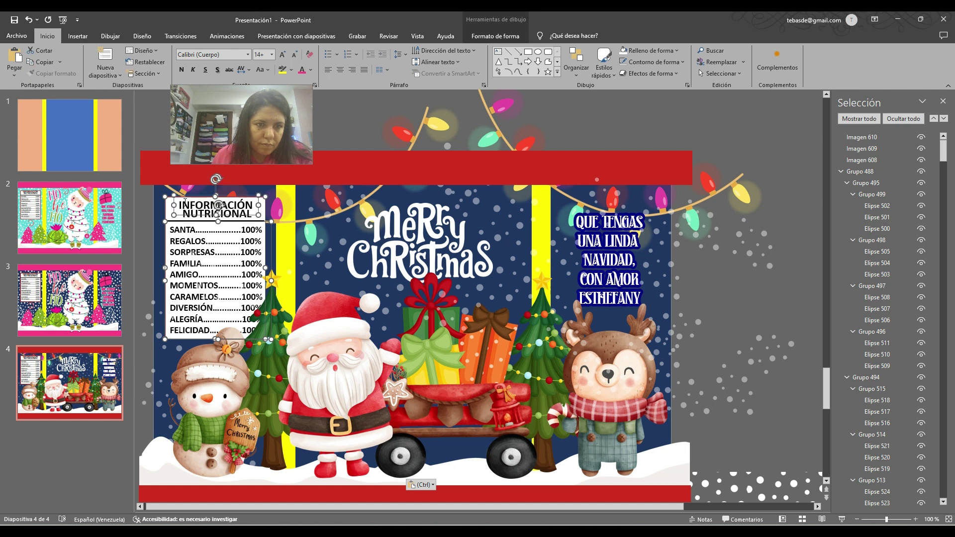
pyautogui.press('Escape')
pyautogui.scroll(5, 197, 220)
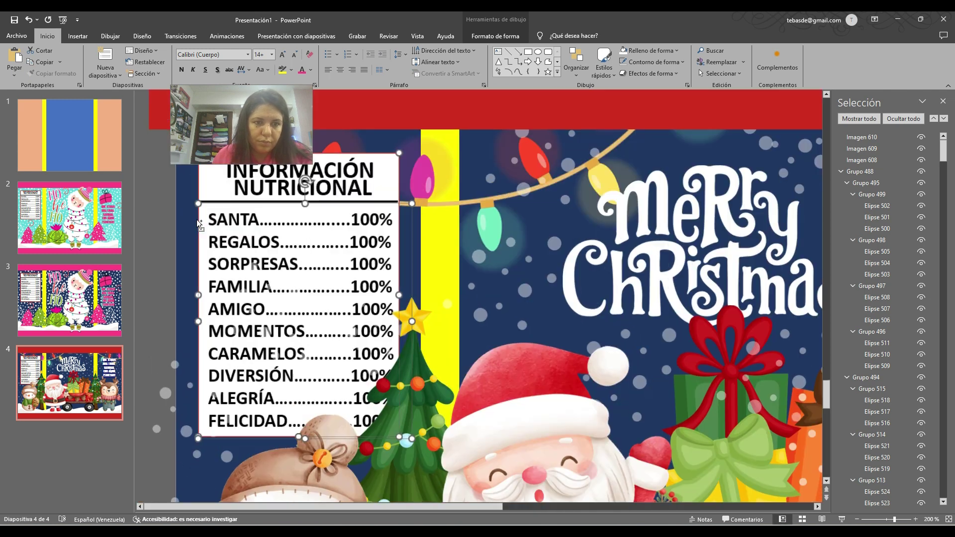
pyautogui.click(304, 188)
pyautogui.moveTo(352, 163); pyautogui.dragTo(351, 160)
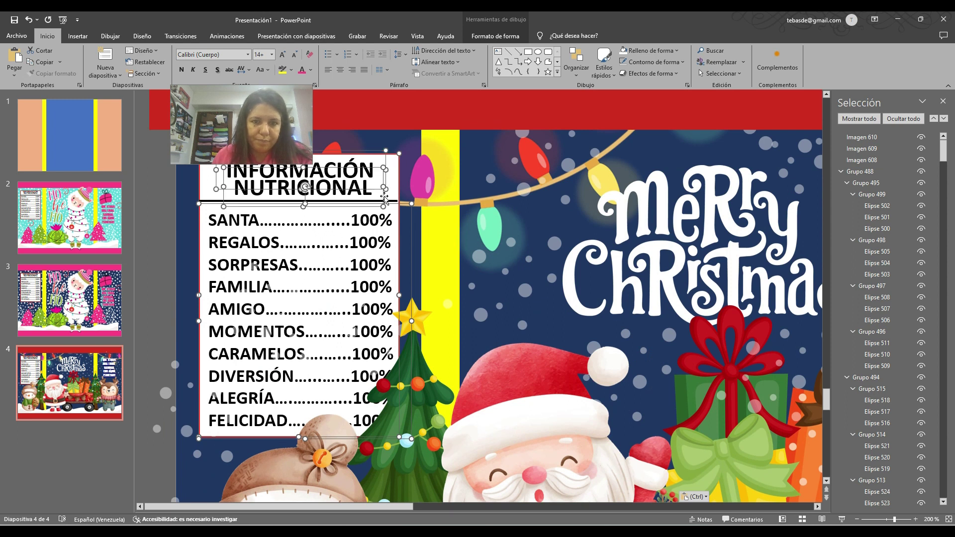
pyautogui.hotkey('ctrl', 'z')
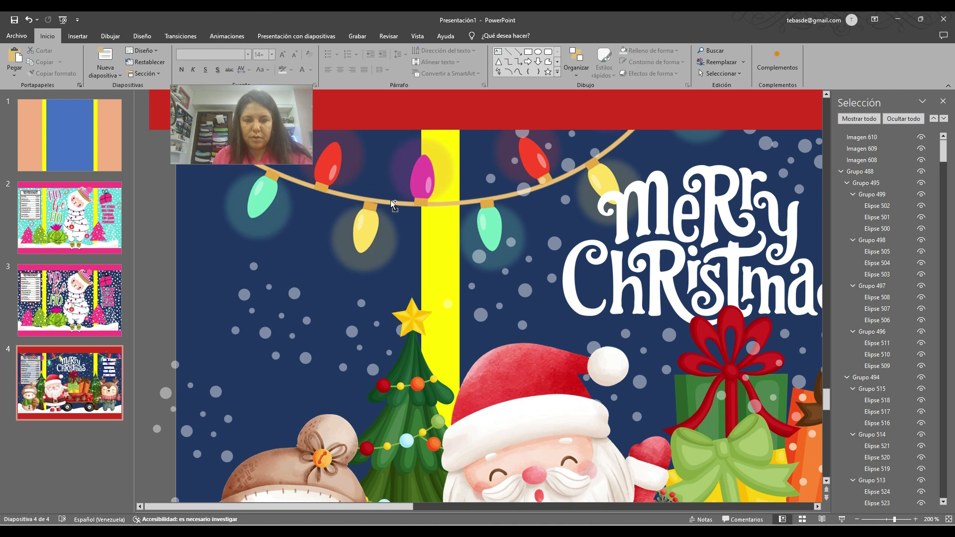
pyautogui.hotkey('ctrl', 'y')
pyautogui.scroll(-5, 397, 286)
pyautogui.scroll(-1, 396, 287)
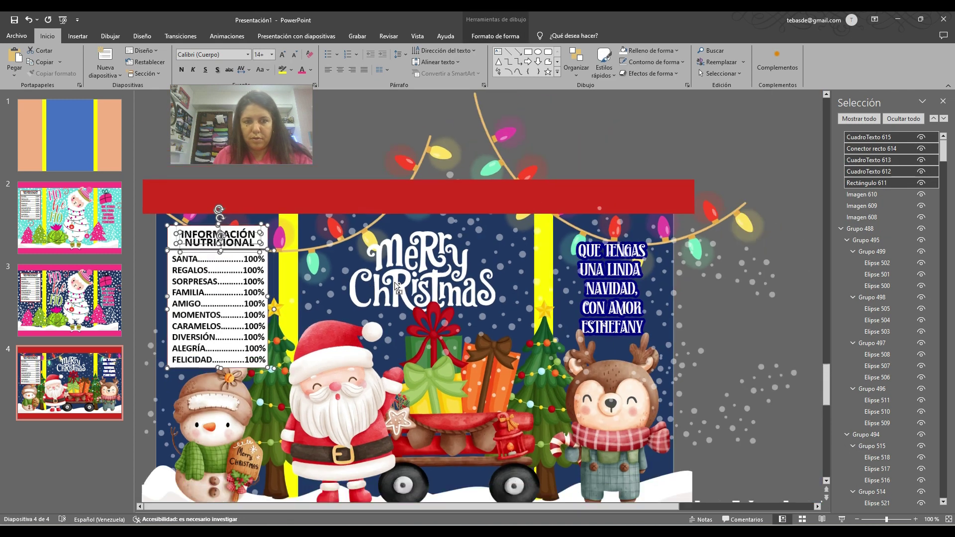
pyautogui.click(948, 103)
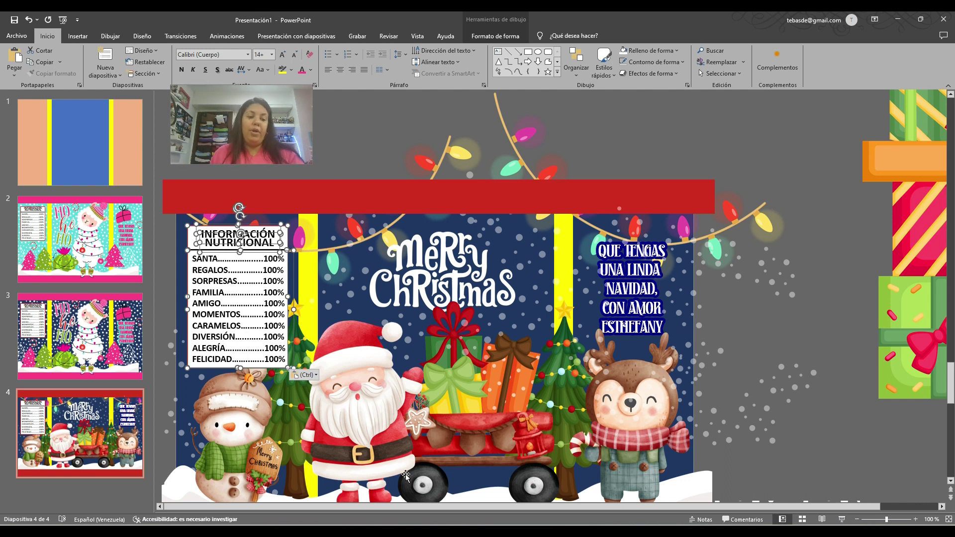
# Step: Add a new slide after the Santa wrapper and delete its placeholders to leave it empty
pyautogui.click(78, 435)
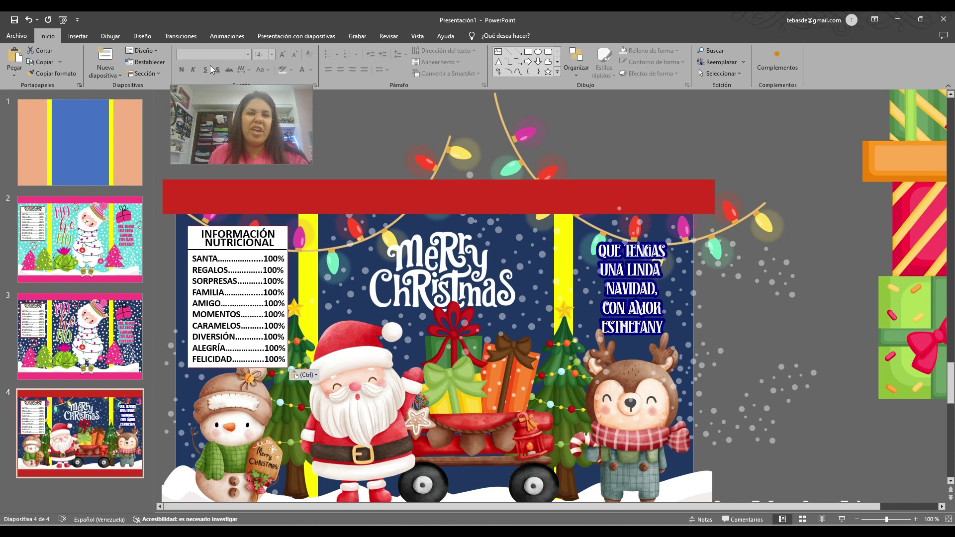
pyautogui.click(105, 56)
pyautogui.click(416, 174)
pyautogui.keyDown('shift'); pyautogui.click(416, 234); pyautogui.keyUp('shift')
pyautogui.press('Delete')
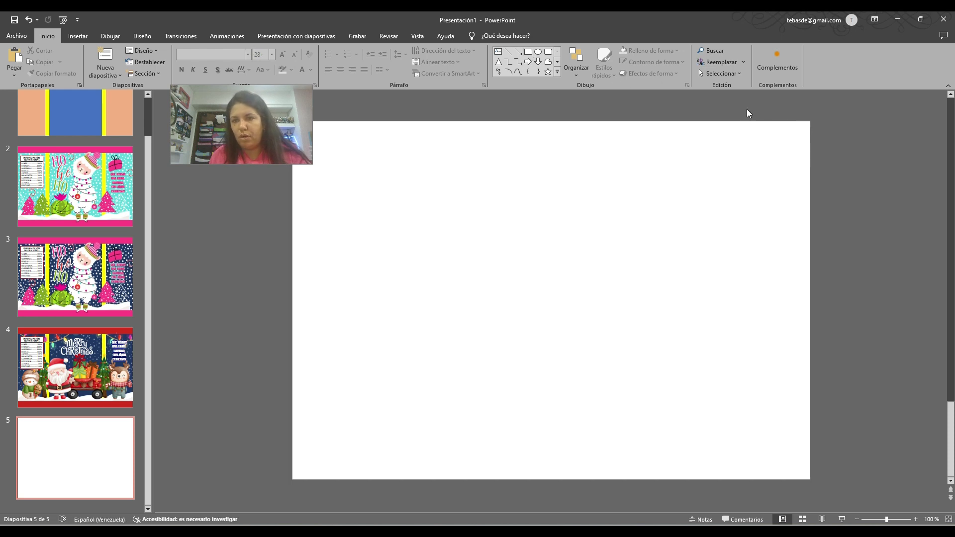
# Step: Draw a rectangle covering the whole empty slide, 27.52 by 19.05 cm, and fill it with standard dark blue
pyautogui.click(529, 53)
pyautogui.moveTo(810, 123); pyautogui.dragTo(293, 478)
pyautogui.click(414, 51)
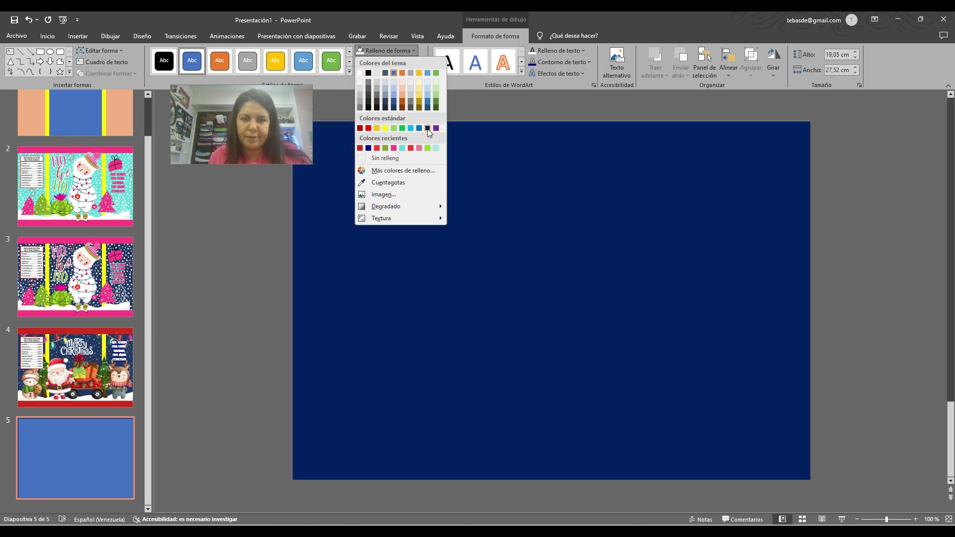
pyautogui.click(427, 128)
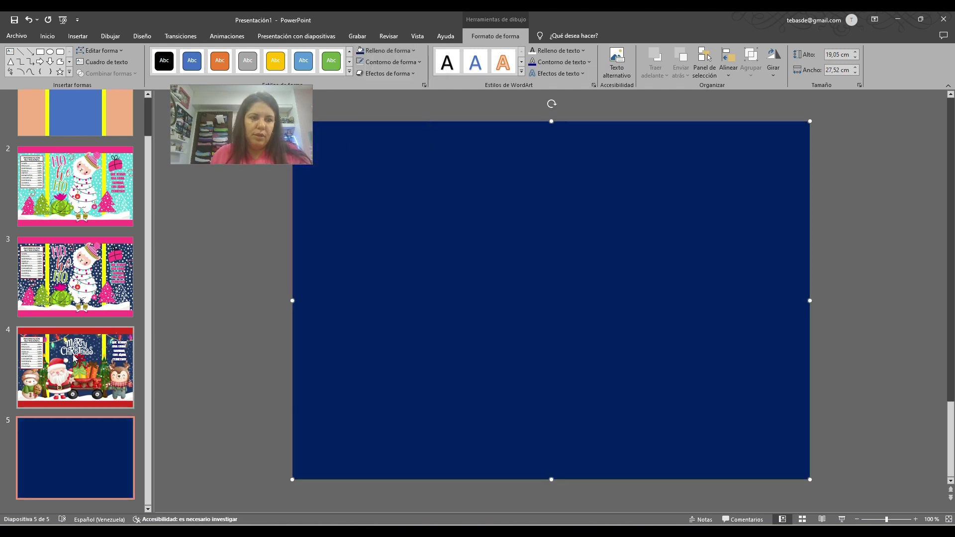
# Step: Copy the spare translucent dot group from the Santa wrapper slide onto the blue slide and place it in the upper right area
pyautogui.click(120, 360)
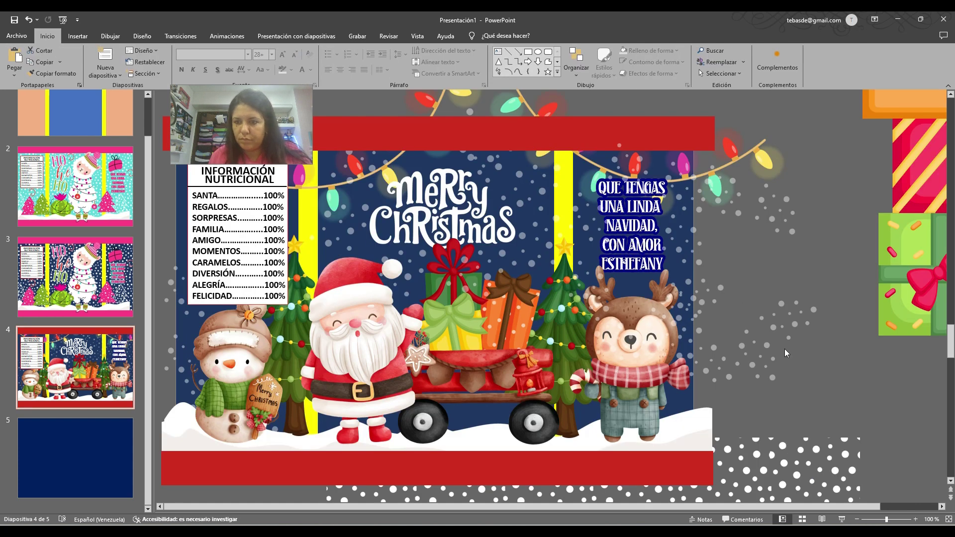
pyautogui.click(777, 330)
pyautogui.hotkey('ctrl', 'c')
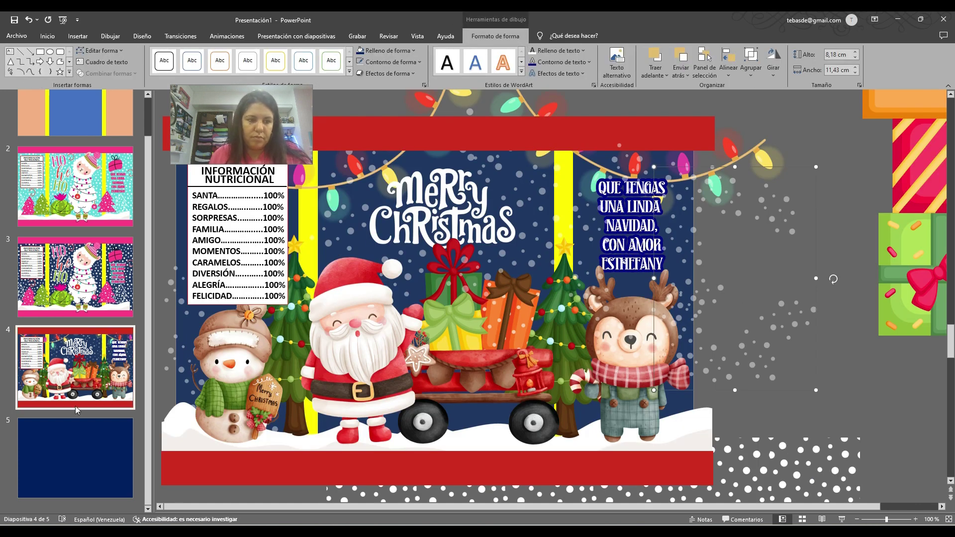
pyautogui.click(76, 442)
pyautogui.hotkey('ctrl', 'v')
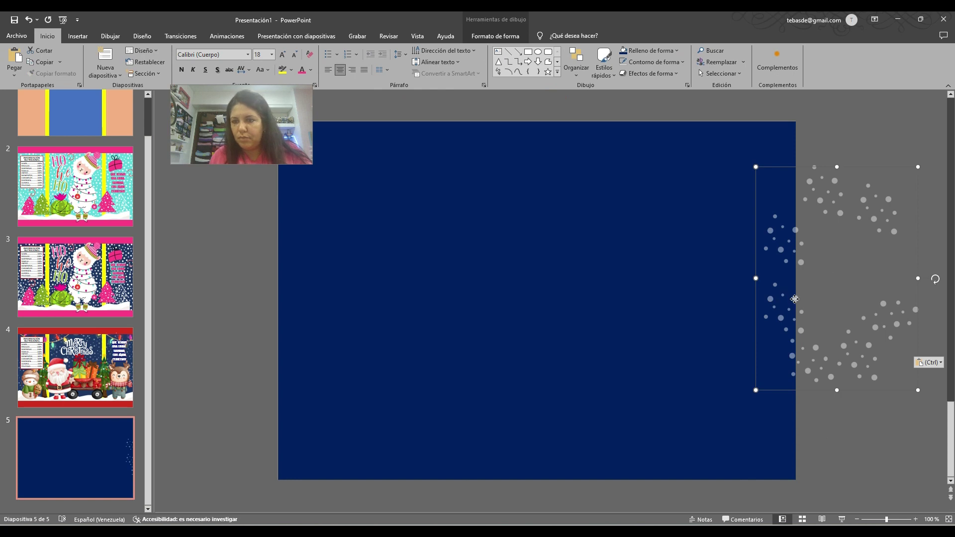
pyautogui.moveTo(782, 298); pyautogui.dragTo(671, 260)
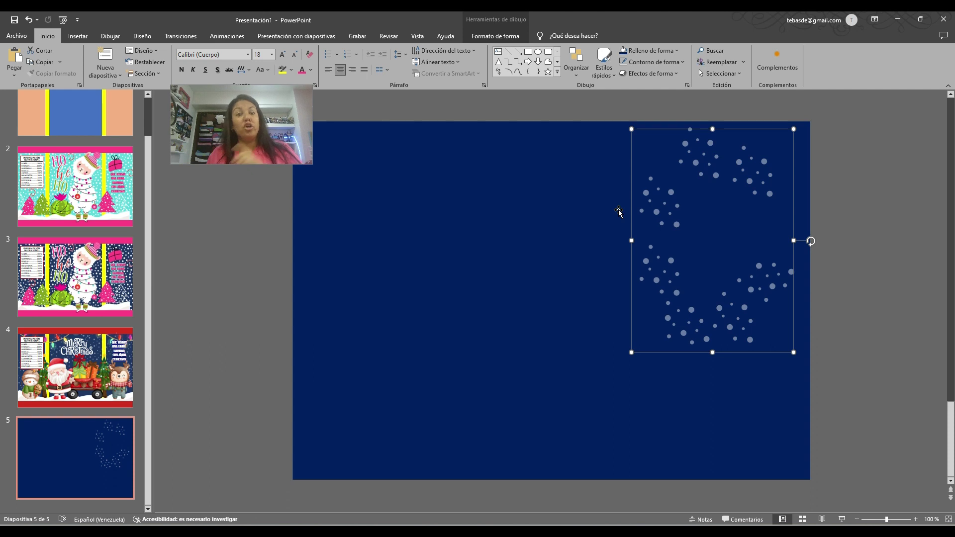
pyautogui.moveTo(523, 178); pyautogui.dragTo(512, 420)
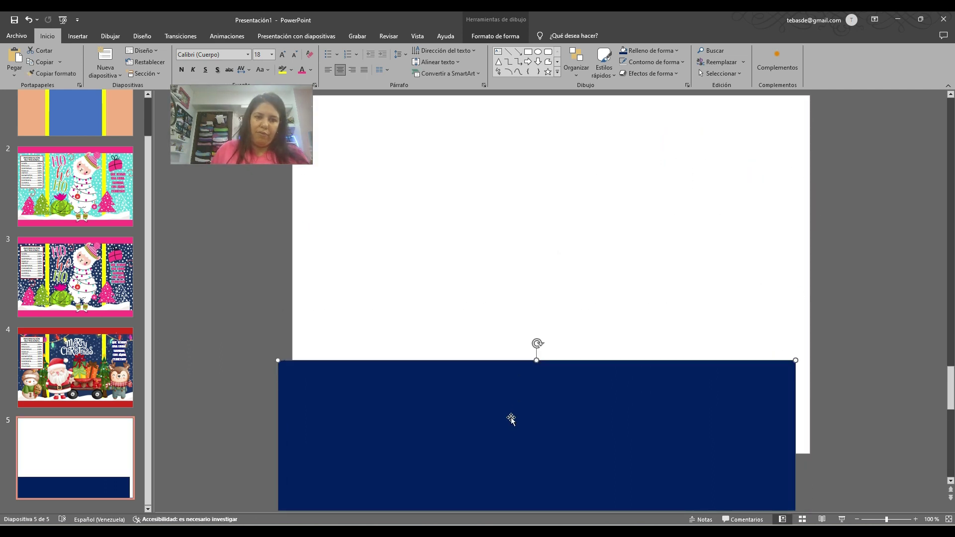
pyautogui.hotkey('ctrl', 'z')
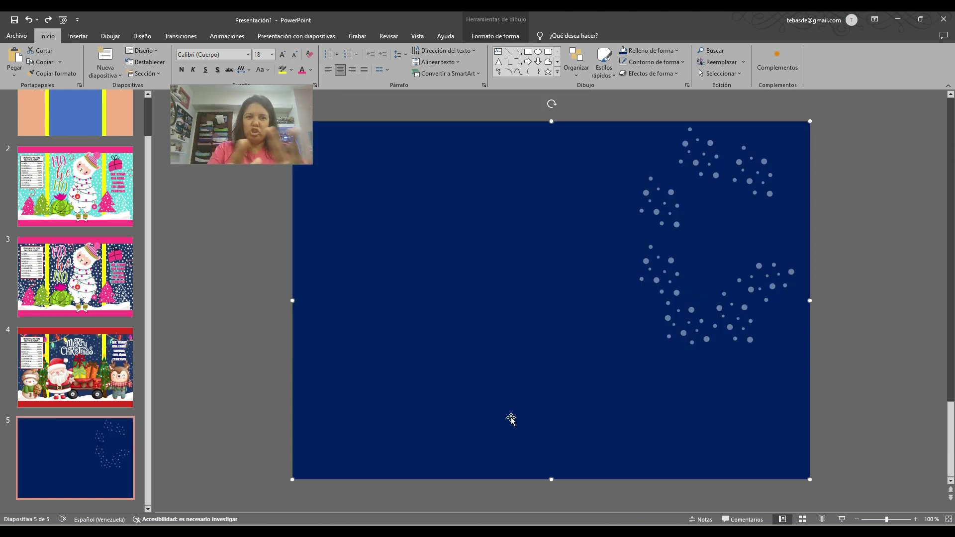
pyautogui.click(208, 371)
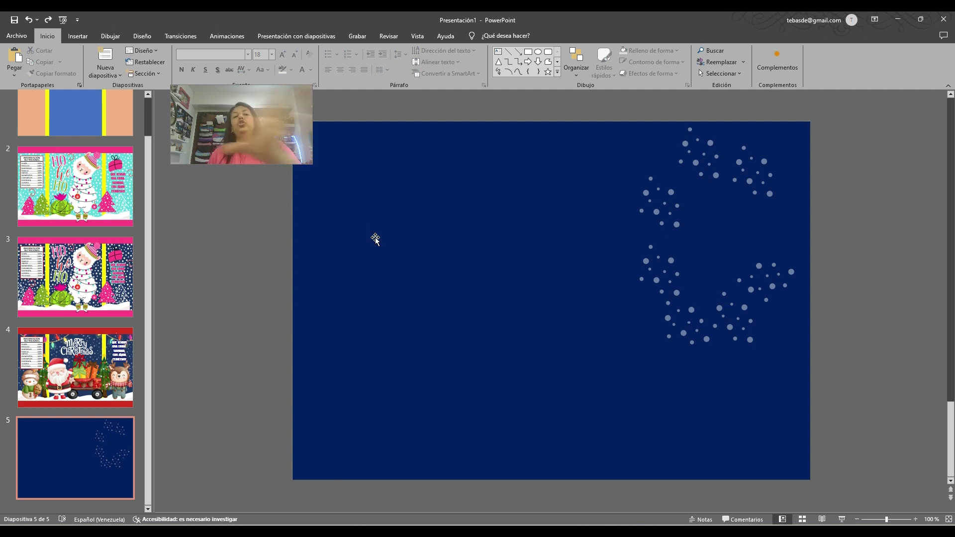
# Step: Return to the Santa wrapper slide and view it full screen as a slide show
pyautogui.click(219, 327)
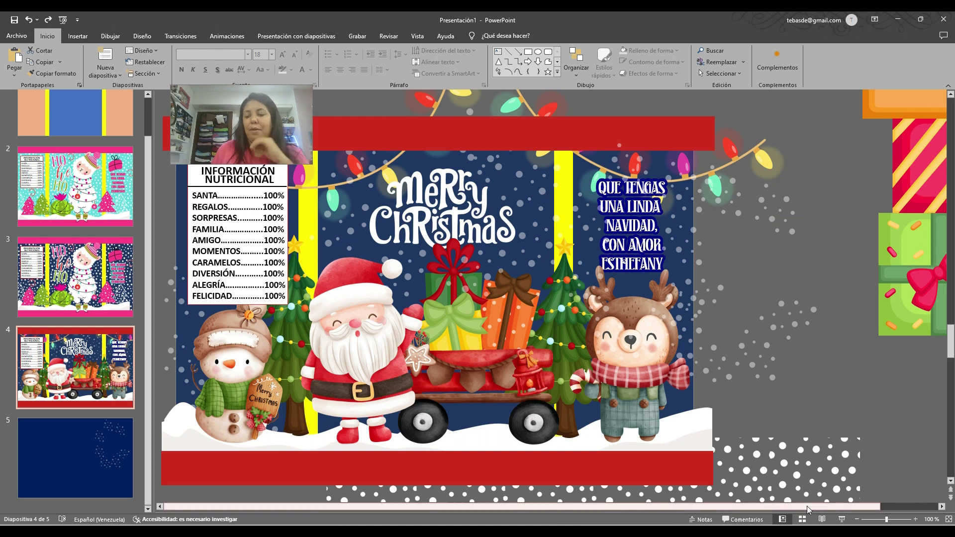
pyautogui.click(843, 520)
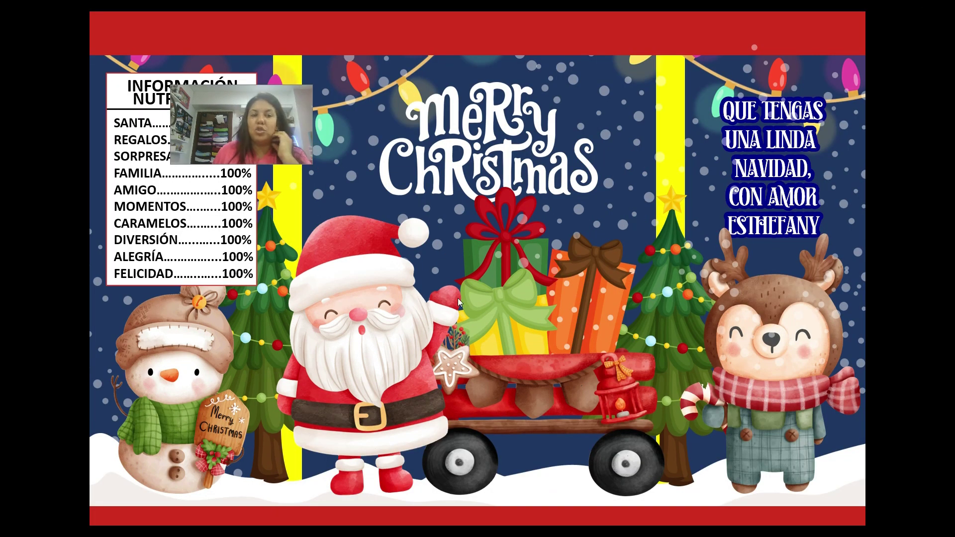
pyautogui.moveTo(264, 130); pyautogui.dragTo(649, 488)
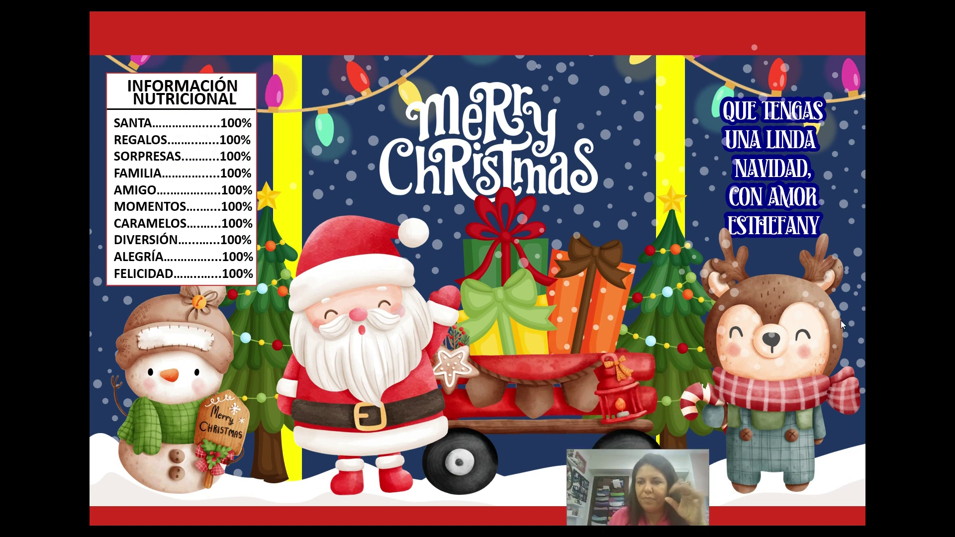